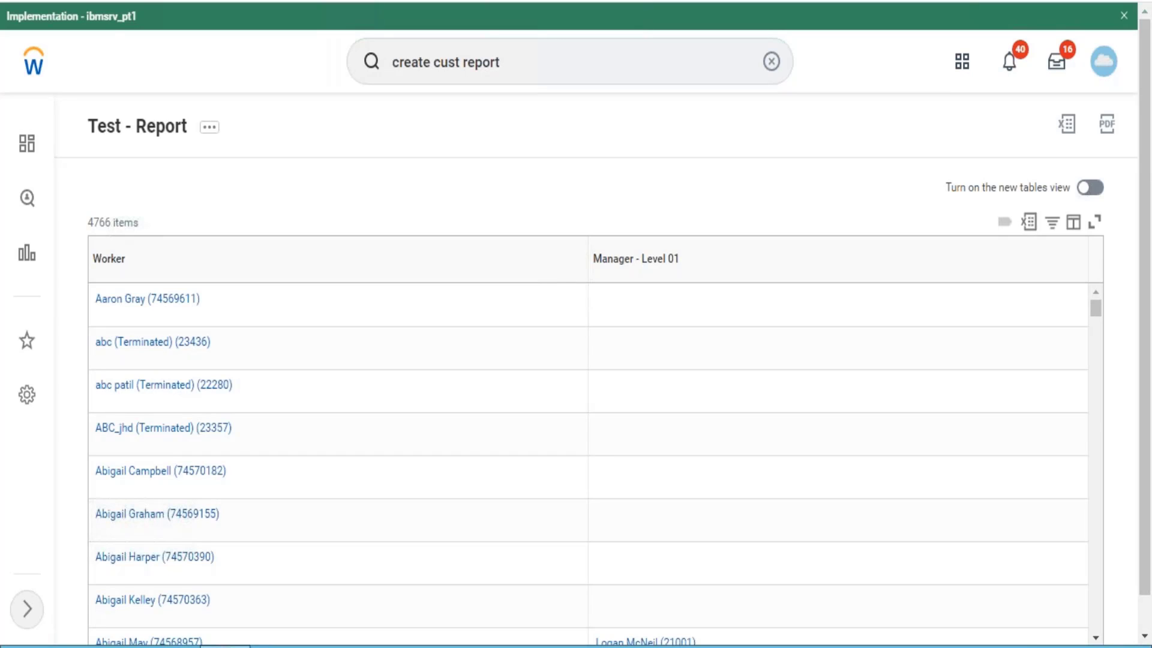
{"action": "left_click", "coordinate": [767, 263]}
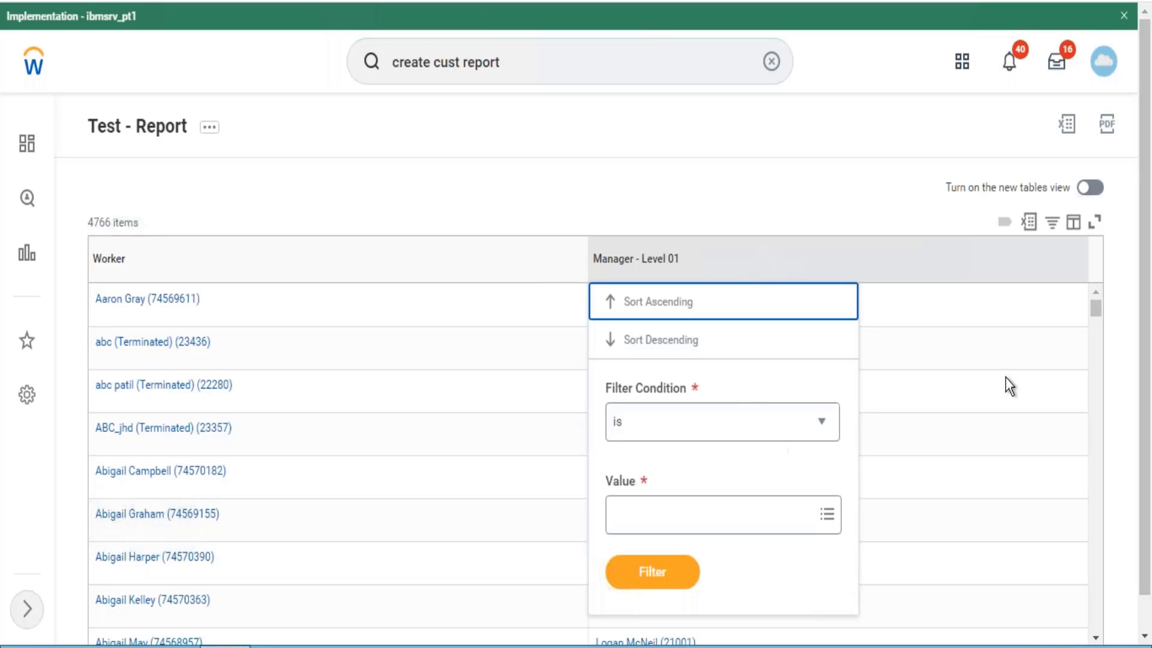
{"action": "left_click", "coordinate": [722, 521]}
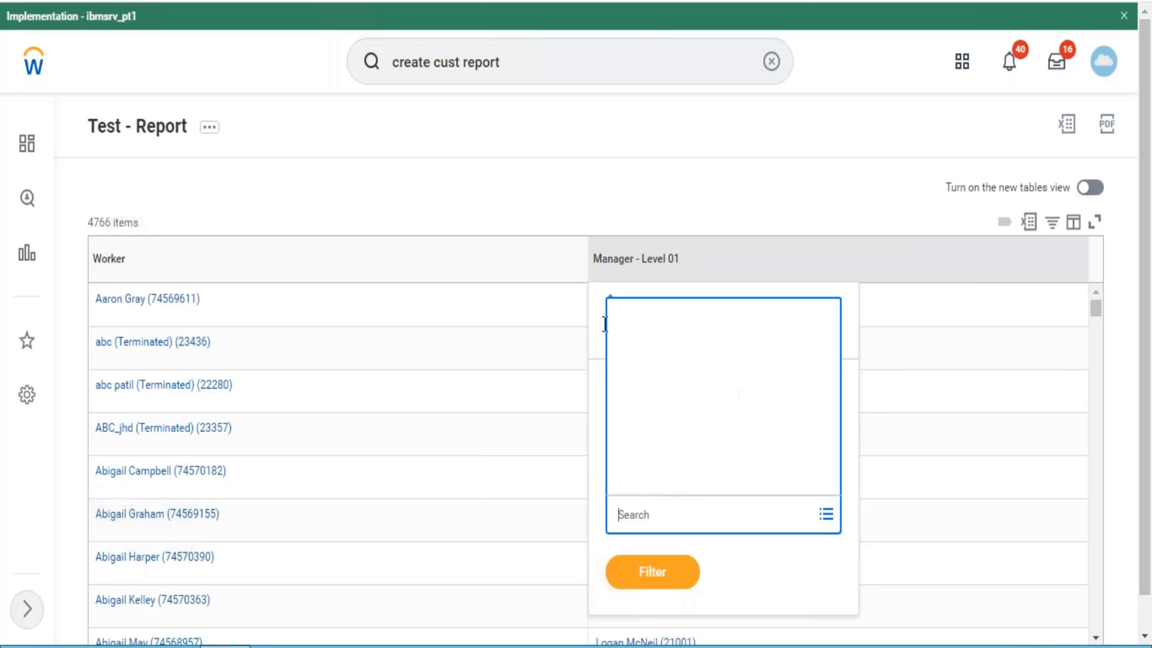
{"action": "left_click", "coordinate": [209, 127]}
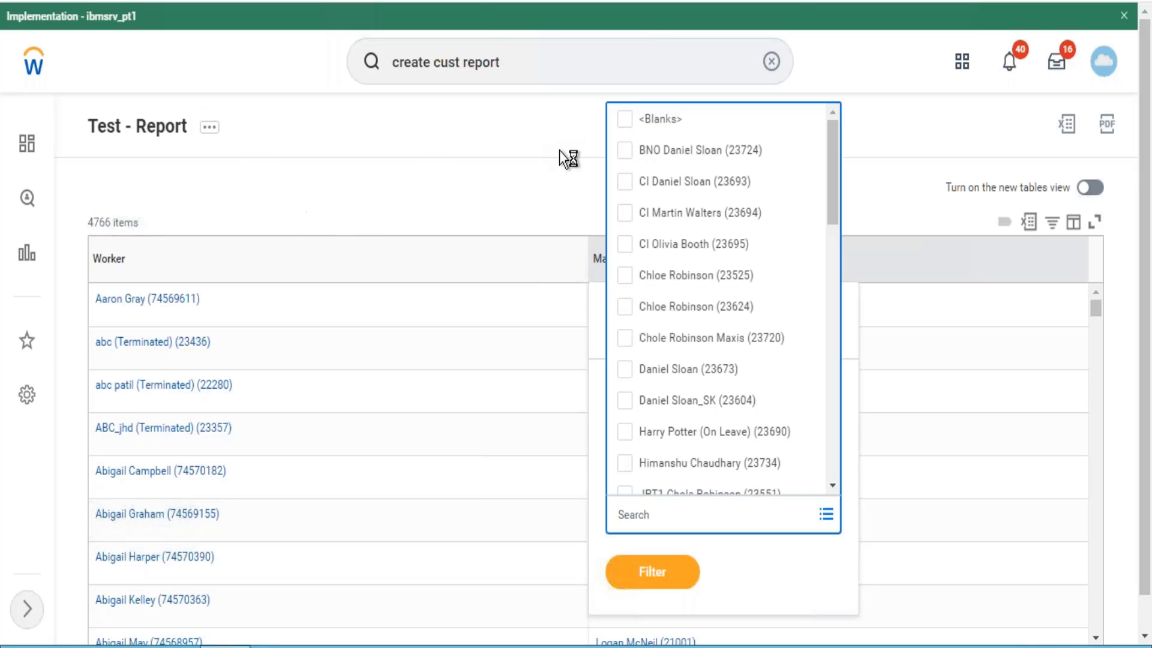
{"action": "mouse_move", "coordinate": [368, 179]}
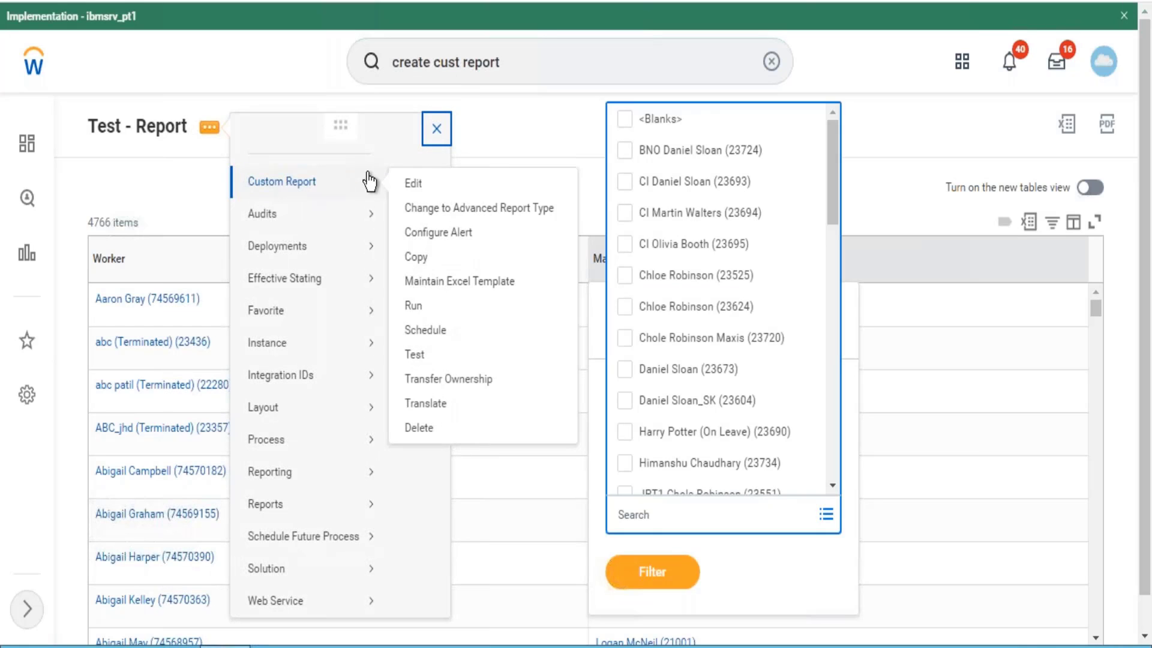
{"action": "left_click", "coordinate": [437, 129]}
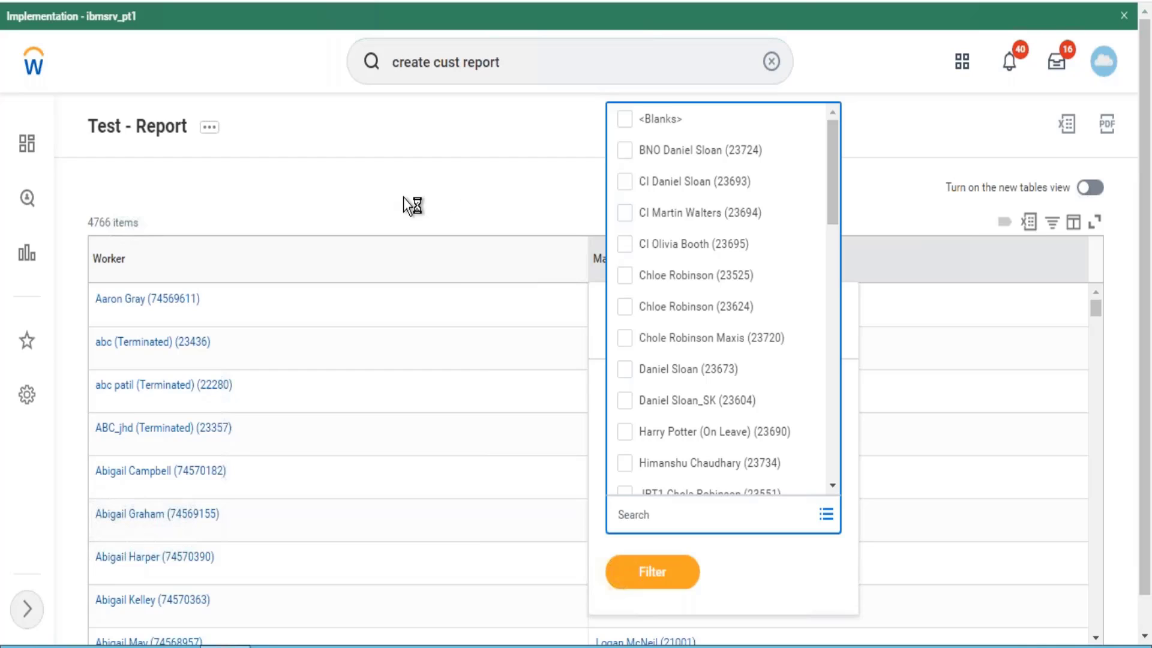
{"action": "left_click", "coordinate": [445, 188]}
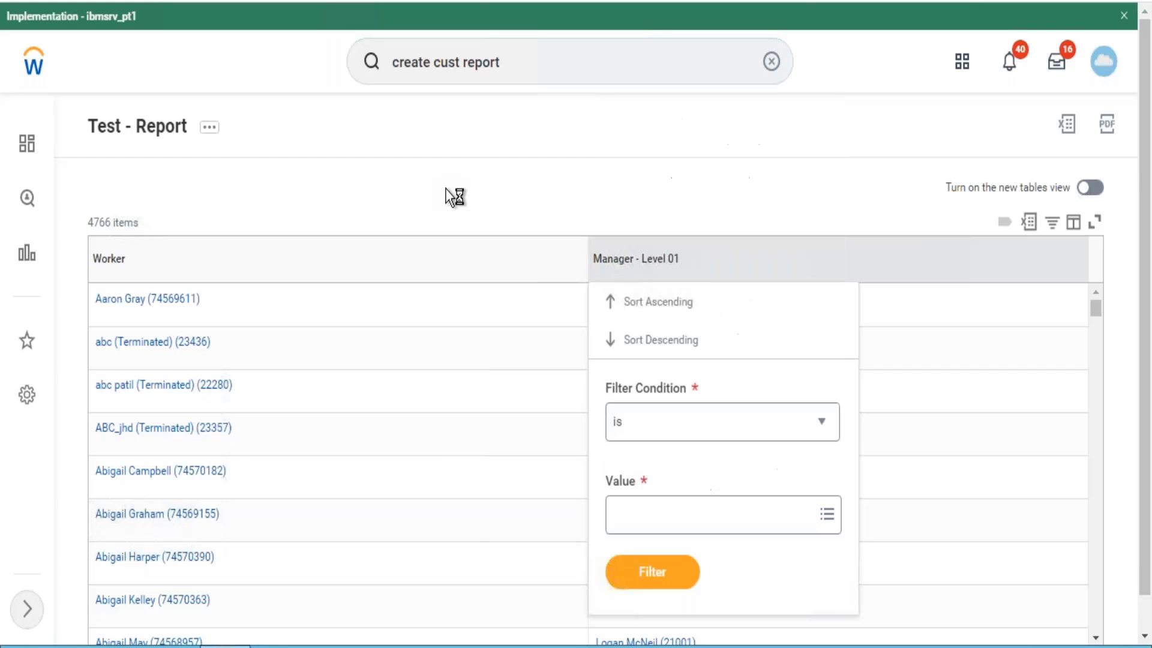
{"action": "left_click", "coordinate": [388, 148]}
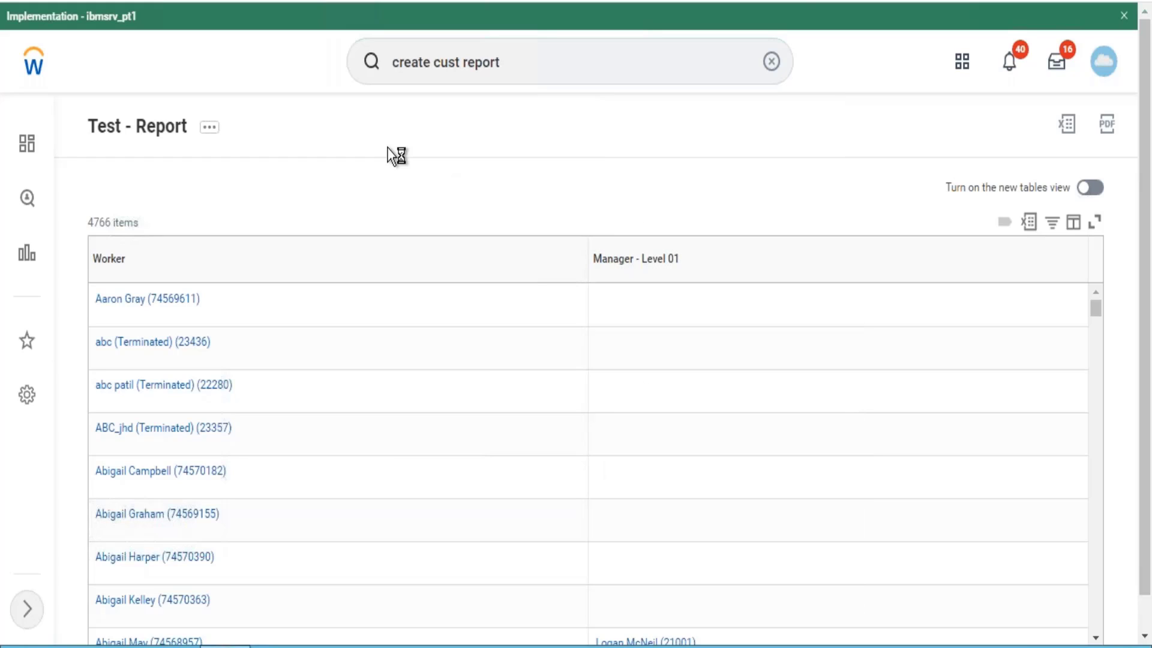
- Open the Test - Report definition for editing and add an empty condition to its instance filter
{"action": "left_click", "coordinate": [217, 139]}
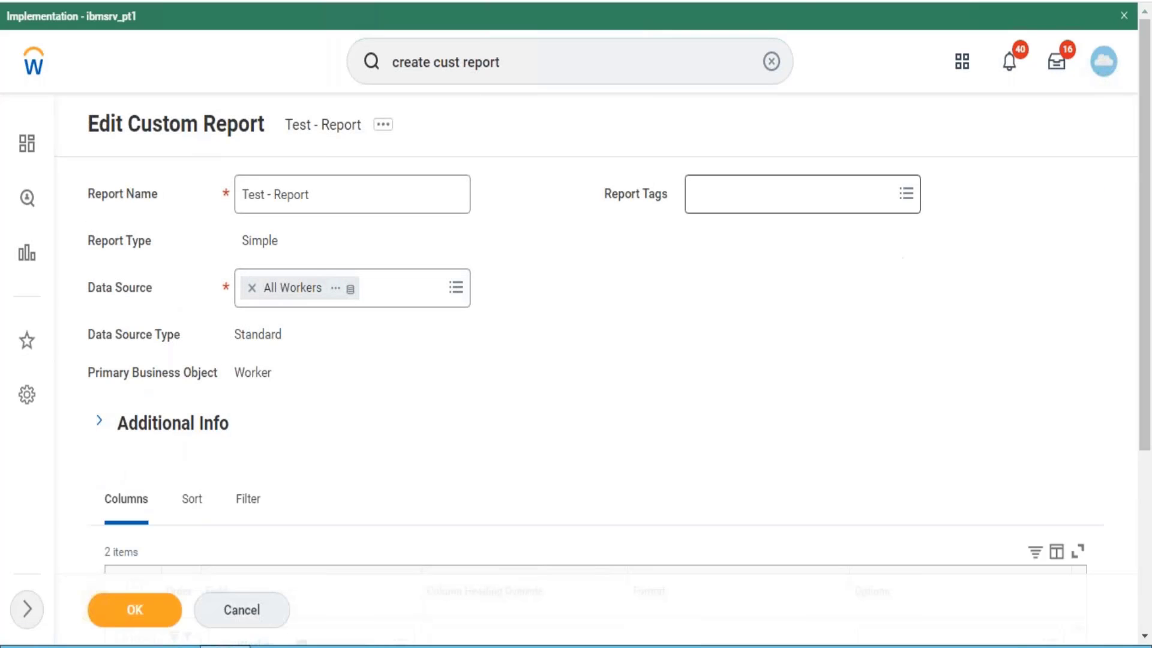
{"action": "scroll", "coordinate": [1128, 204], "scroll_direction": "down", "scroll_amount": 3}
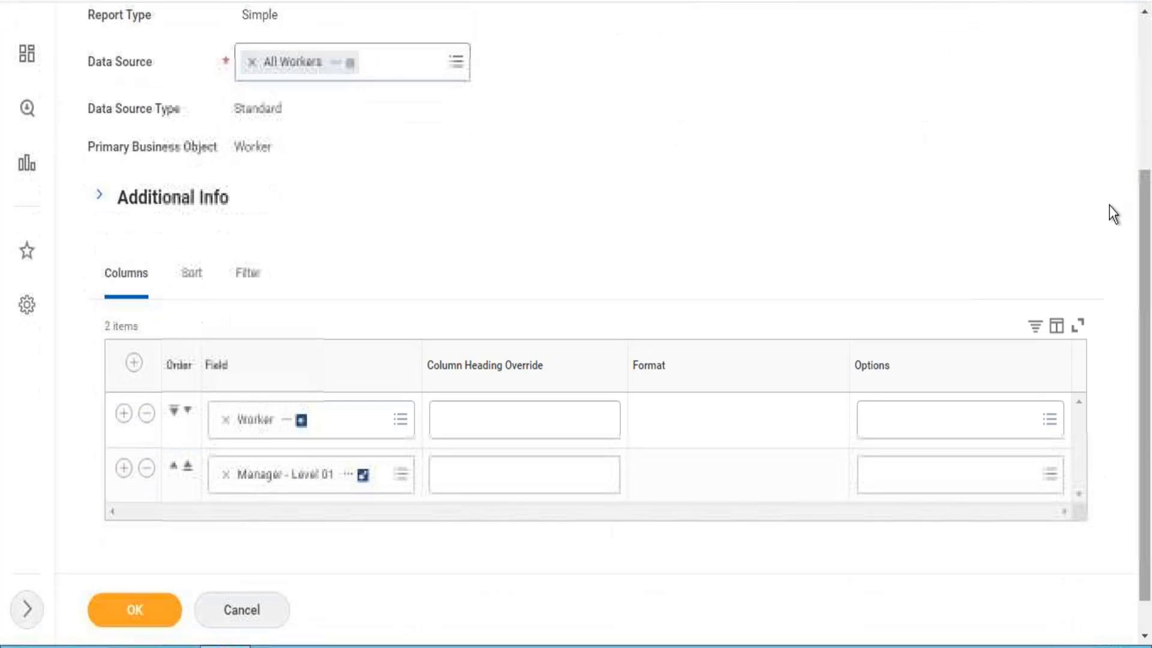
{"action": "left_click", "coordinate": [249, 275]}
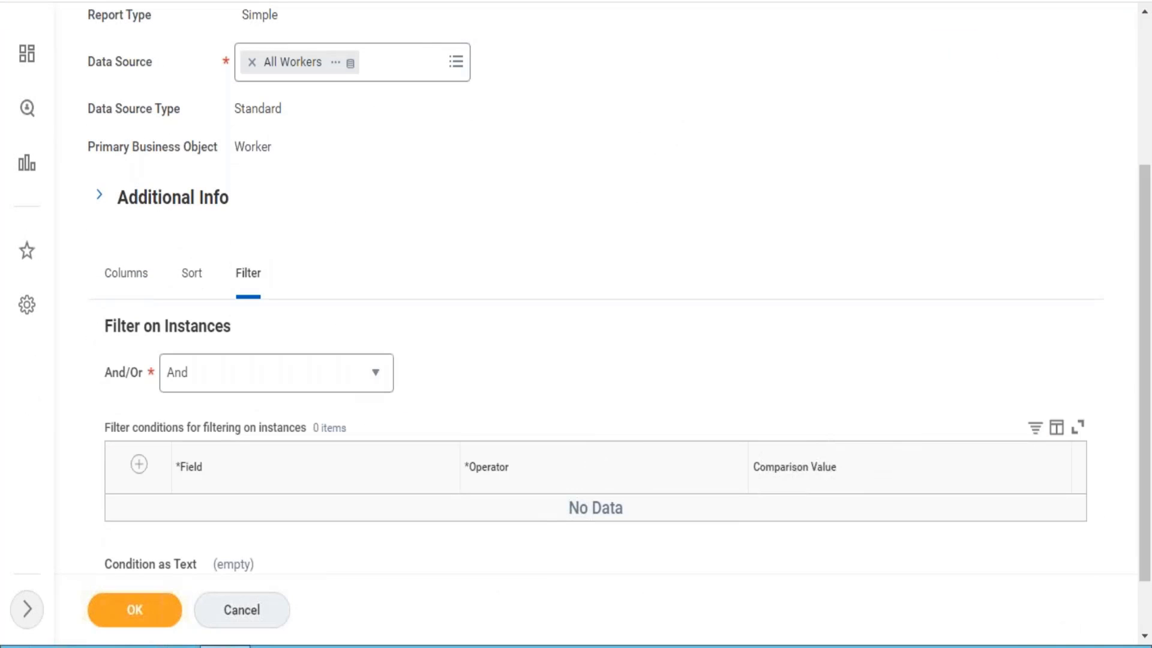
{"action": "left_click", "coordinate": [139, 465]}
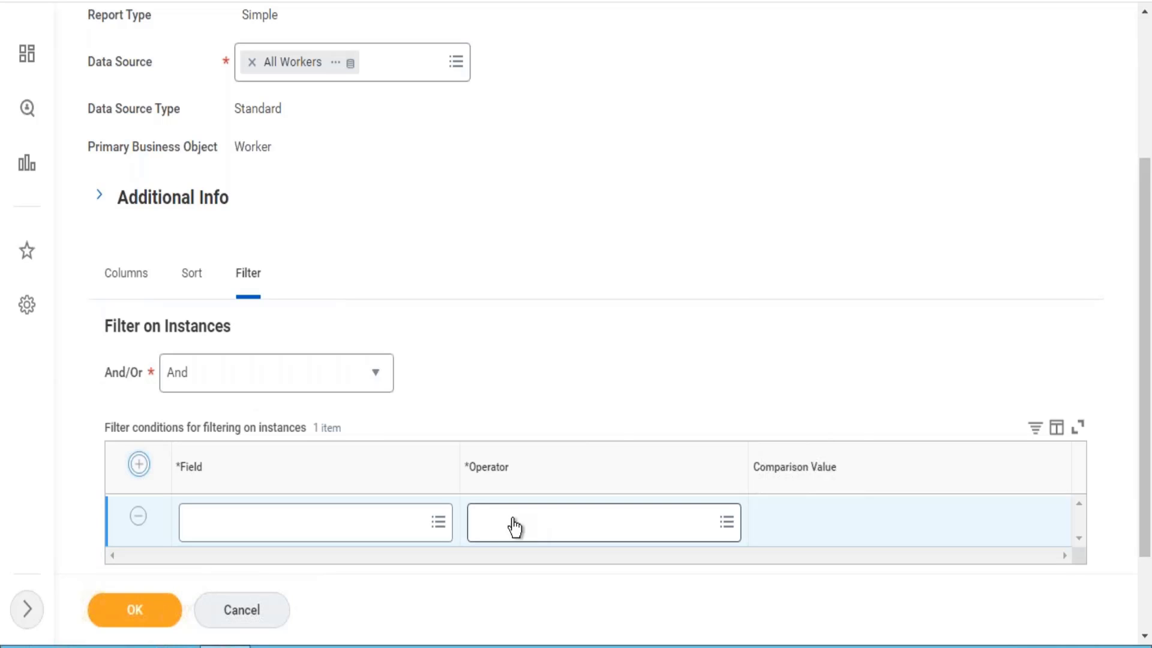
{"action": "left_click", "coordinate": [511, 525]}
{"action": "left_click", "coordinate": [330, 529]}
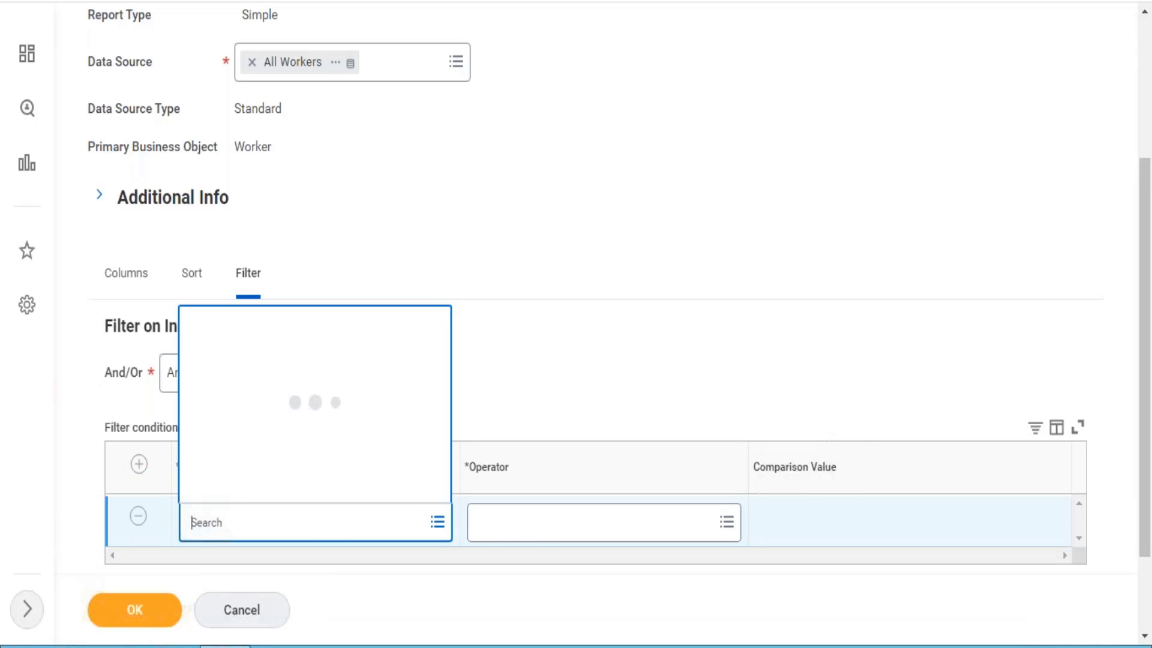
{"action": "type", "text": "worker"}
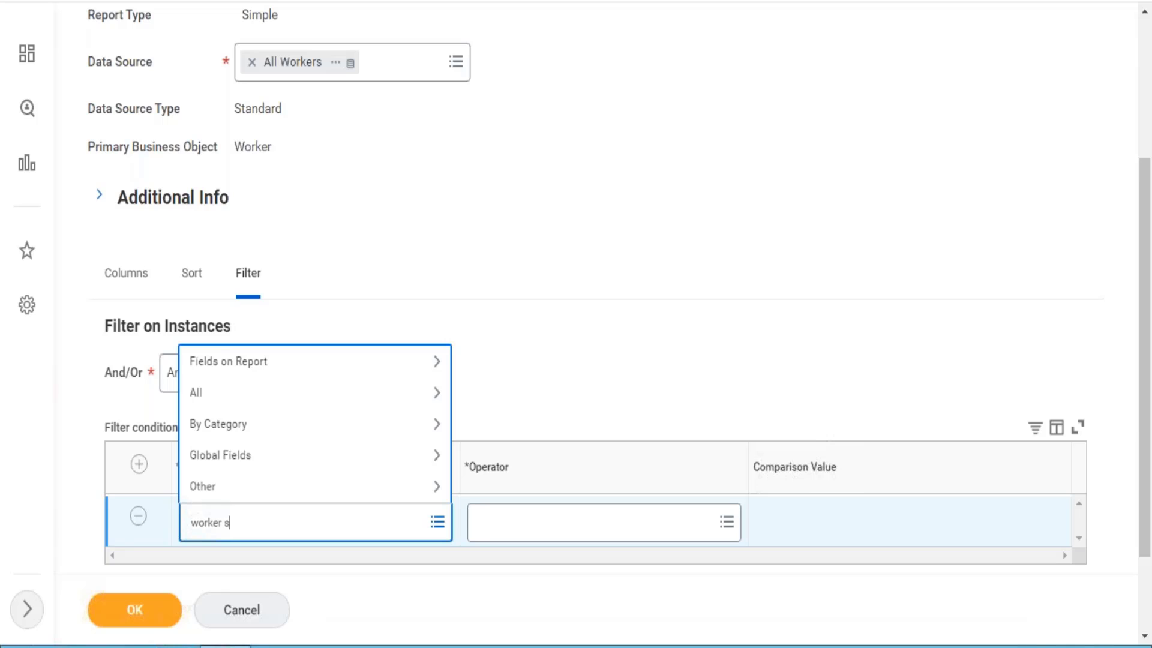
{"action": "type", "text": "status"}
{"action": "key", "text": "Return"}
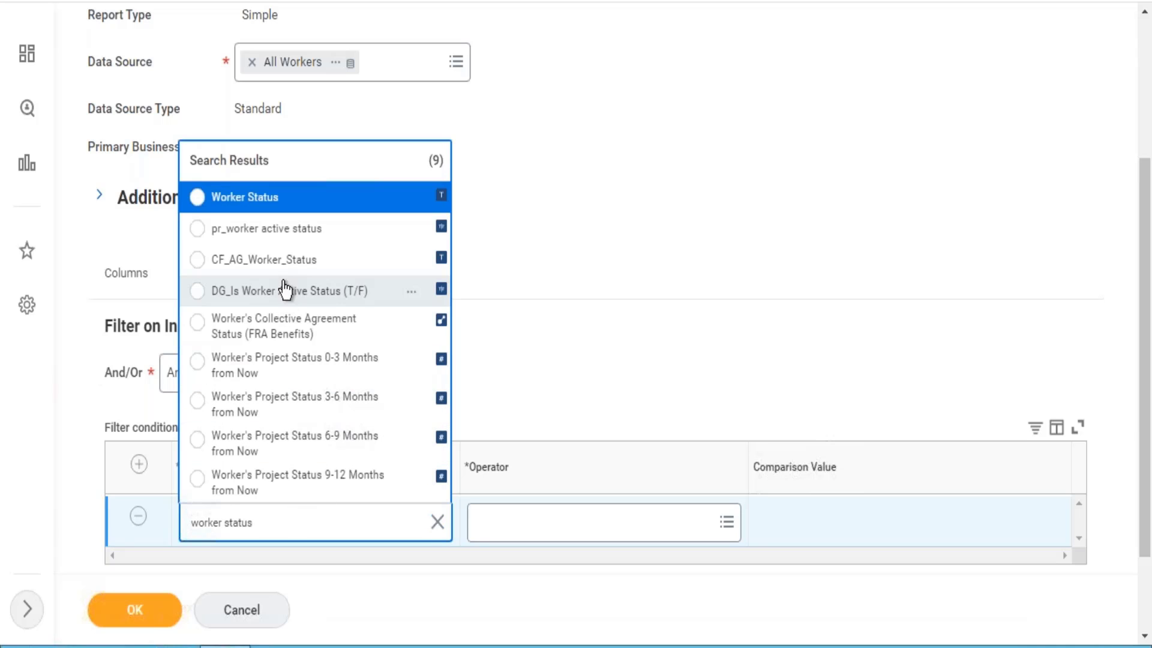
{"action": "left_click", "coordinate": [286, 201]}
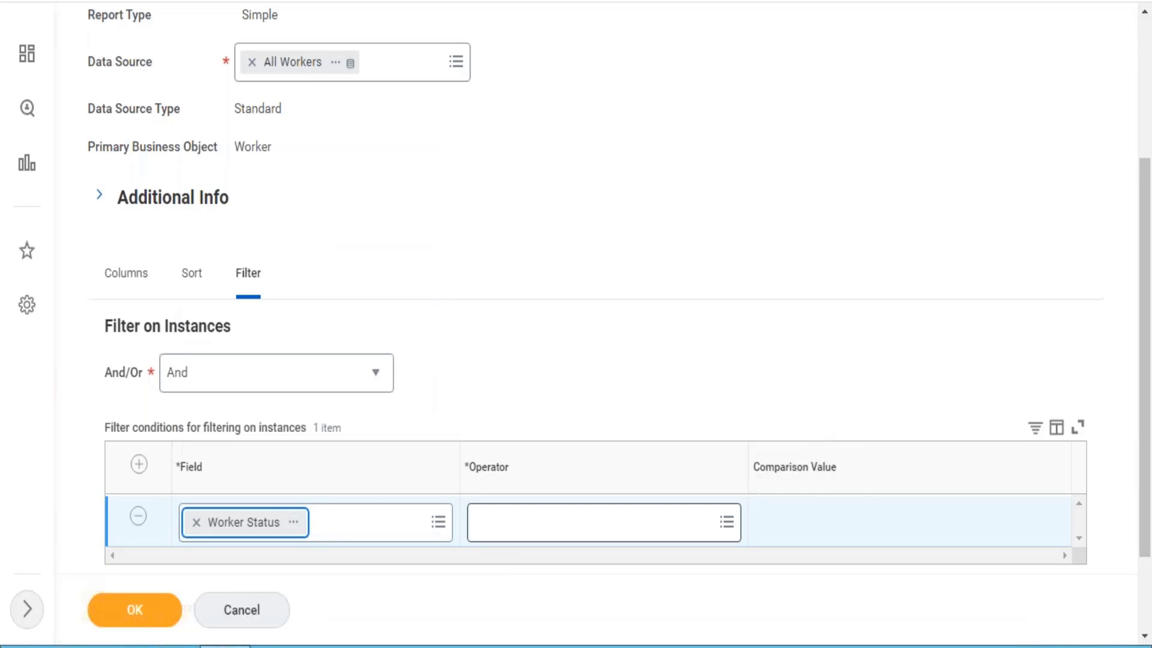
{"action": "left_click", "coordinate": [517, 530]}
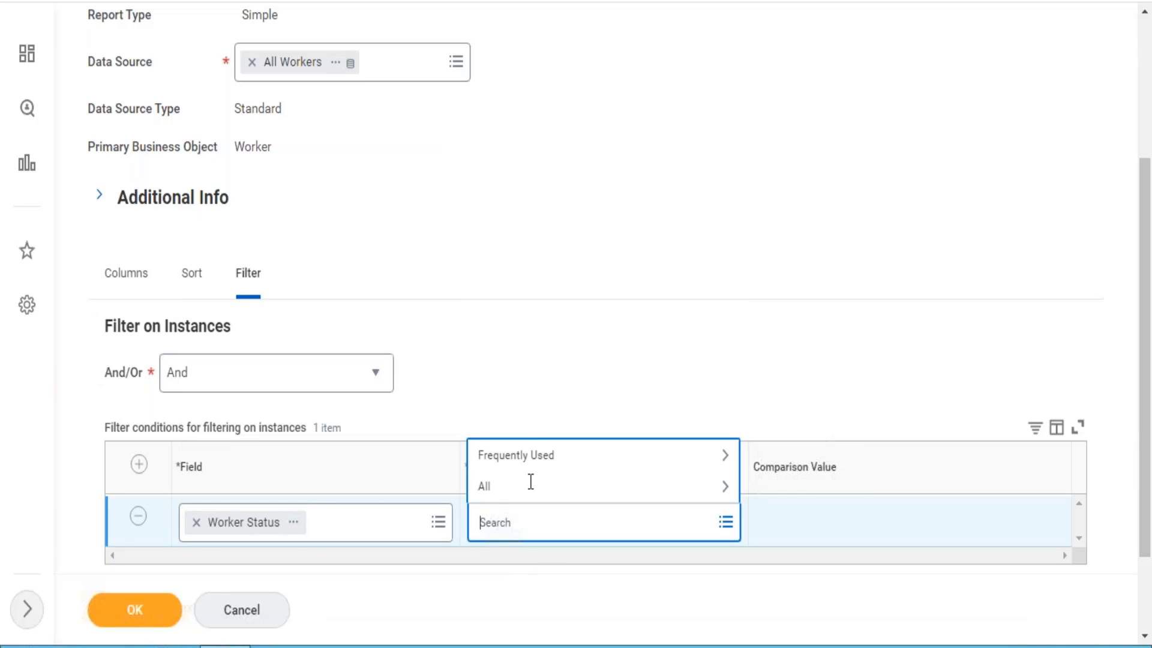
{"action": "left_click", "coordinate": [531, 456]}
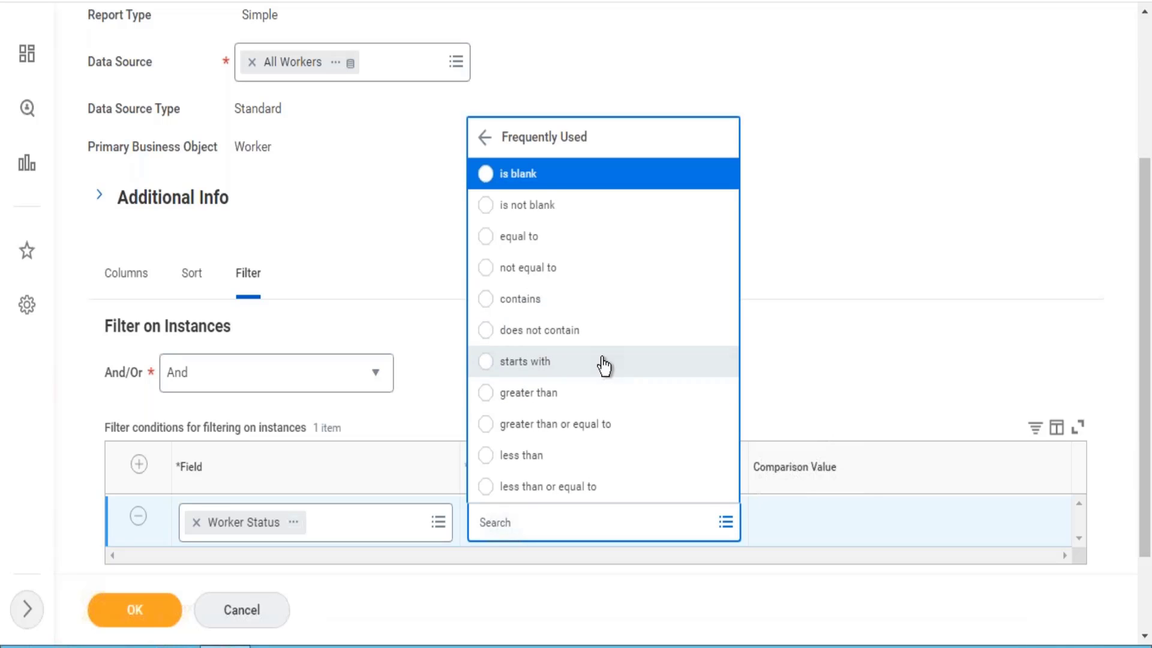
{"action": "left_click", "coordinate": [197, 523]}
- Define the filter condition with the field Active Status, the operator equal to, and the comparison value checked
{"action": "type", "text": "acti"}
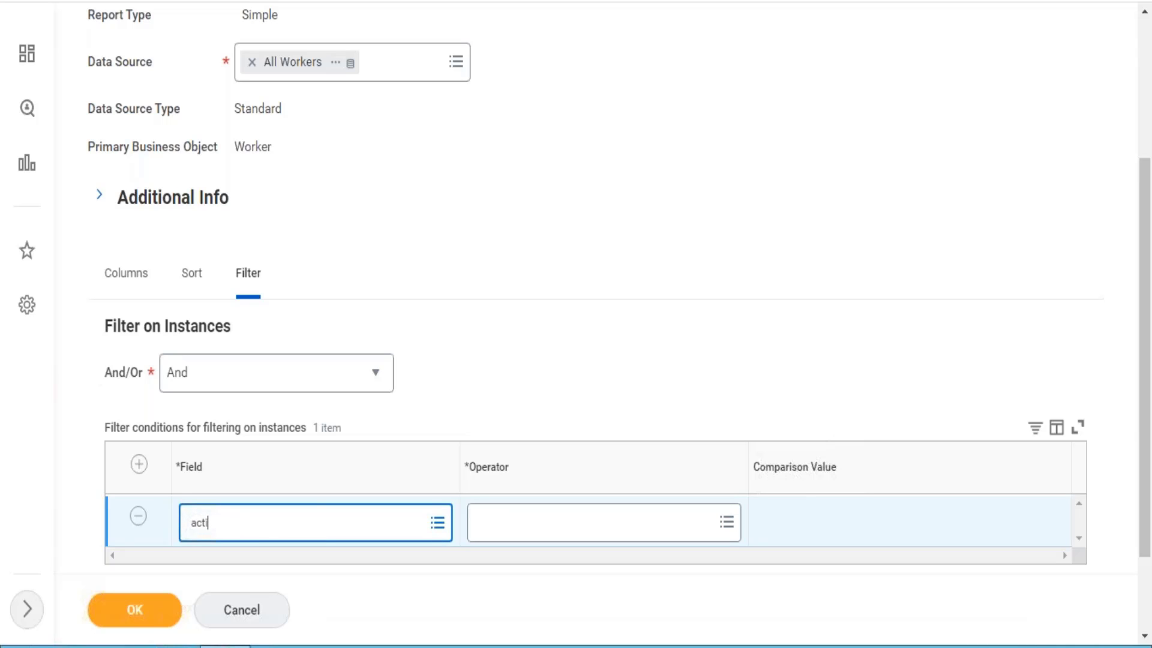
{"action": "type", "text": "ve status"}
{"action": "key", "text": "Return"}
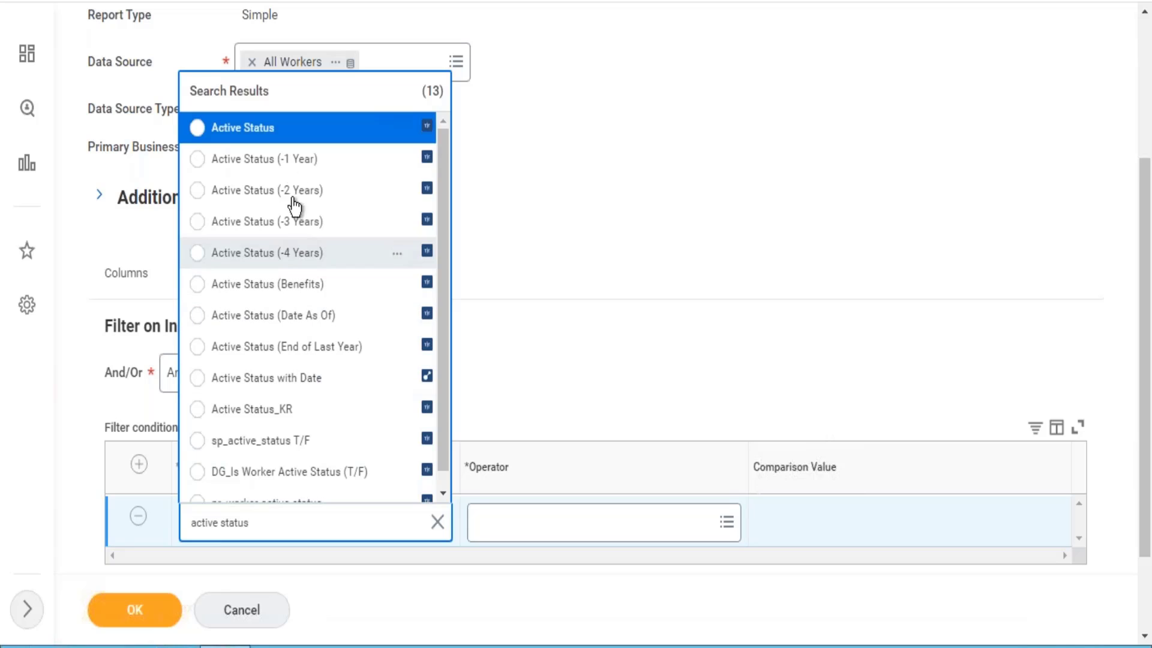
{"action": "left_click", "coordinate": [299, 144]}
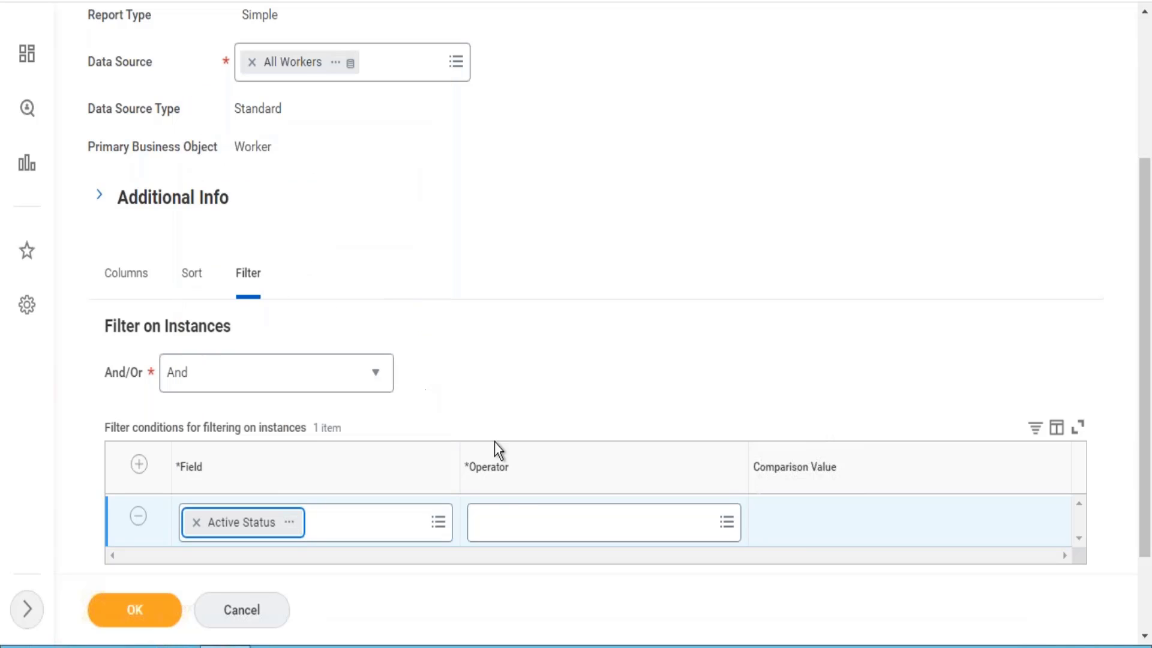
{"action": "left_click", "coordinate": [507, 517]}
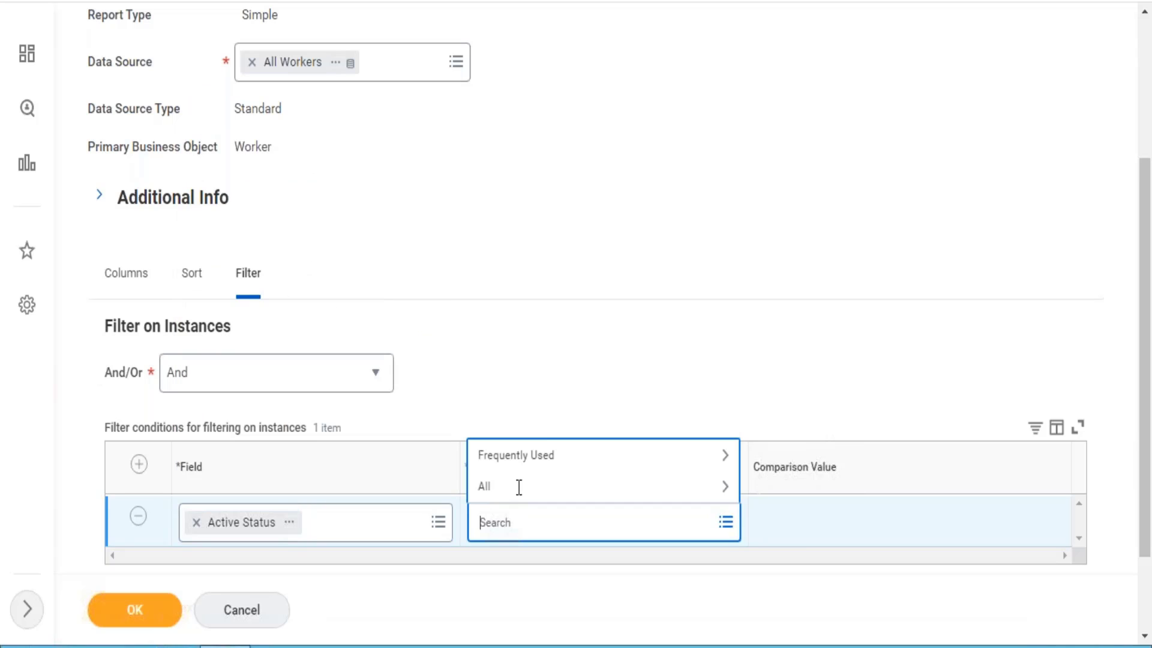
{"action": "left_click", "coordinate": [544, 457]}
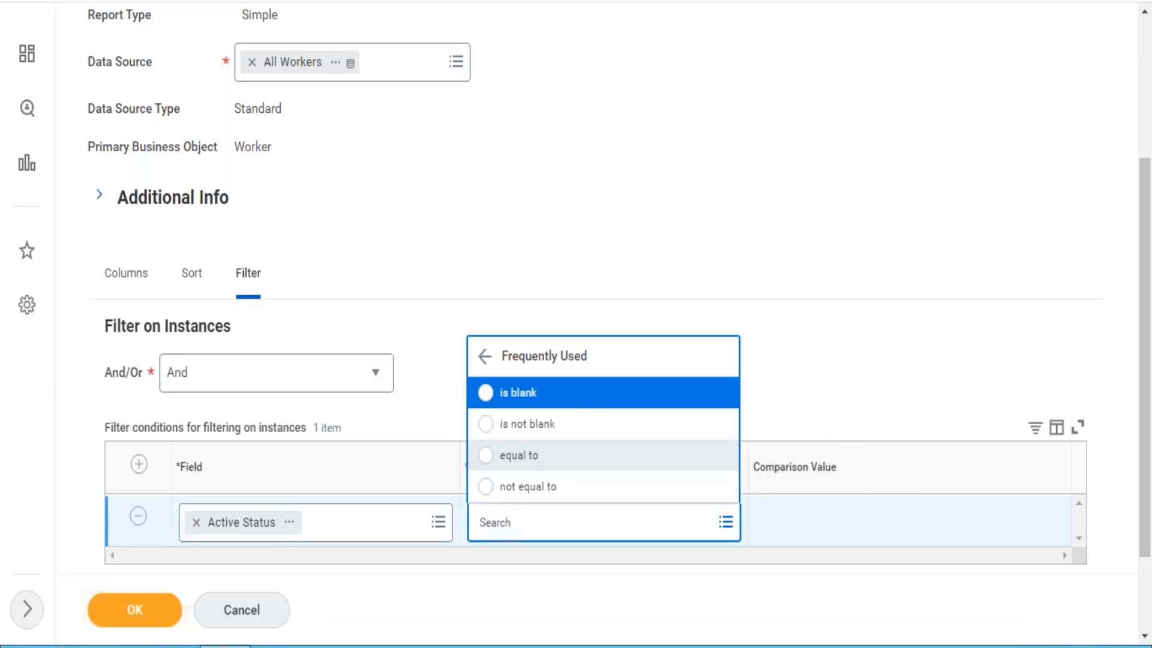
{"action": "left_click", "coordinate": [542, 458]}
{"action": "left_click", "coordinate": [769, 522]}
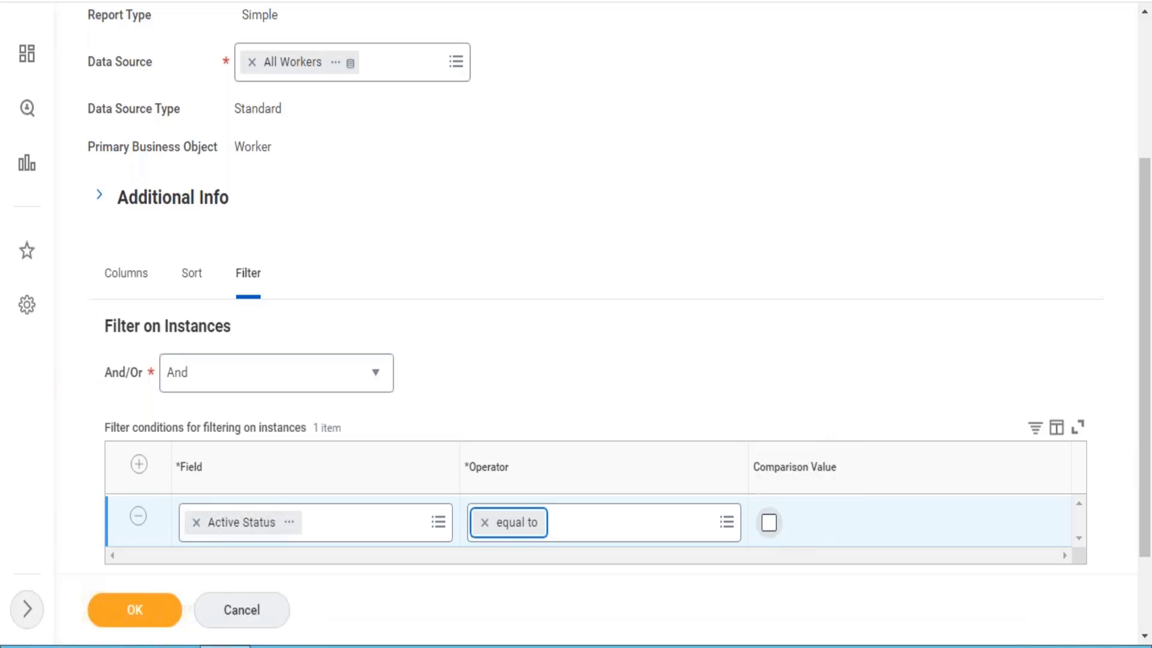
- Save the edited custom report and run it
{"action": "left_click", "coordinate": [160, 615]}
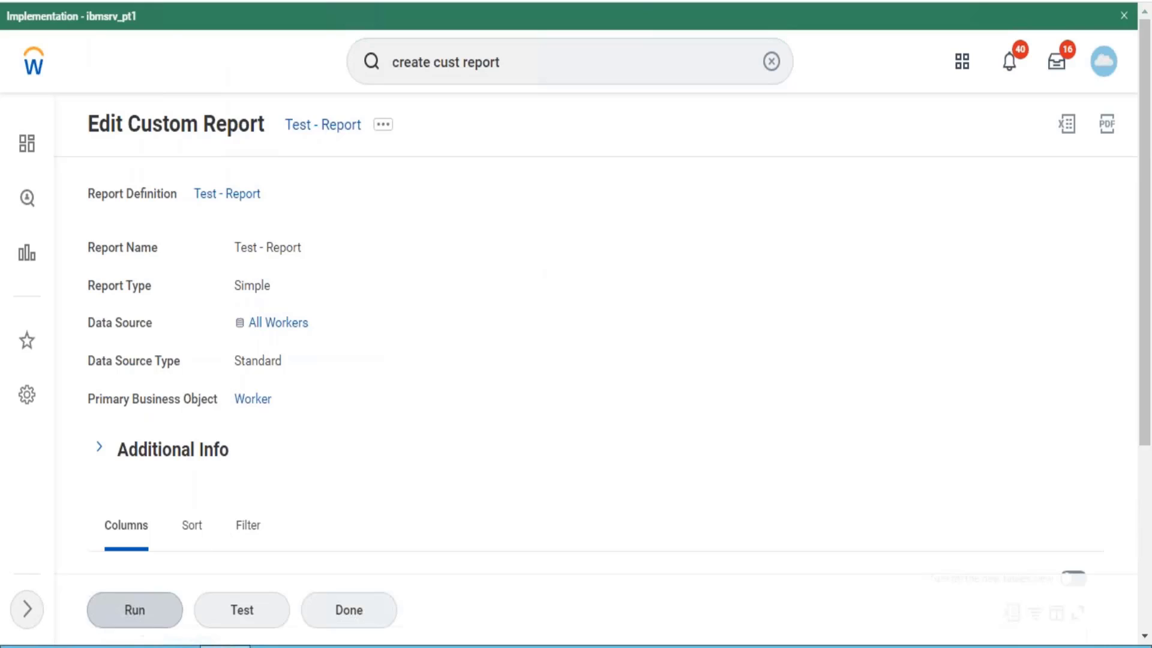
{"action": "left_click", "coordinate": [147, 607]}
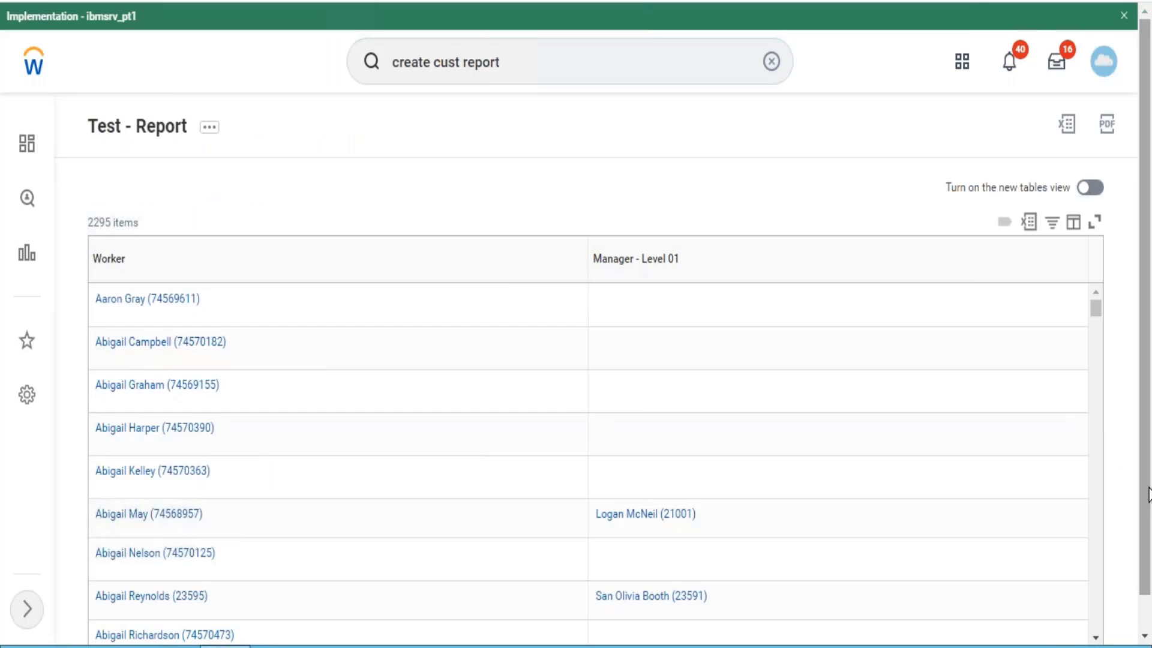
{"action": "scroll", "coordinate": [1144, 521], "scroll_direction": "down", "scroll_amount": 1}
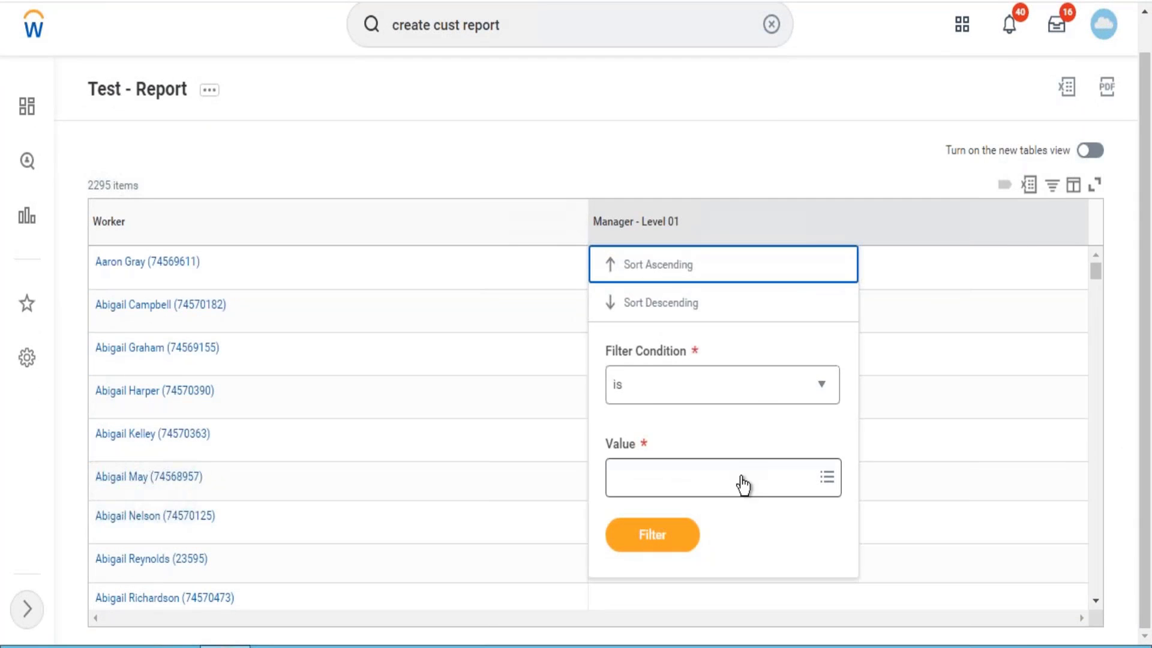
{"action": "left_click", "coordinate": [744, 481]}
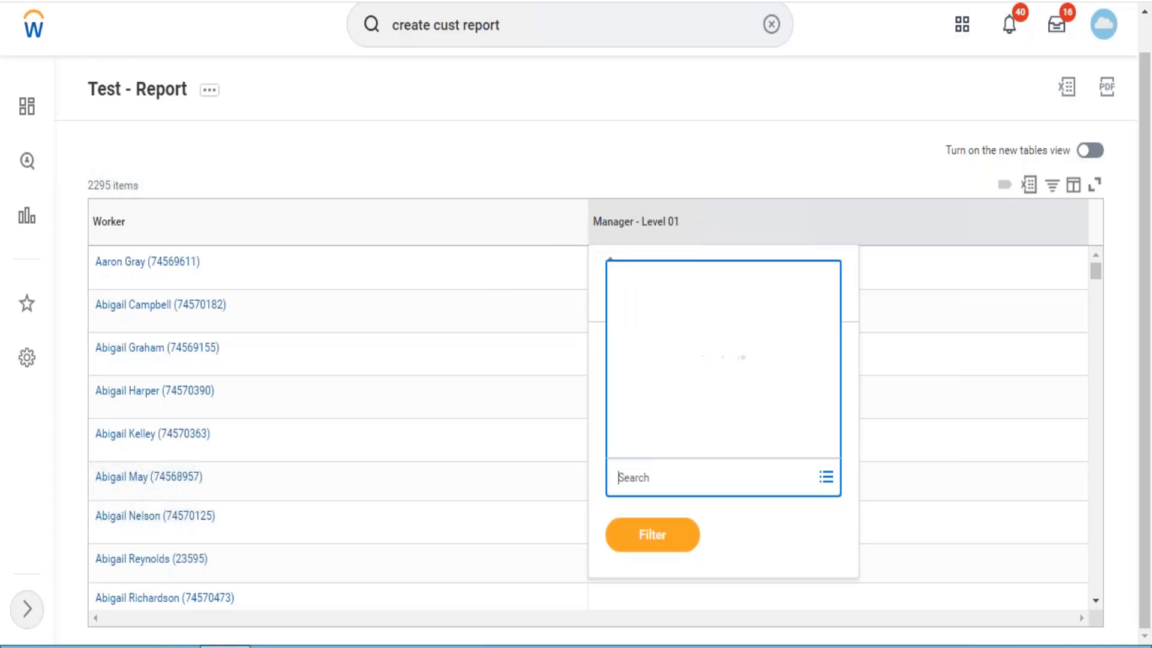
{"action": "type", "text": "not blan"}
{"action": "key", "text": "BackSpace"}
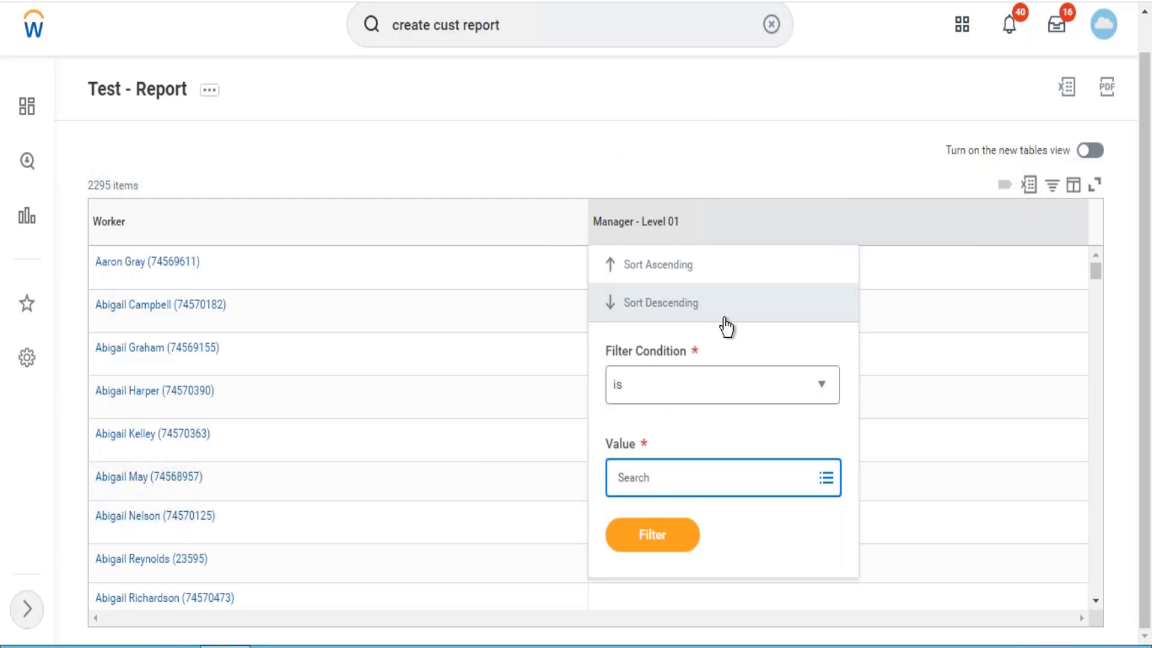
- Filter the Manager - Level 01 column to include every listed value except <Blanks>
{"action": "left_click", "coordinate": [688, 473]}
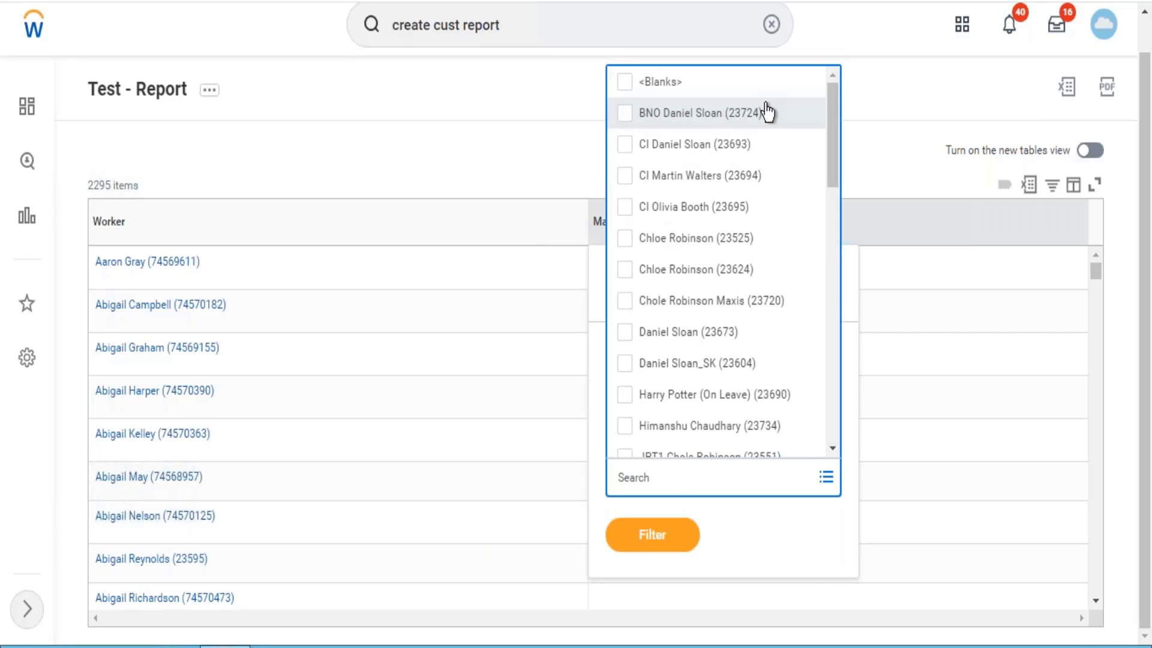
{"action": "key", "text": "ctrl+a"}
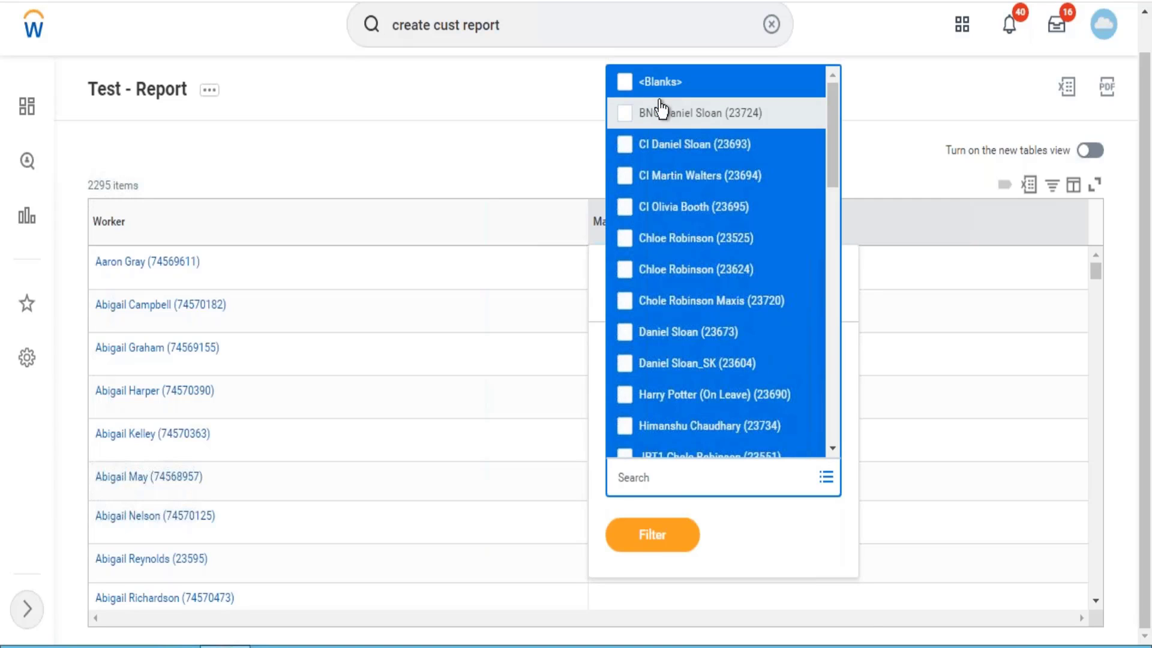
{"action": "left_click", "coordinate": [655, 89]}
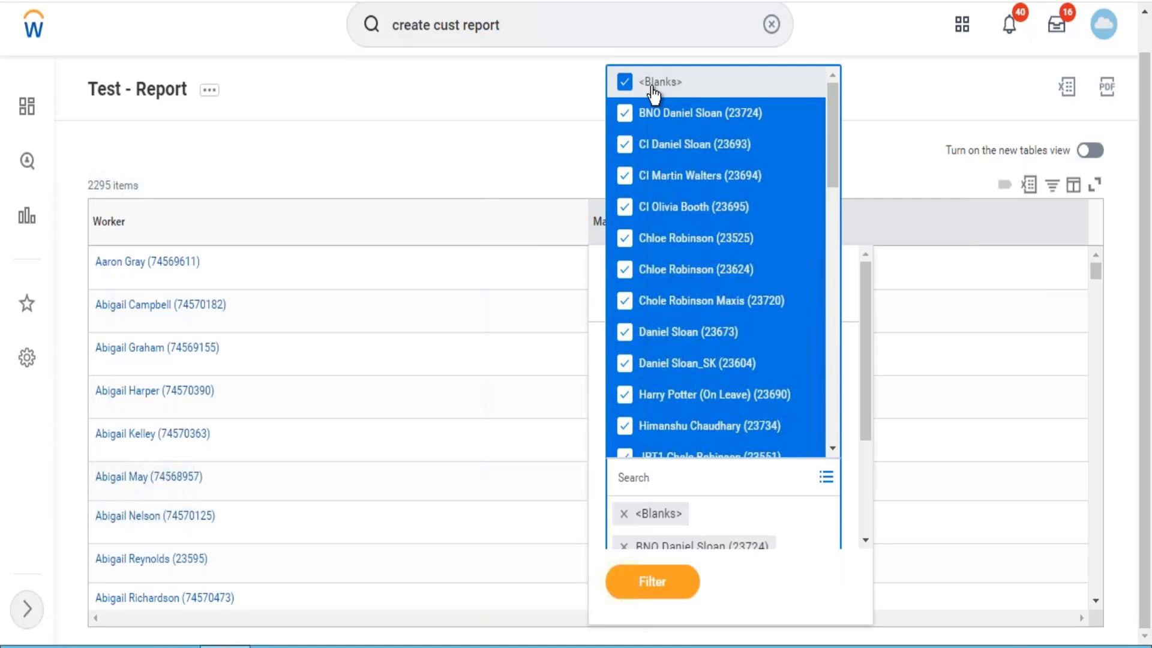
{"action": "left_click", "coordinate": [653, 90]}
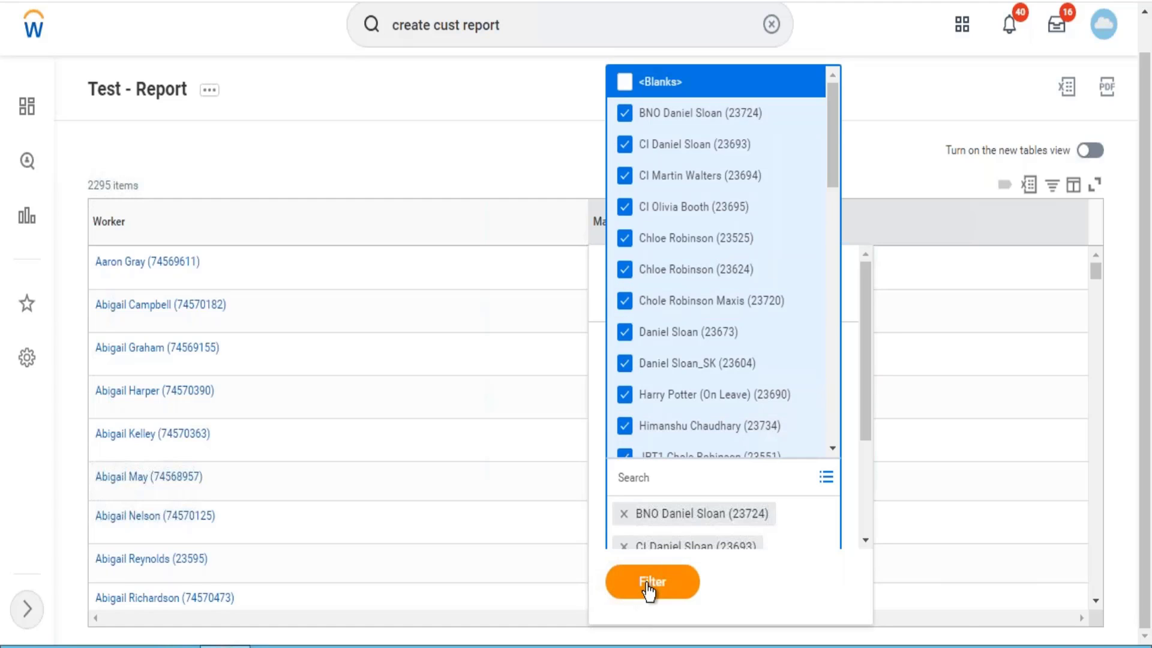
{"action": "left_click", "coordinate": [648, 587]}
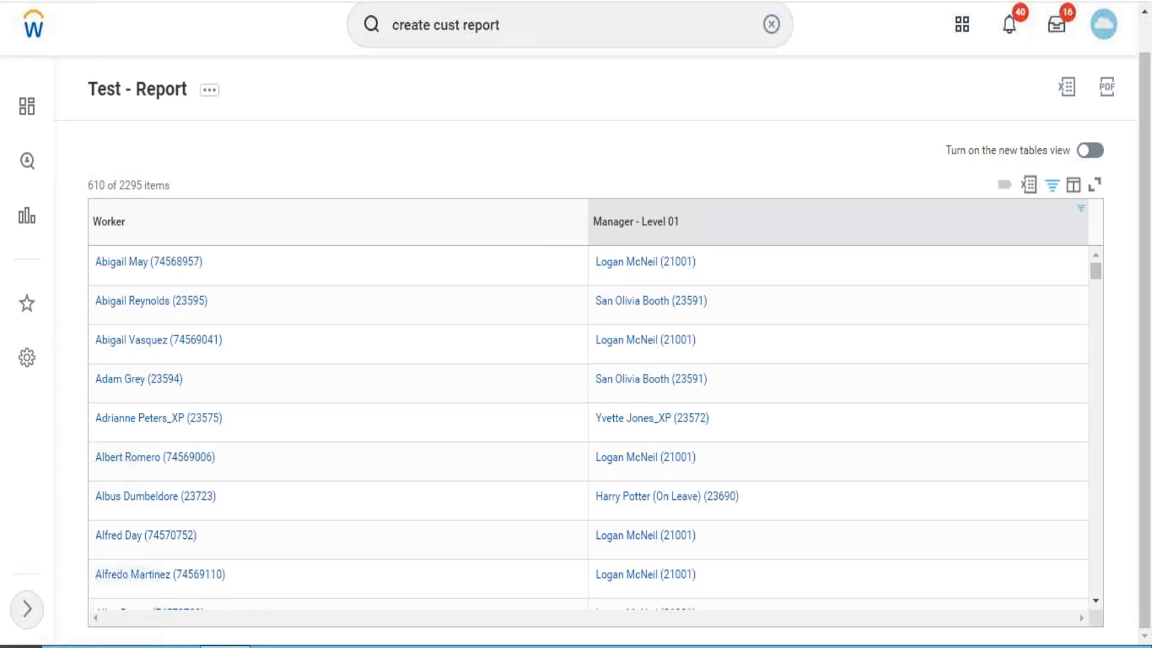
- Export the filtered report table to Excel and download the file
{"action": "left_click", "coordinate": [1037, 190]}
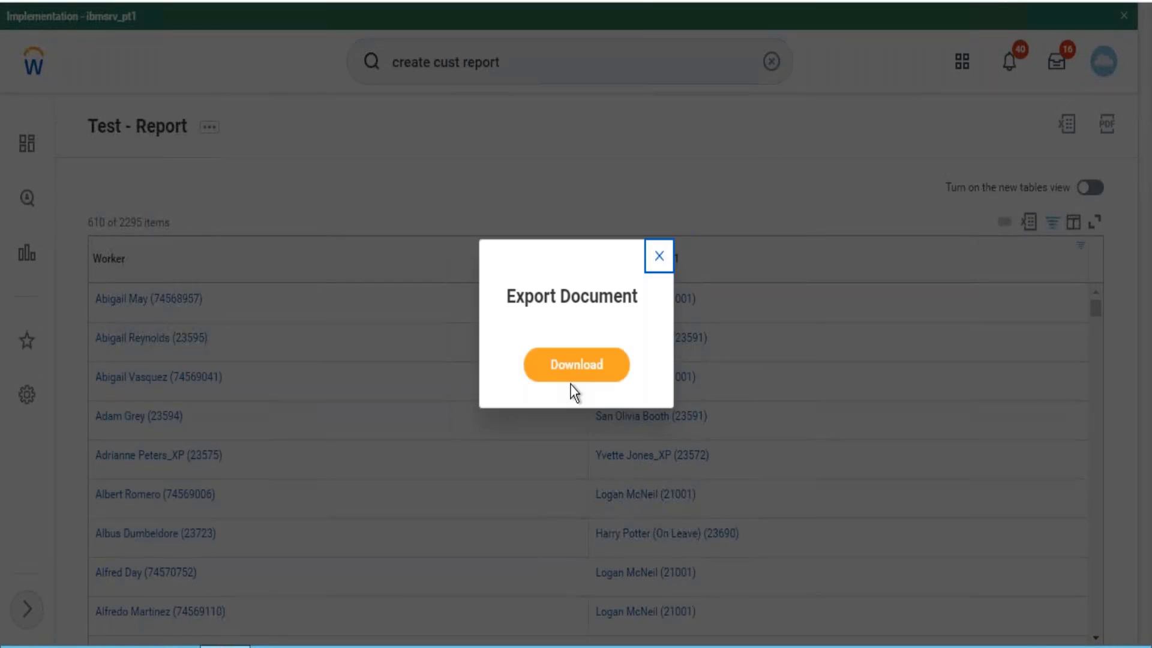
{"action": "left_click", "coordinate": [576, 367]}
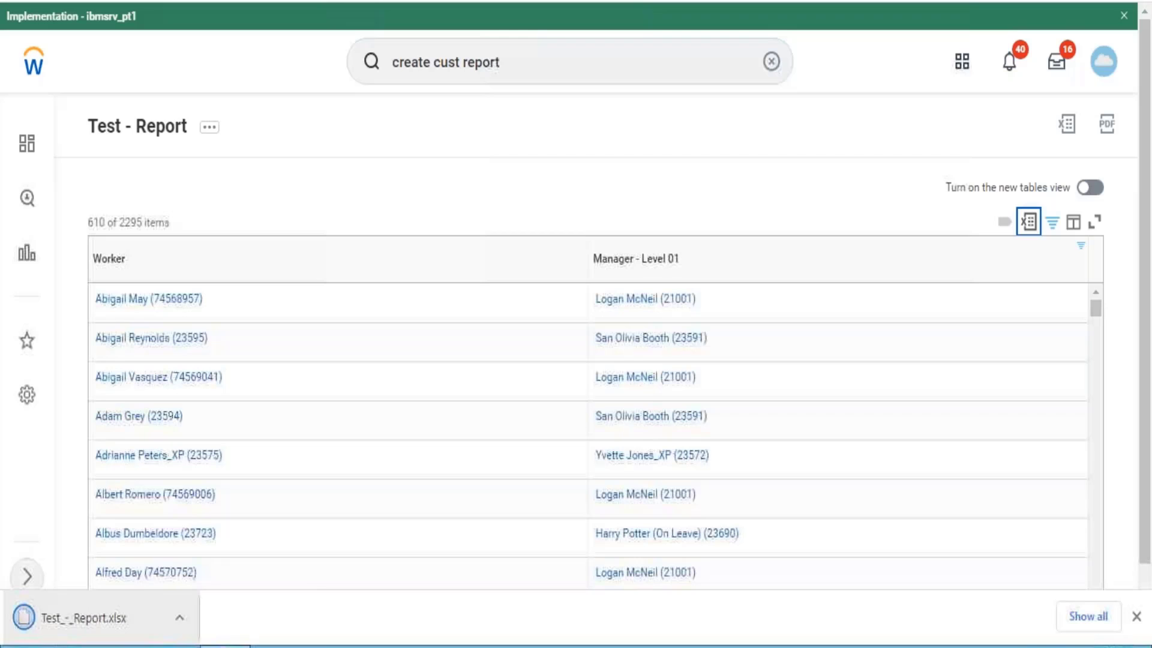
- Try to open the downloaded Test_-_Report.xlsx file
{"action": "left_click", "coordinate": [64, 621]}
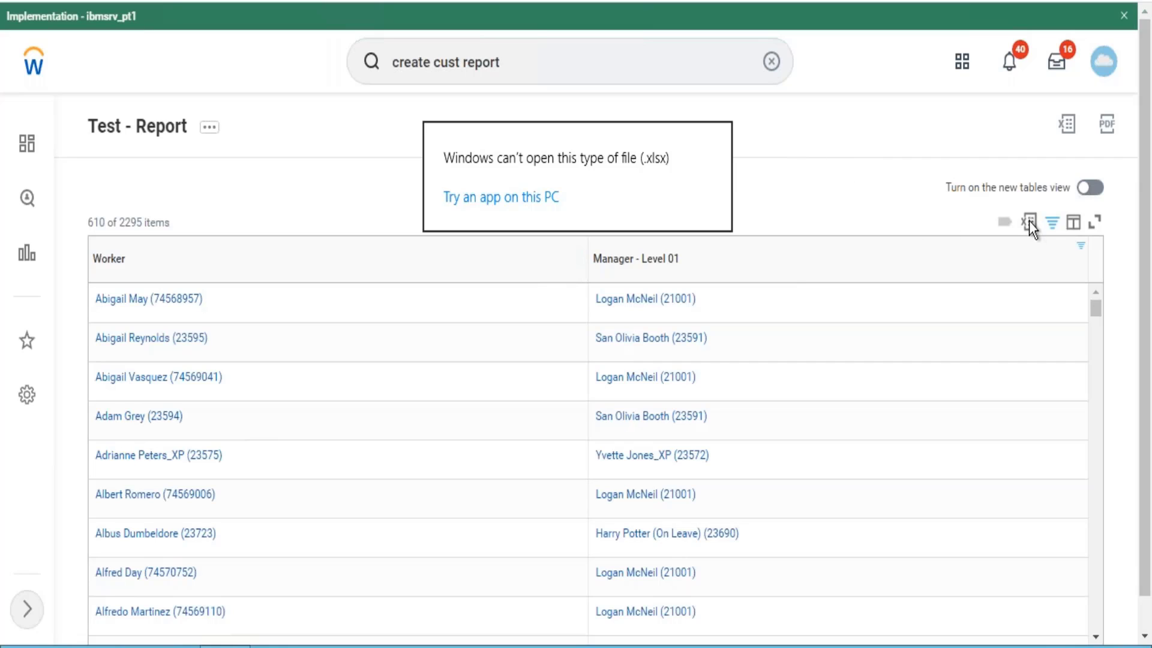
{"action": "left_click", "coordinate": [868, 160]}
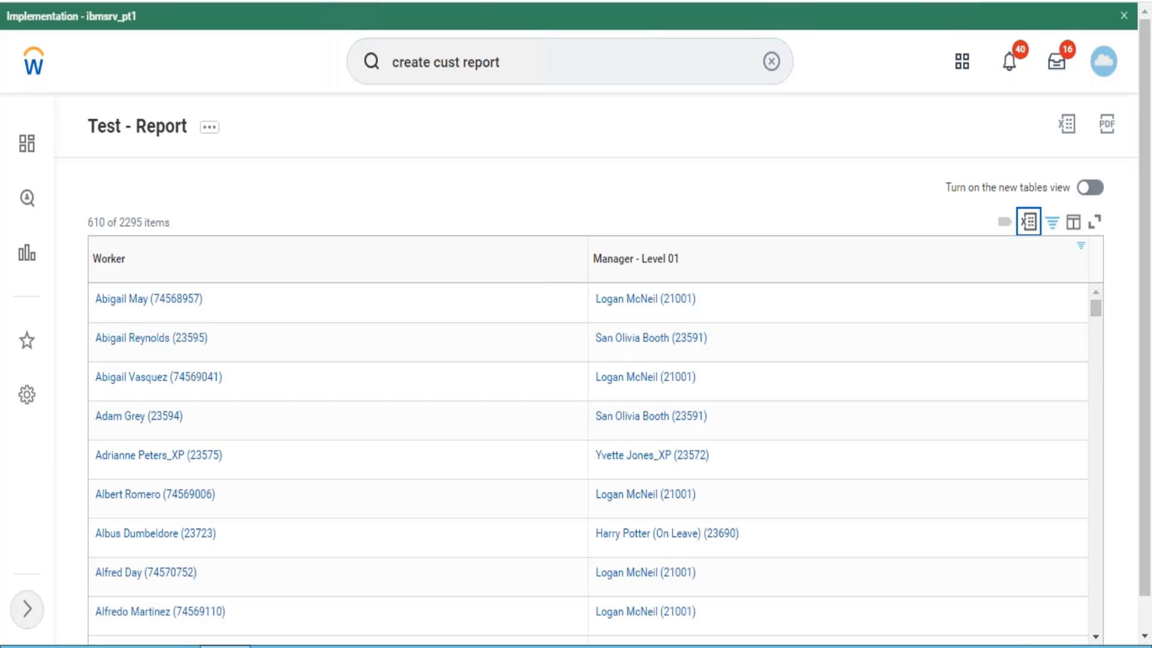
- Duplicate the report's browser tab and open the Learning app in the copy
{"action": "right_click", "coordinate": [521, 0]}
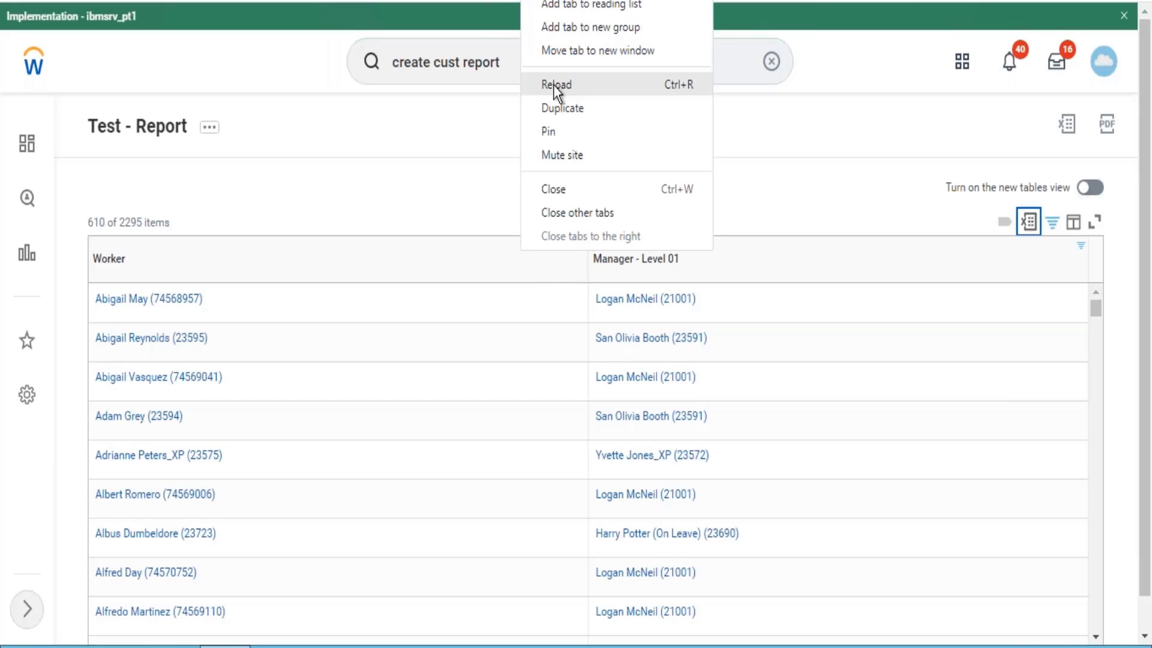
{"action": "left_click", "coordinate": [556, 115]}
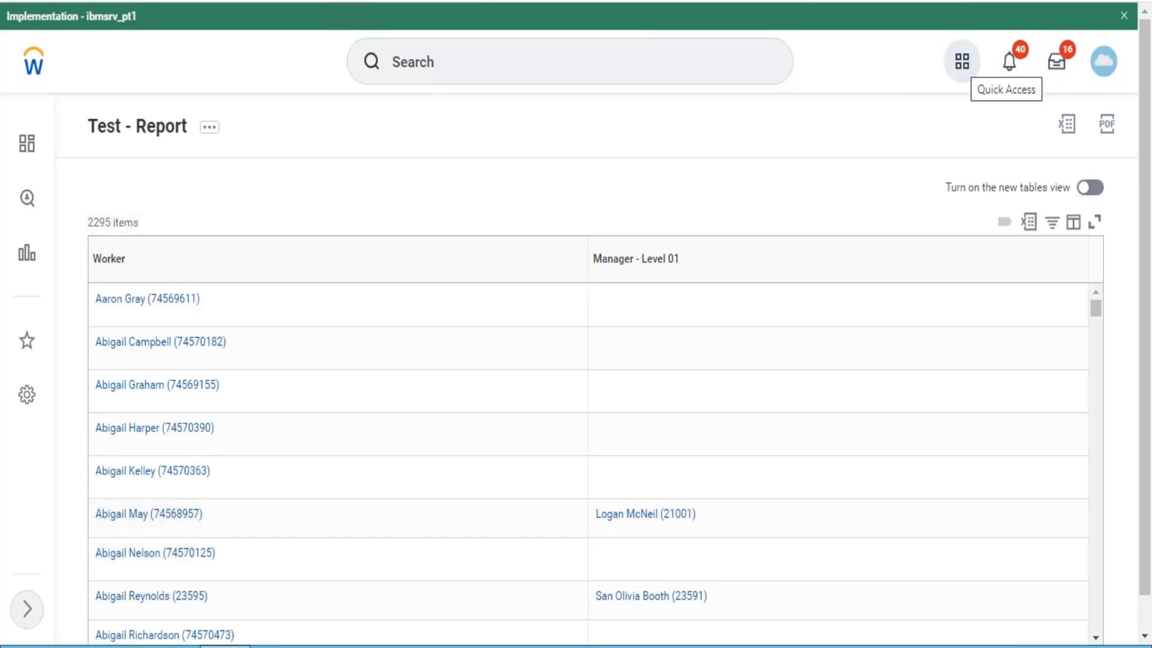
{"action": "left_click", "coordinate": [961, 60]}
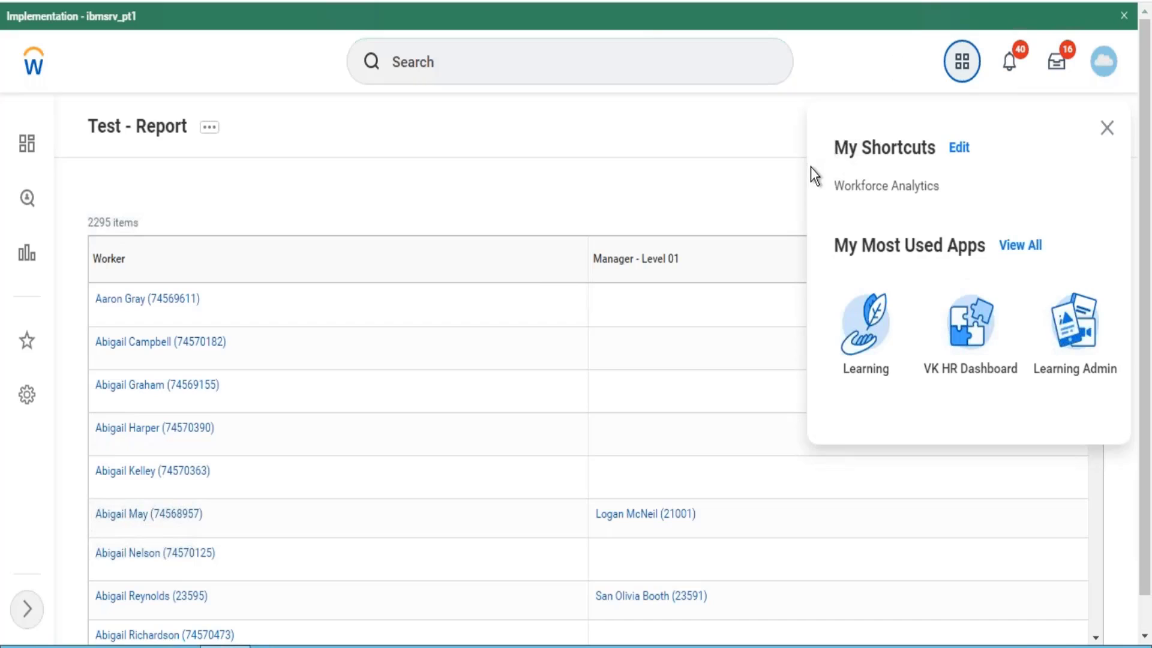
{"action": "left_click", "coordinate": [876, 318]}
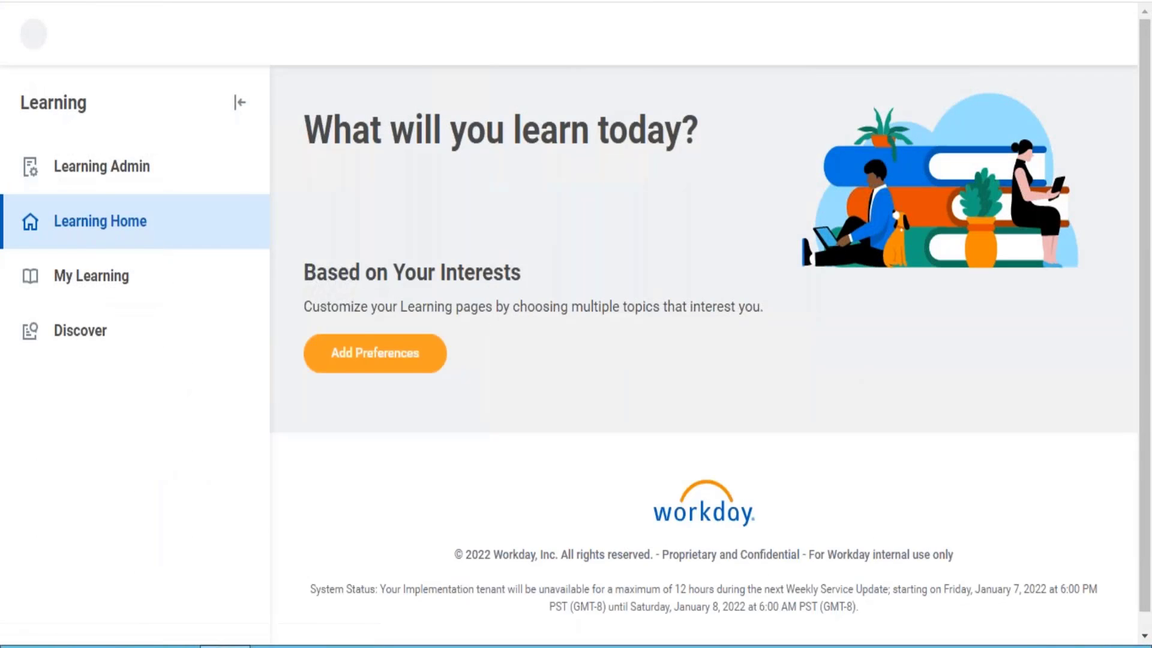
- Browse the learning catalog from Discover and open Compliance Course
{"action": "left_click", "coordinate": [82, 359]}
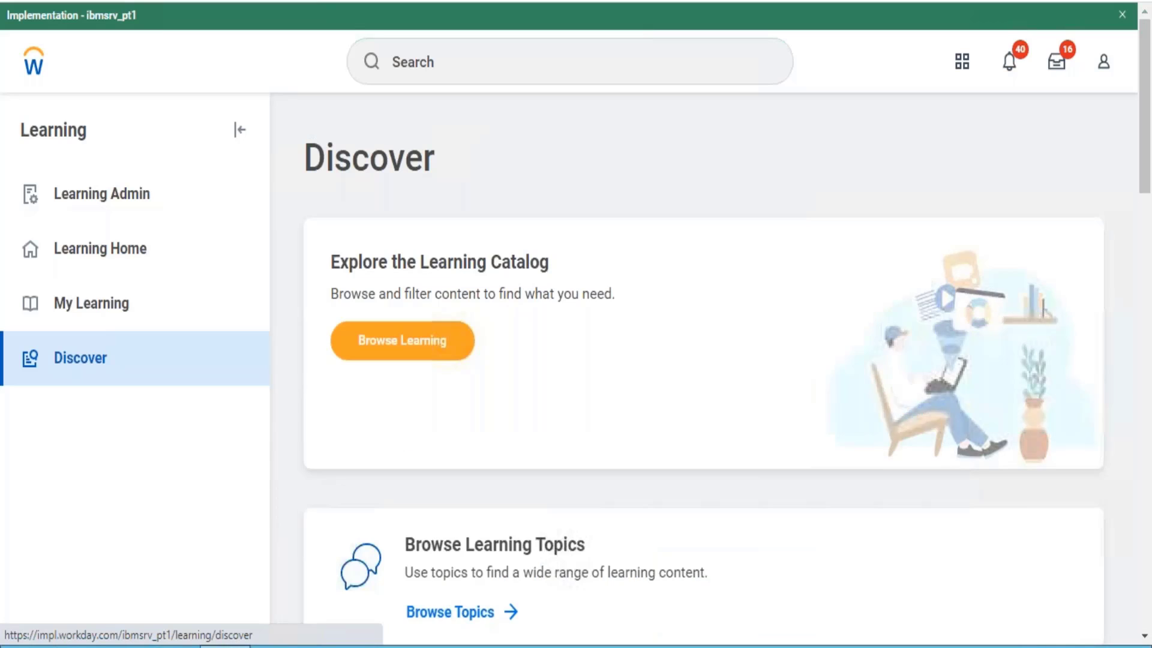
{"action": "left_click", "coordinate": [384, 345]}
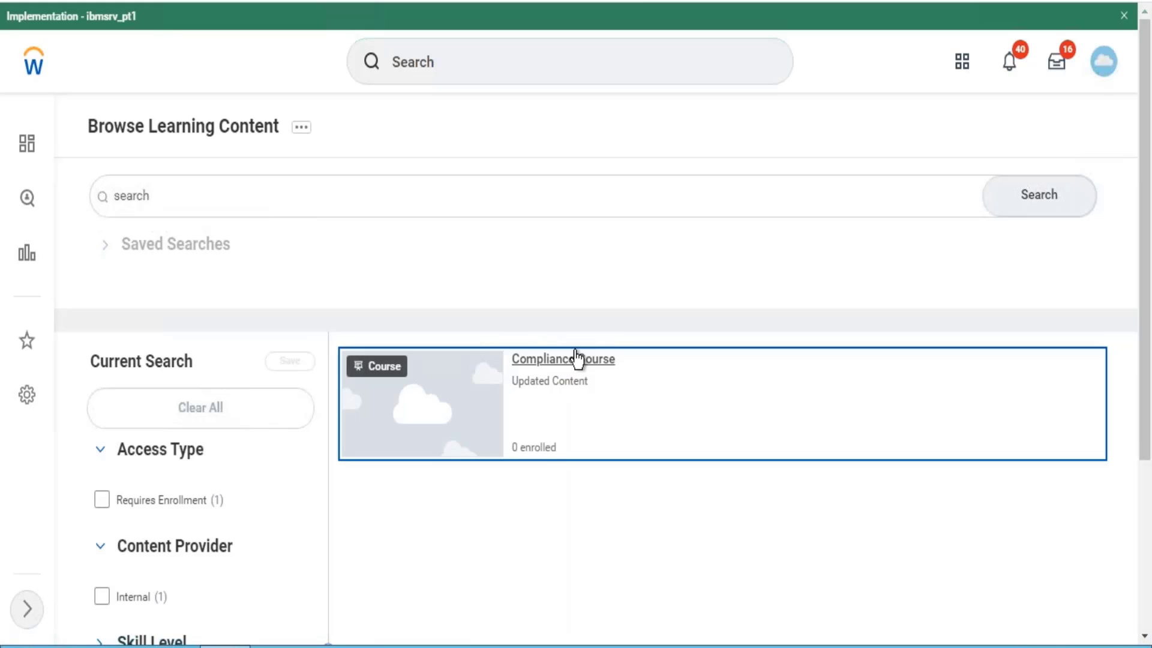
{"action": "left_click", "coordinate": [559, 358]}
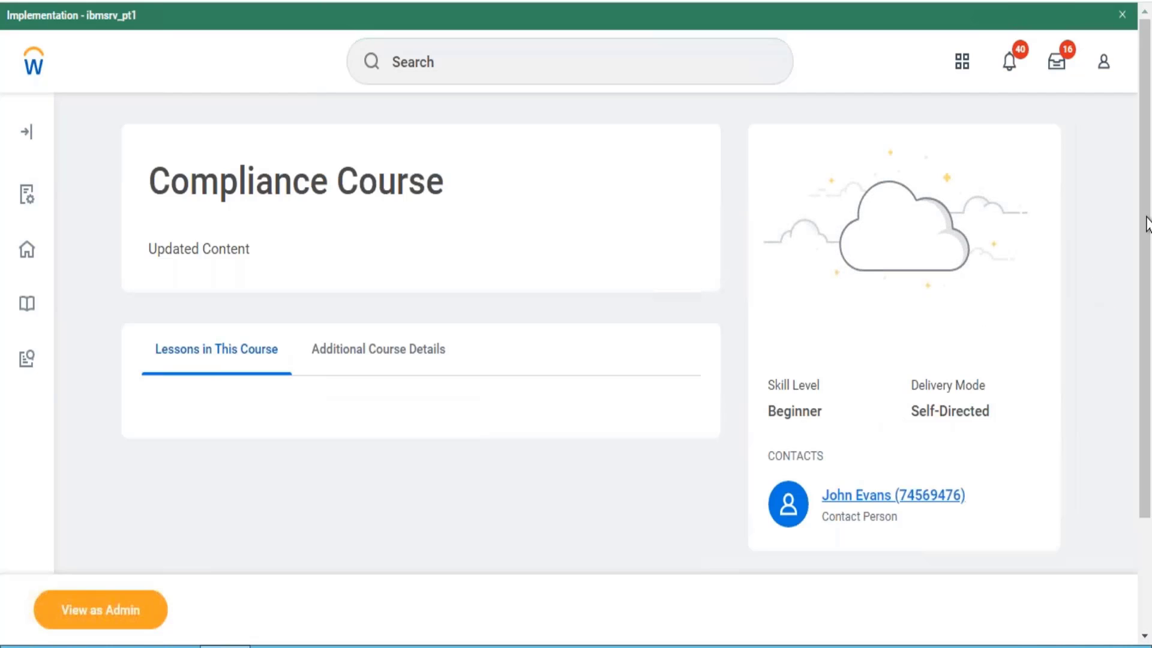
- Review the Compliance Course learner page and the course details in its admin view
{"action": "left_click_drag", "start_coordinate": [1147, 213], "coordinate": [1142, 380]}
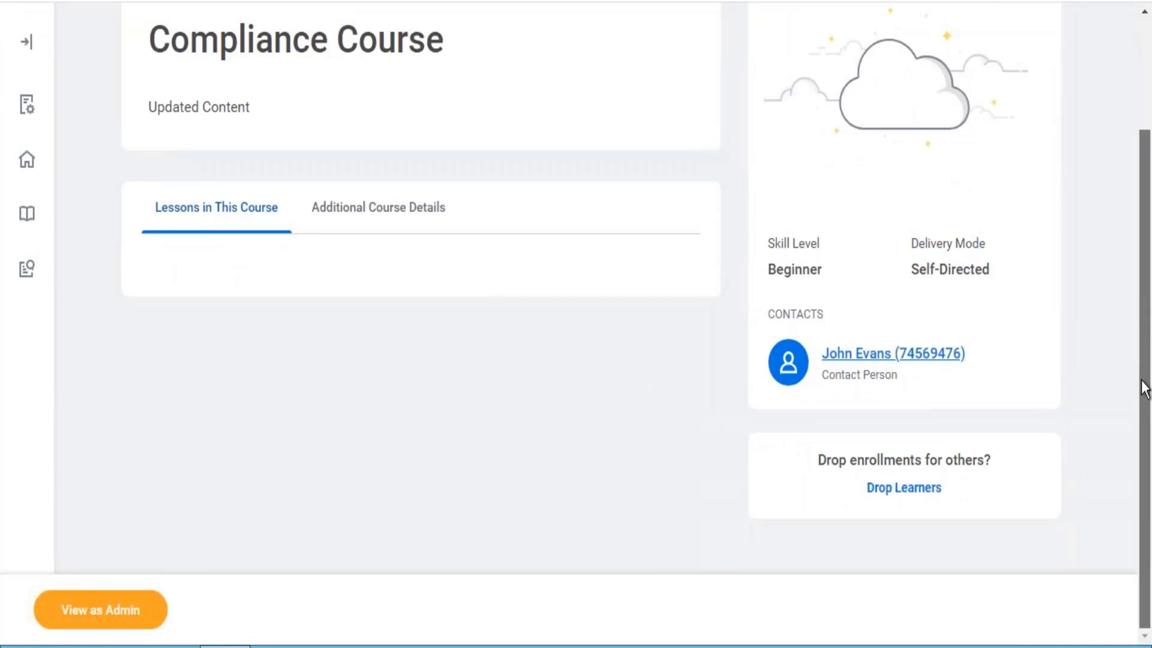
{"action": "scroll", "coordinate": [1126, 288], "scroll_direction": "up", "scroll_amount": 1}
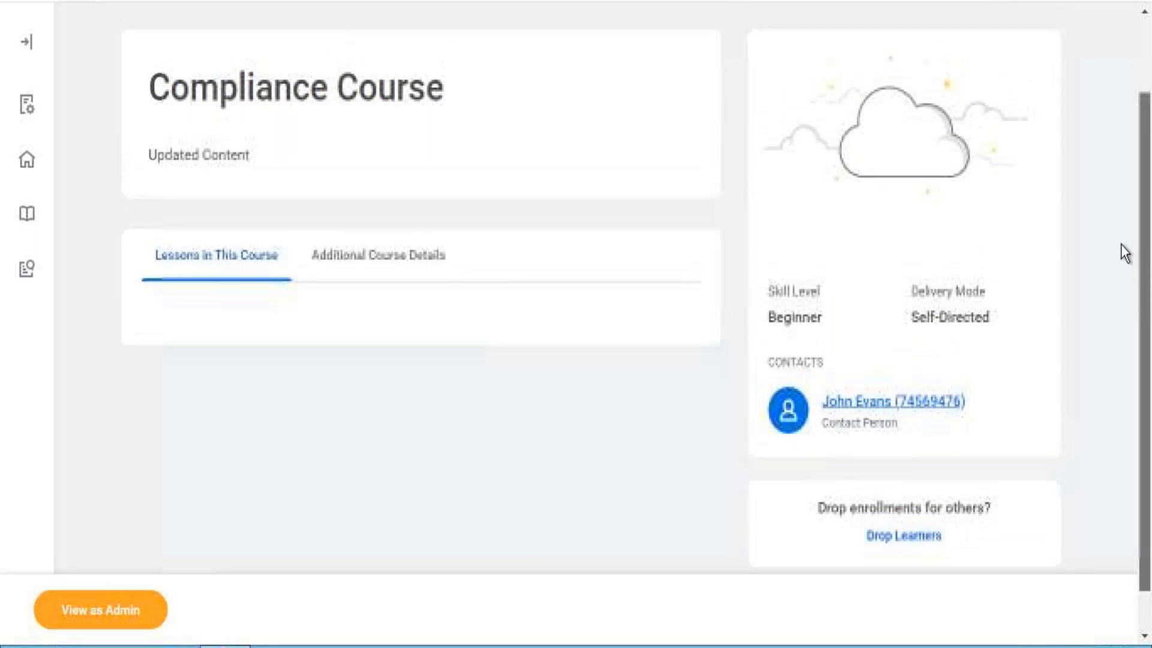
{"action": "scroll", "coordinate": [1125, 252], "scroll_direction": "up", "scroll_amount": 2}
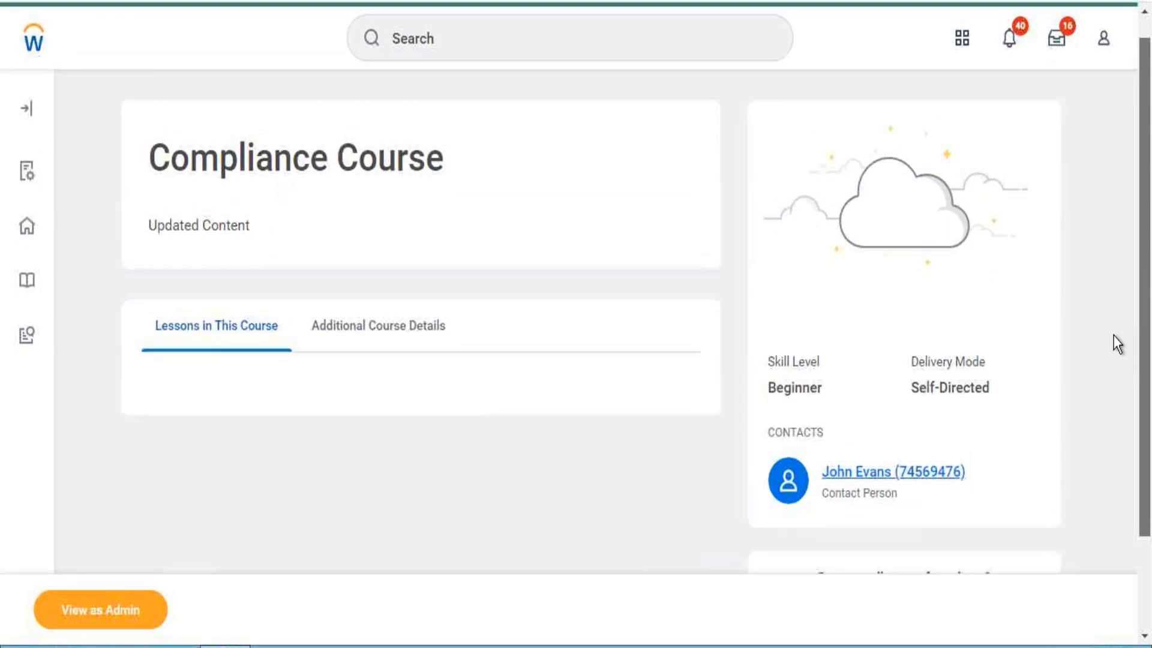
{"action": "scroll", "coordinate": [1112, 339], "scroll_direction": "down", "scroll_amount": 2}
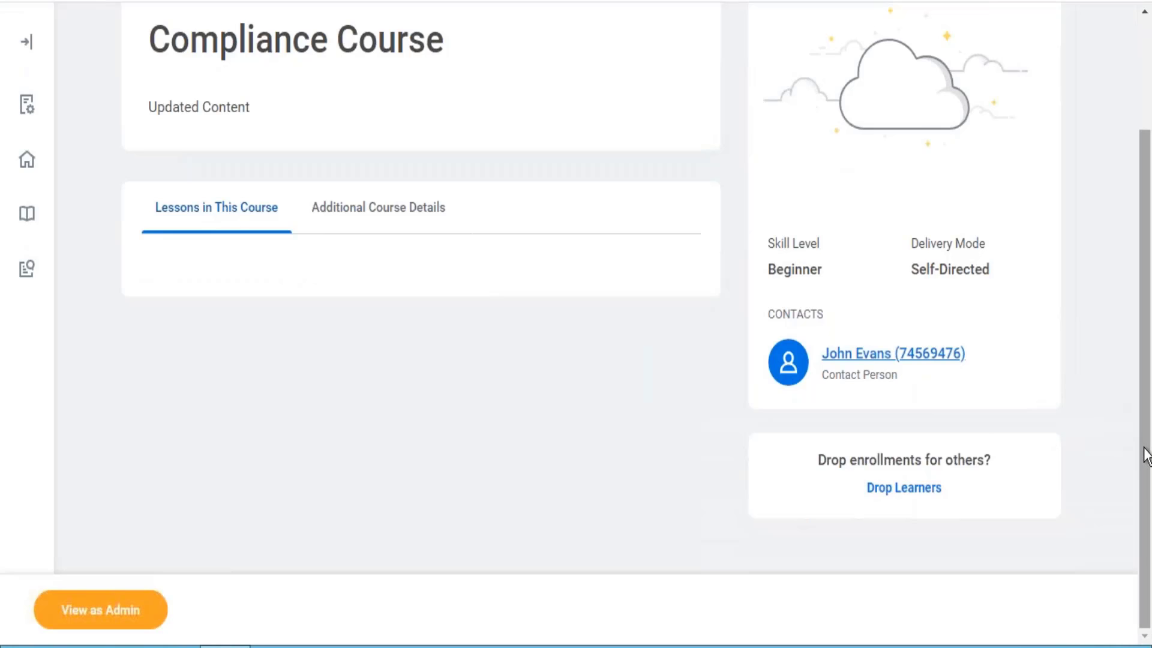
{"action": "left_click_drag", "start_coordinate": [1146, 423], "coordinate": [1136, 290]}
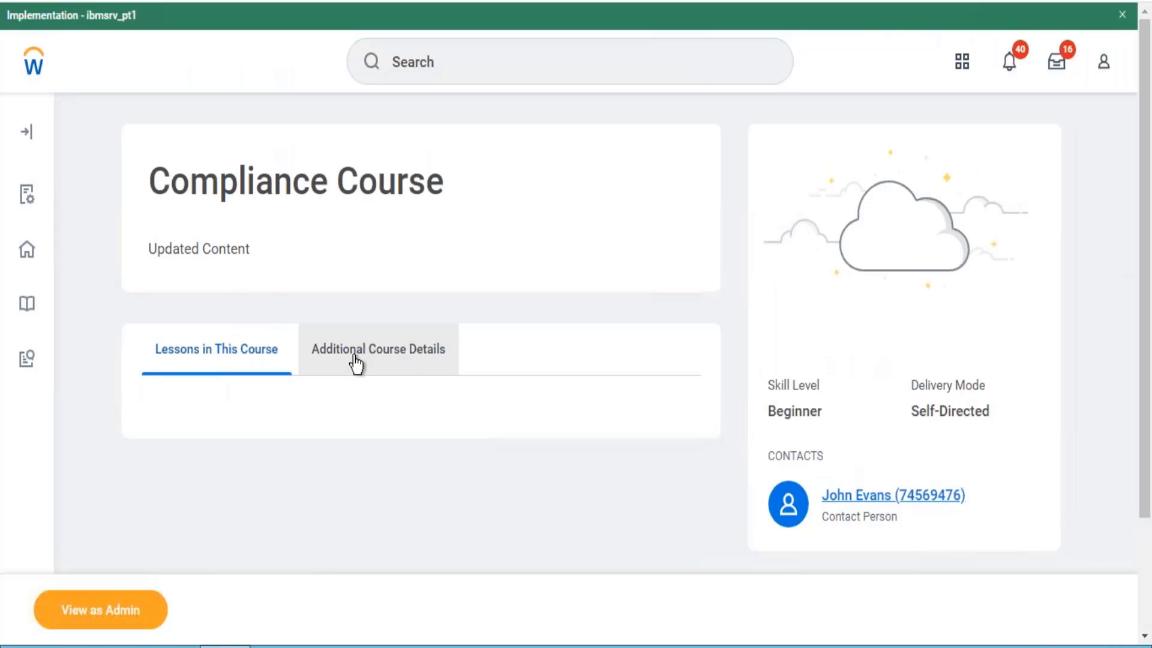
{"action": "left_click", "coordinate": [77, 619]}
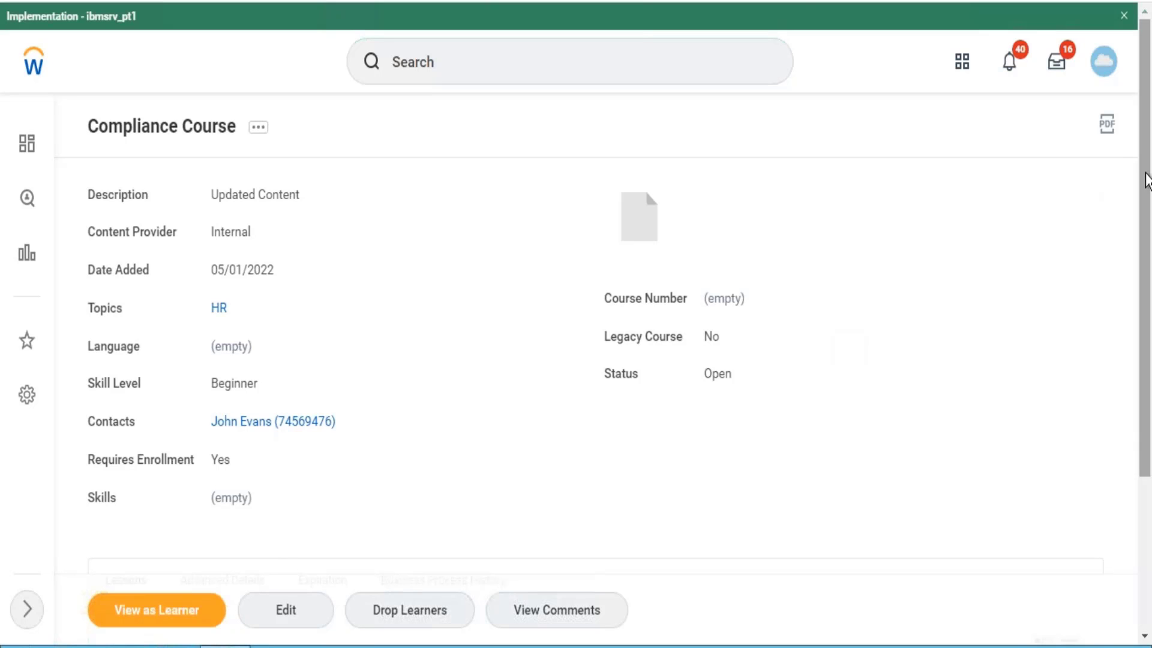
{"action": "left_click_drag", "start_coordinate": [1146, 178], "coordinate": [1146, 241]}
{"action": "scroll", "coordinate": [1143, 252], "scroll_direction": "down", "scroll_amount": 2}
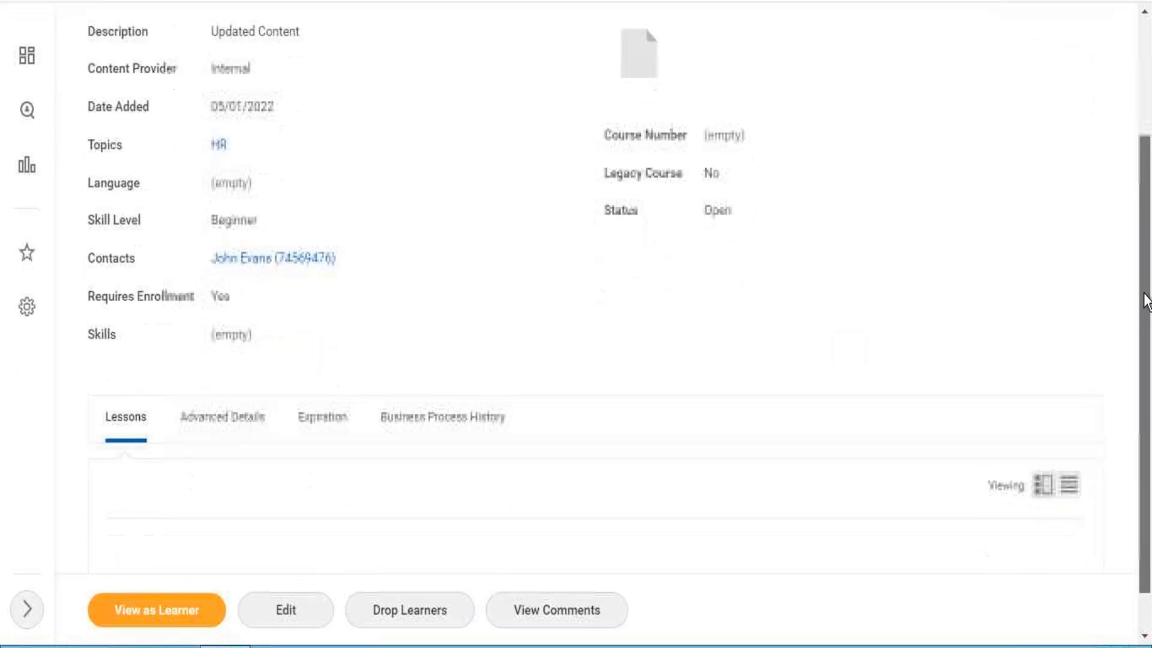
{"action": "scroll", "coordinate": [1134, 257], "scroll_direction": "up", "scroll_amount": 1}
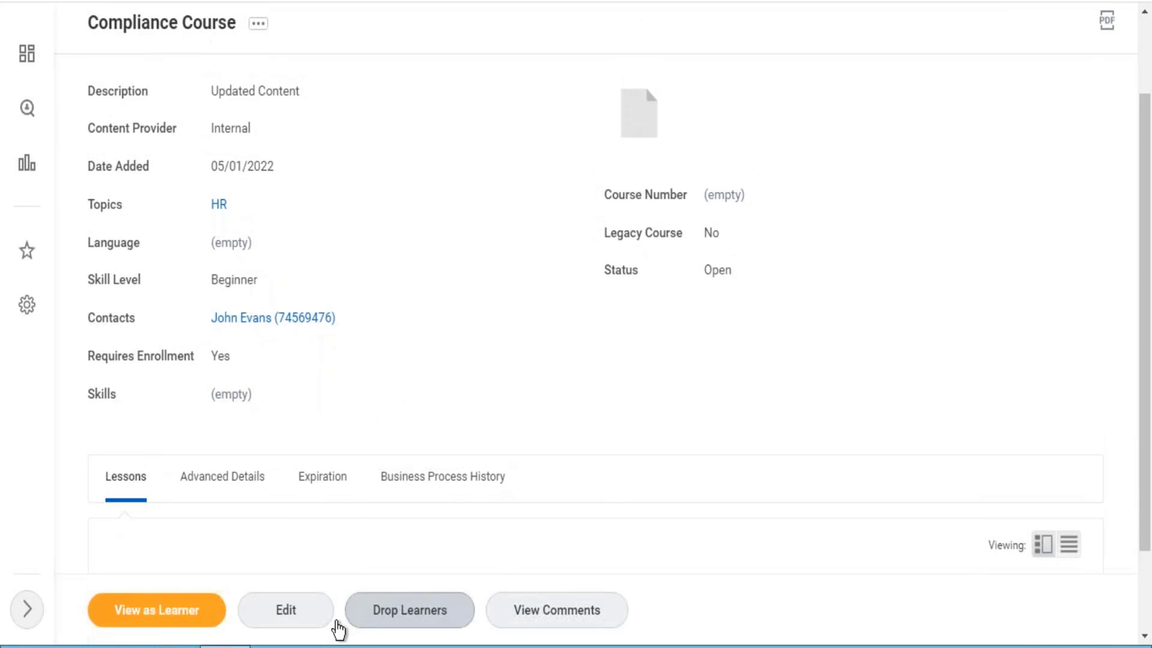
- Open Compliance Course for editing, review its course details and submit it
{"action": "left_click", "coordinate": [306, 617]}
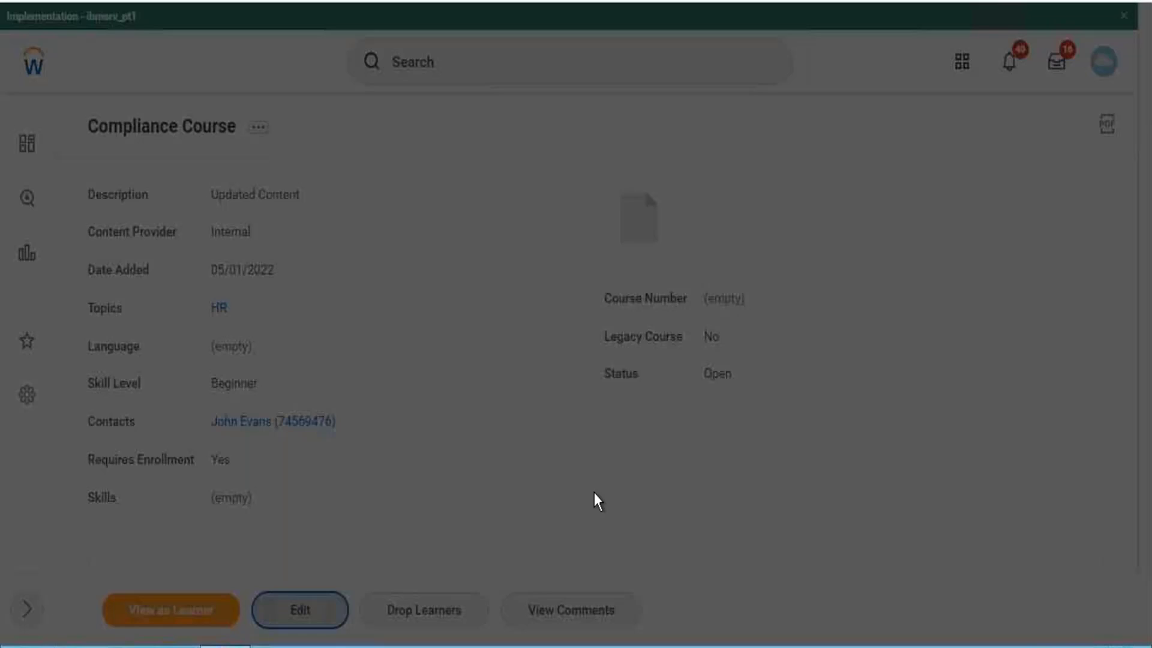
{"action": "left_click", "coordinate": [400, 410]}
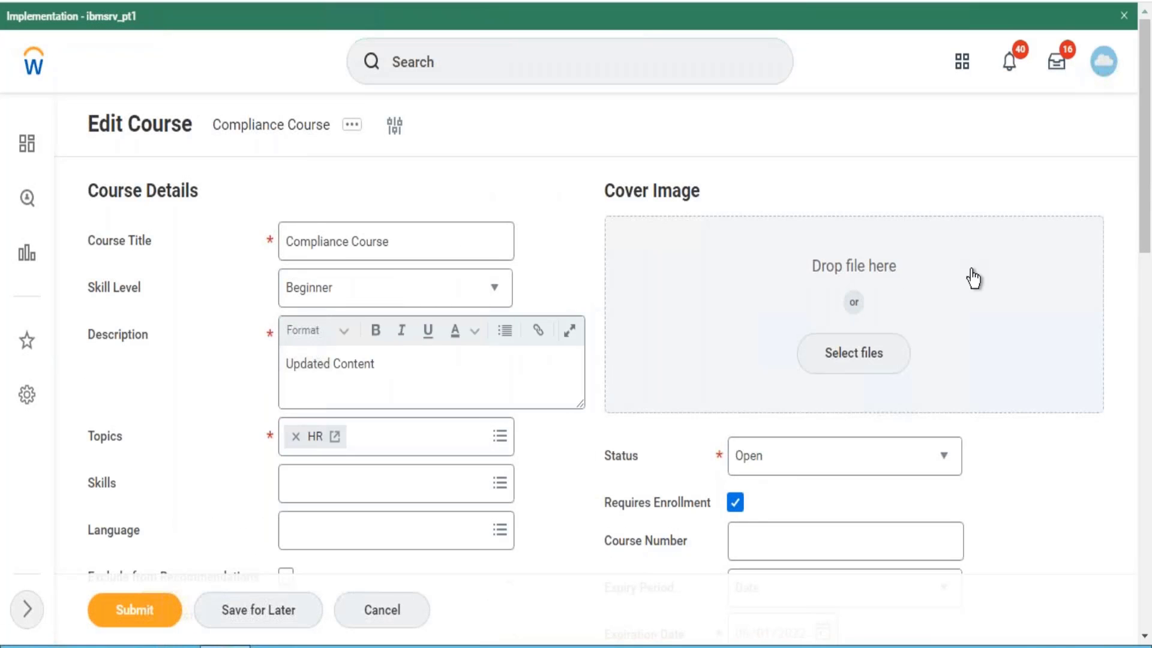
{"action": "left_click_drag", "start_coordinate": [1148, 157], "coordinate": [1148, 218]}
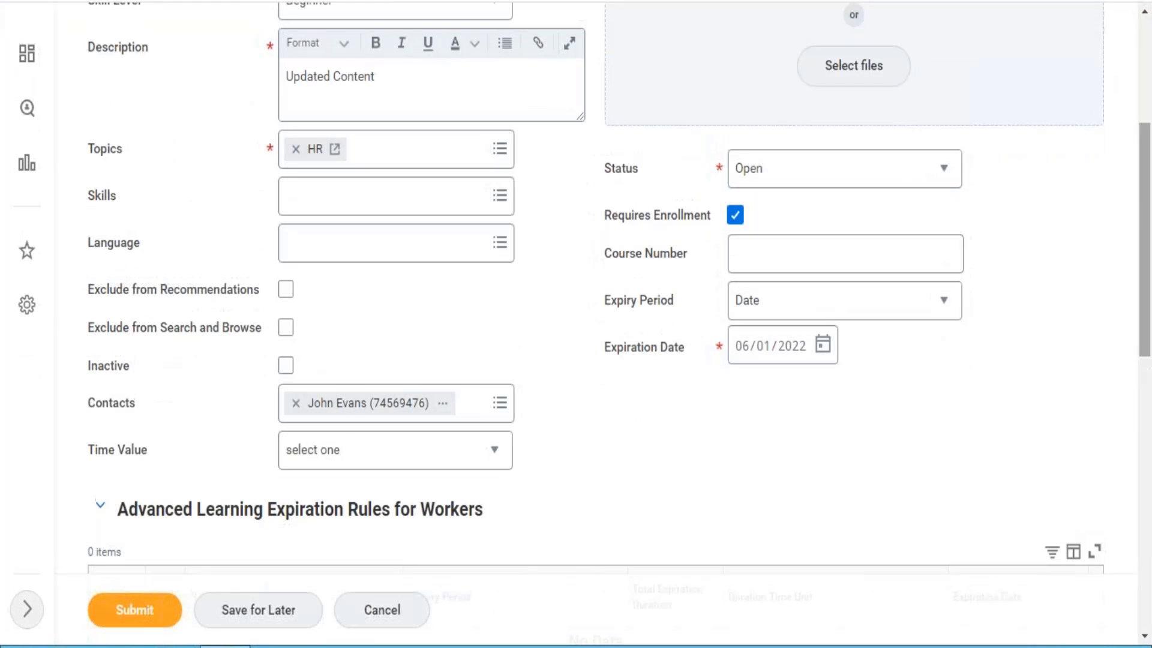
{"action": "left_click", "coordinate": [128, 611]}
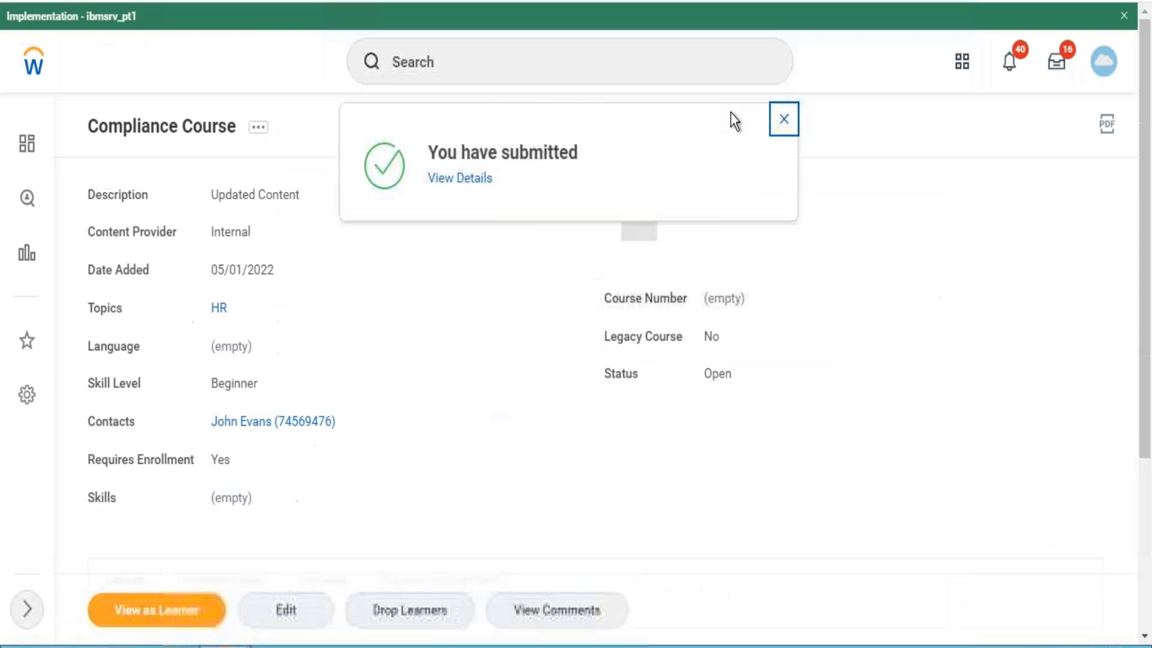
- Search for create business process and open the Create Business Process Definition (Default Definition) task
{"action": "left_click", "coordinate": [661, 77]}
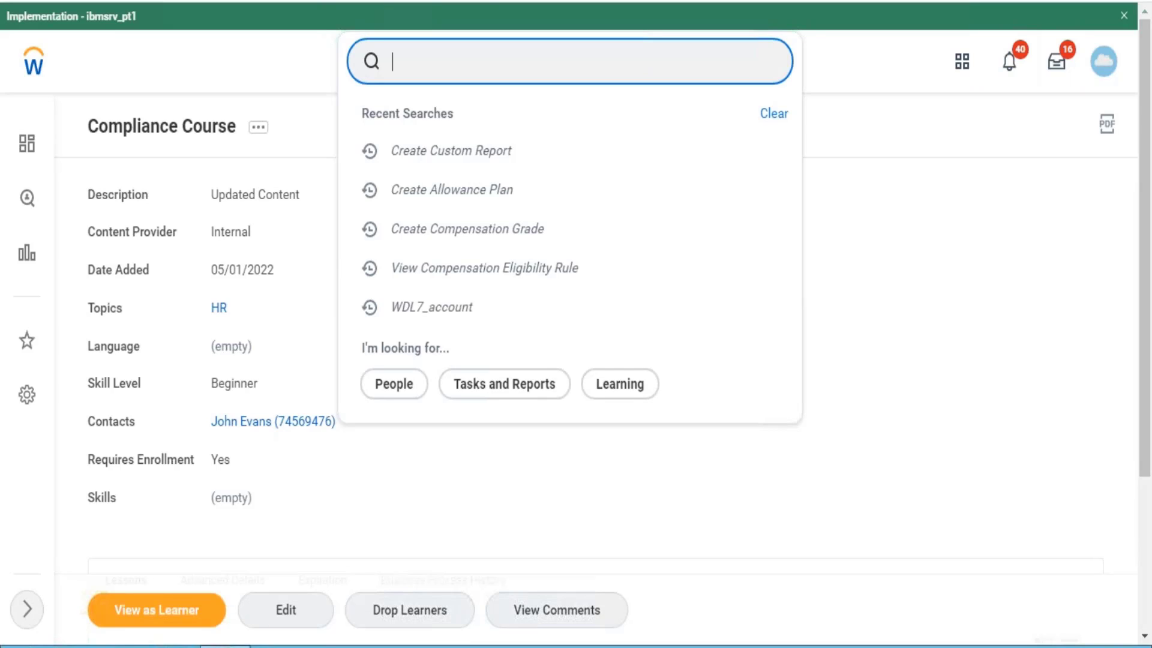
{"action": "type", "text": "create busin"}
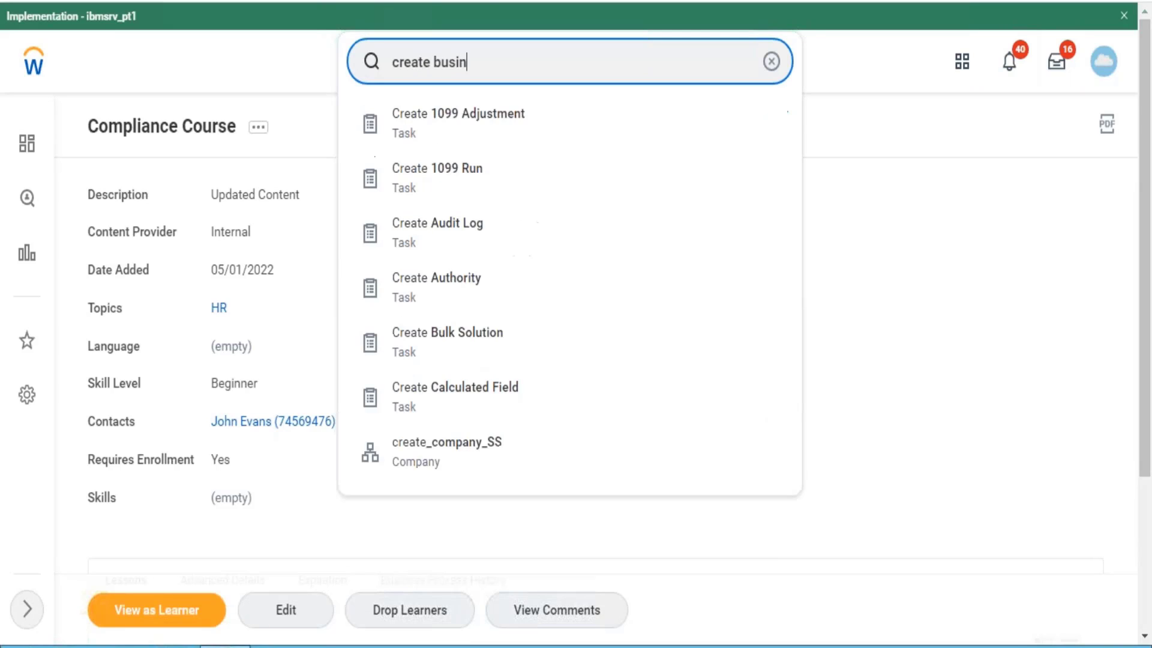
{"action": "type", "text": "ess pprocess"}
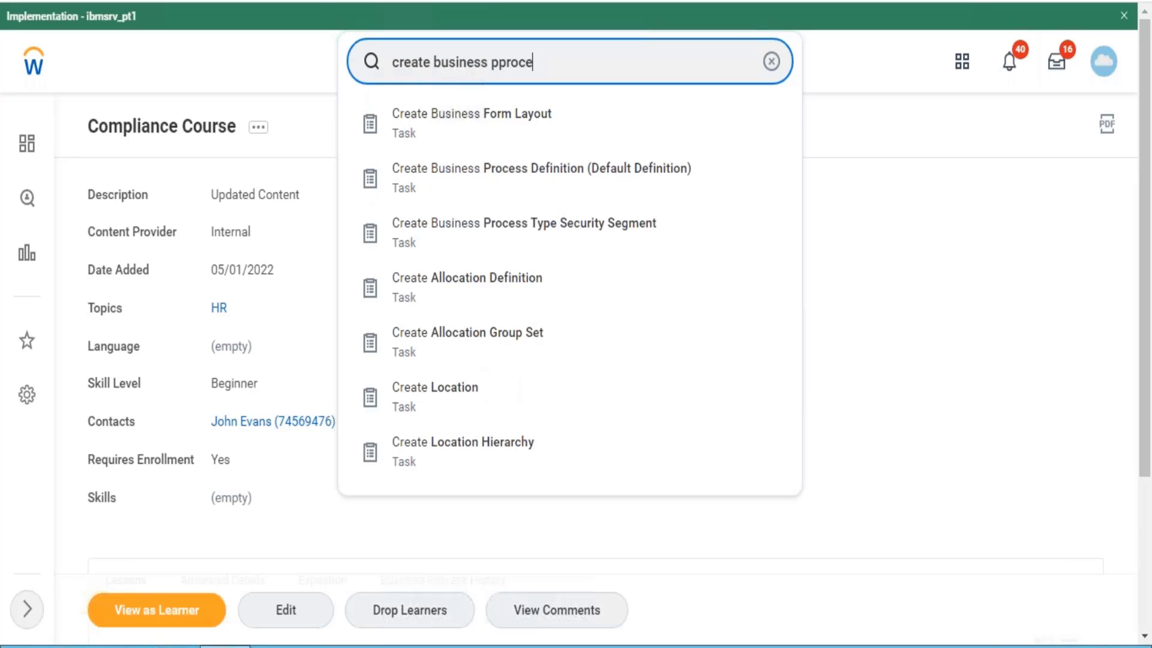
{"action": "key", "text": "BackSpace"}
{"action": "key", "text": "BackSpace"}
{"action": "key", "text": "BackSpace"}
{"action": "key", "text": "BackSpace"}
{"action": "key", "text": "BackSpace"}
{"action": "key", "text": "BackSpace"}
{"action": "key", "text": "BackSpace"}
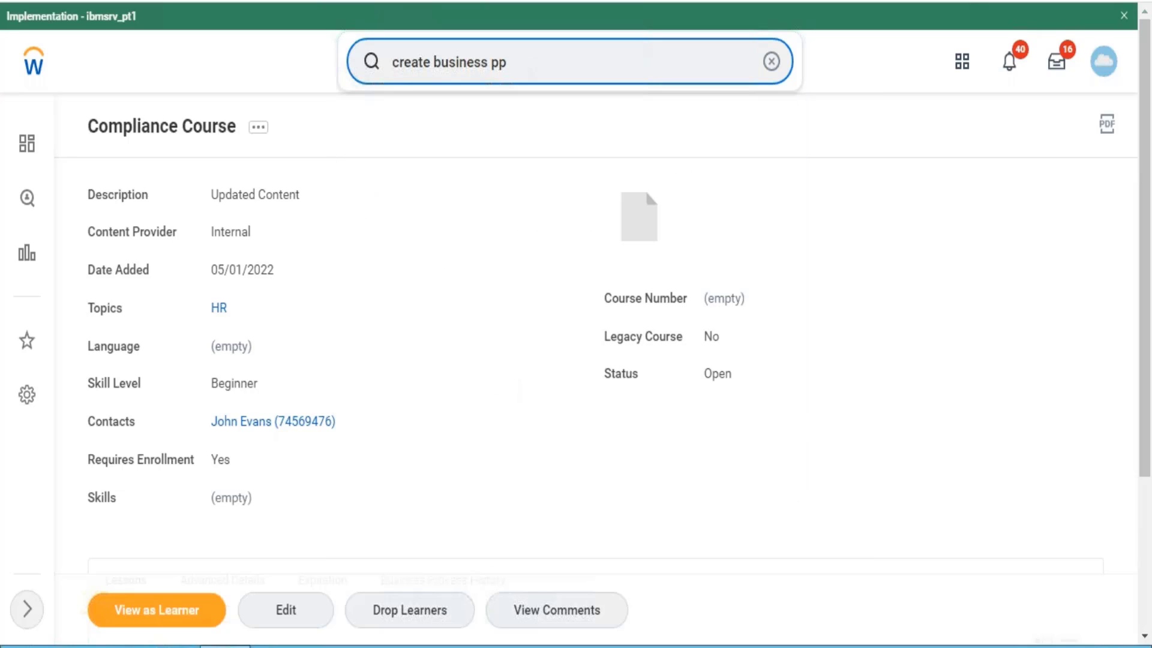
{"action": "type", "text": "rocess"}
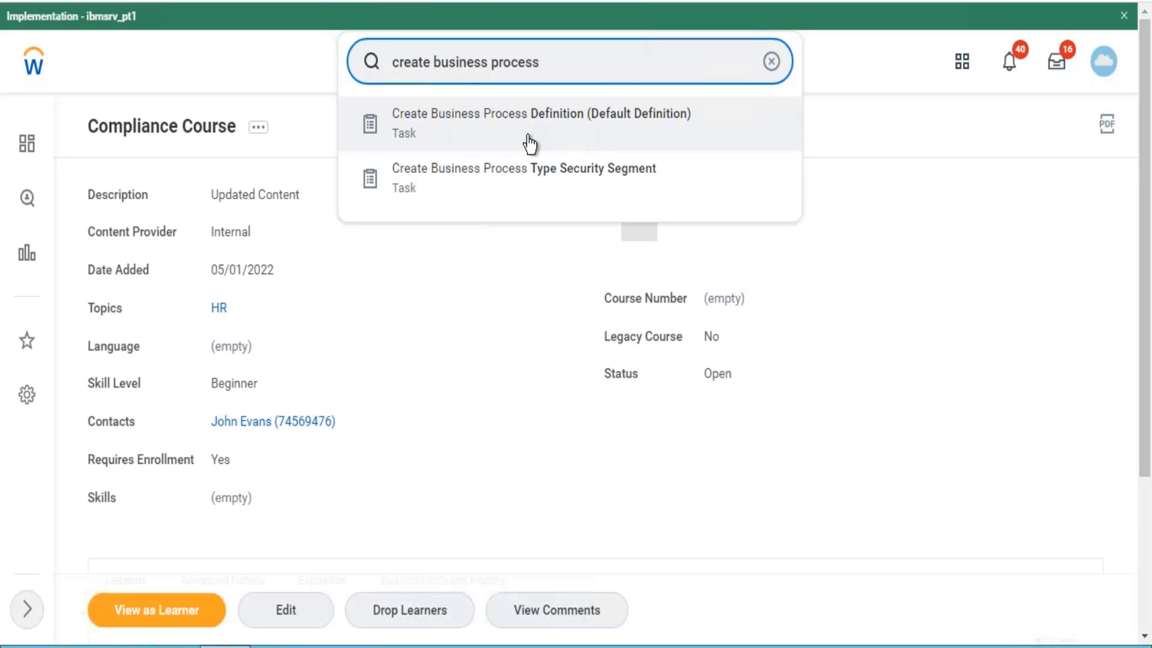
{"action": "left_click", "coordinate": [526, 142]}
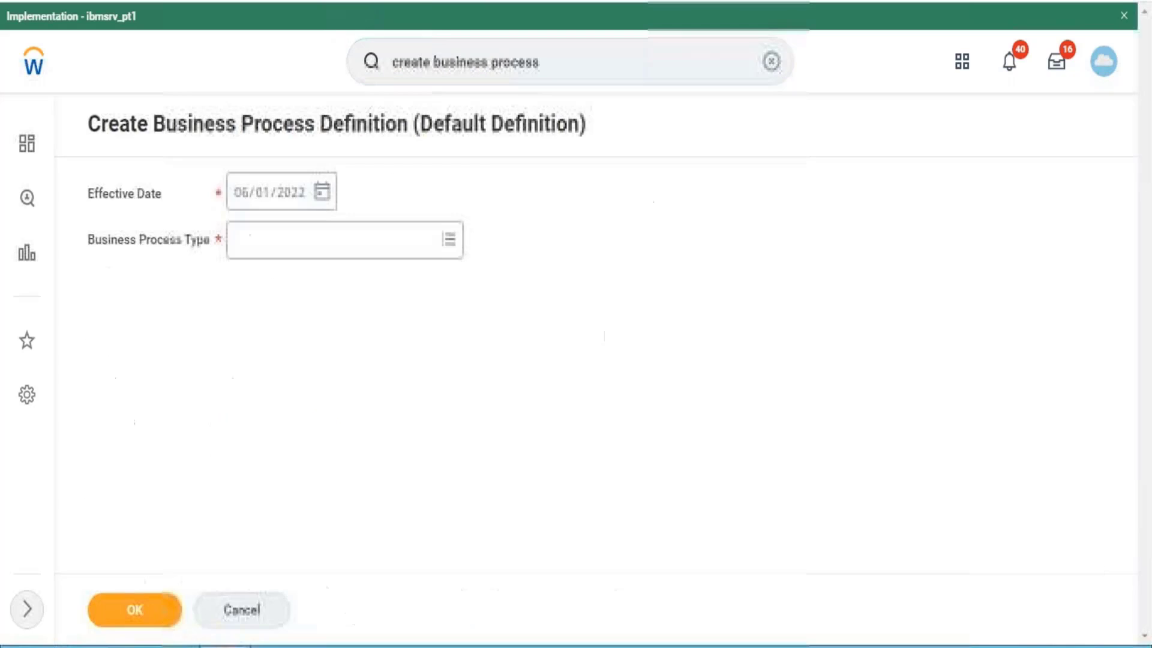
- Choose Enroll in Content as the business process type and confirm the new default definition
{"action": "left_click", "coordinate": [311, 250]}
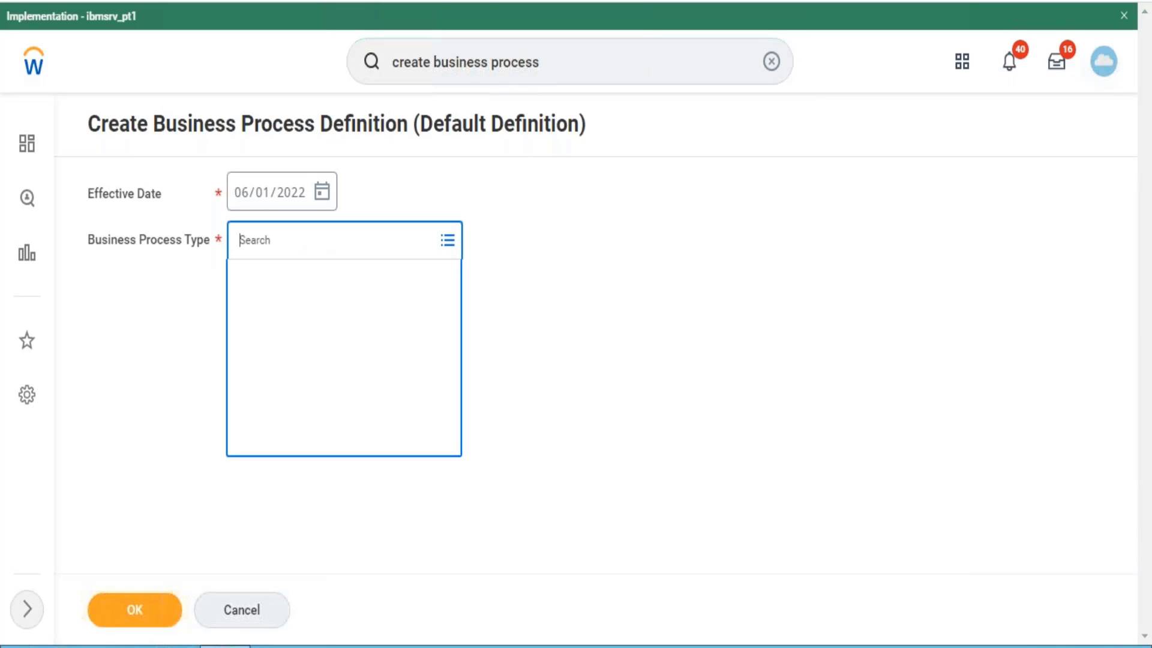
{"action": "type", "text": "enroll"}
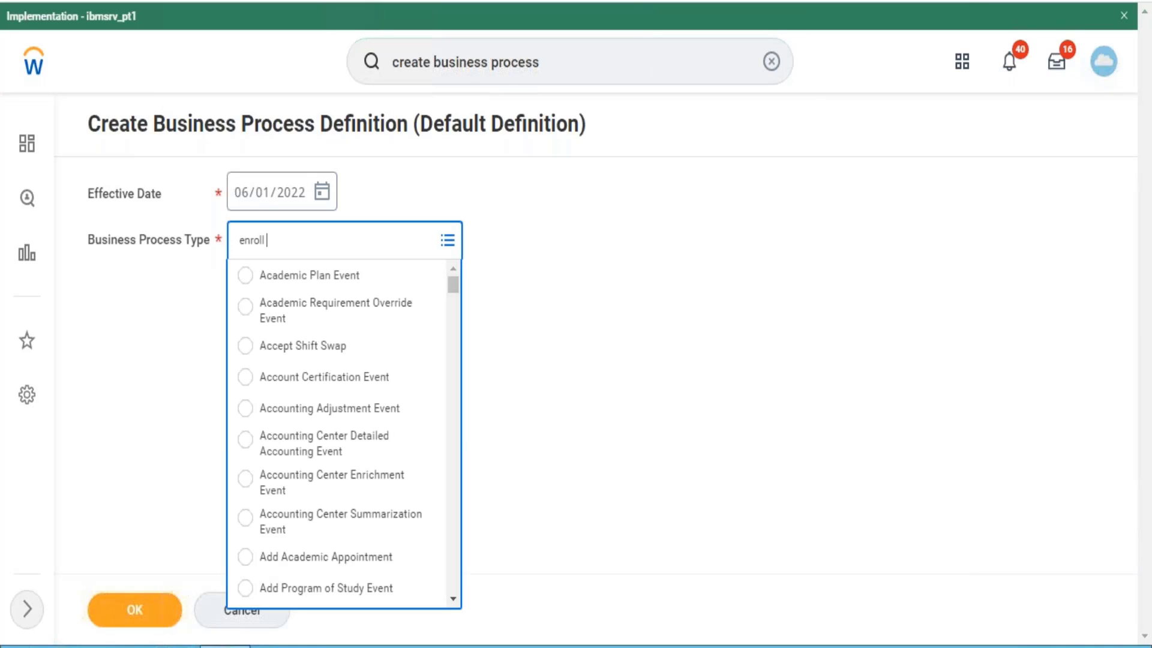
{"action": "type", "text": " in"}
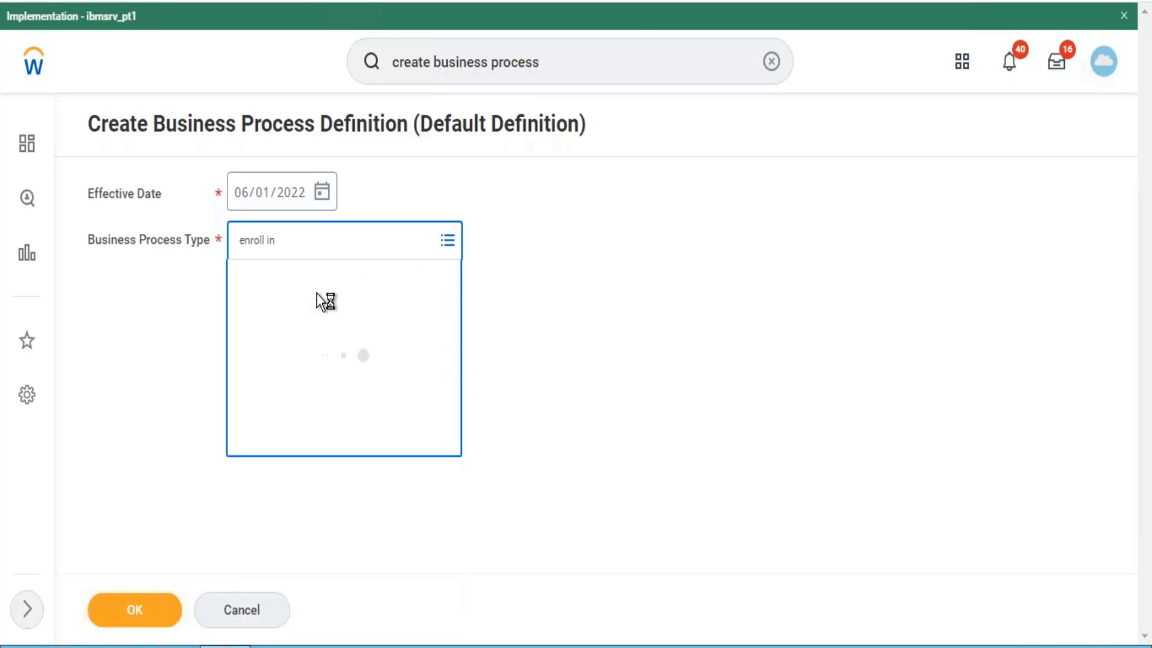
{"action": "left_click", "coordinate": [336, 318]}
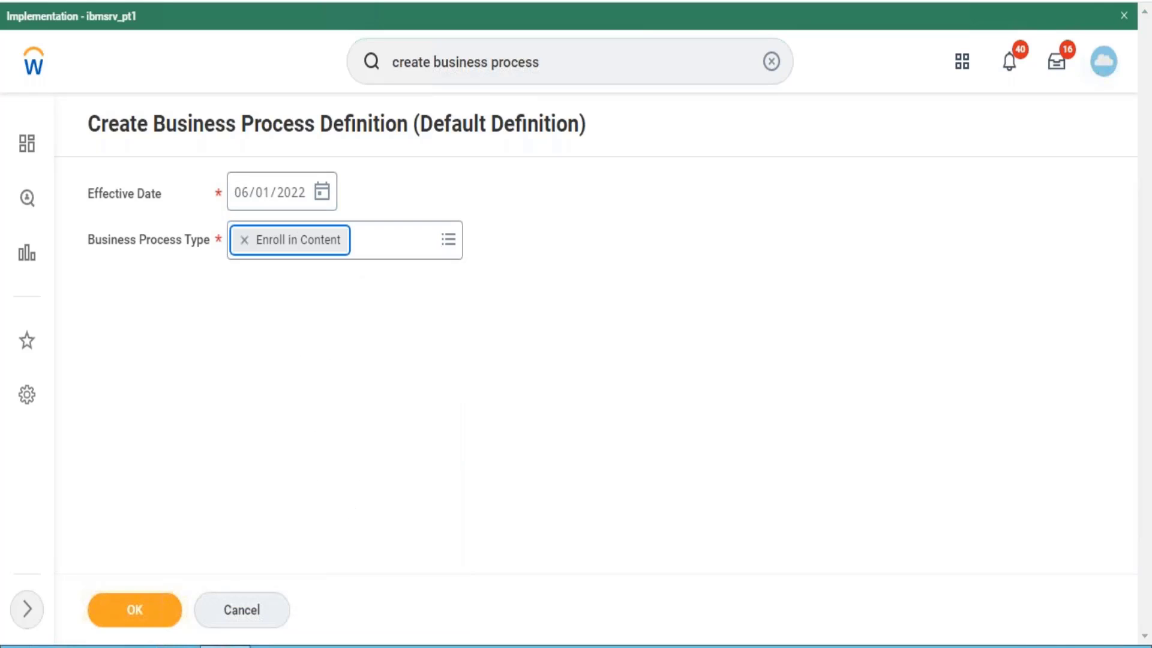
{"action": "left_click", "coordinate": [133, 610]}
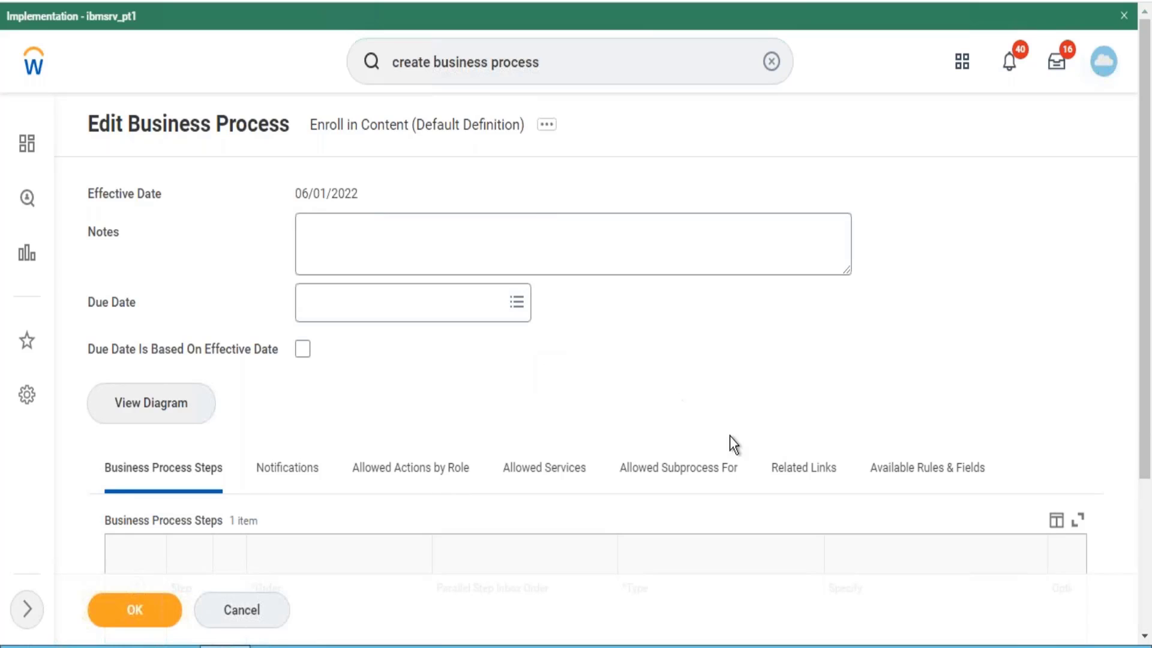
- Save the Enroll in Content business process with its existing step and close its summary
{"action": "left_click_drag", "start_coordinate": [1144, 311], "coordinate": [1139, 406]}
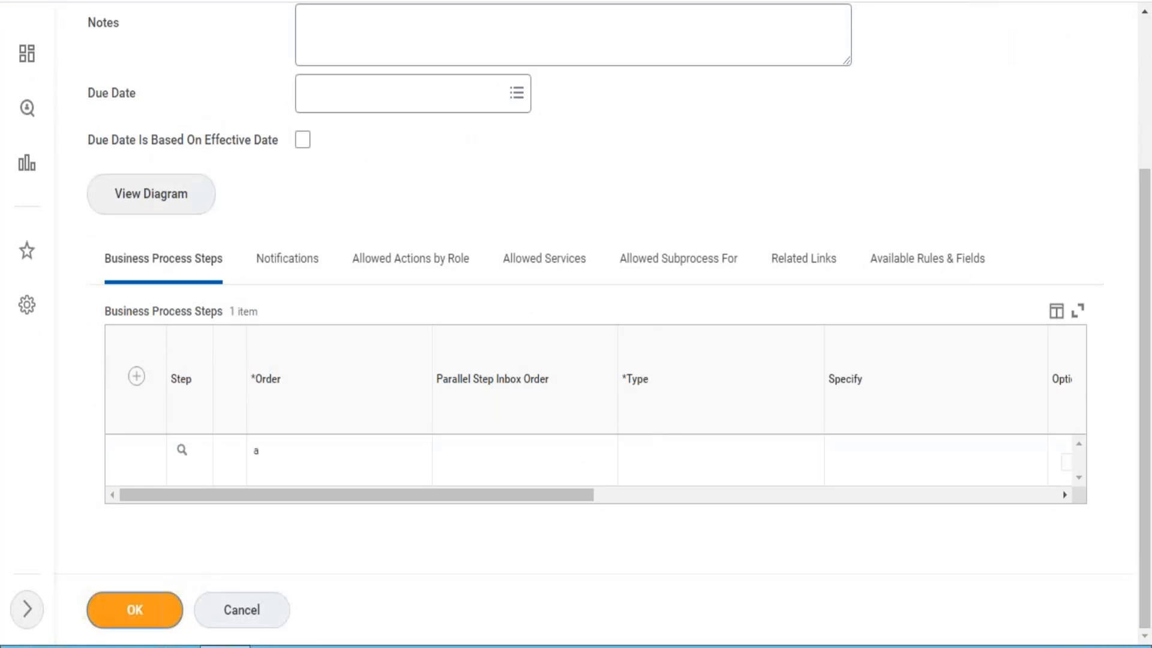
{"action": "left_click", "coordinate": [134, 609]}
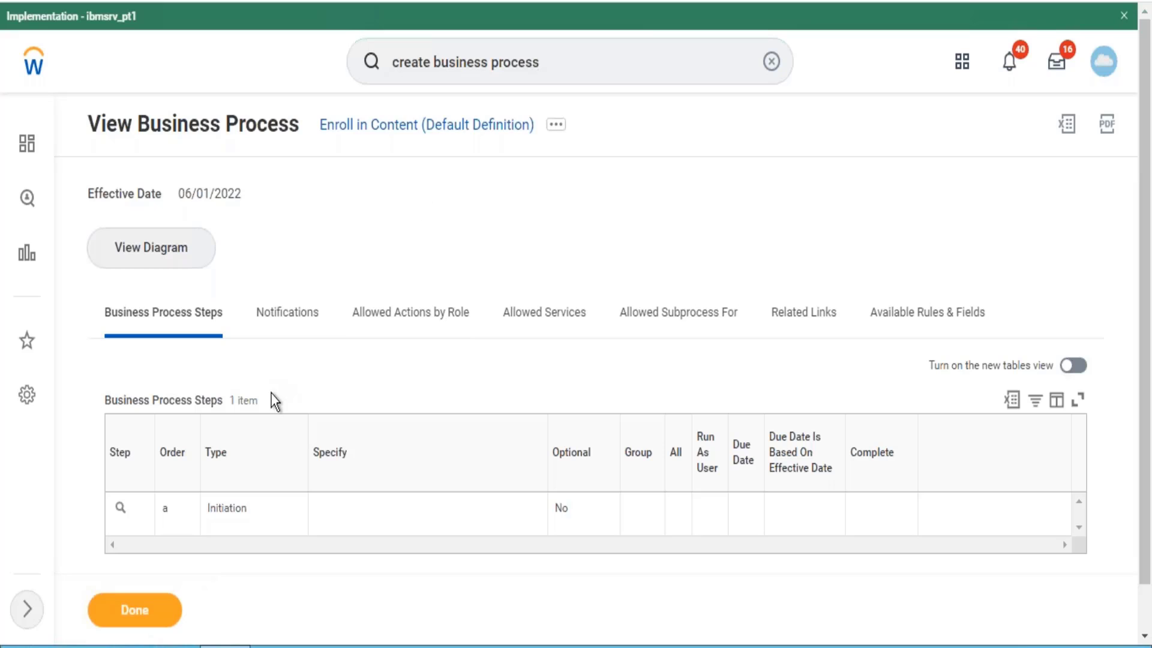
{"action": "left_click", "coordinate": [171, 605]}
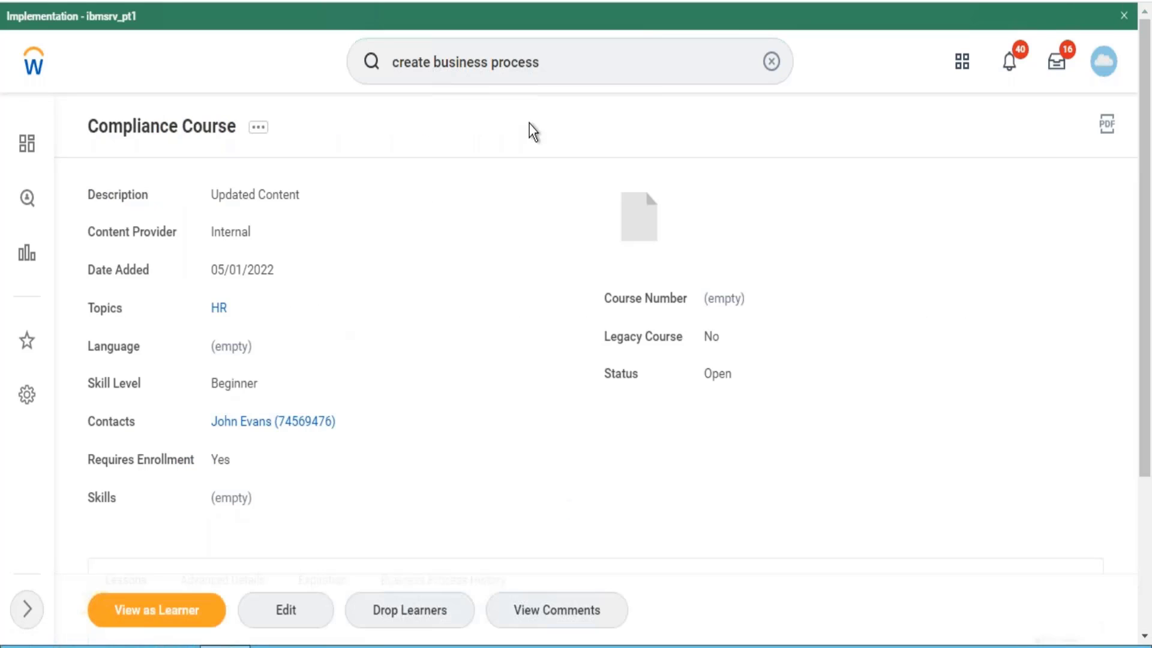
- Clear the previous search text and view the Compliance Course as a learner
{"action": "left_click", "coordinate": [564, 63]}
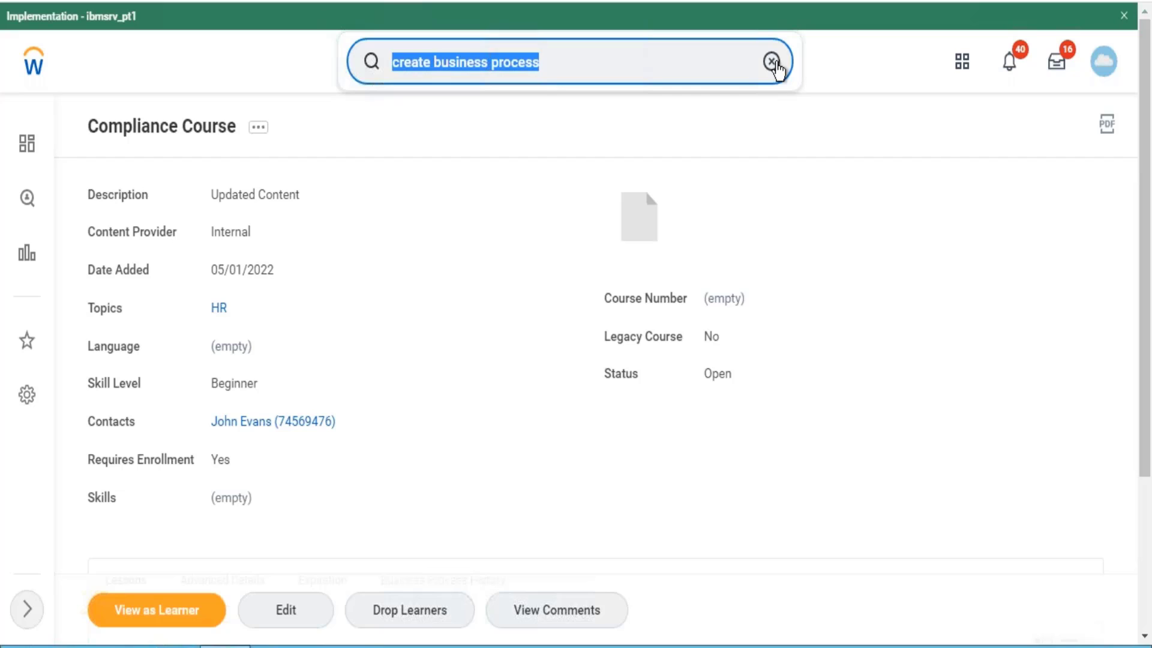
{"action": "left_click", "coordinate": [771, 62]}
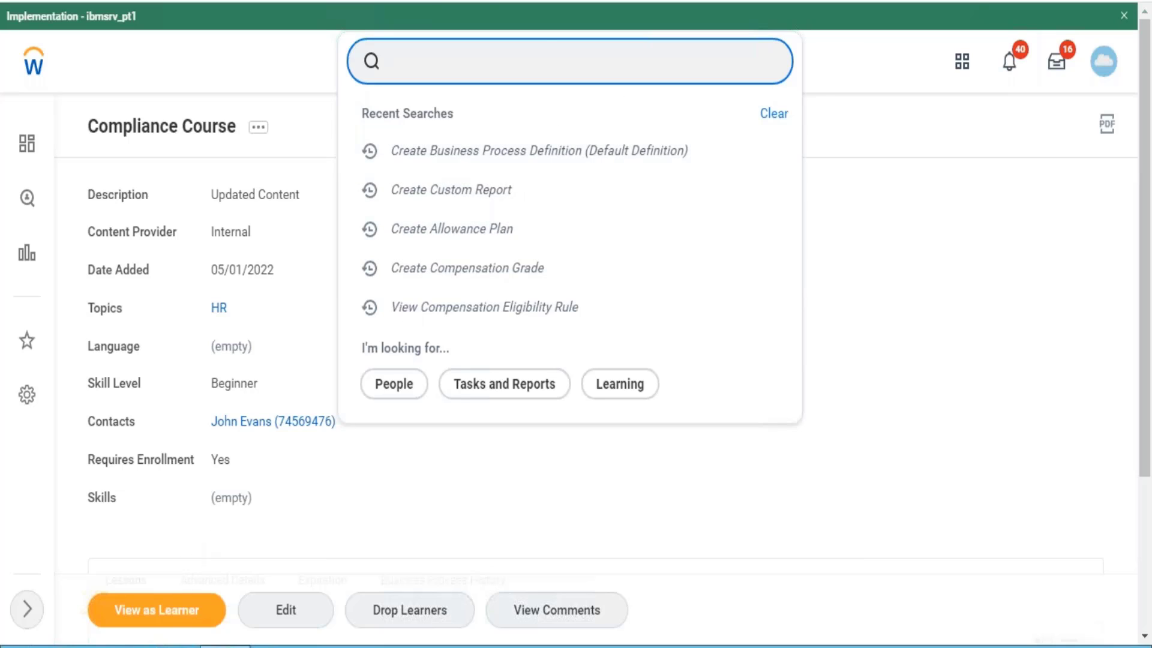
{"action": "left_click", "coordinate": [165, 618]}
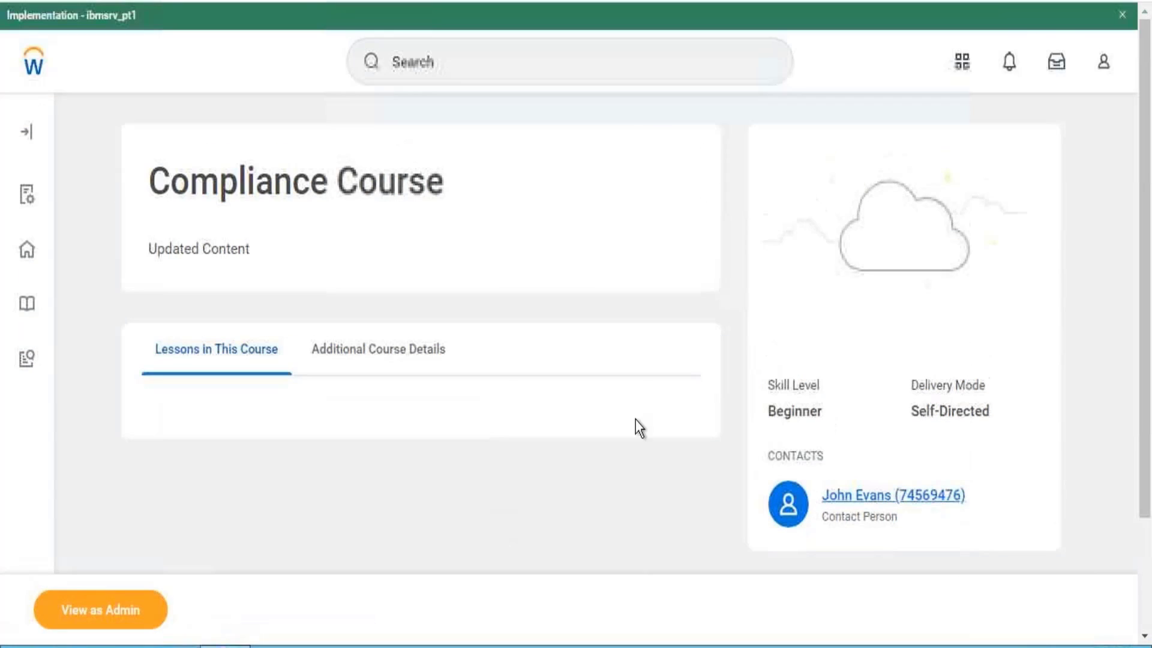
{"action": "left_click_drag", "start_coordinate": [1143, 160], "coordinate": [1132, 37]}
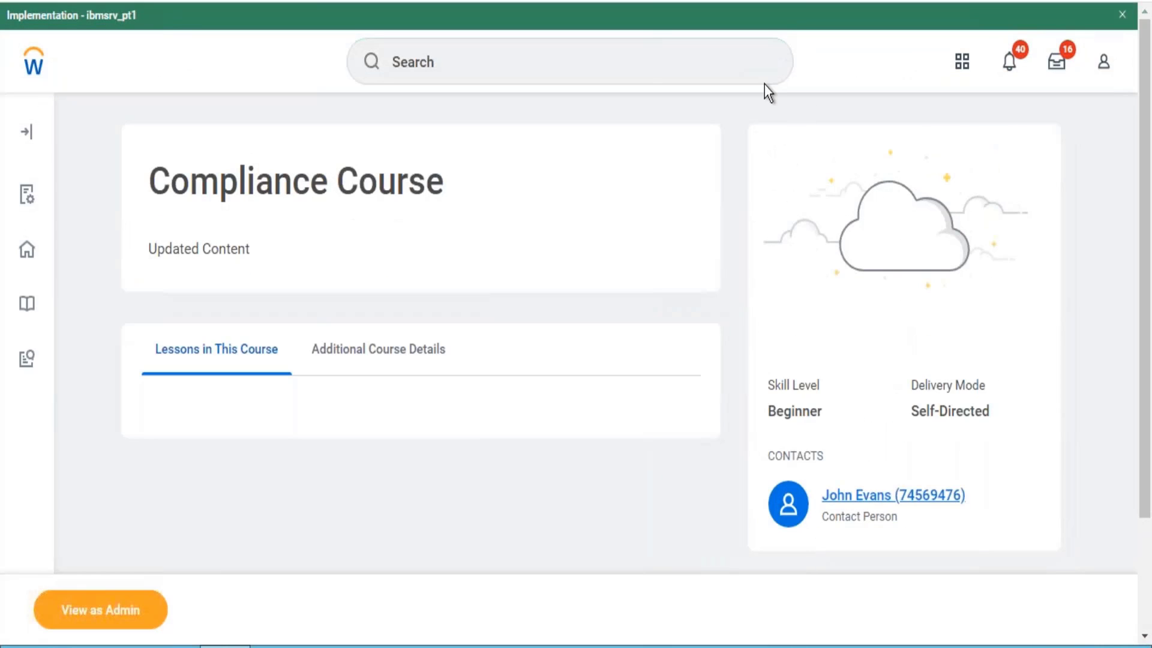
- Search for create course, open the Create Course task and choose to create a digital course
{"action": "left_click", "coordinate": [638, 73]}
{"action": "type", "text": "cre"}
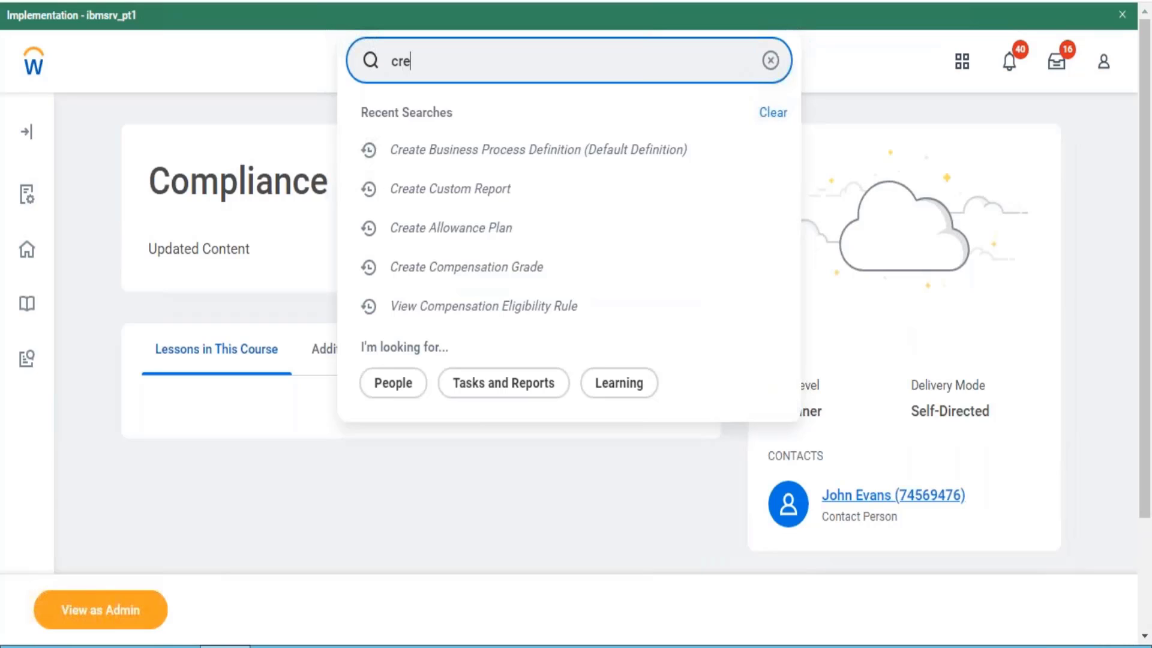
{"action": "type", "text": "ate course"}
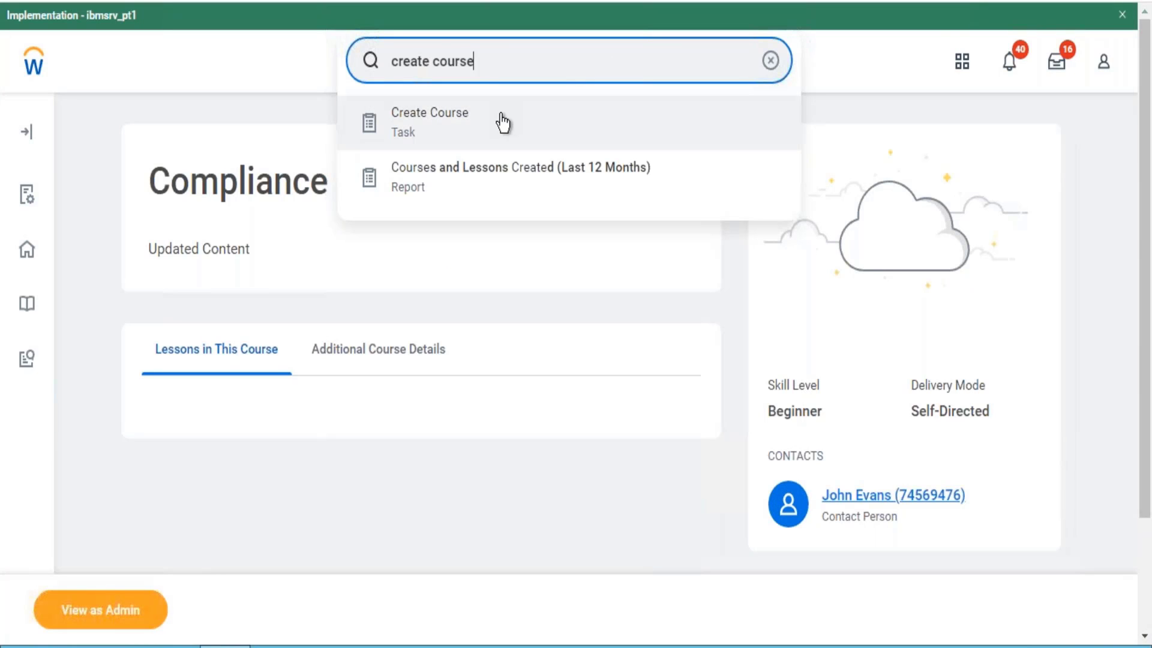
{"action": "left_click", "coordinate": [503, 120]}
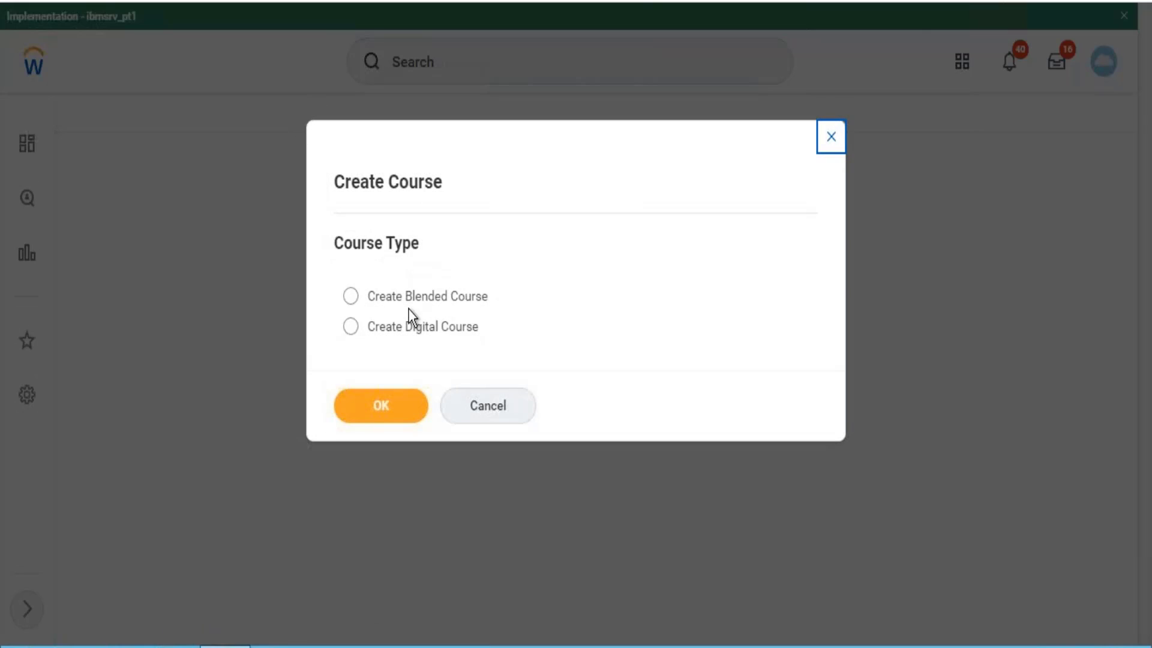
{"action": "left_click", "coordinate": [399, 325]}
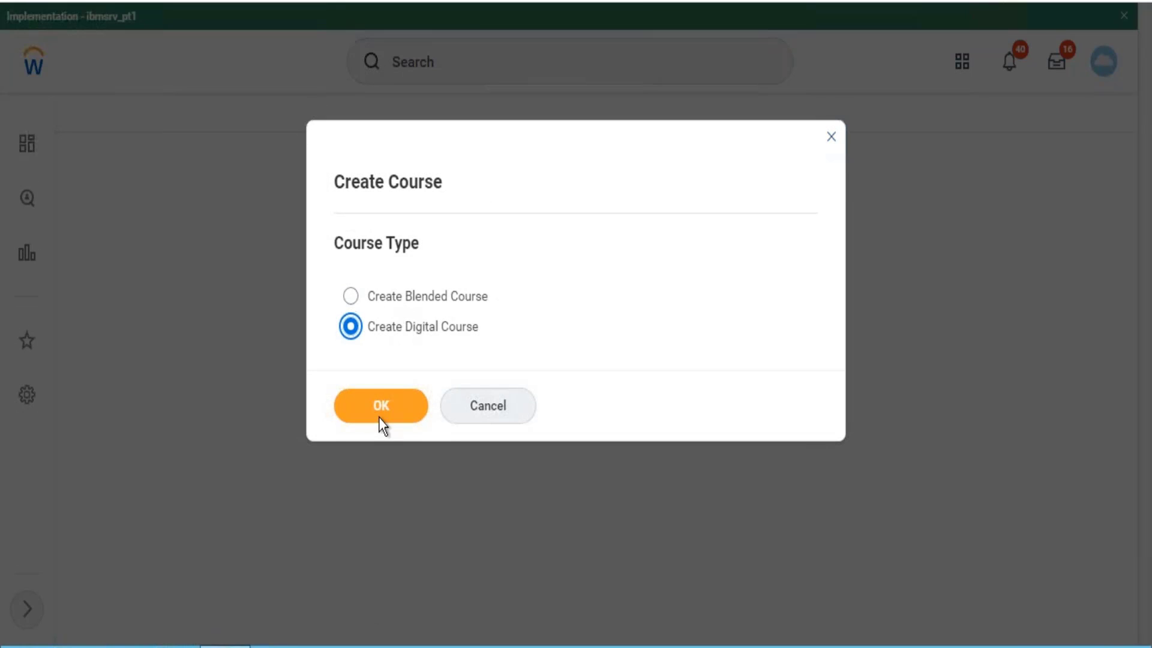
{"action": "left_click", "coordinate": [380, 408]}
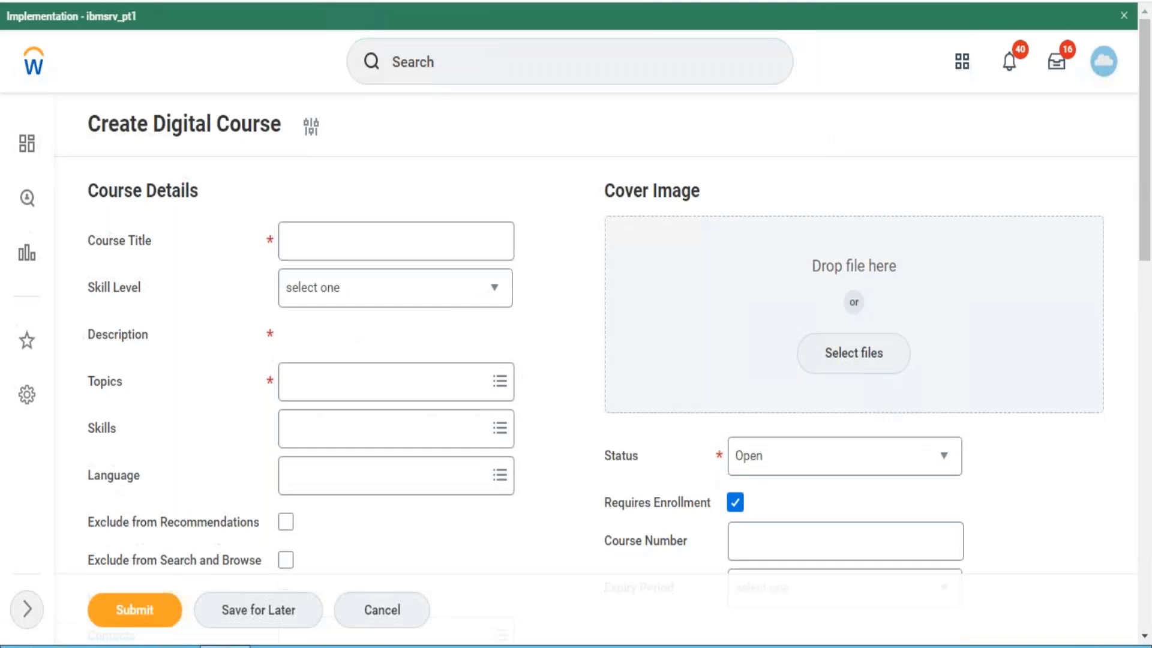
- Title the course "Code Of Conduct - FY 2022" and describe it as "Compliance Course for the year 2022"
{"action": "left_click", "coordinate": [357, 239]}
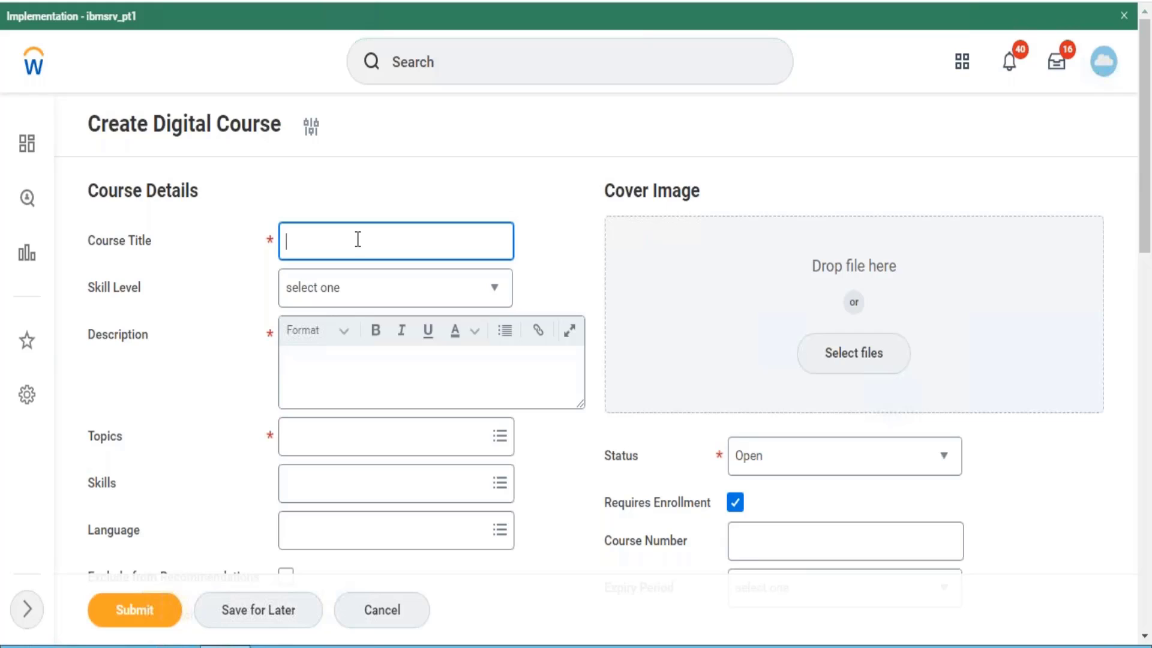
{"action": "type", "text": "Code Of Conduct - FY 2022"}
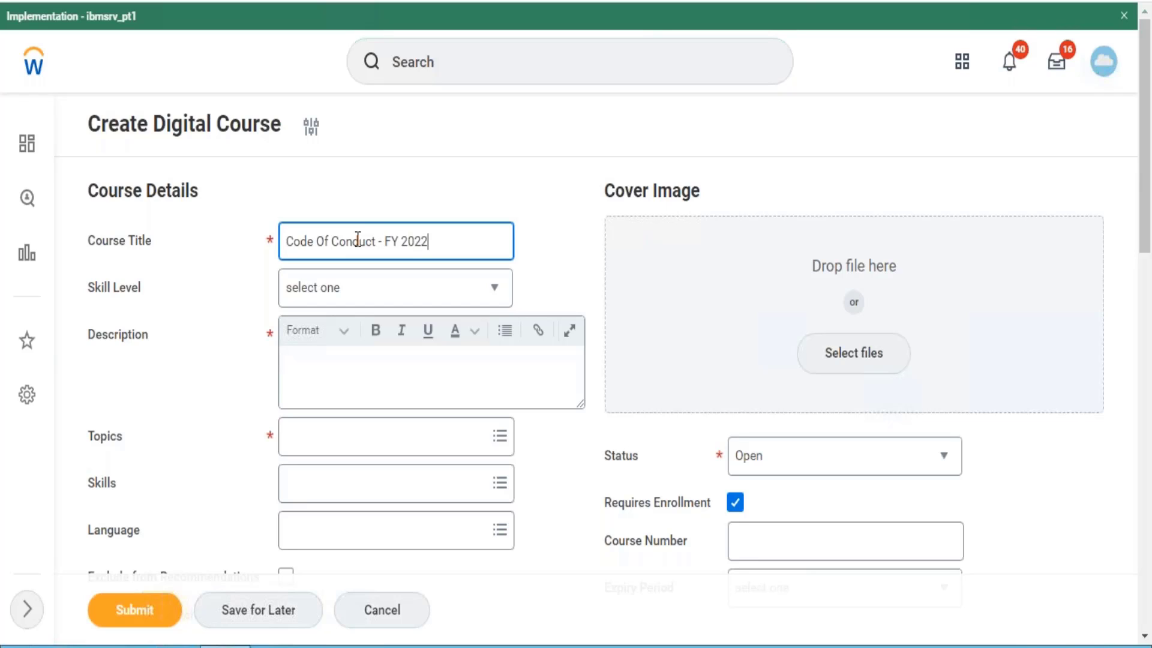
{"action": "left_click", "coordinate": [353, 380]}
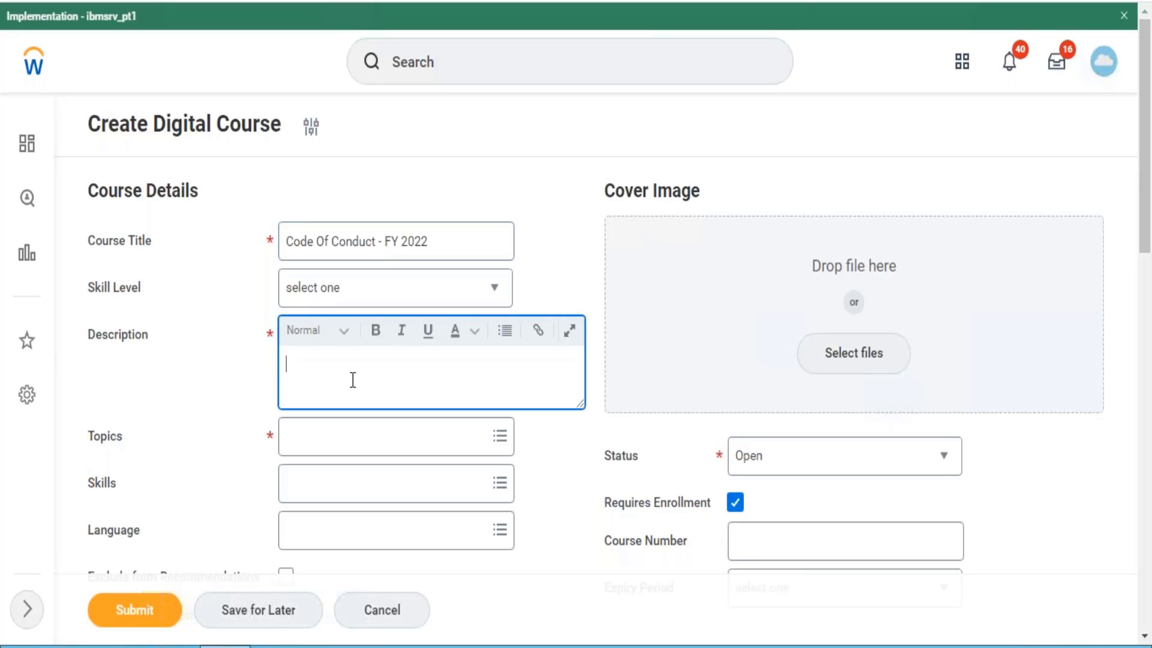
{"action": "type", "text": "Compliance Course for"}
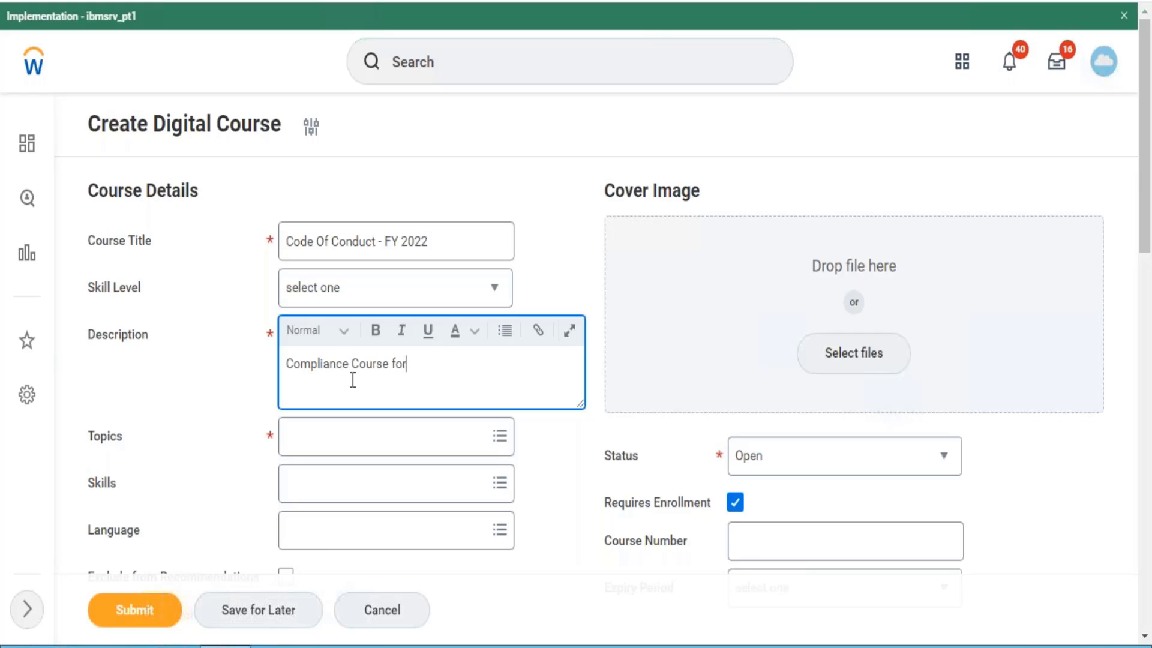
{"action": "type", "text": " the year 2022"}
- Assign the HR topic to the course and check the status options, keeping Open
{"action": "left_click", "coordinate": [352, 446]}
{"action": "type", "text": "HR"}
{"action": "key", "text": "Return"}
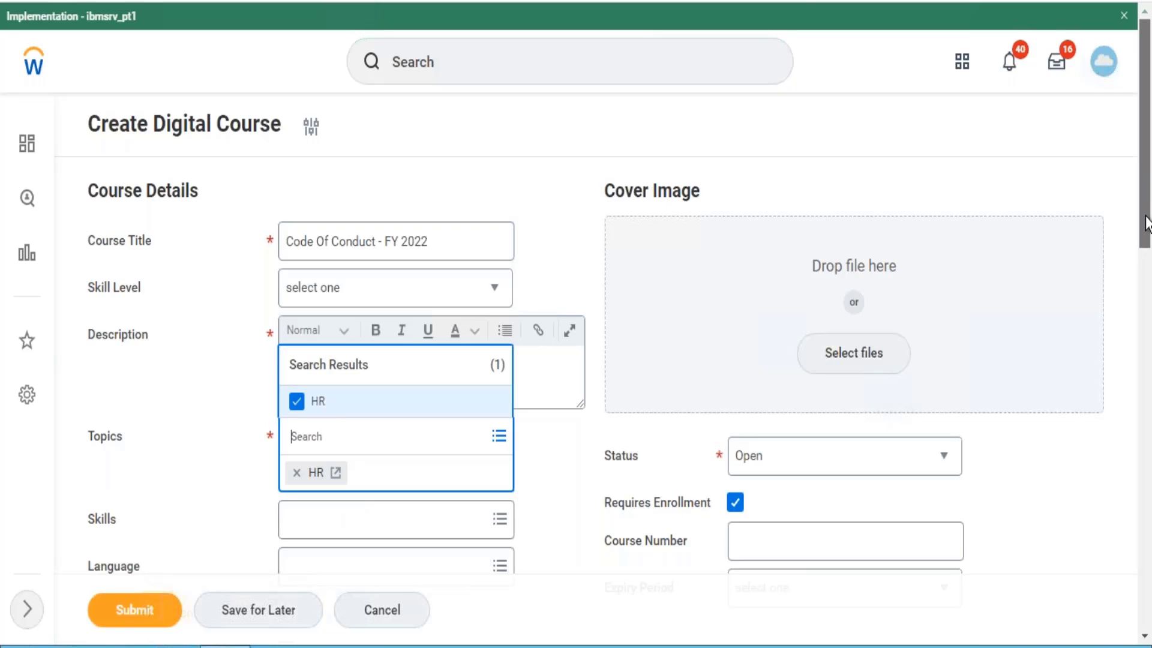
{"action": "scroll", "coordinate": [1144, 234], "scroll_direction": "down", "scroll_amount": 4}
{"action": "left_click", "coordinate": [937, 230]}
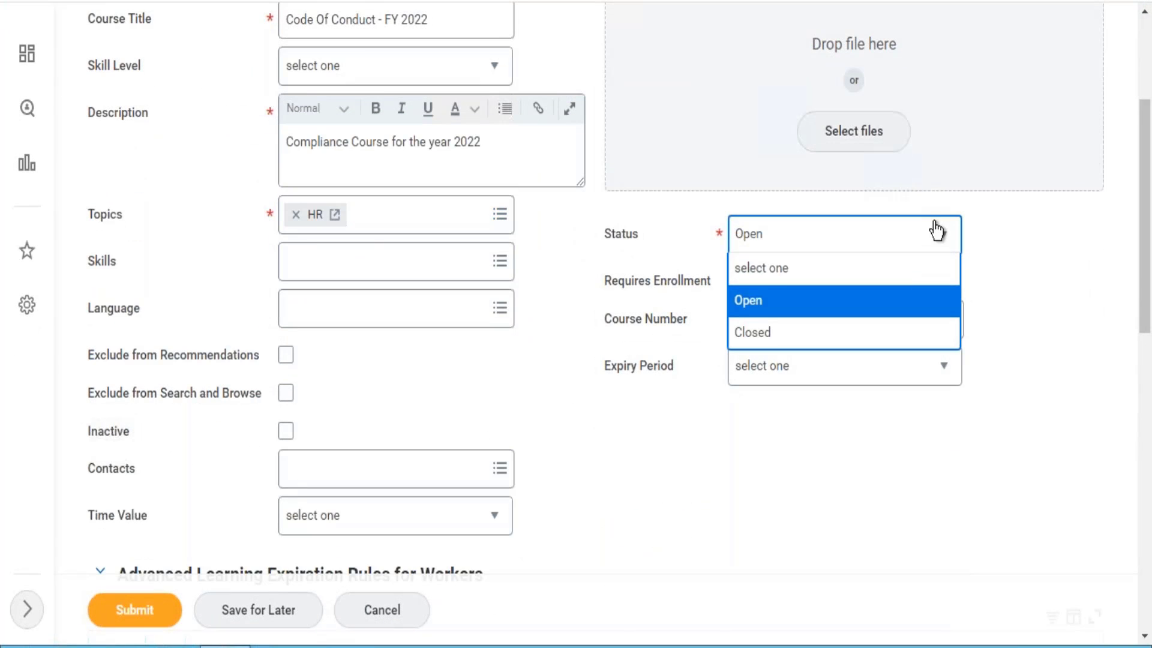
{"action": "left_click", "coordinate": [936, 230]}
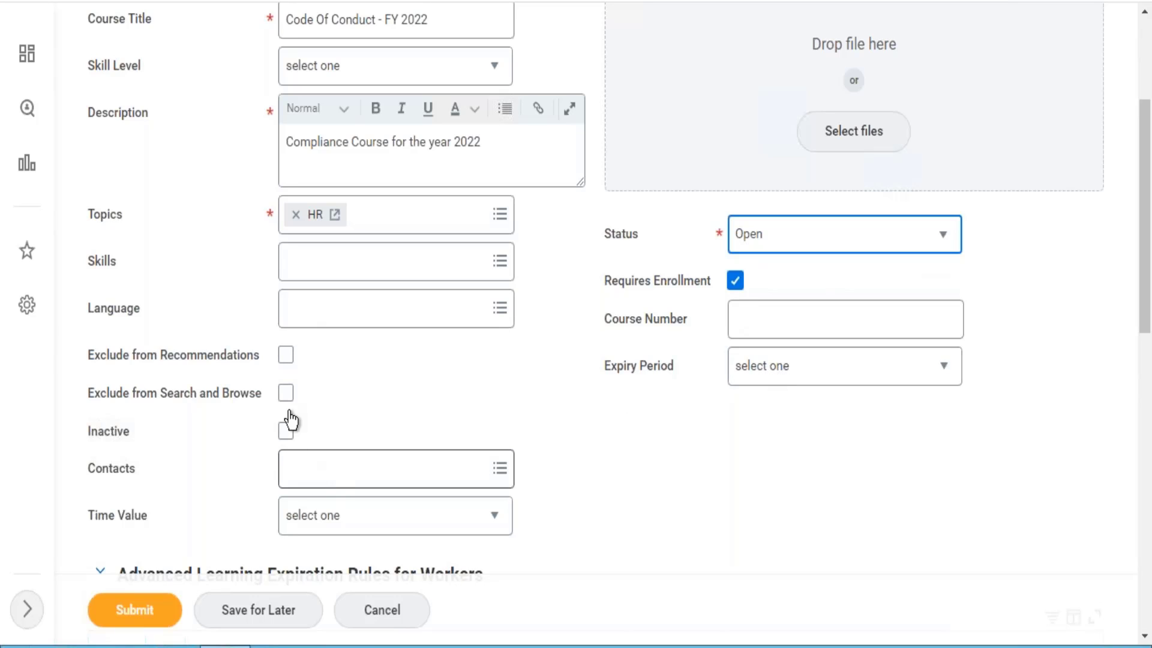
- Set the course's time value to Minutes and its total duration to 60, leaving the contacts blank
{"action": "left_click", "coordinate": [338, 486]}
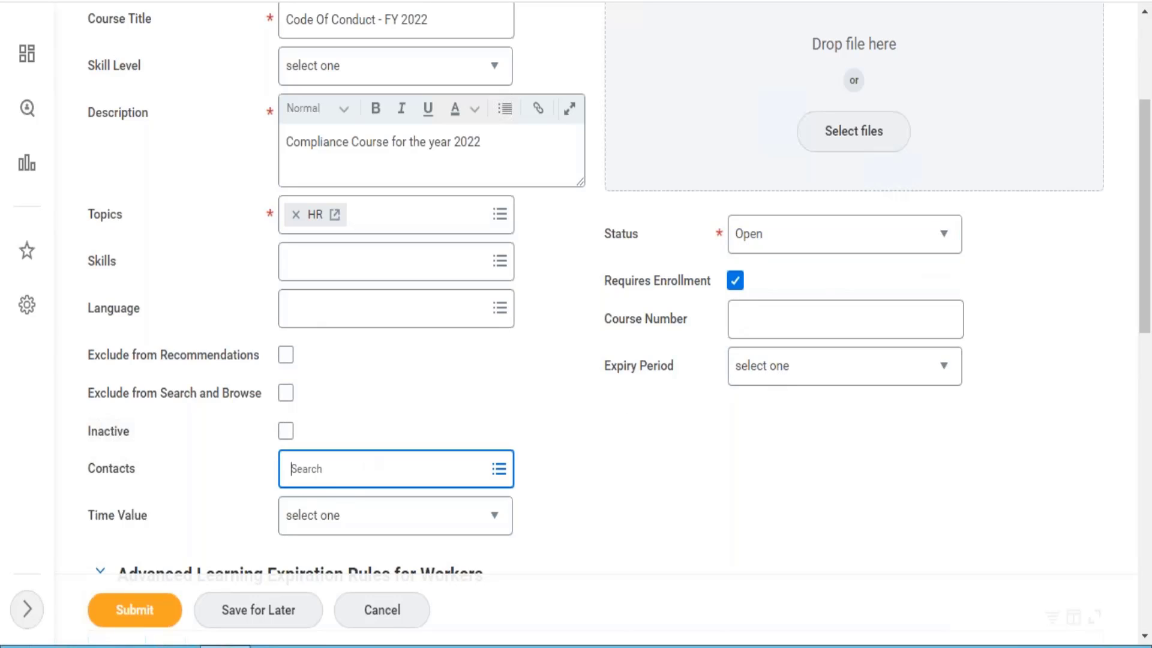
{"action": "left_click", "coordinate": [330, 540]}
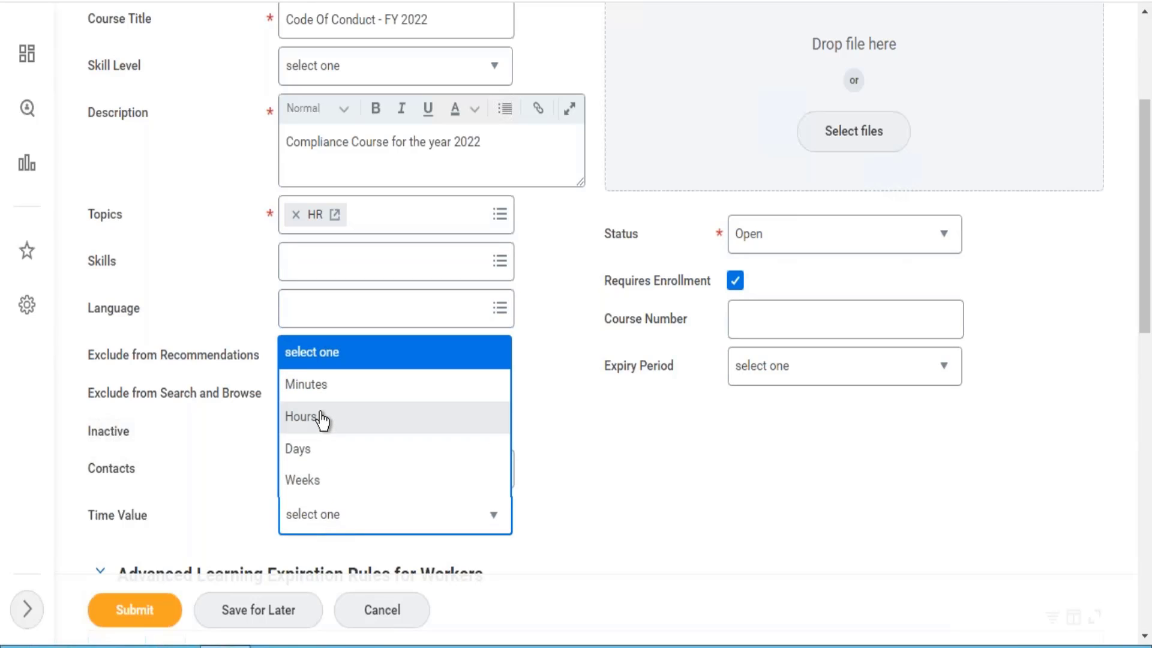
{"action": "left_click", "coordinate": [319, 398]}
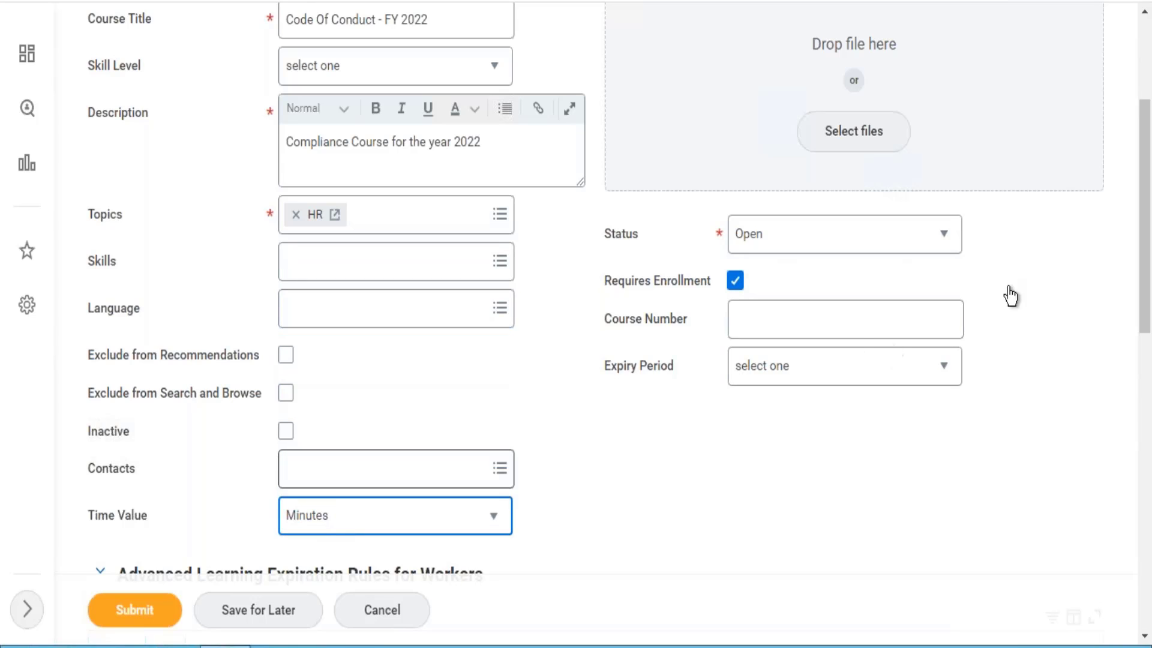
{"action": "scroll", "coordinate": [693, 366], "scroll_direction": "down", "scroll_amount": 4}
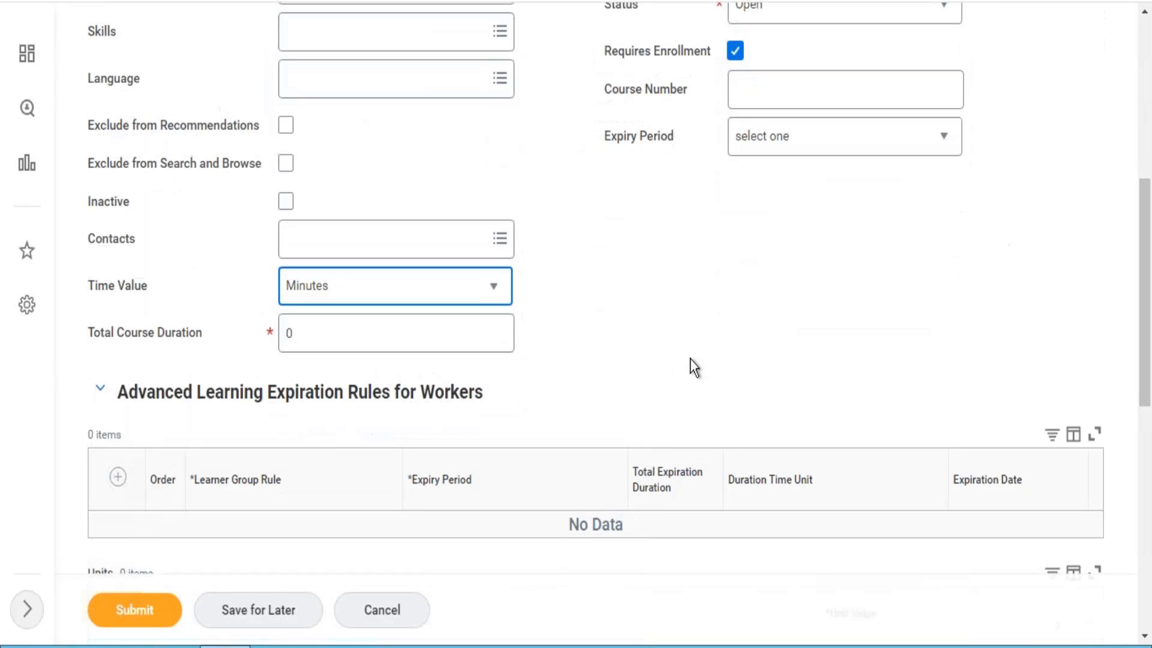
{"action": "left_click", "coordinate": [420, 334]}
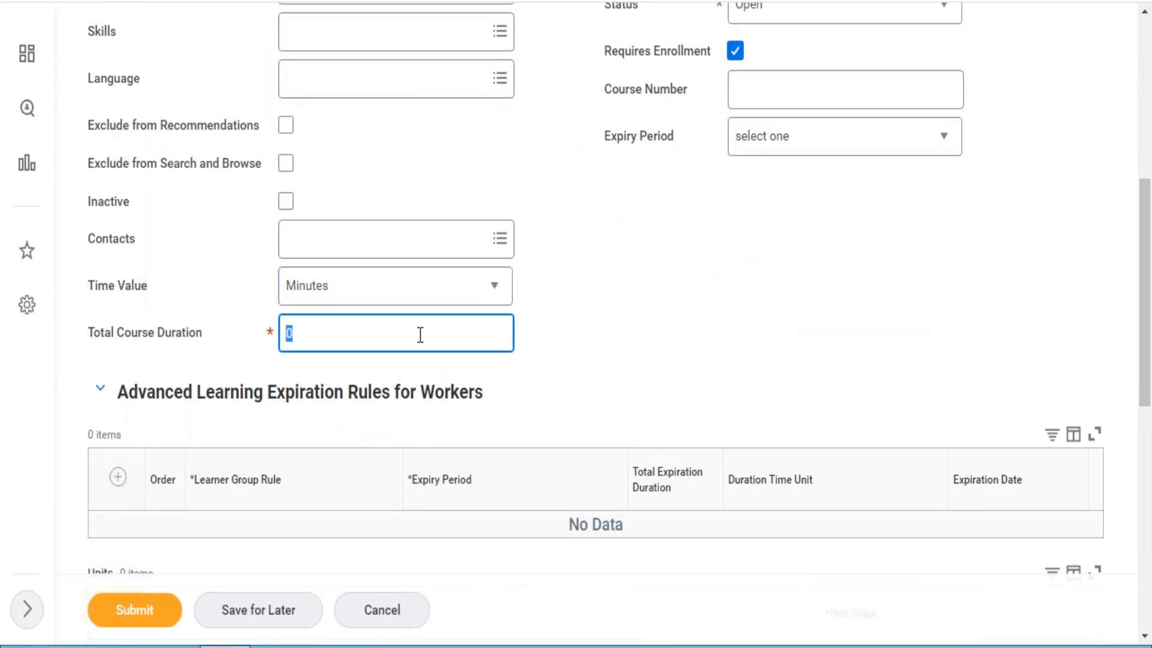
{"action": "type", "text": "60"}
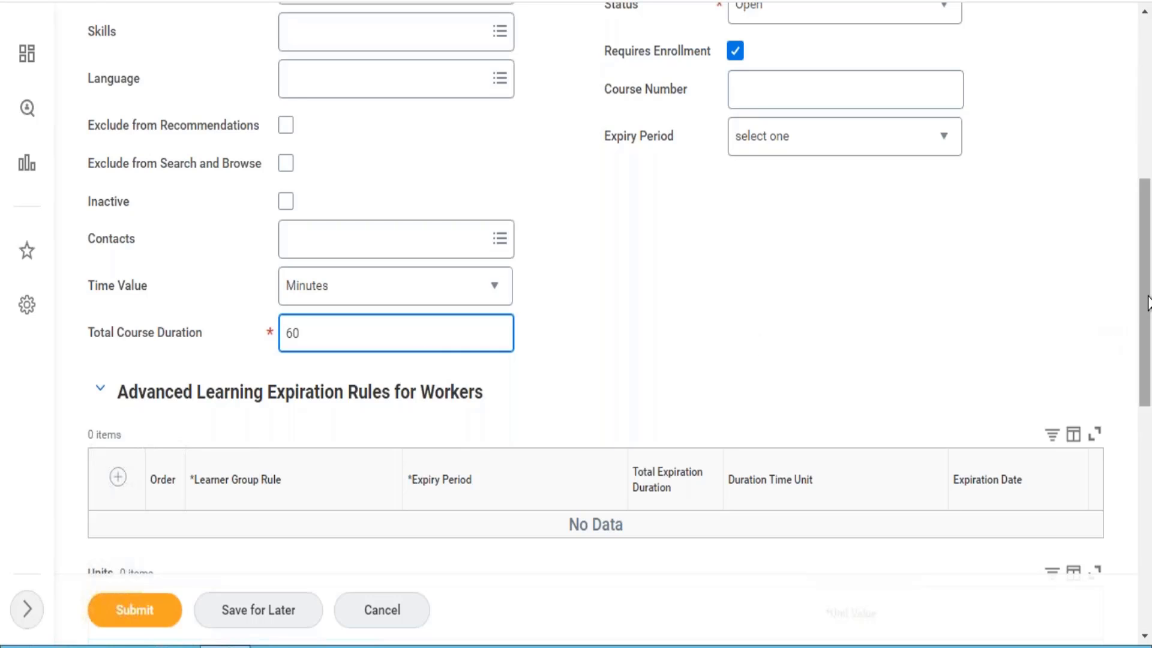
- Add a Media lesson to the course and title it "Compliance Course - COC"
{"action": "left_click_drag", "start_coordinate": [1146, 294], "coordinate": [1146, 593]}
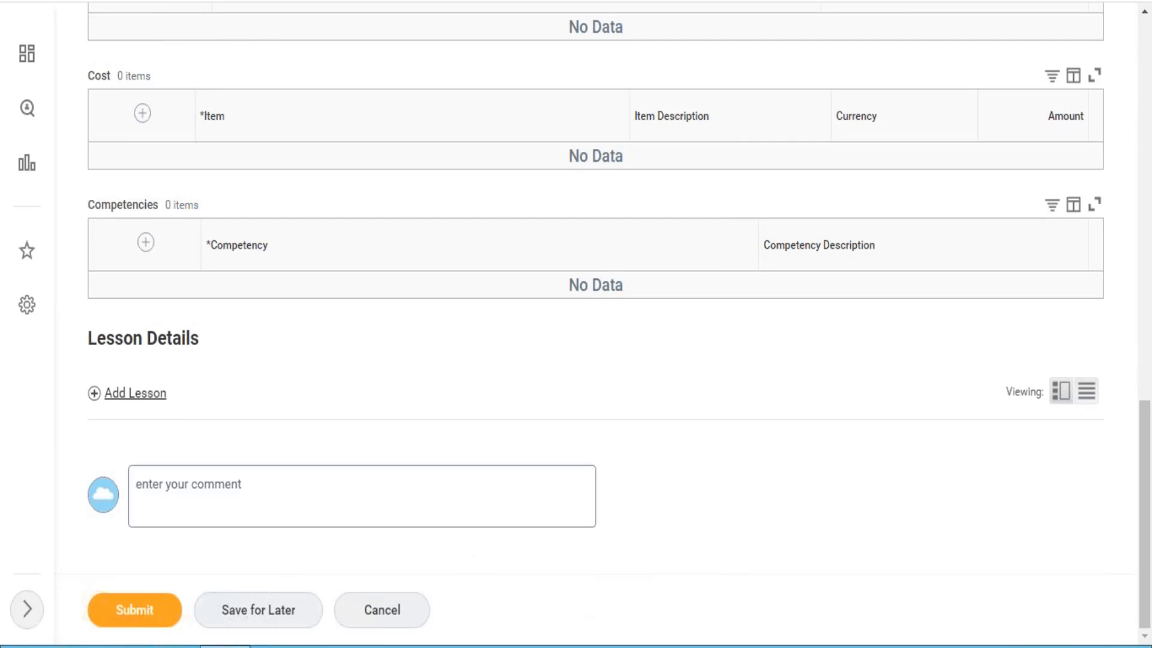
{"action": "left_click", "coordinate": [155, 394]}
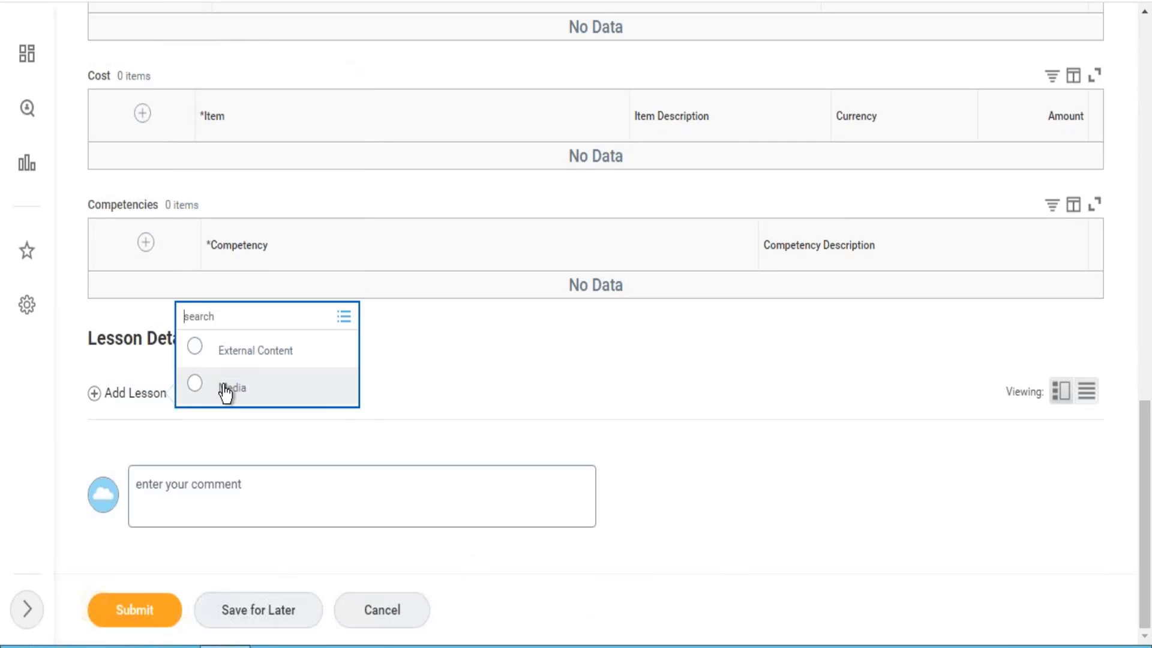
{"action": "left_click", "coordinate": [225, 390]}
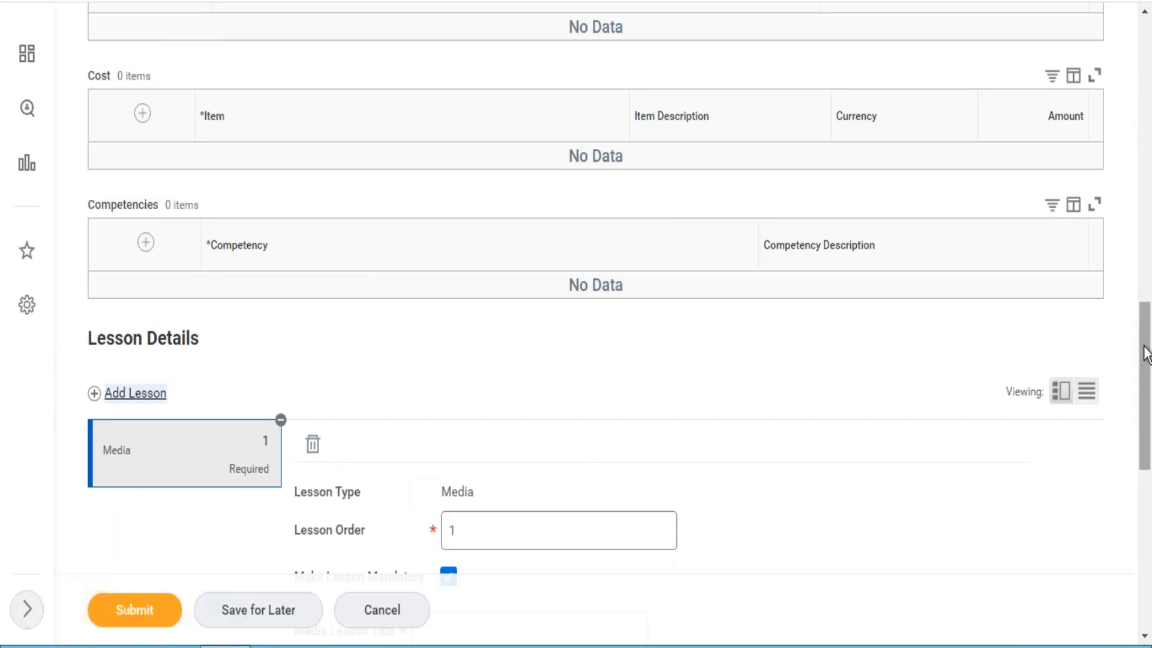
{"action": "scroll", "coordinate": [1139, 430], "scroll_direction": "down", "scroll_amount": 5}
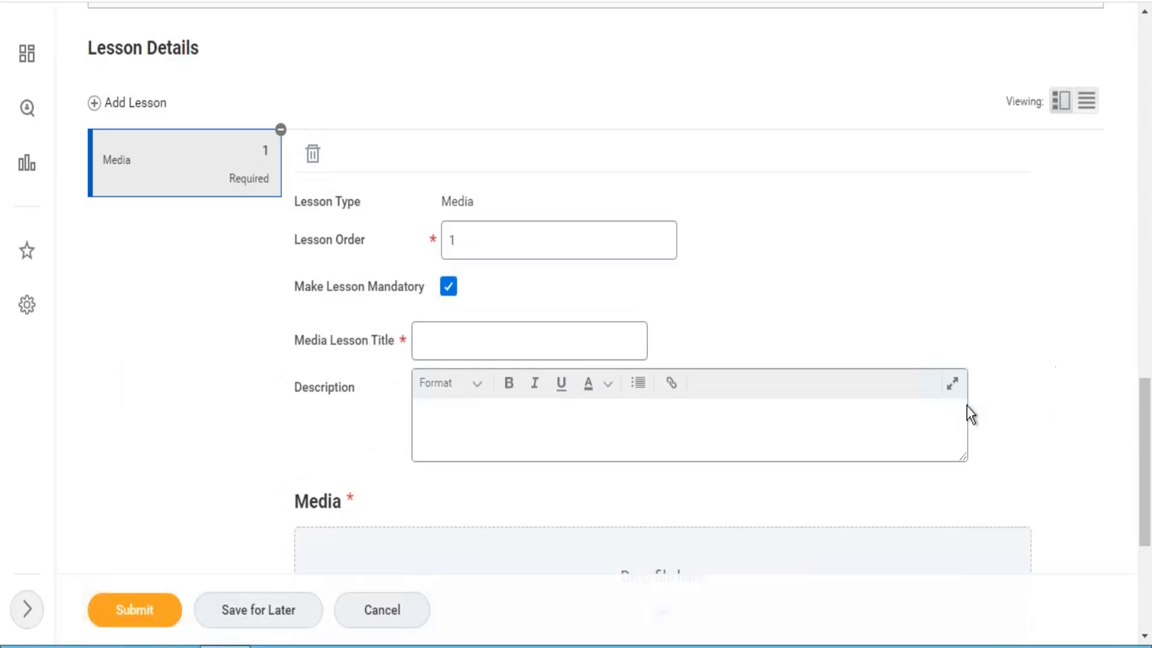
{"action": "left_click", "coordinate": [473, 335]}
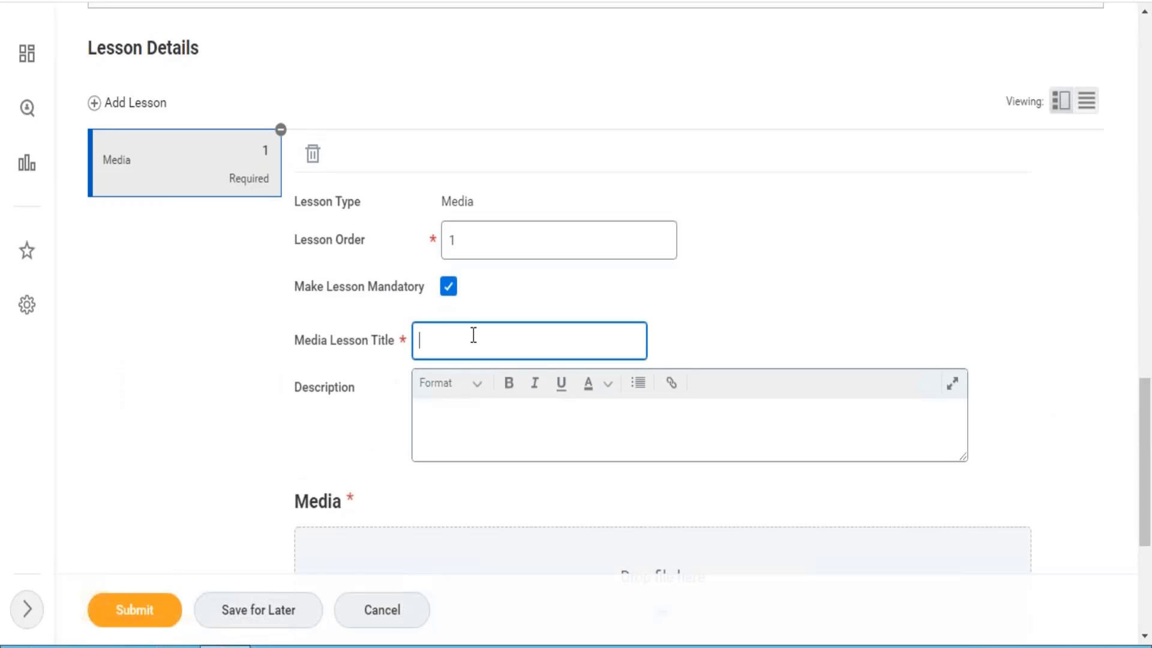
{"action": "type", "text": "Compliance Course"}
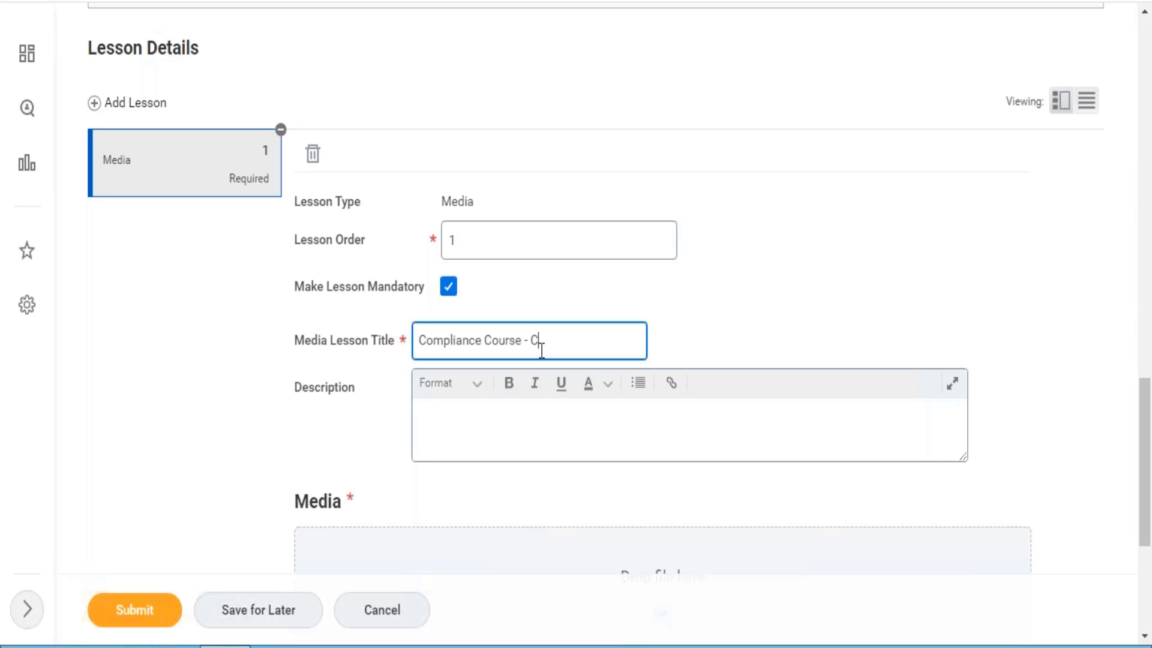
{"action": "type", "text": "- COC"}
- Upload Test_-_Report.xlsx from Downloads as the lesson's media, then submit the course and dismiss the confirmation
{"action": "left_click_drag", "start_coordinate": [1146, 474], "coordinate": [1147, 528]}
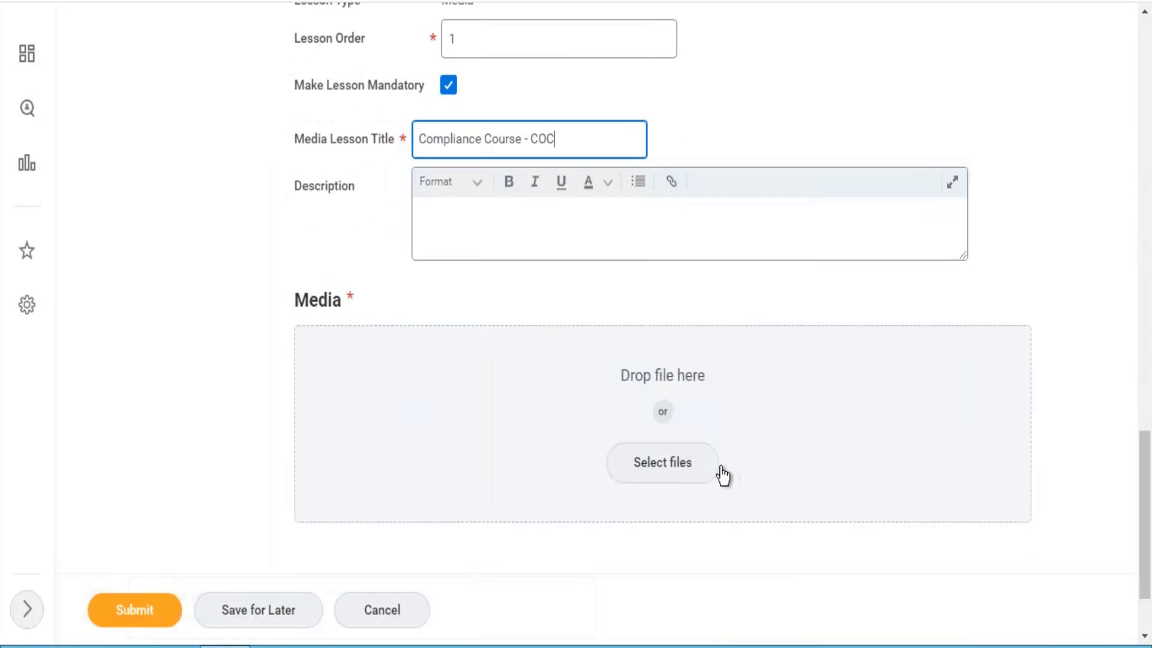
{"action": "left_click", "coordinate": [699, 478]}
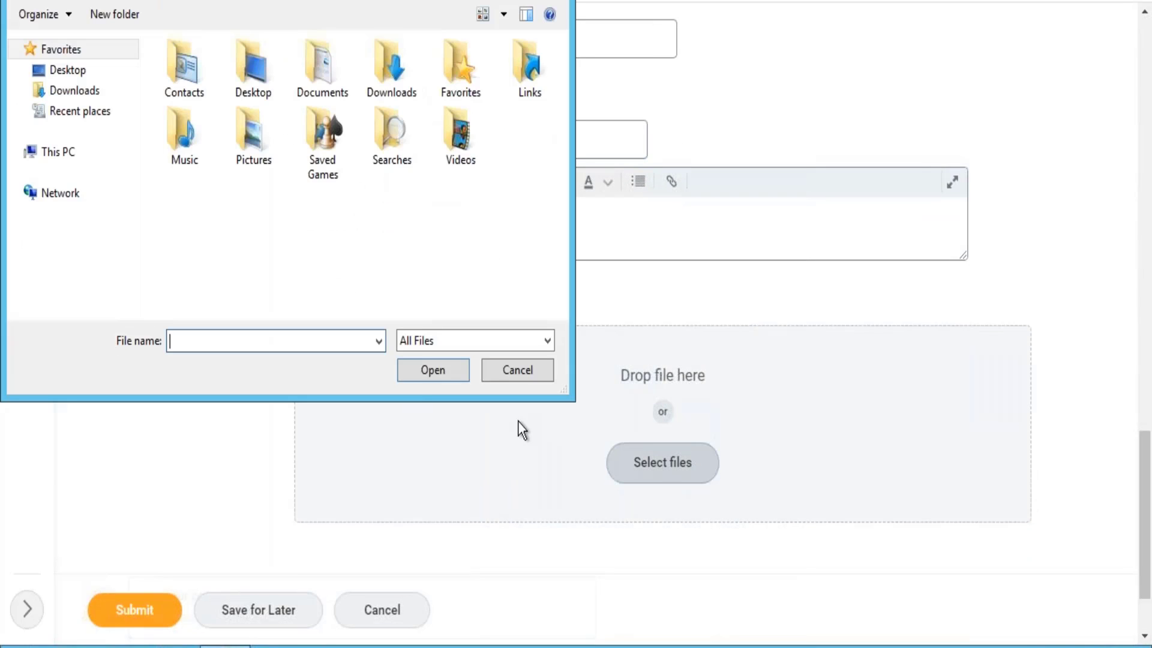
{"action": "left_click", "coordinate": [76, 102]}
{"action": "left_click", "coordinate": [193, 65]}
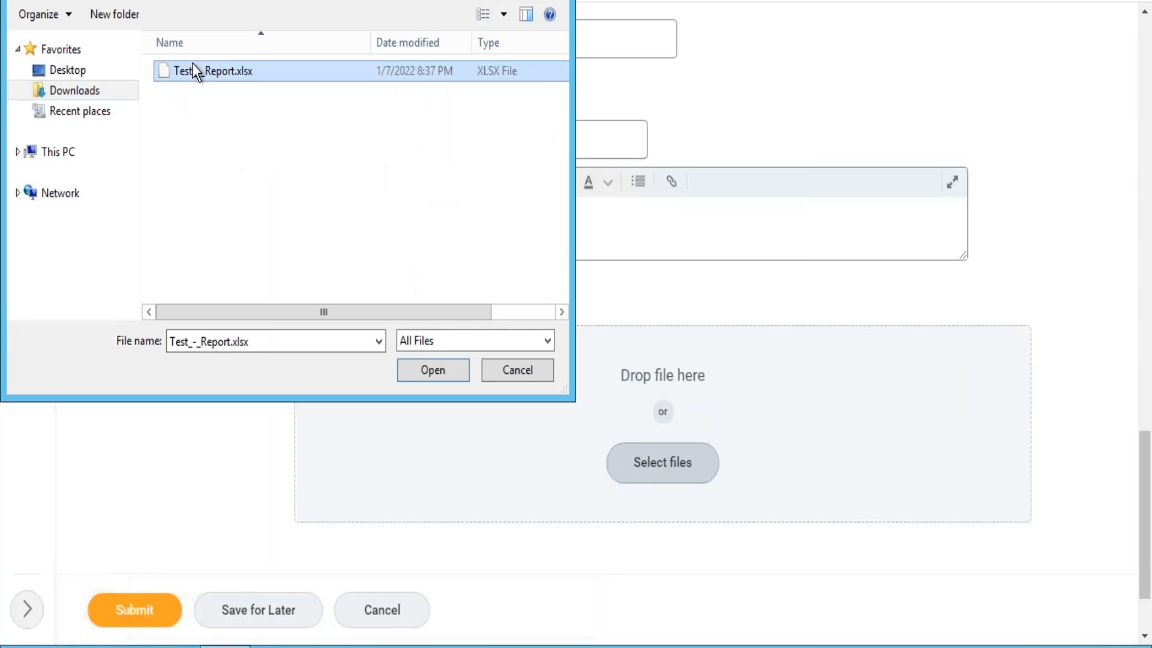
{"action": "left_click", "coordinate": [414, 368]}
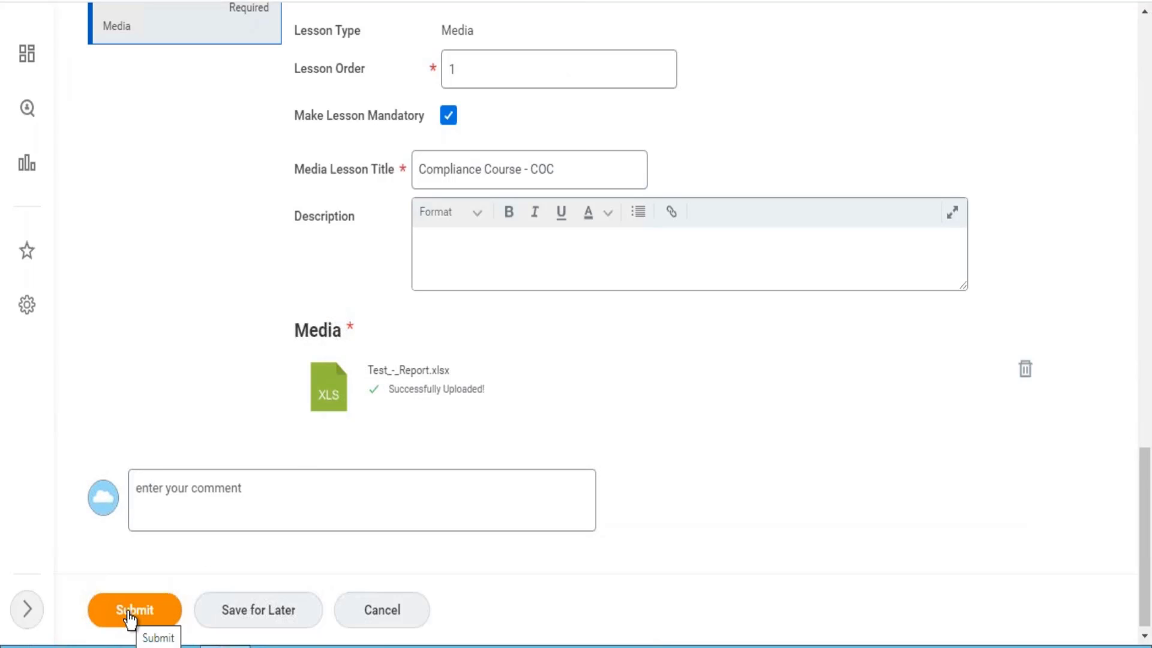
{"action": "left_click", "coordinate": [123, 617]}
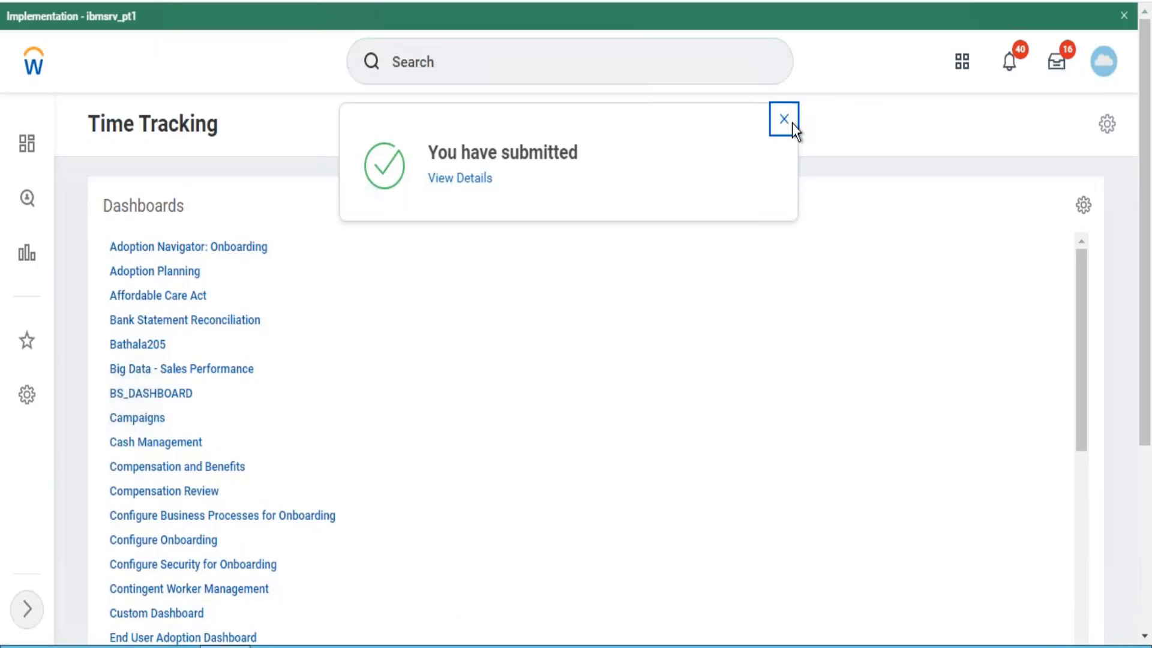
{"action": "left_click", "coordinate": [784, 118]}
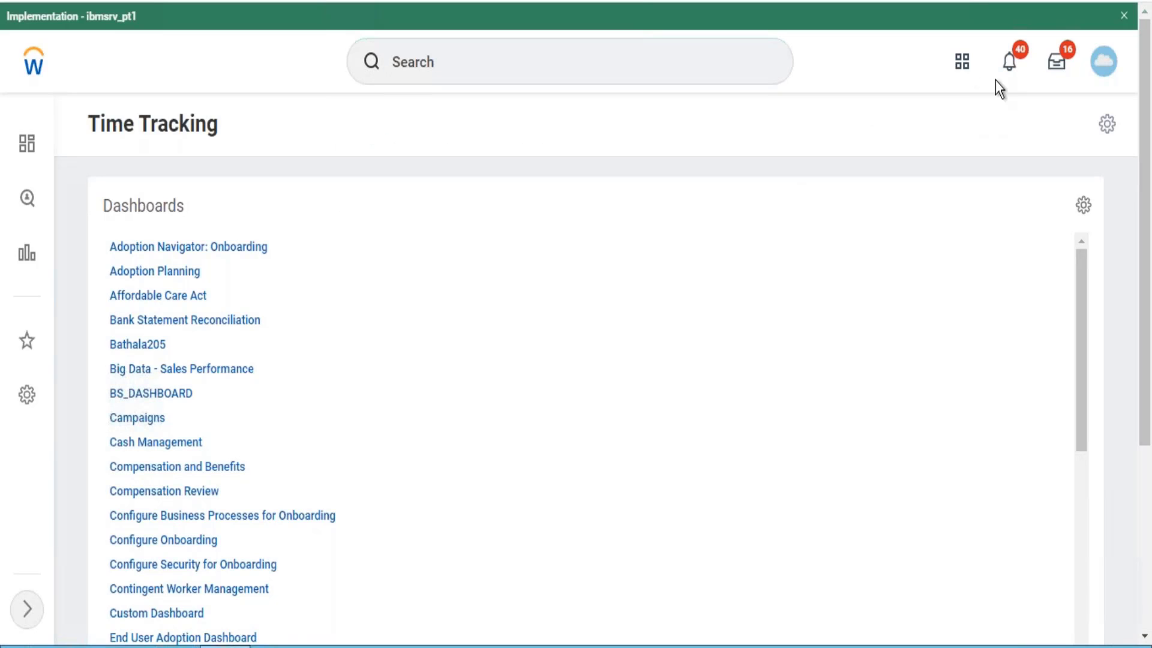
- Open the Code Of Conduct - FY 2022 course from the Discover page of the Learning app
{"action": "left_click", "coordinate": [961, 61]}
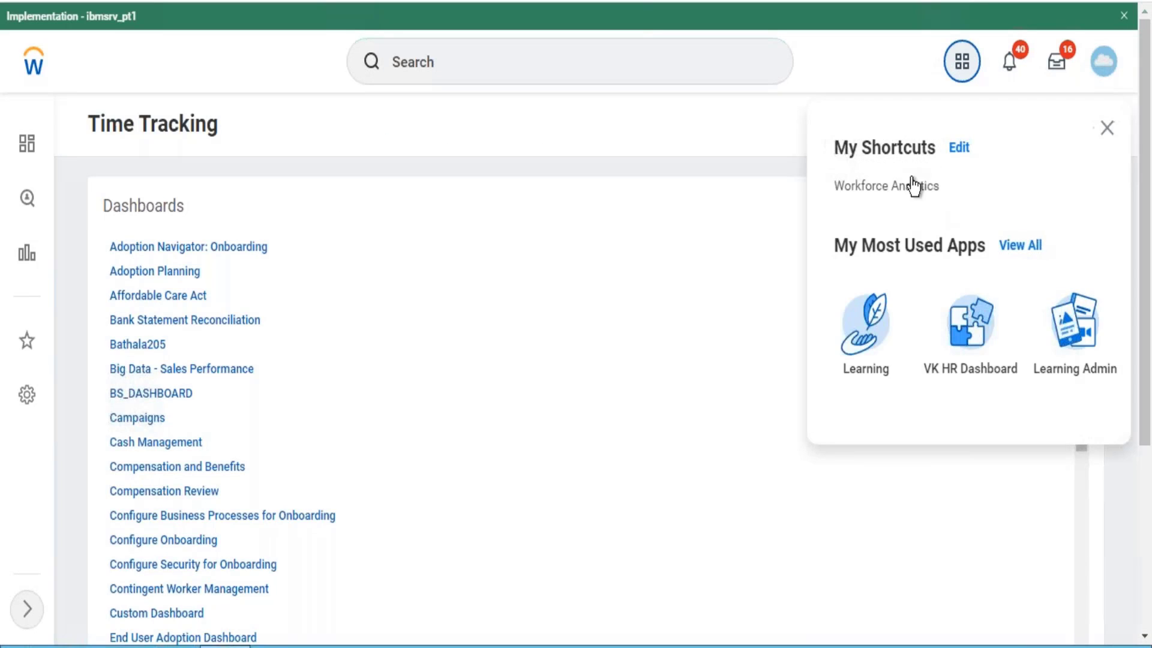
{"action": "left_click", "coordinate": [871, 340]}
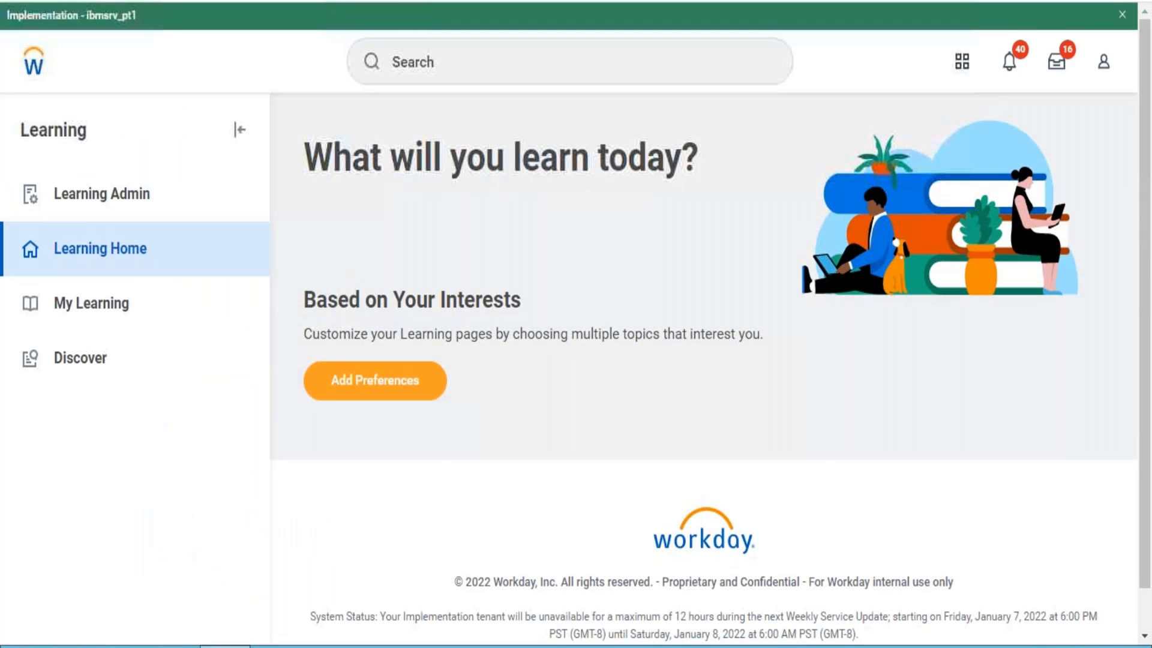
{"action": "left_click", "coordinate": [80, 369]}
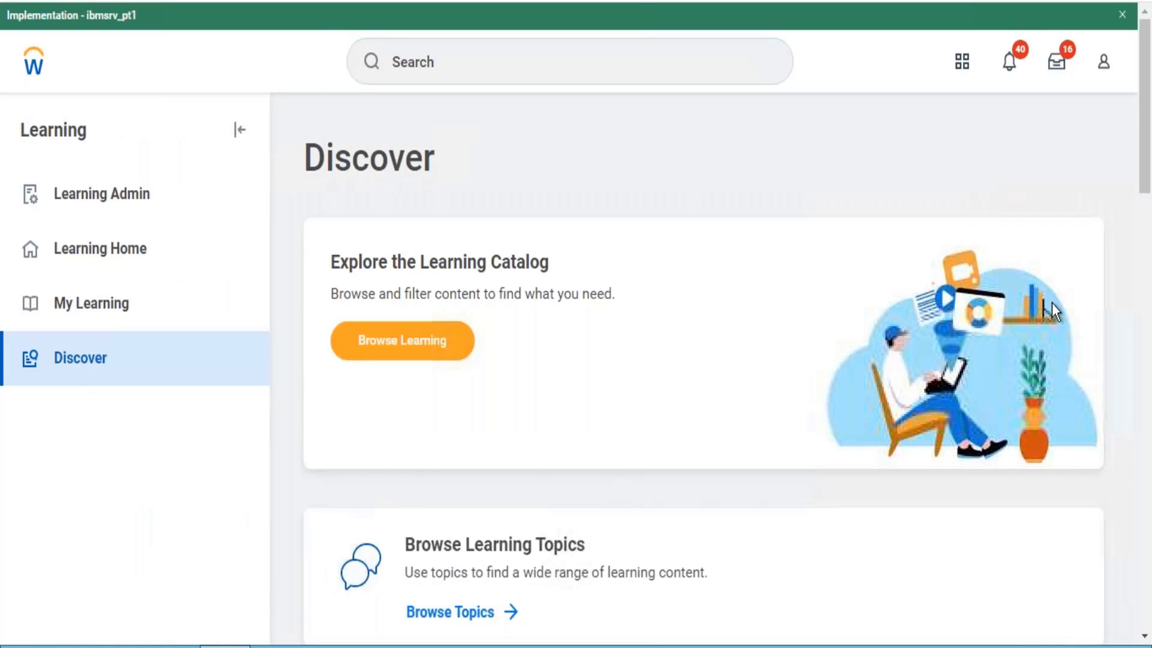
{"action": "left_click_drag", "start_coordinate": [1144, 126], "coordinate": [1144, 298]}
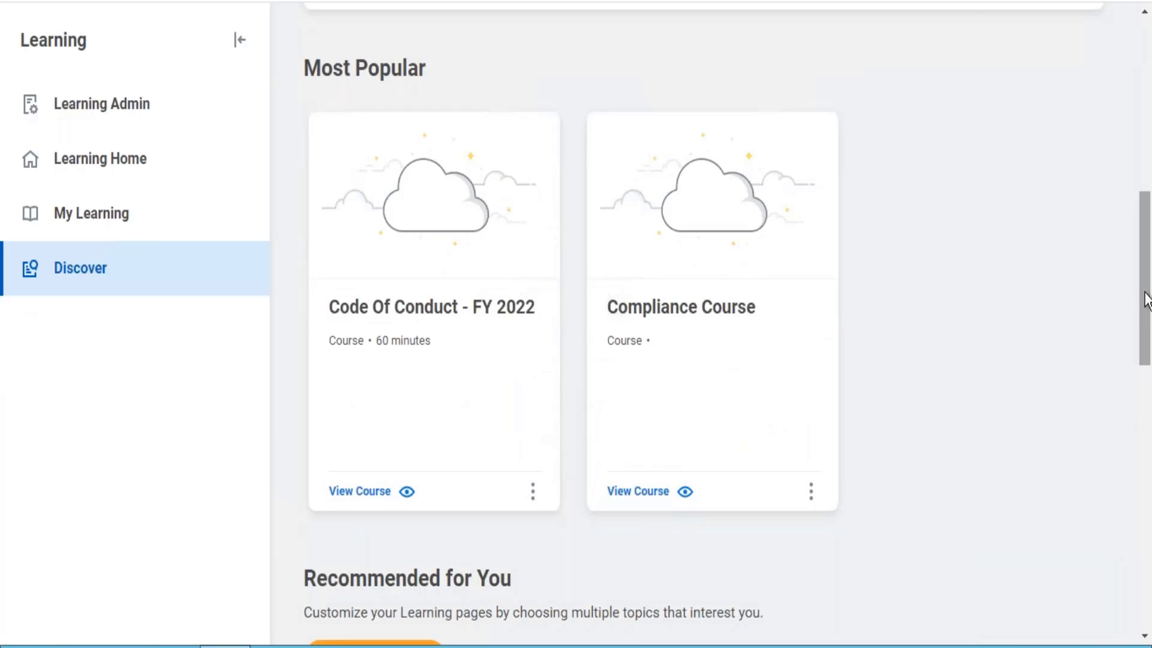
{"action": "left_click_drag", "start_coordinate": [1147, 298], "coordinate": [1147, 277]}
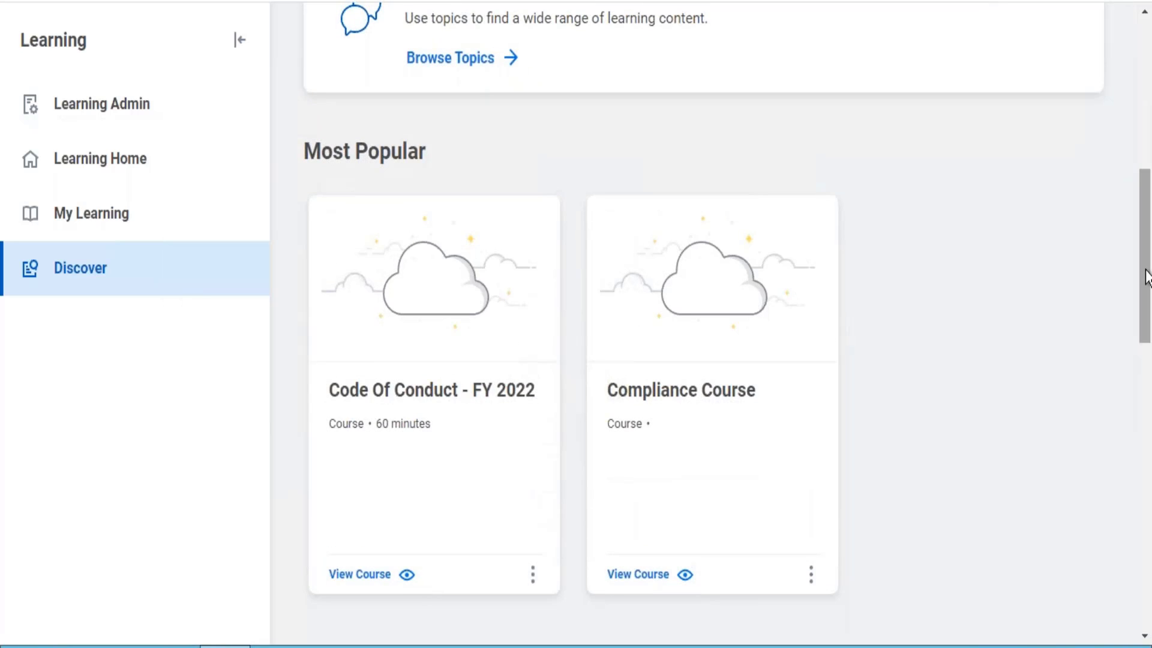
{"action": "left_click", "coordinate": [438, 393]}
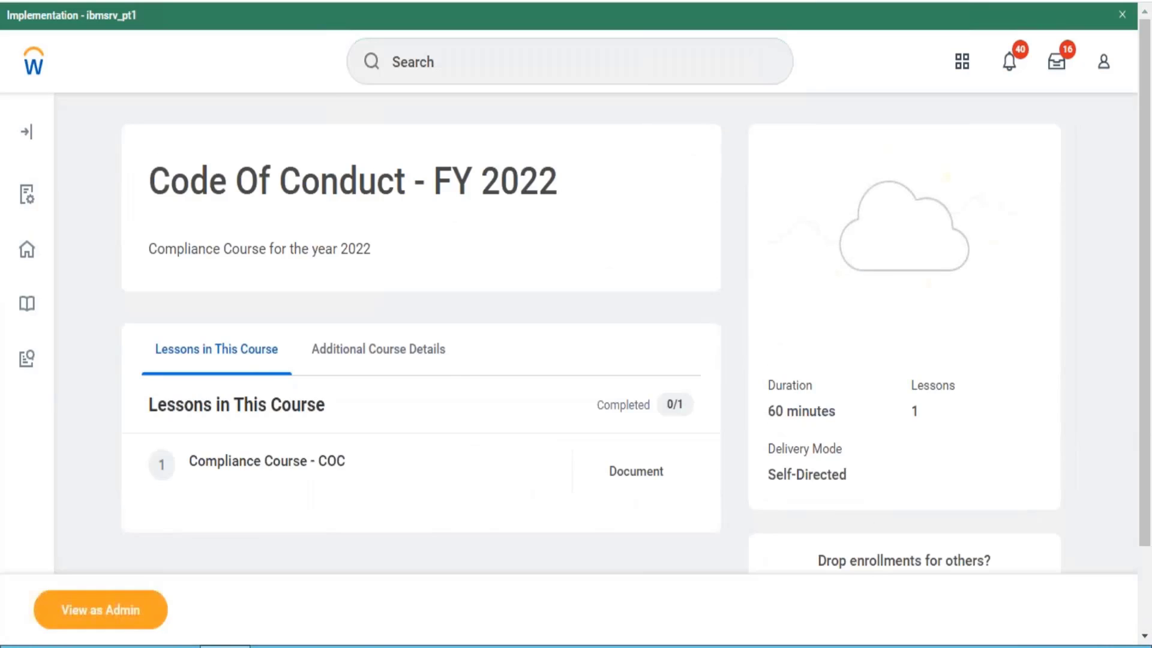
- Examine the course's learner page, including its description, lessons, duration, delivery mode and enrollment options
{"action": "left_click_drag", "start_coordinate": [1142, 247], "coordinate": [1146, 410]}
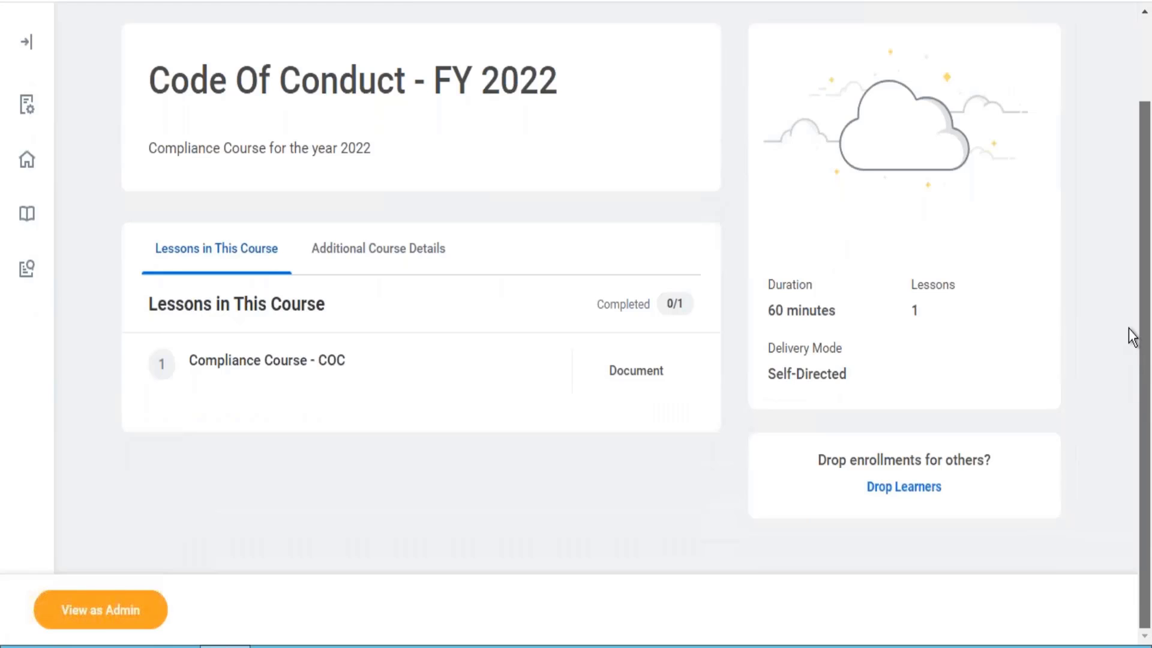
{"action": "scroll", "coordinate": [1120, 271], "scroll_direction": "up", "scroll_amount": 3}
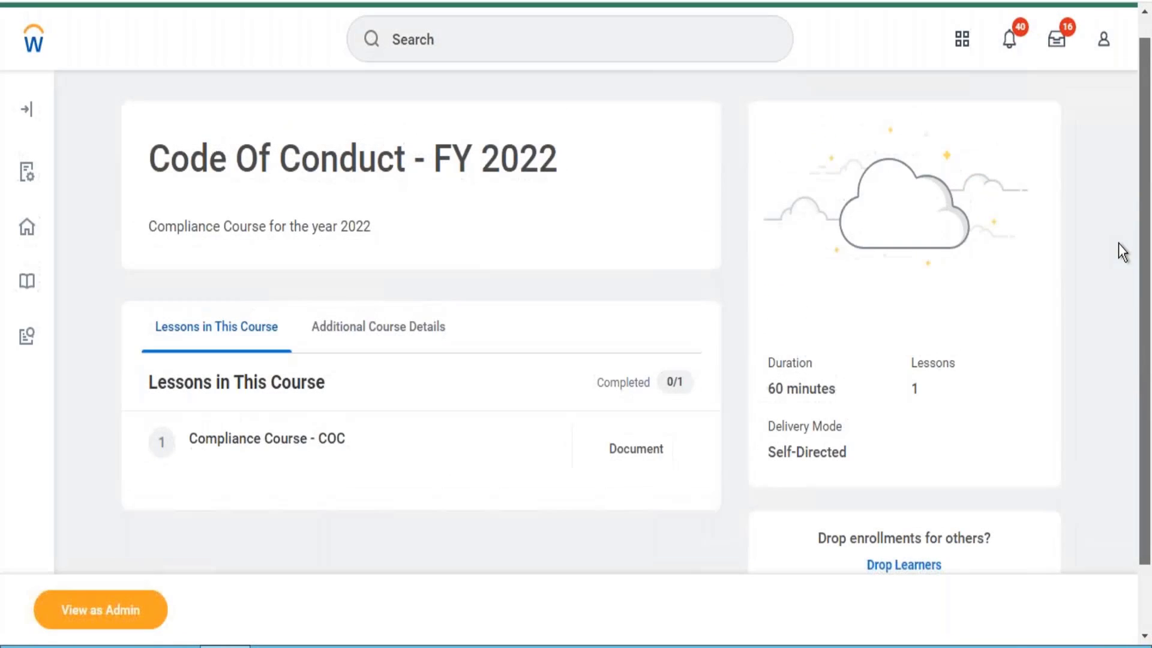
{"action": "scroll", "coordinate": [693, 399], "scroll_direction": "down", "scroll_amount": 3}
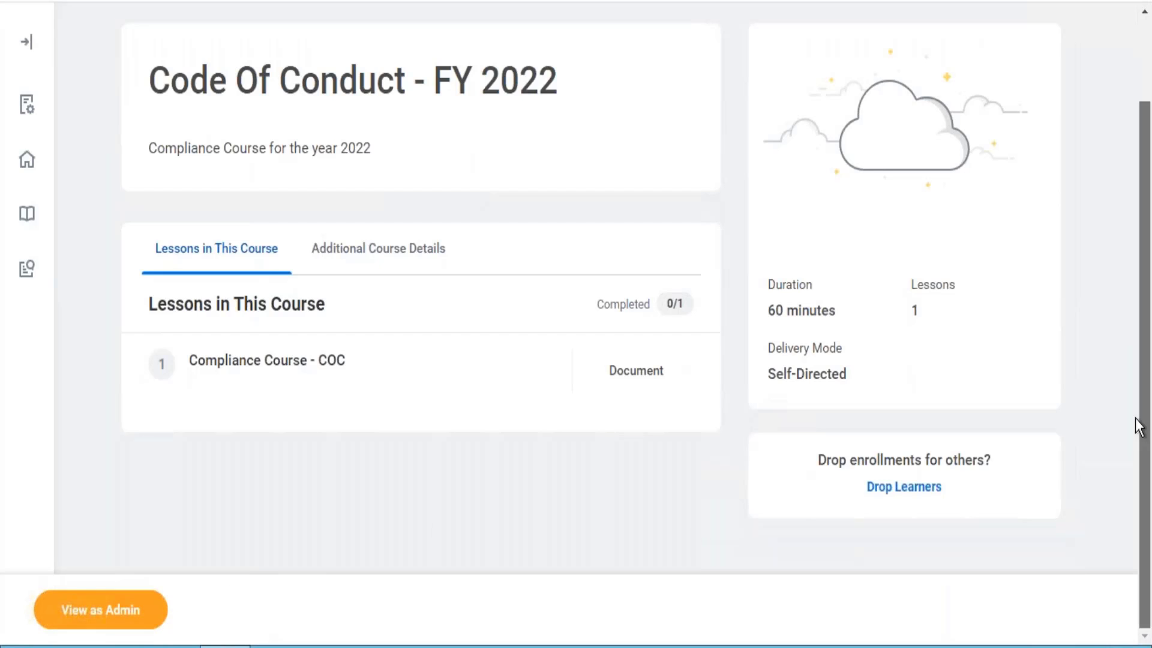
{"action": "scroll", "coordinate": [1133, 390], "scroll_direction": "up", "scroll_amount": 3}
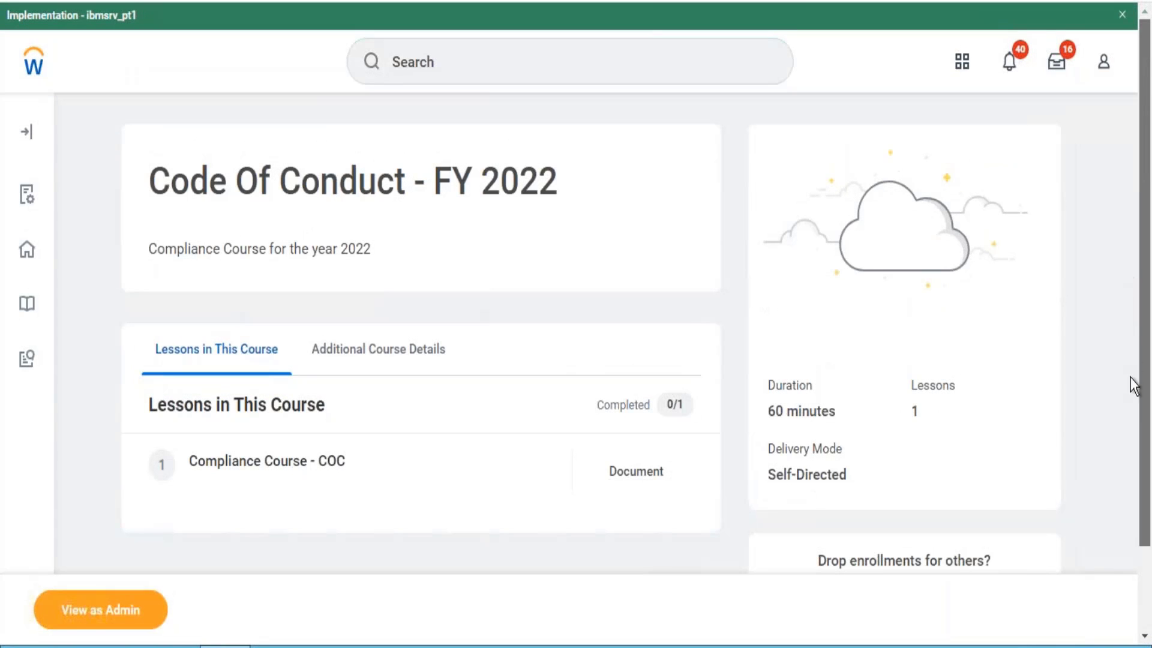
{"action": "scroll", "coordinate": [1132, 420], "scroll_direction": "down", "scroll_amount": 3}
{"action": "left_click_drag", "start_coordinate": [1133, 470], "coordinate": [1131, 468]}
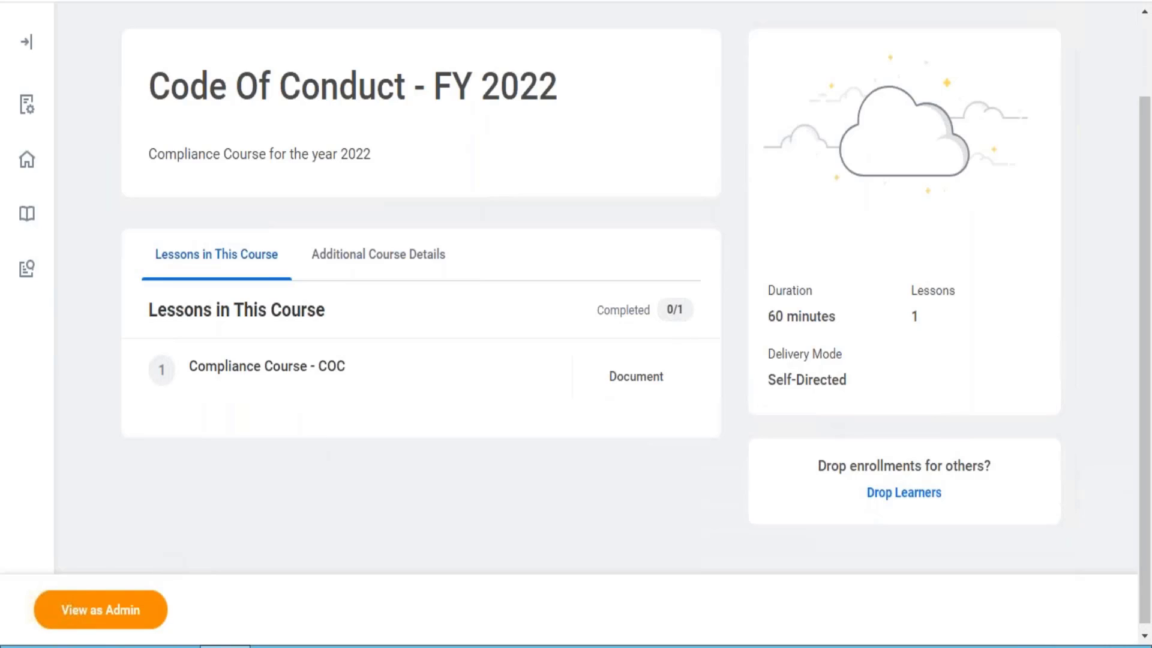
- Switch the course to the admin view and review its details and attached lesson media
{"action": "left_click", "coordinate": [101, 609]}
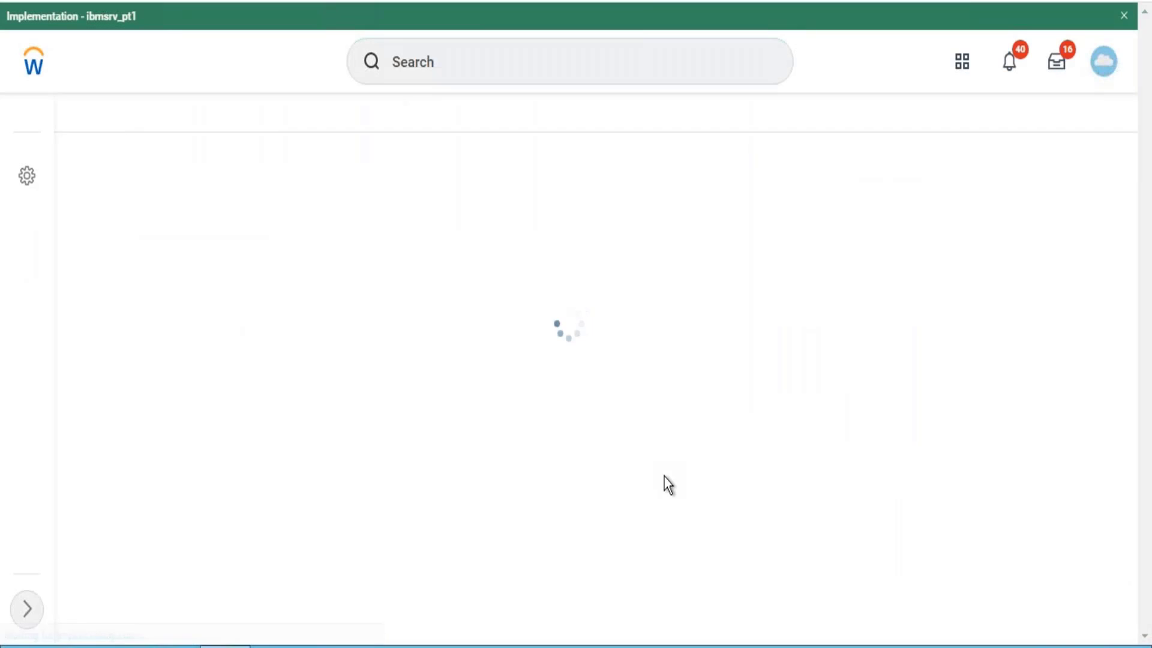
{"action": "scroll", "coordinate": [664, 477], "scroll_direction": "down", "scroll_amount": 5}
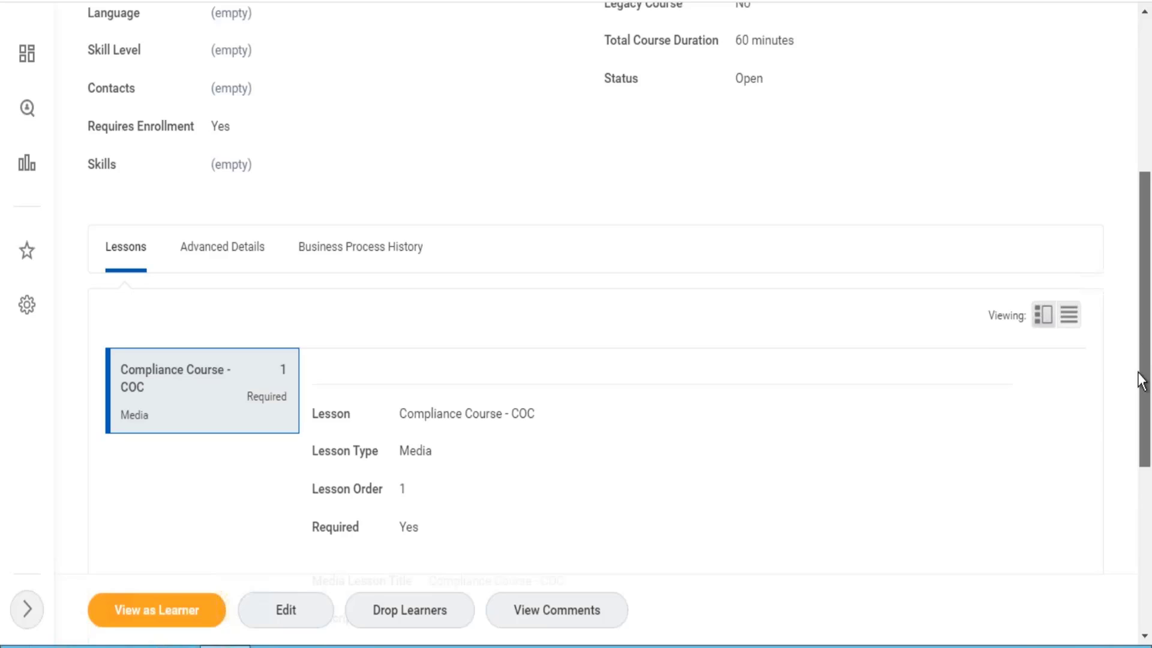
{"action": "left_click_drag", "start_coordinate": [1138, 372], "coordinate": [1135, 461]}
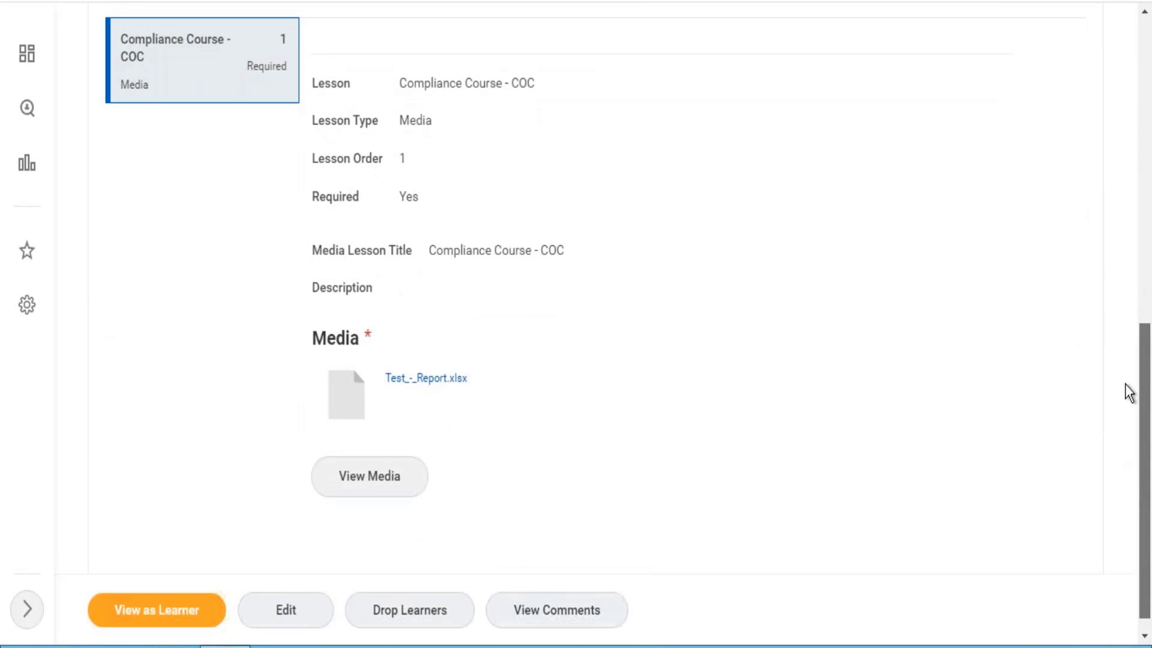
{"action": "scroll", "coordinate": [1129, 393], "scroll_direction": "up", "scroll_amount": 10}
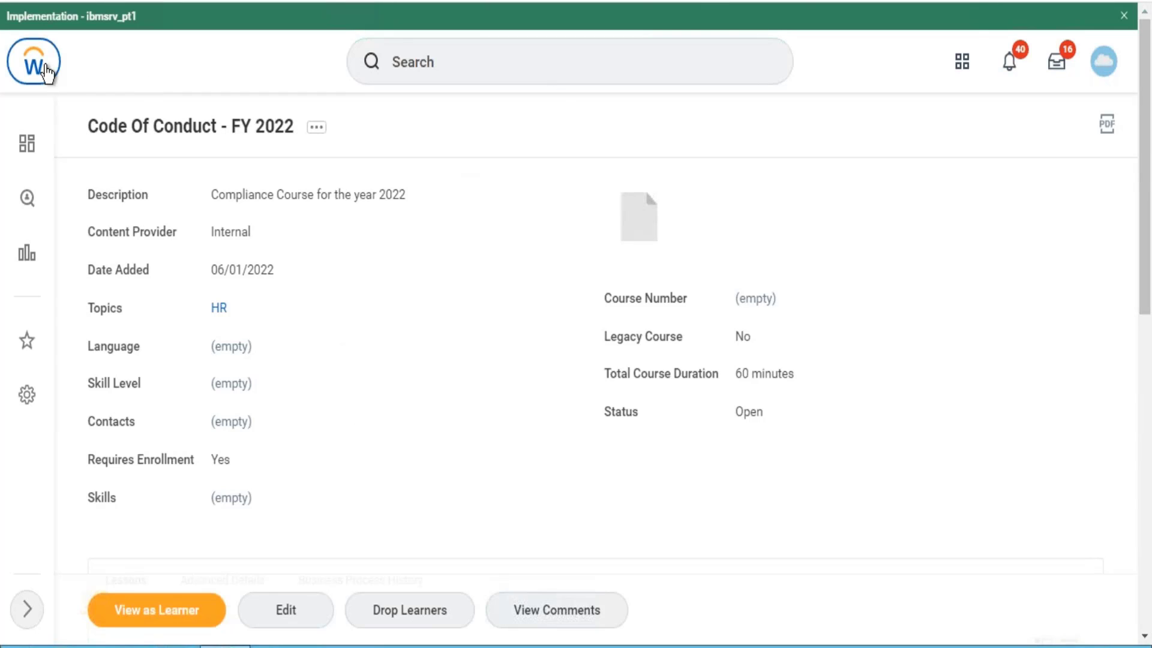
- Return to the home page, search for "bp:enroll" and open the Enroll in Content (Default Definition) business process
{"action": "left_click", "coordinate": [46, 70]}
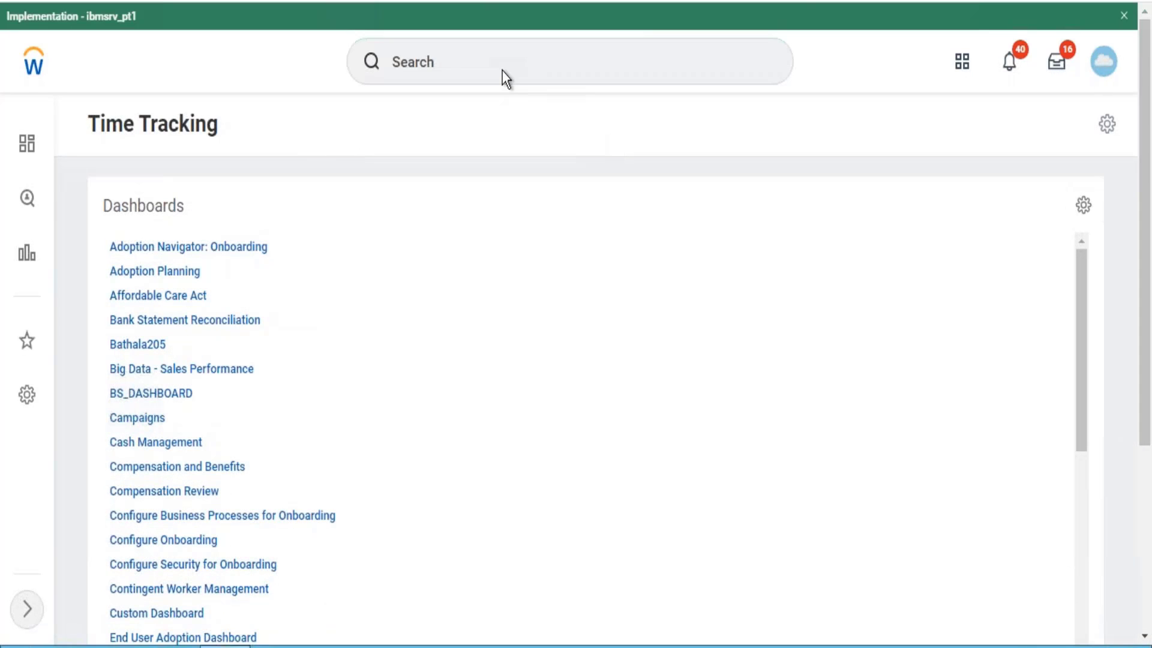
{"action": "left_click", "coordinate": [502, 70]}
{"action": "type", "text": "b"}
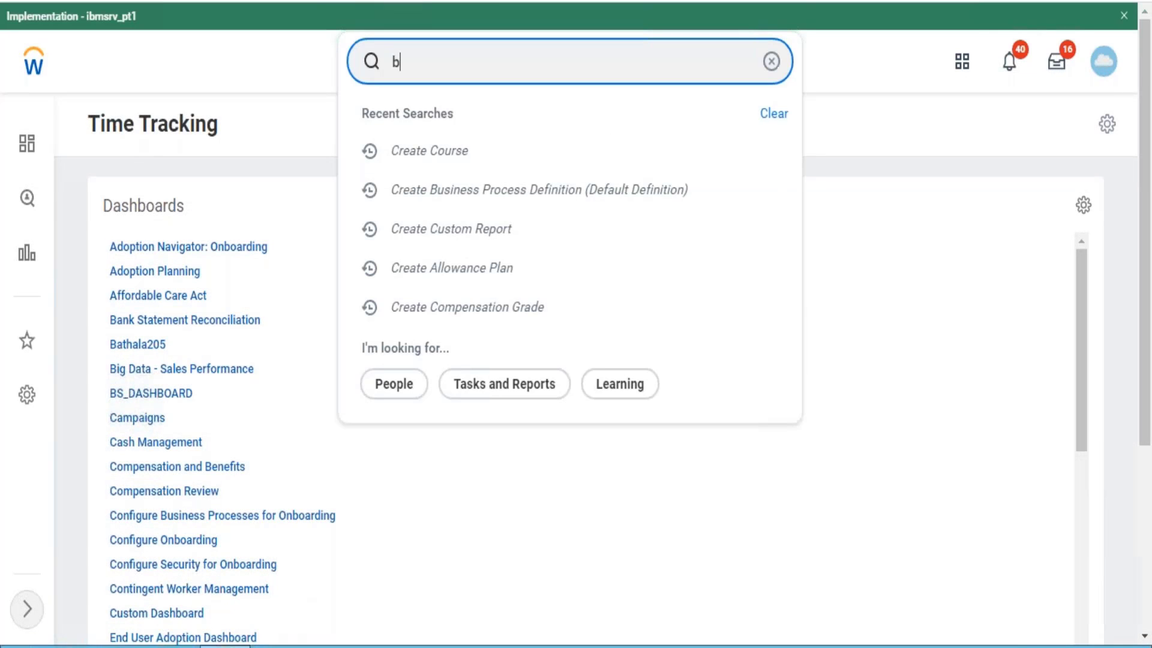
{"action": "type", "text": "p:enroll"}
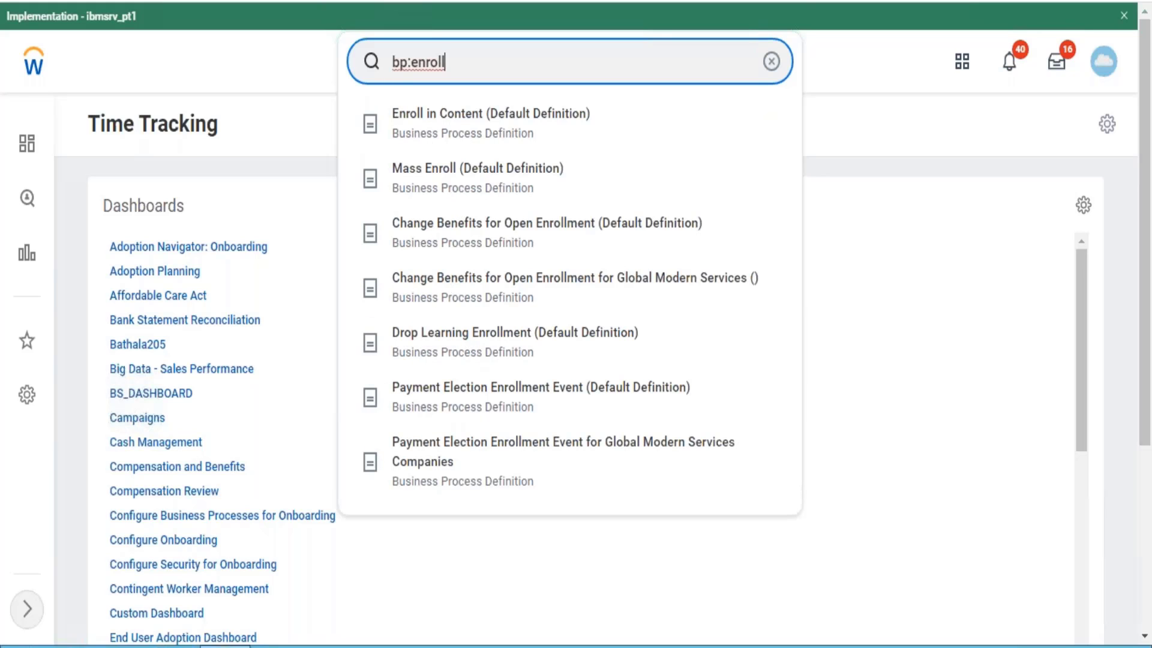
{"action": "left_click", "coordinate": [478, 144]}
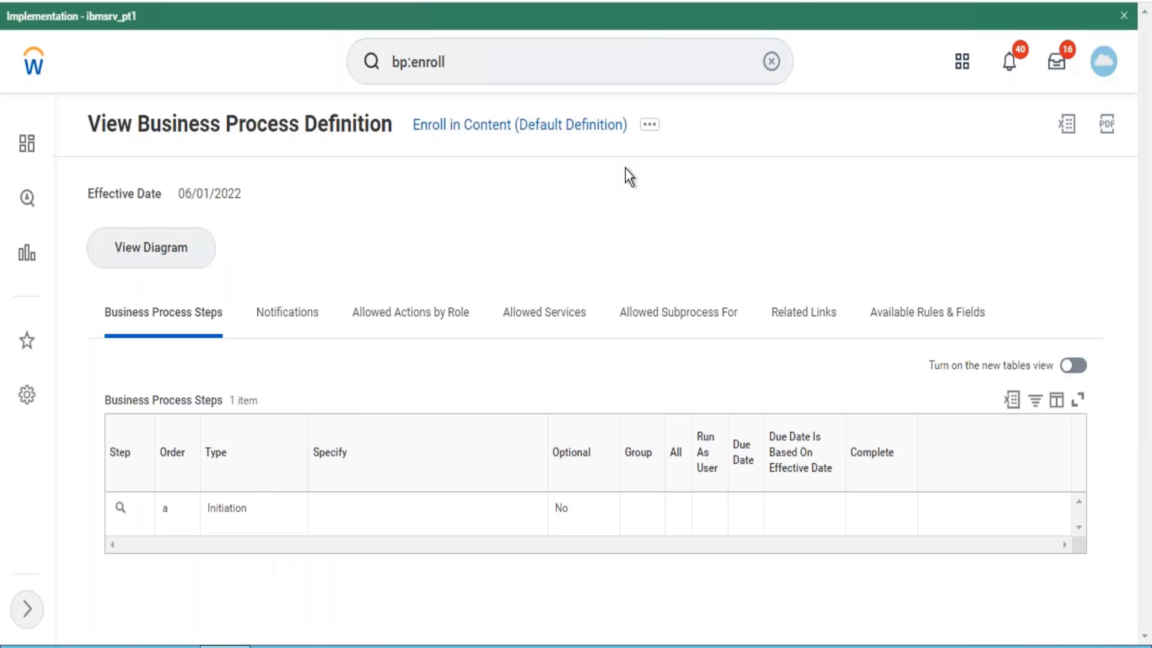
- Open the business process security policy of Enroll in Content for editing
{"action": "left_click", "coordinate": [653, 128]}
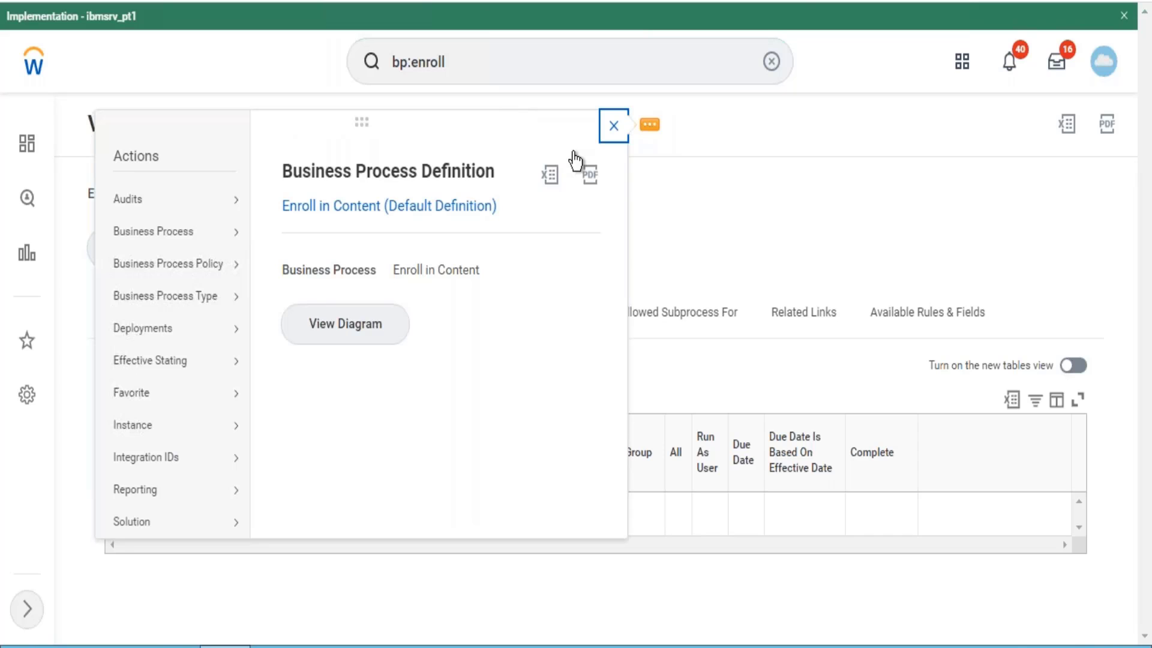
{"action": "mouse_move", "coordinate": [225, 276]}
{"action": "left_click", "coordinate": [276, 289]}
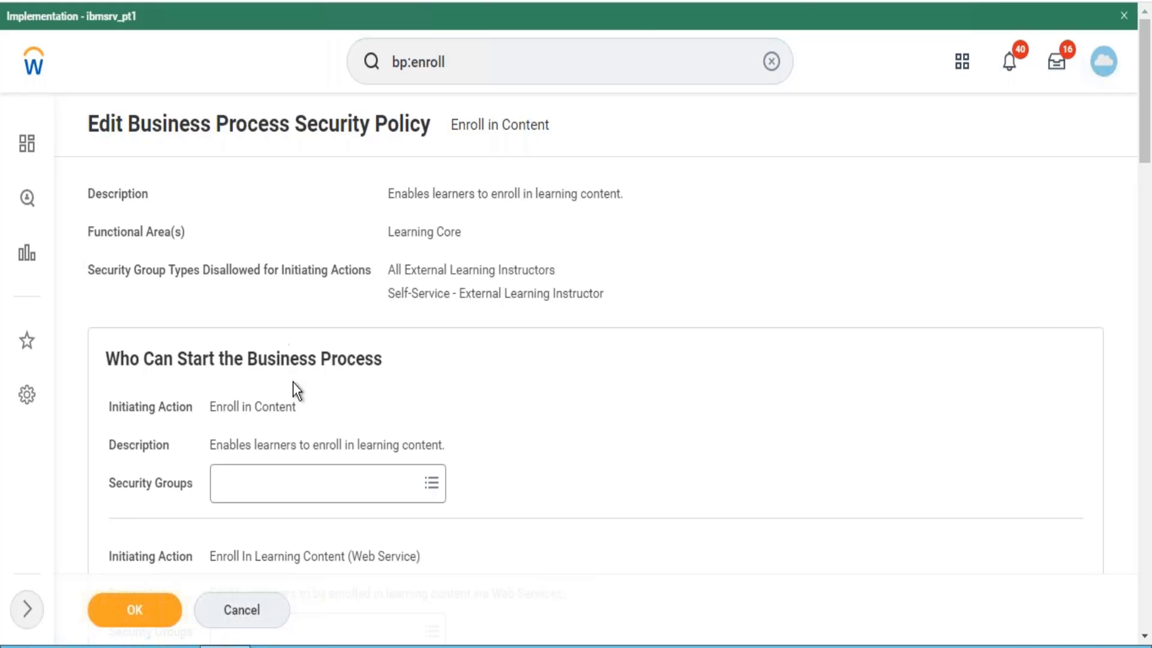
- Add the Employee As Self and Contingent Worker As Self security groups to the Enroll in Content initiating action
{"action": "left_click", "coordinate": [296, 482]}
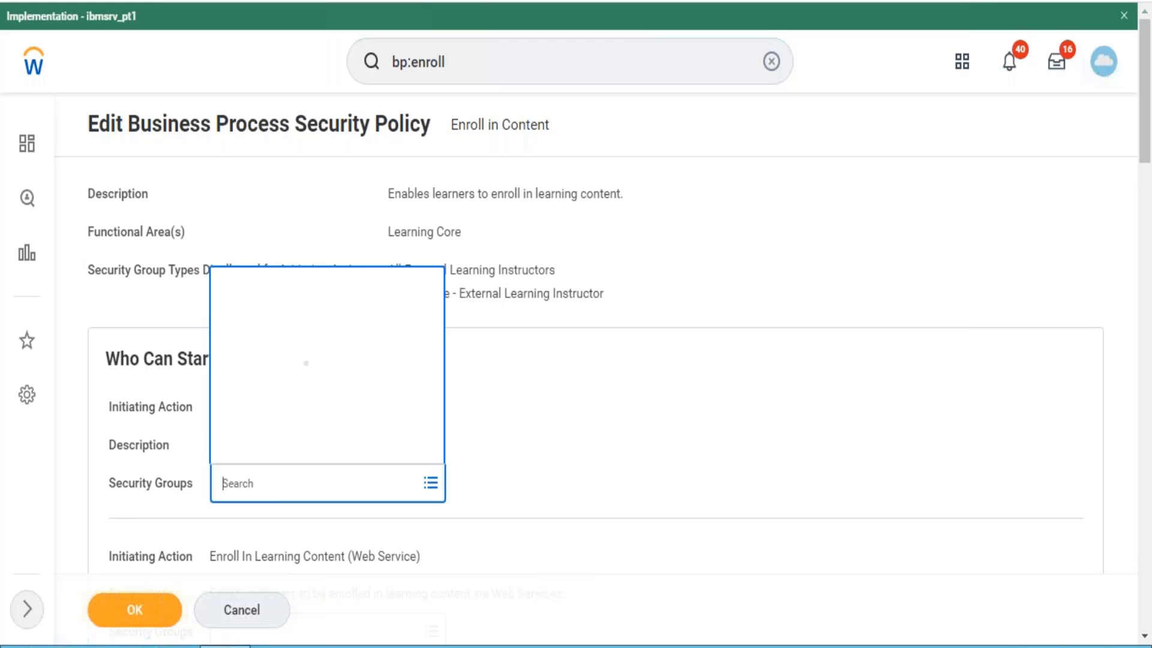
{"action": "type", "text": "Empl"}
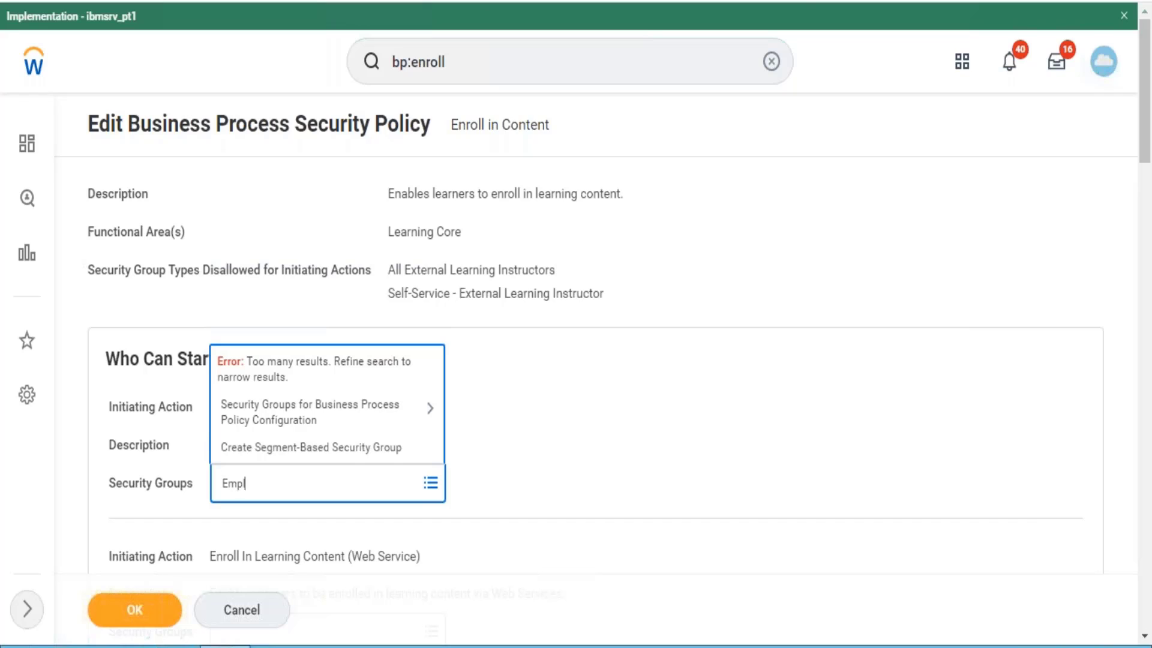
{"action": "type", "text": "oyee as self"}
{"action": "key", "text": "Return"}
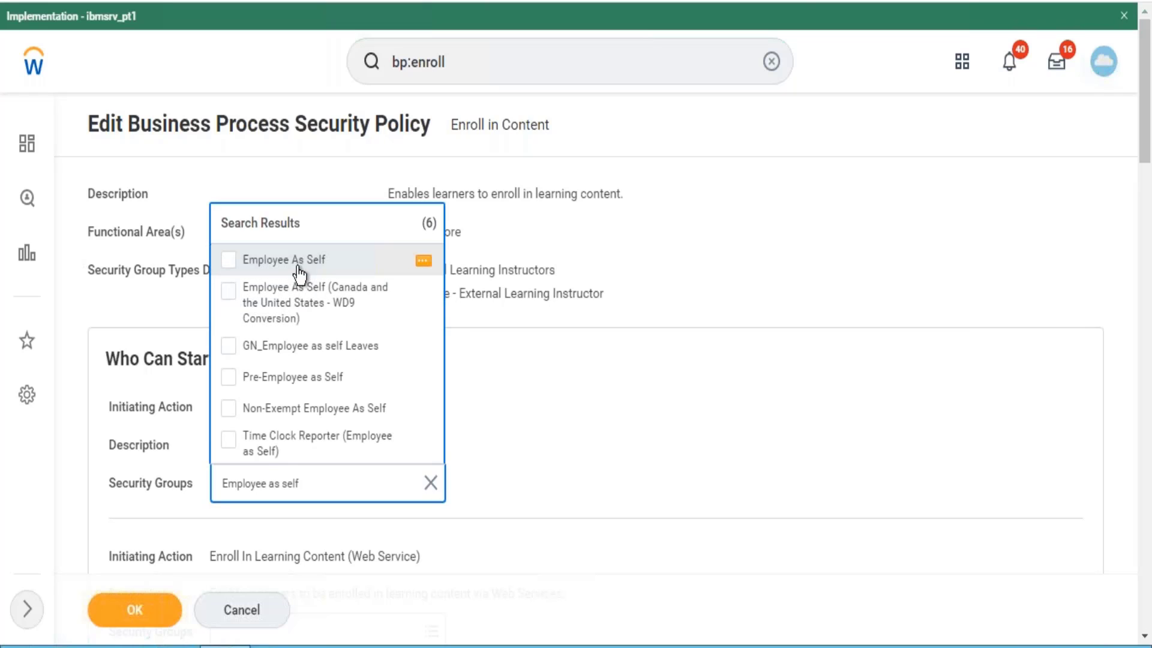
{"action": "left_click", "coordinate": [298, 267]}
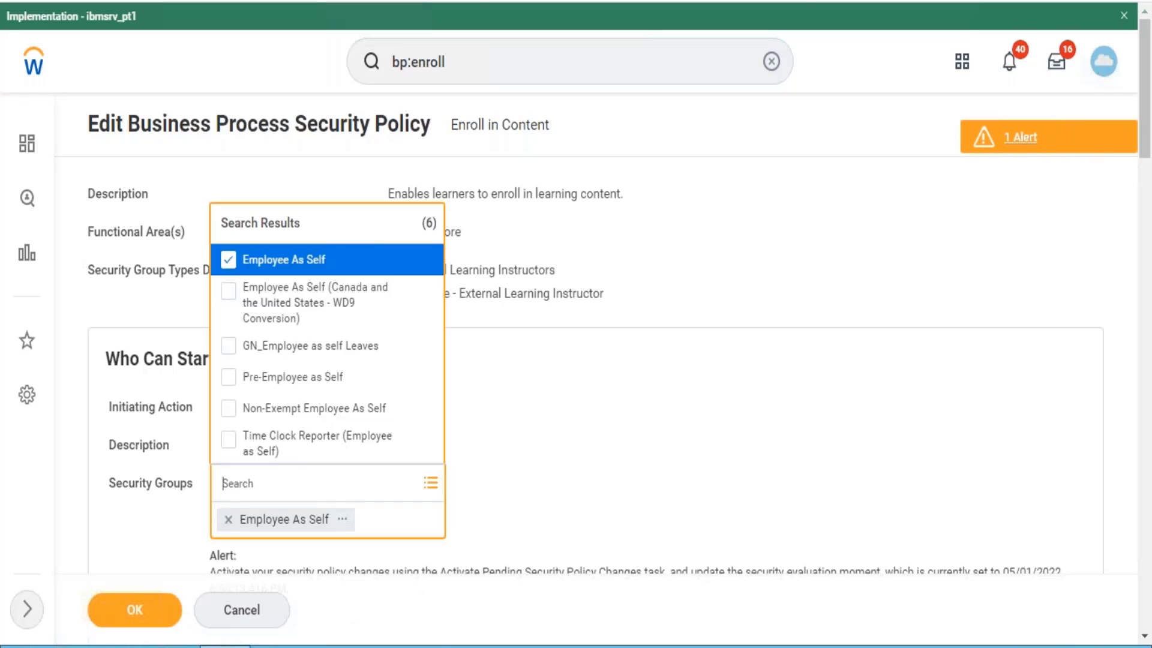
{"action": "type", "text": "Contingent"}
{"action": "key", "text": "Return"}
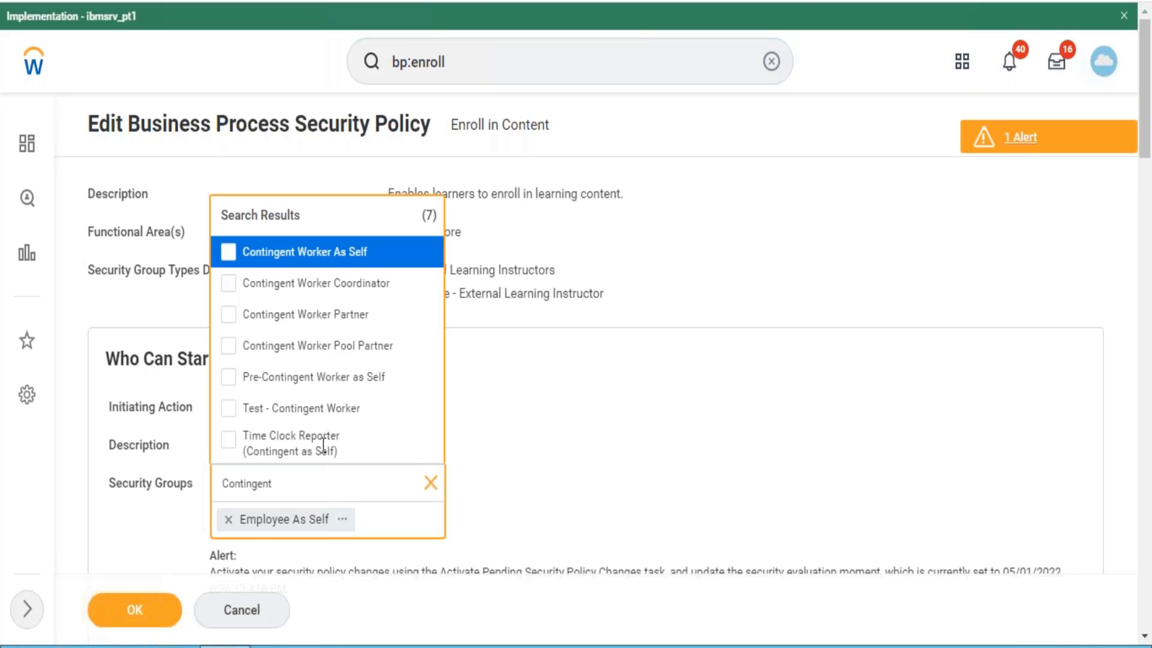
{"action": "left_click", "coordinate": [327, 252]}
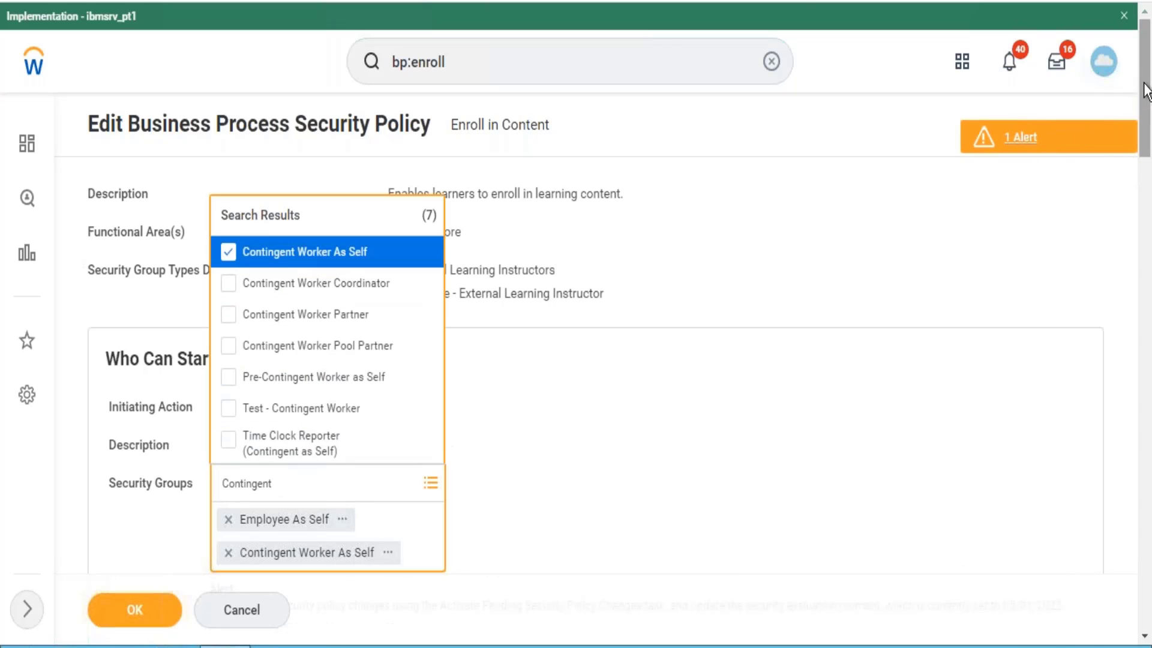
- Add the Implementers and Learning Administrator security groups to the Enroll In Learning Content (Web Service) initiating action
{"action": "left_click_drag", "start_coordinate": [1146, 90], "coordinate": [1146, 135]}
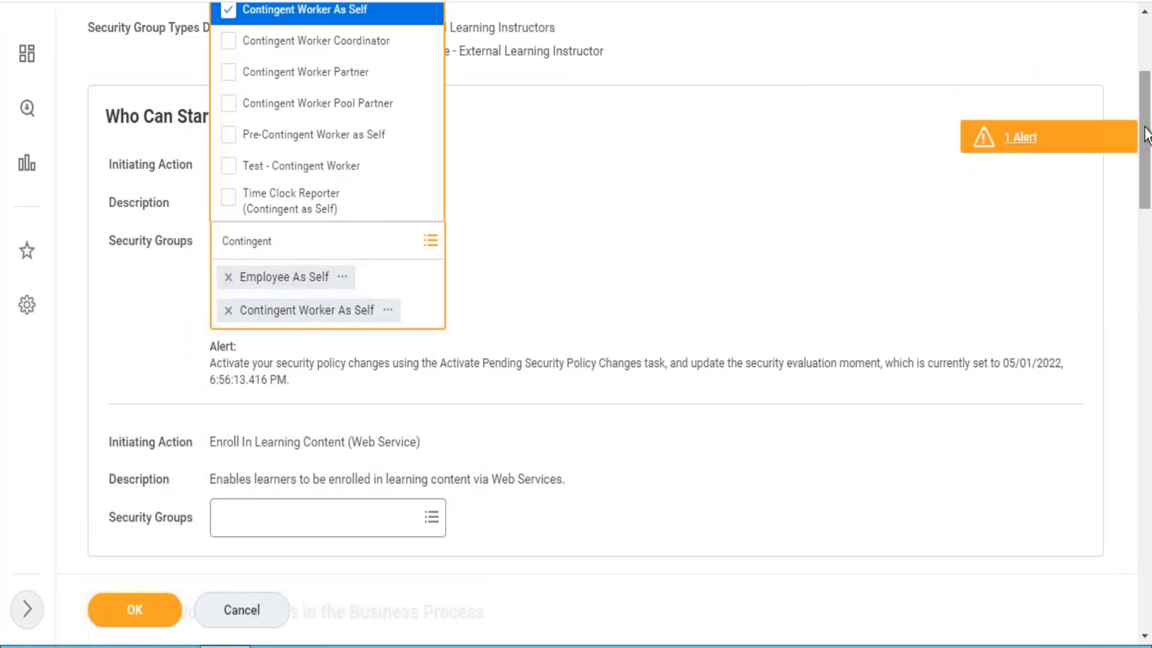
{"action": "left_click", "coordinate": [353, 514]}
{"action": "type", "text": "im"}
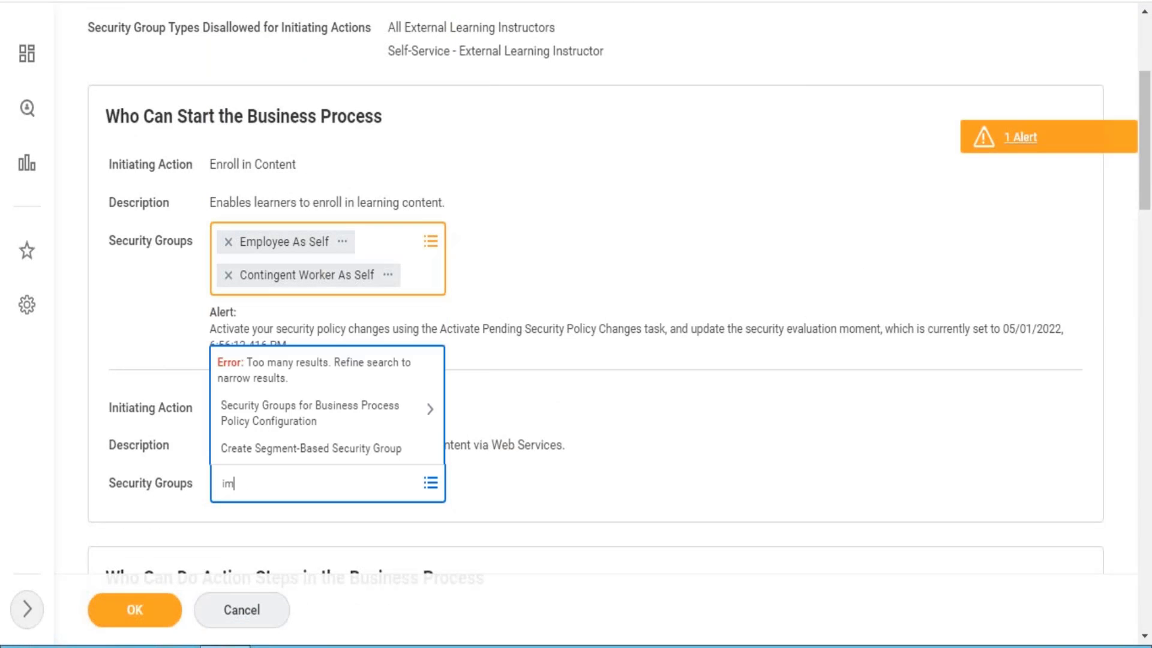
{"action": "type", "text": "plementers"}
{"action": "key", "text": "Return"}
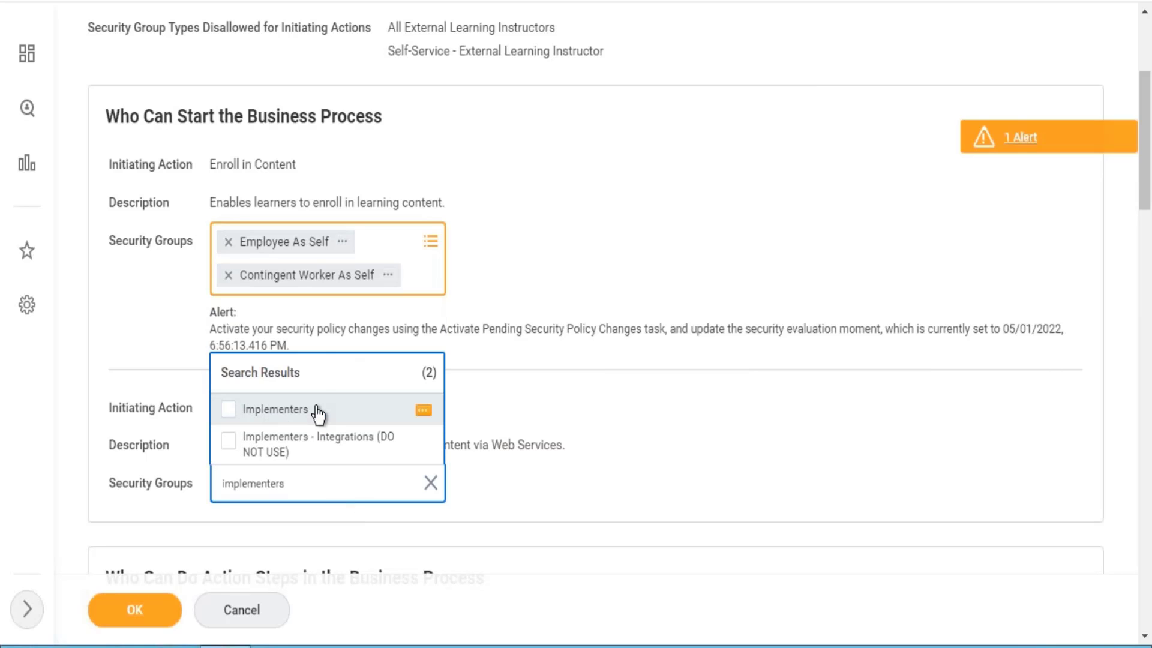
{"action": "left_click", "coordinate": [316, 412]}
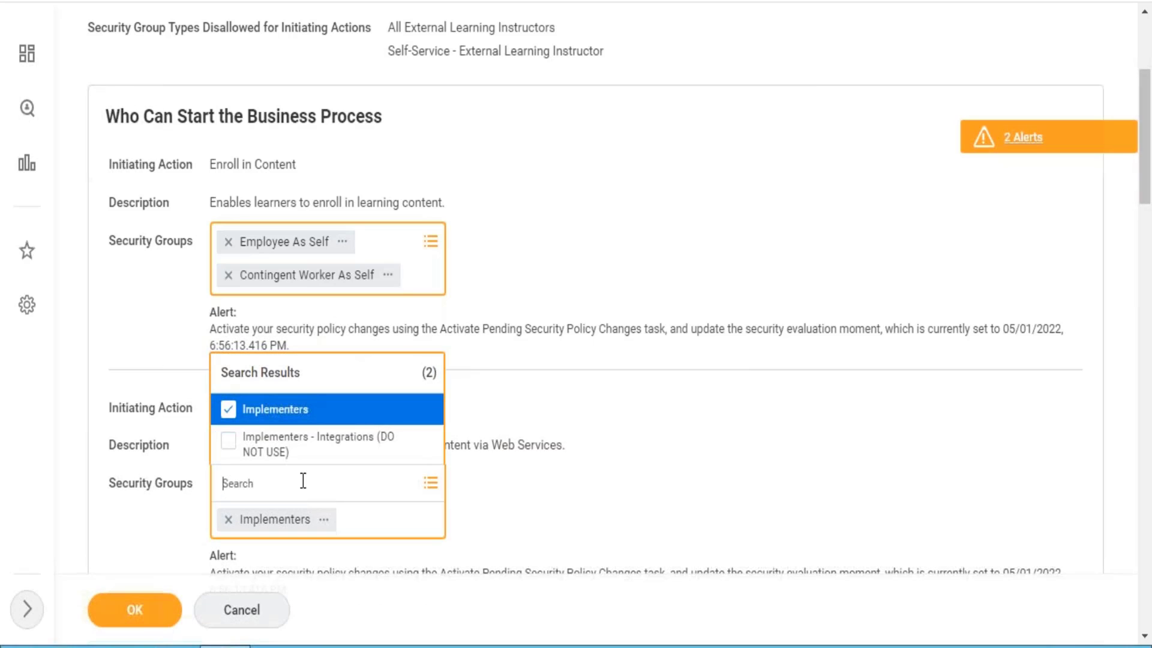
{"action": "type", "text": "Learning admin"}
{"action": "key", "text": "Return"}
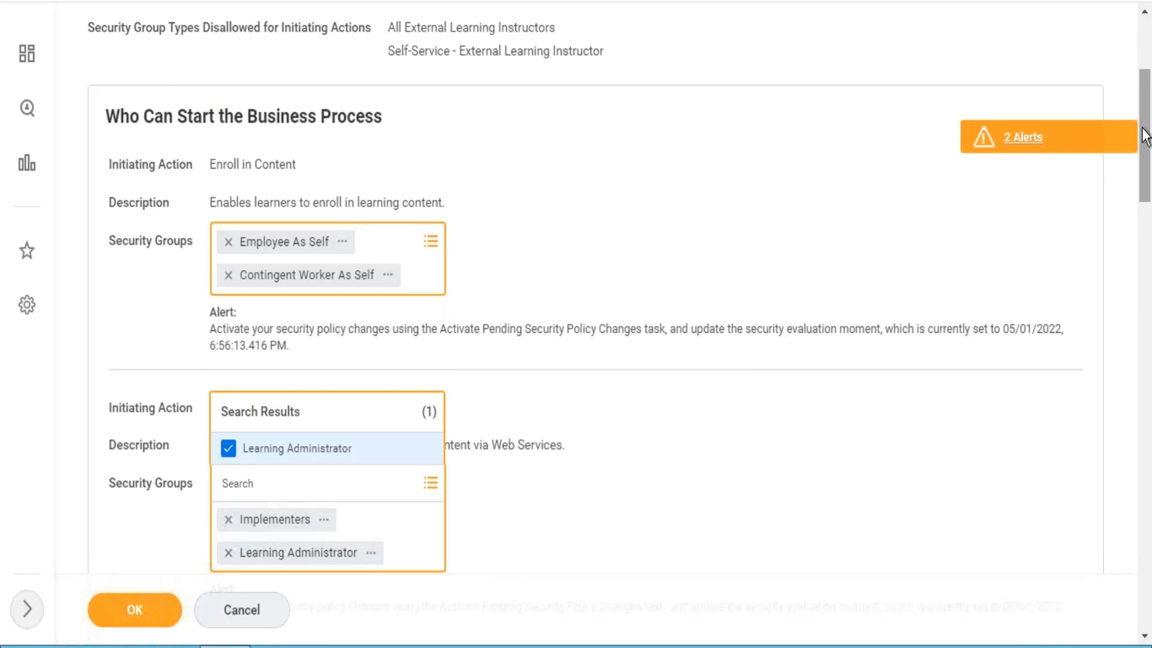
- Add the Manager, Learning Administrator, Management Chain and Manager's Manager security groups to the Approve action
{"action": "left_click_drag", "start_coordinate": [1143, 147], "coordinate": [1135, 289]}
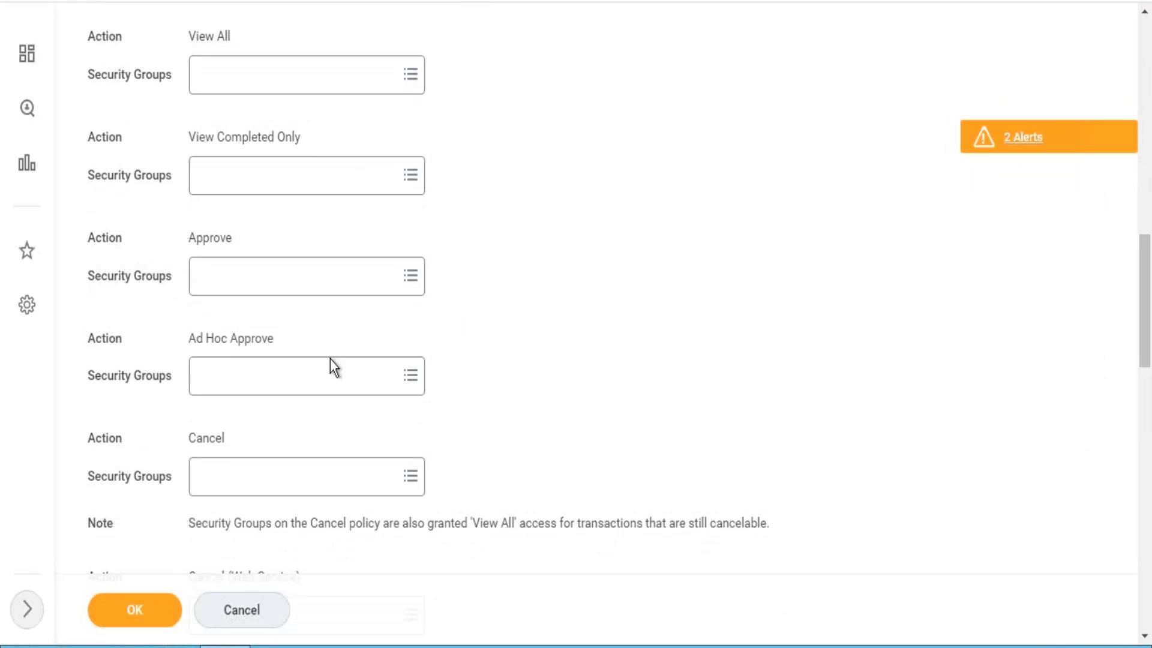
{"action": "left_click", "coordinate": [290, 287]}
{"action": "type", "text": "manager"}
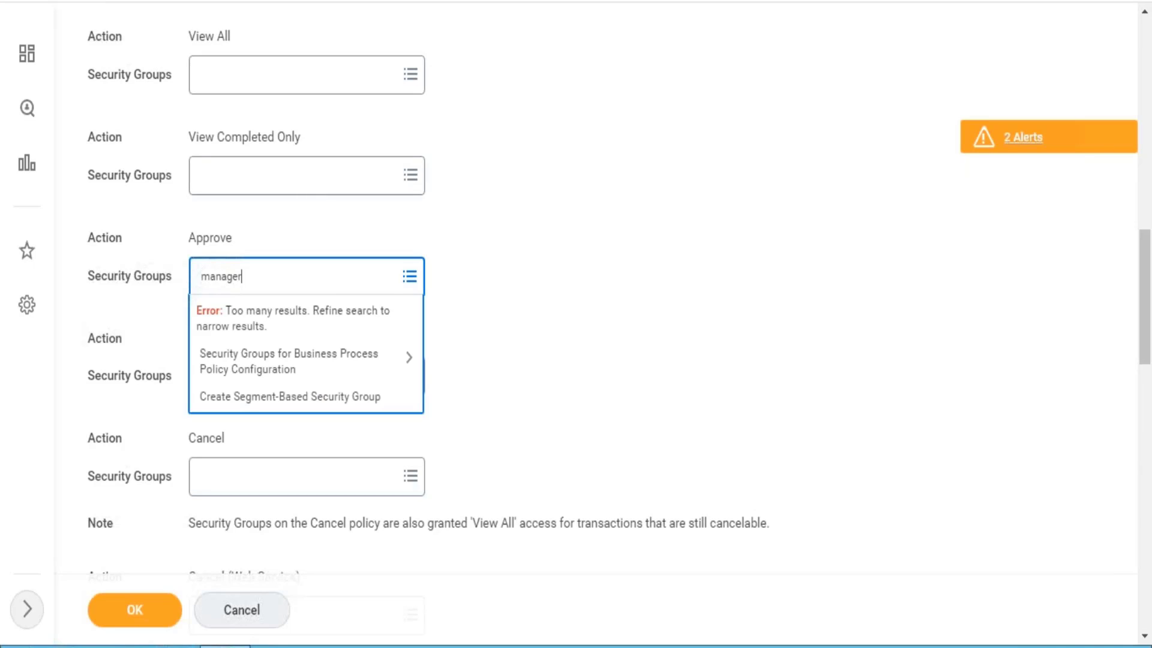
{"action": "key", "text": "Return"}
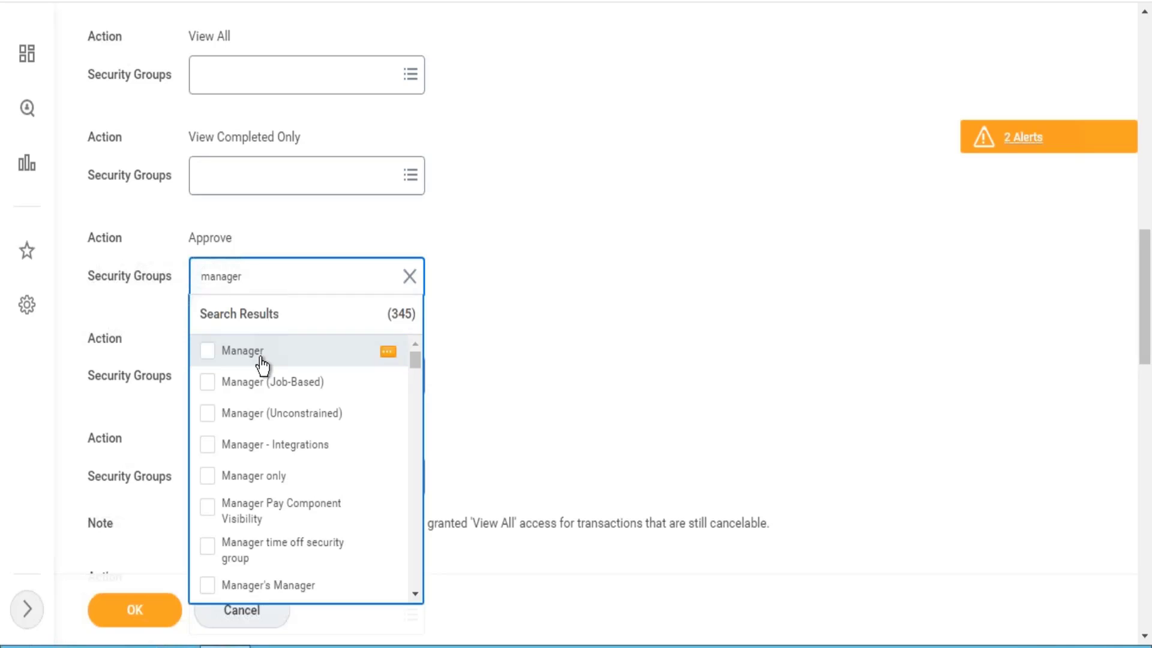
{"action": "left_click", "coordinate": [263, 354]}
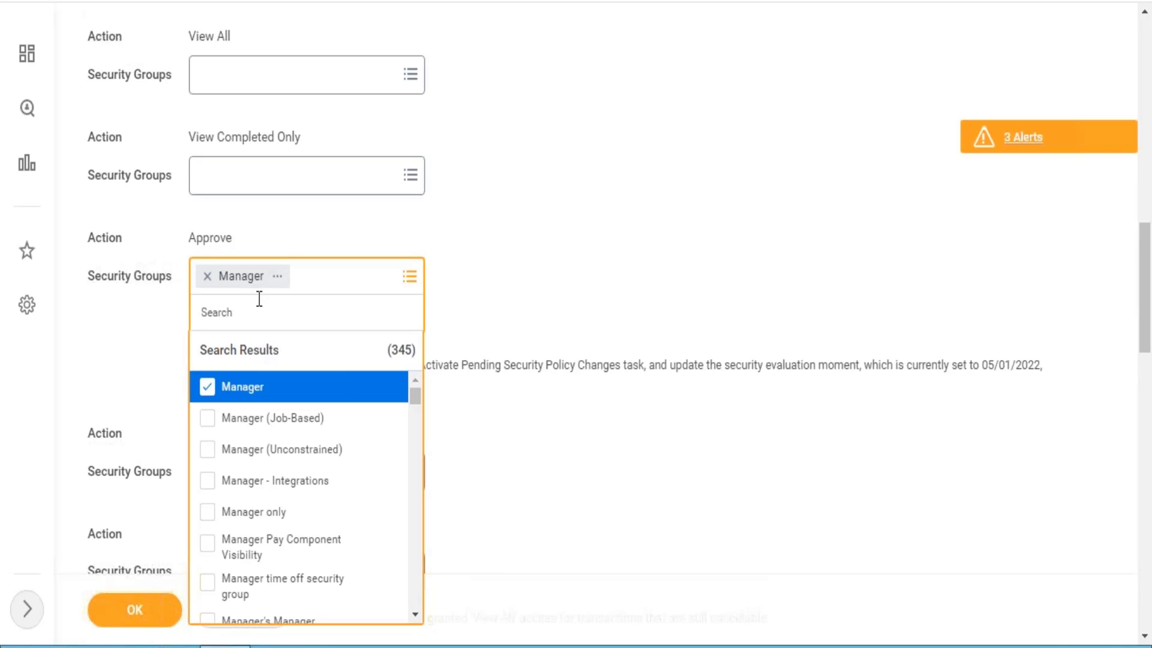
{"action": "type", "text": "learning admin"}
{"action": "key", "text": "Return"}
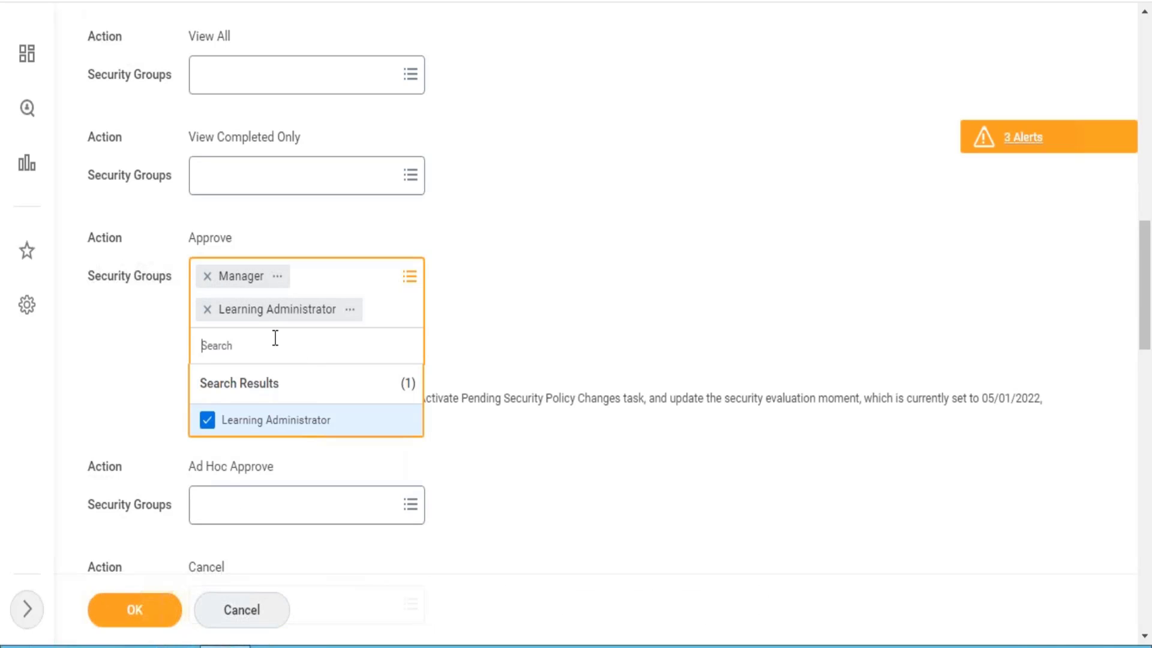
{"action": "type", "text": "management chain"}
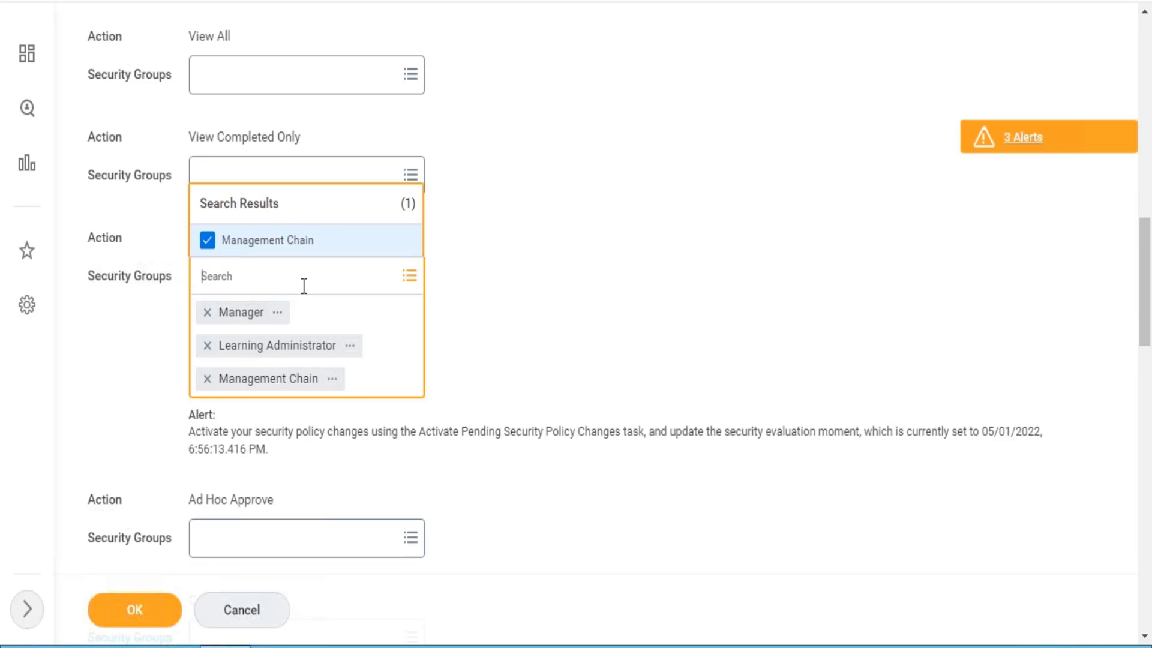
{"action": "type", "text": "managers manager"}
{"action": "key", "text": "Return"}
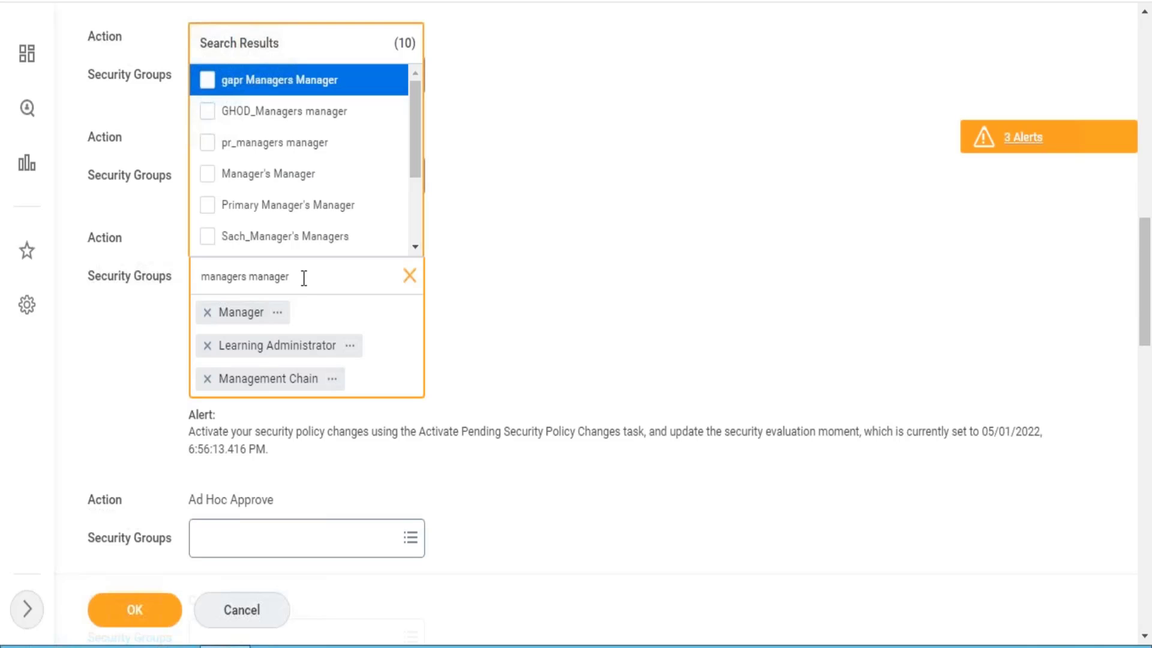
{"action": "left_click", "coordinate": [288, 175]}
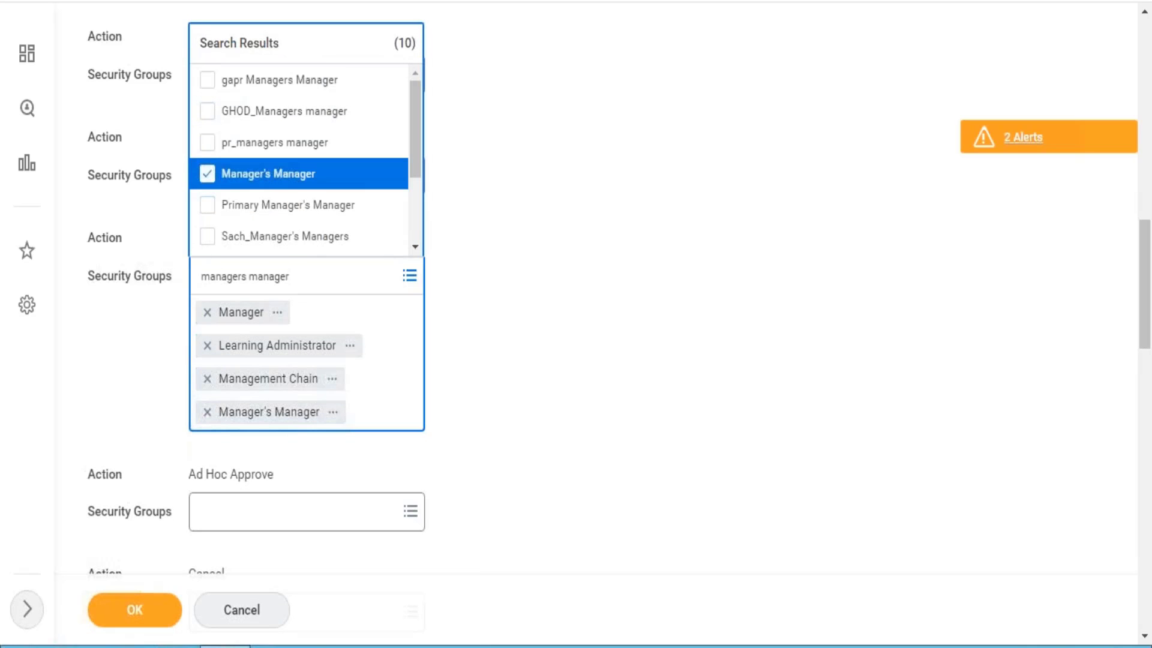
{"action": "left_click", "coordinate": [372, 344]}
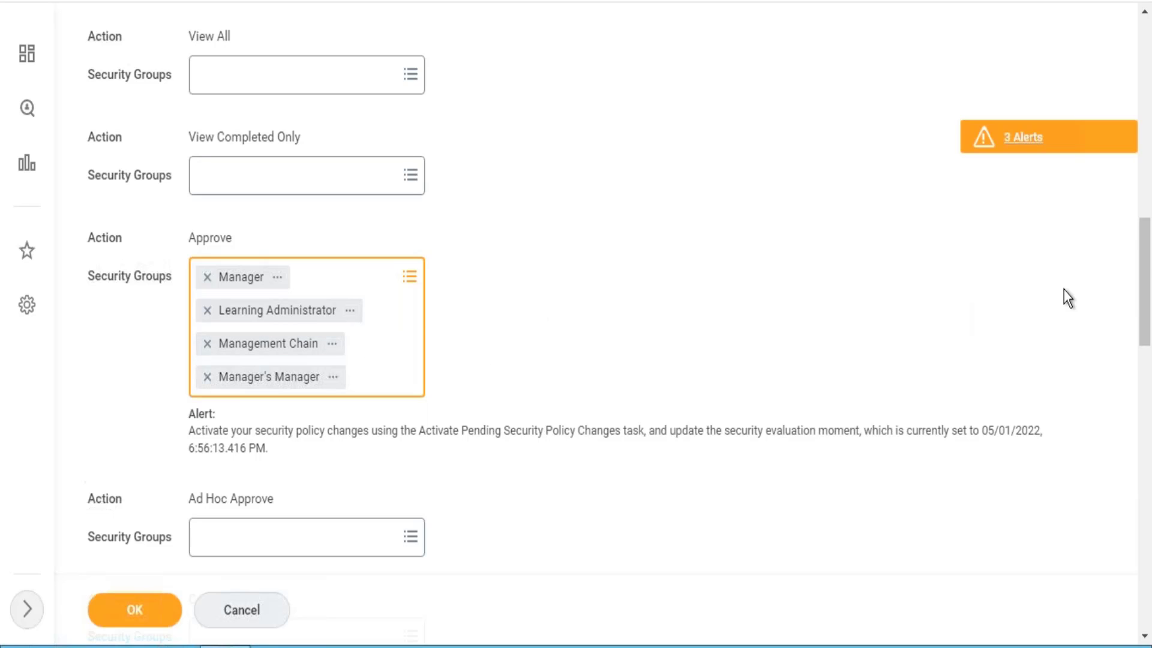
- Add the Implementers security group to the Ad Hoc Approve action
{"action": "left_click_drag", "start_coordinate": [1147, 279], "coordinate": [1147, 315]}
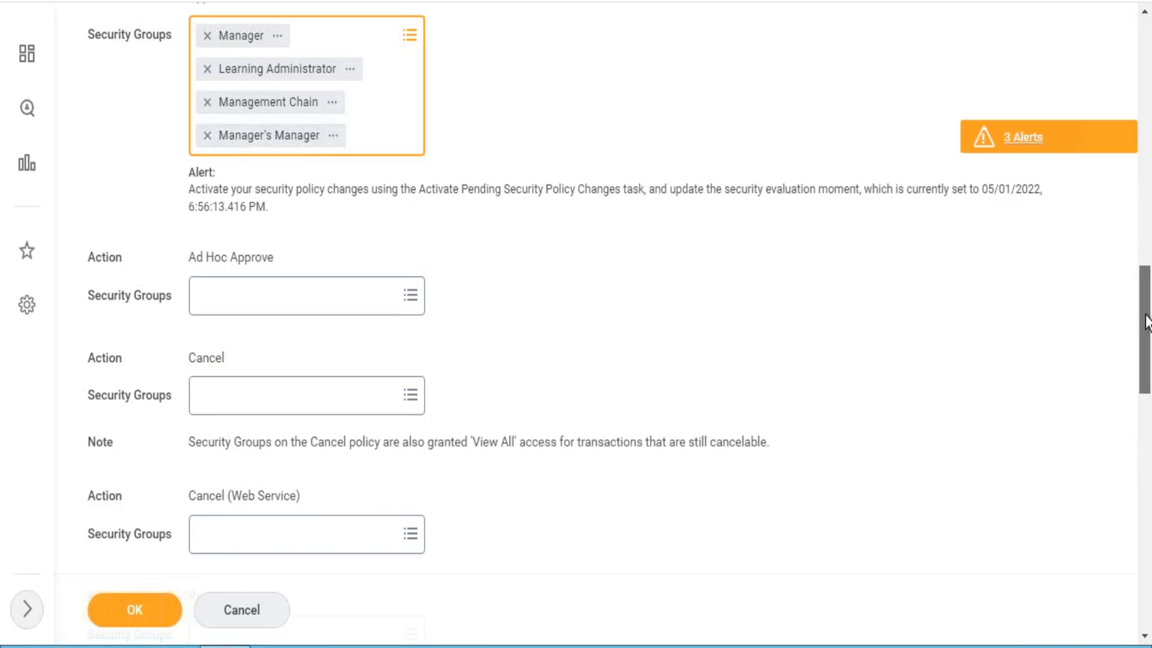
{"action": "left_click_drag", "start_coordinate": [1146, 316], "coordinate": [1145, 318]}
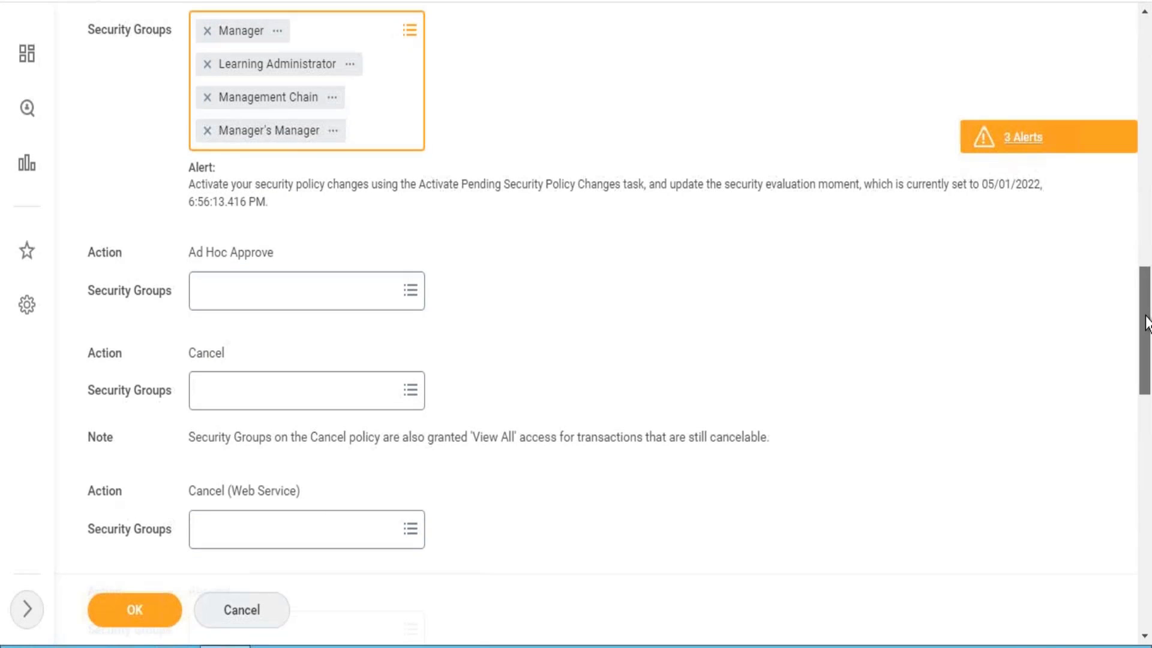
{"action": "left_click", "coordinate": [307, 308]}
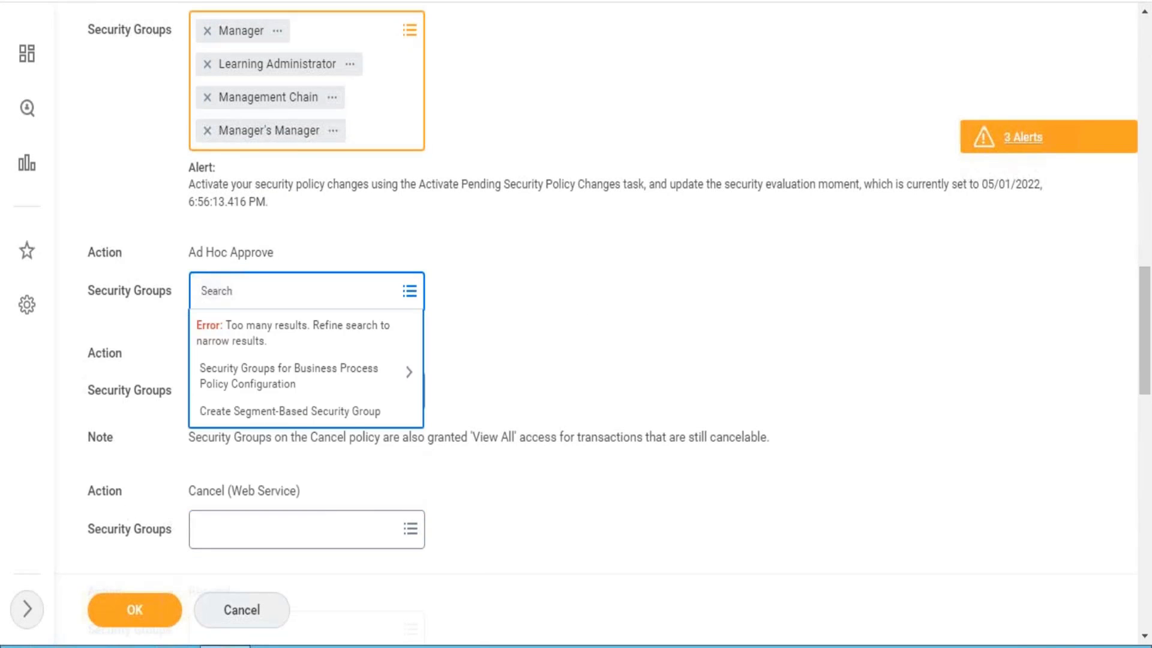
{"action": "type", "text": "implemneters"}
{"action": "key", "text": "Return"}
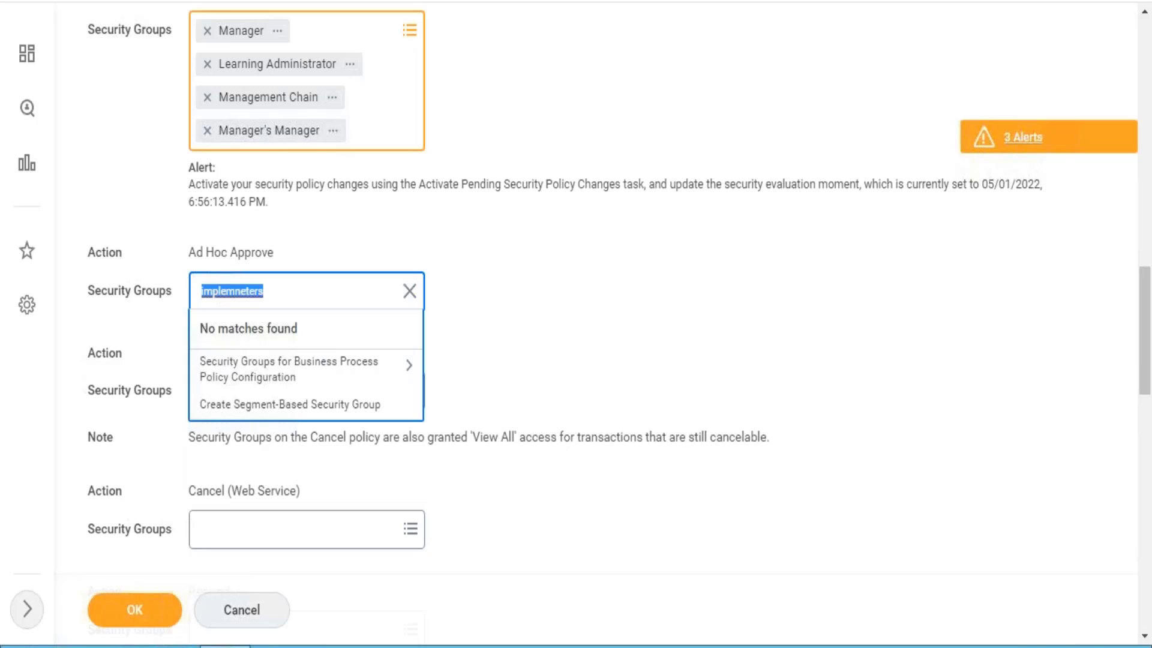
{"action": "type", "text": "im"}
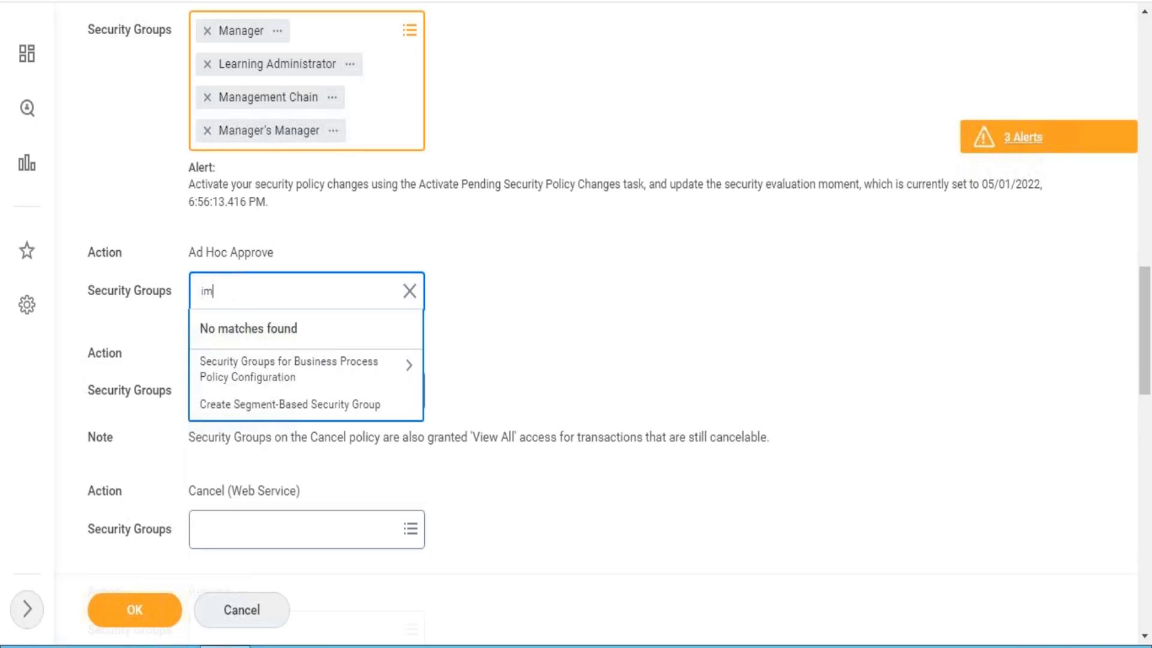
{"action": "type", "text": "plementers"}
{"action": "key", "text": "Return"}
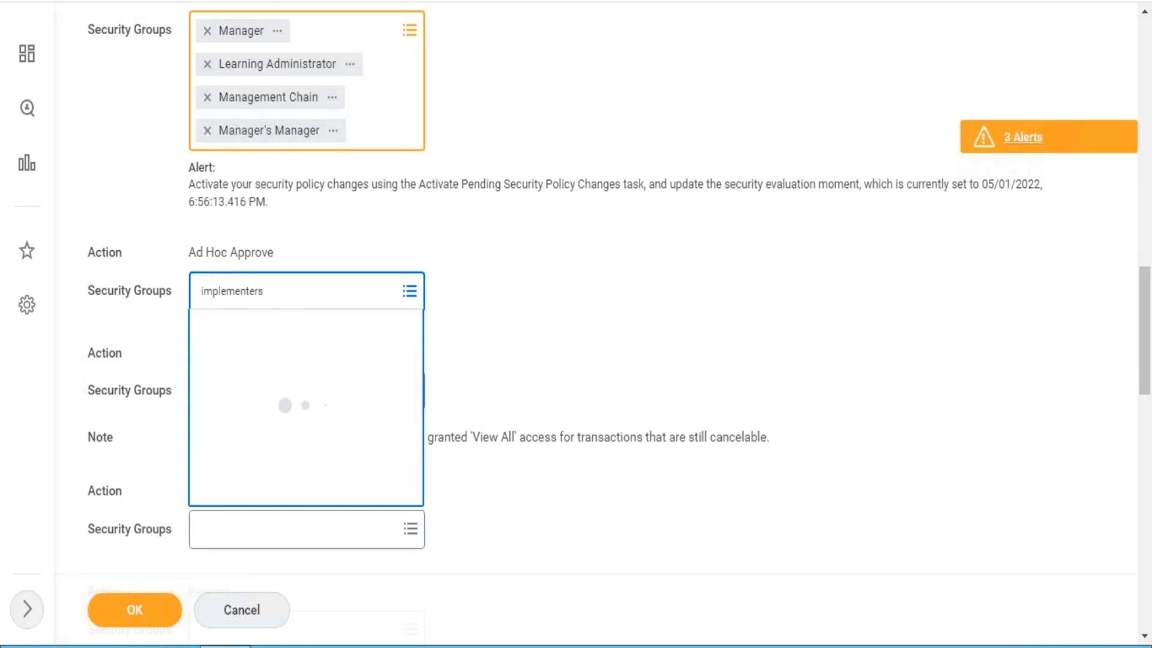
{"action": "left_click", "coordinate": [270, 369]}
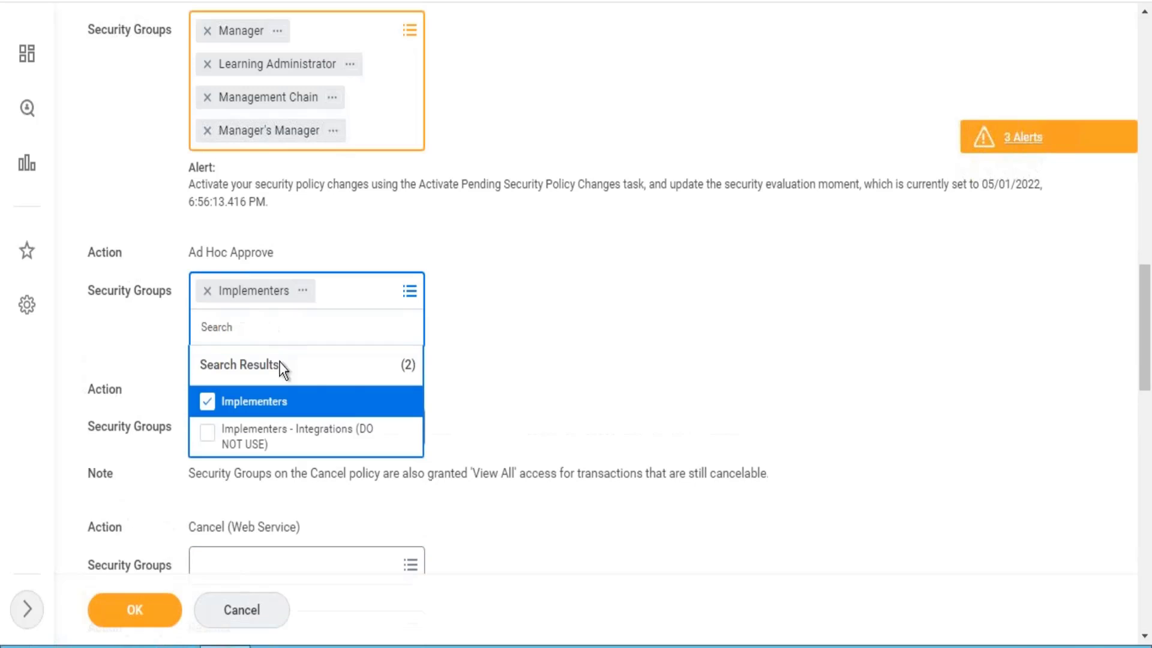
- Add the Implementers and Learning Administrator security groups to the Cancel (Web Service) action
{"action": "left_click_drag", "start_coordinate": [1147, 312], "coordinate": [1148, 387]}
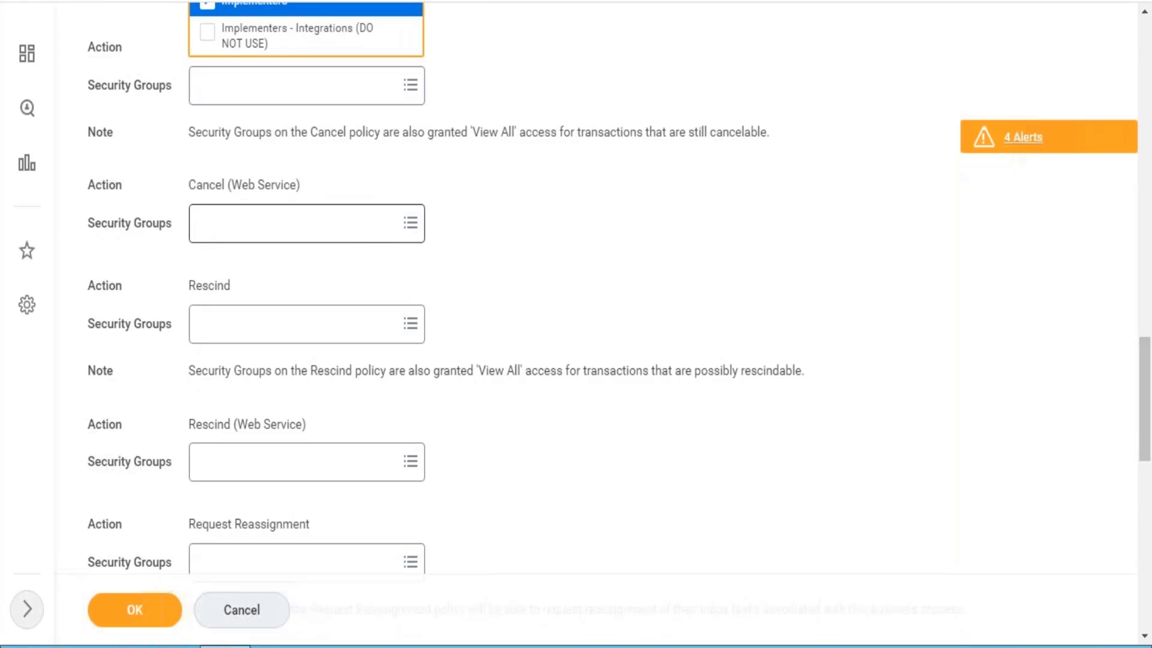
{"action": "left_click", "coordinate": [363, 232]}
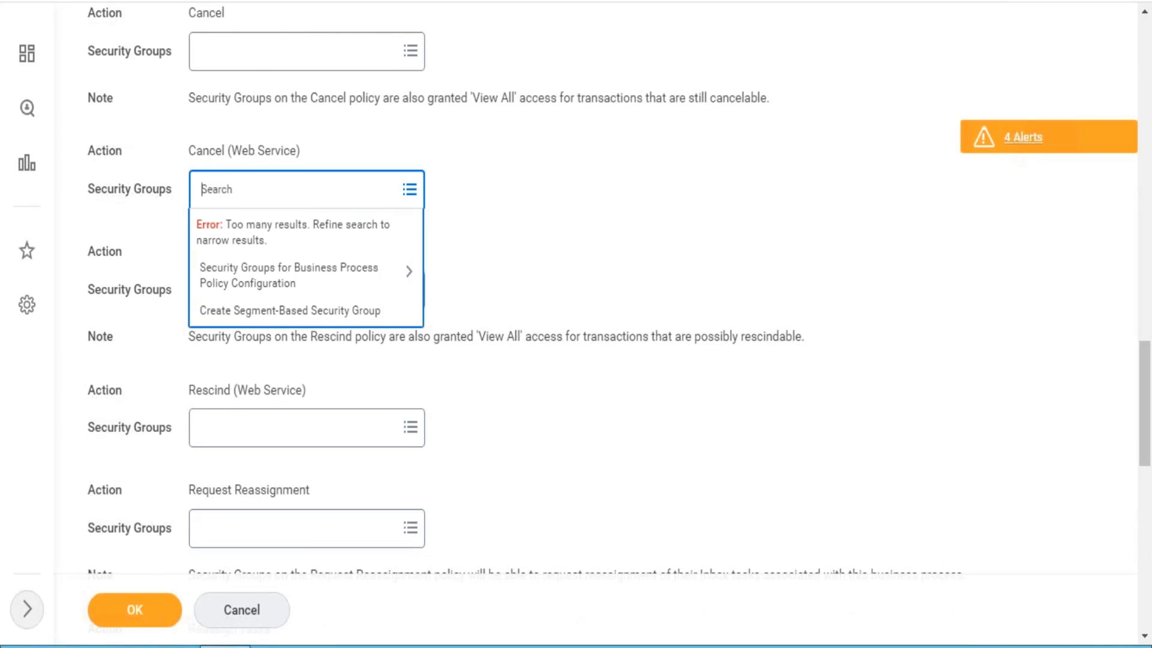
{"action": "type", "text": "implementer"}
{"action": "key", "text": "Return"}
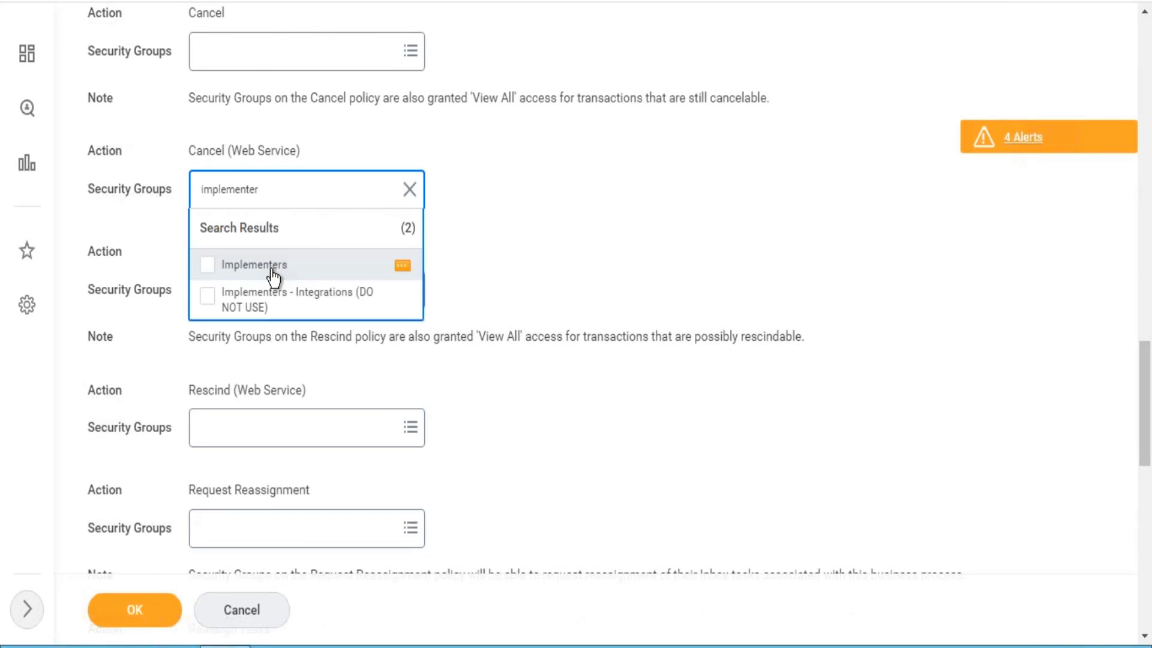
{"action": "left_click", "coordinate": [273, 277]}
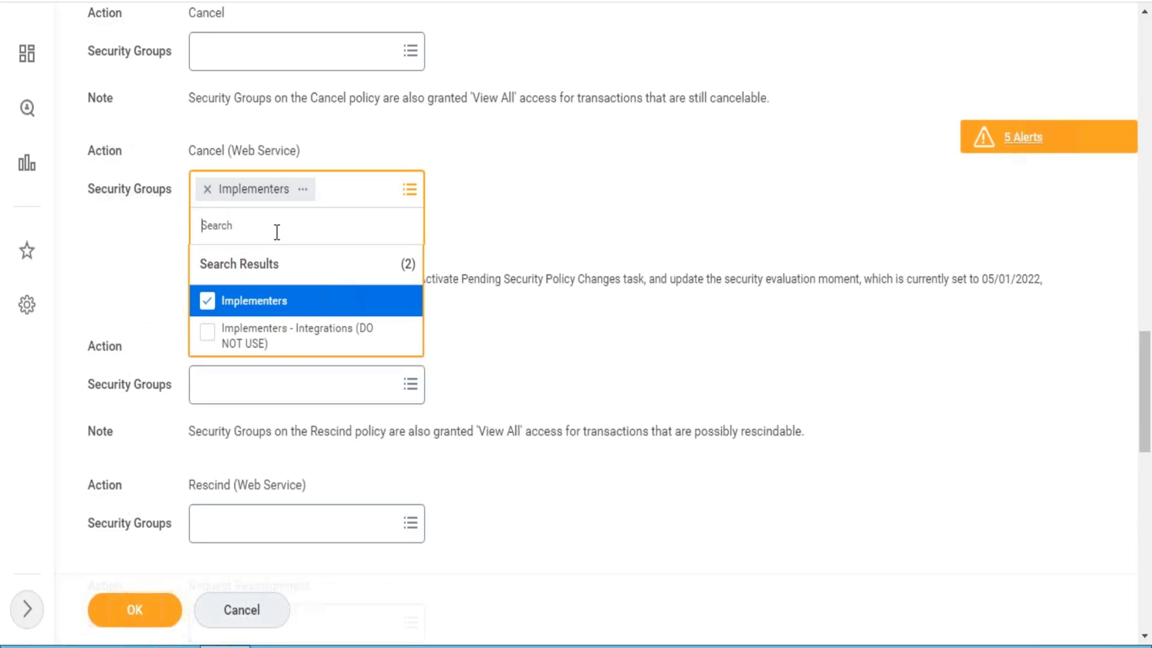
{"action": "type", "text": "learning admin"}
{"action": "key", "text": "Return"}
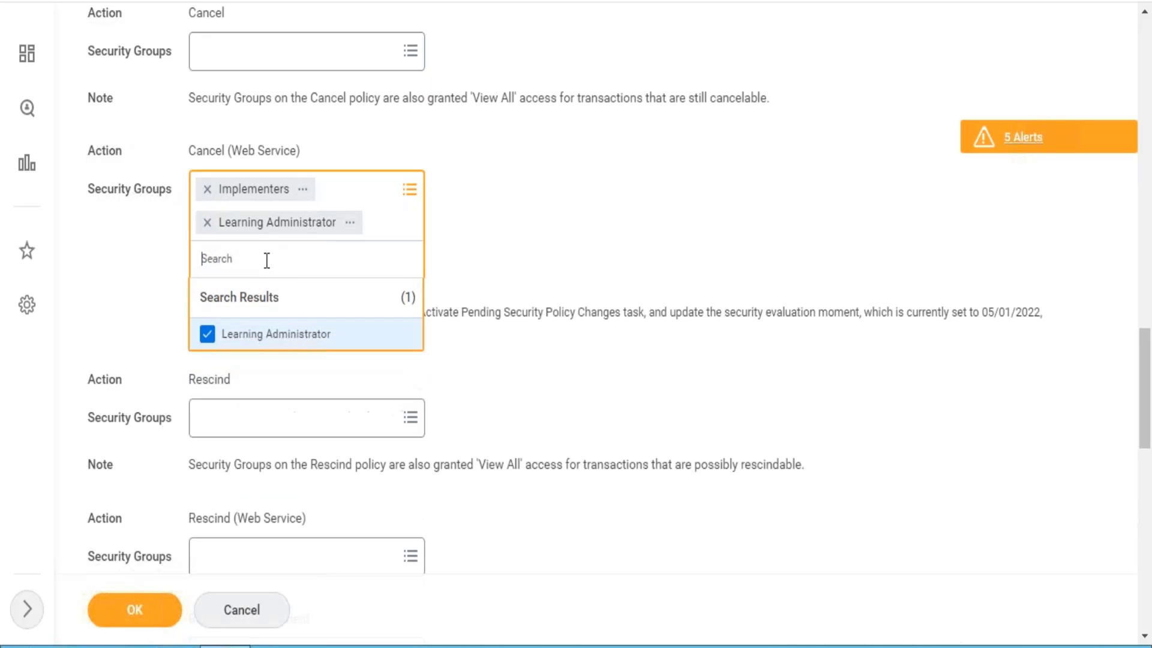
- Add the Learning Administrator security group to the Rescind action
{"action": "left_click", "coordinate": [235, 423]}
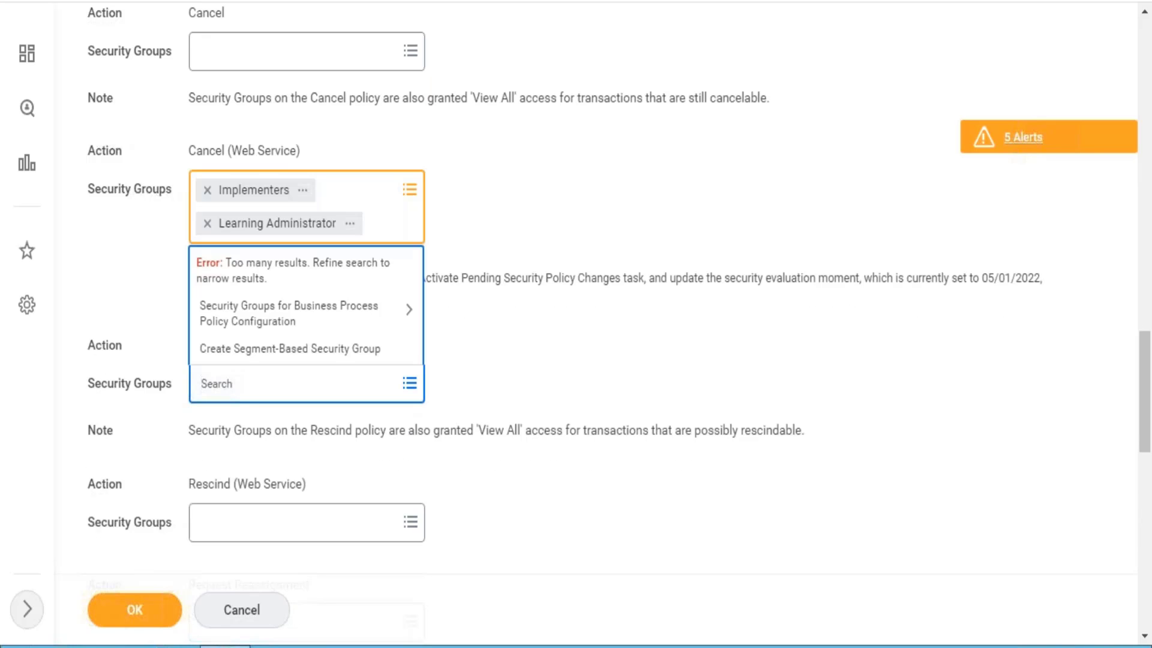
{"action": "type", "text": "learniadminng"}
{"action": "key", "text": "Left"}
{"action": "key", "text": "Left"}
{"action": "type", "text": "admin"}
{"action": "key", "text": "Return"}
{"action": "type", "text": "le"}
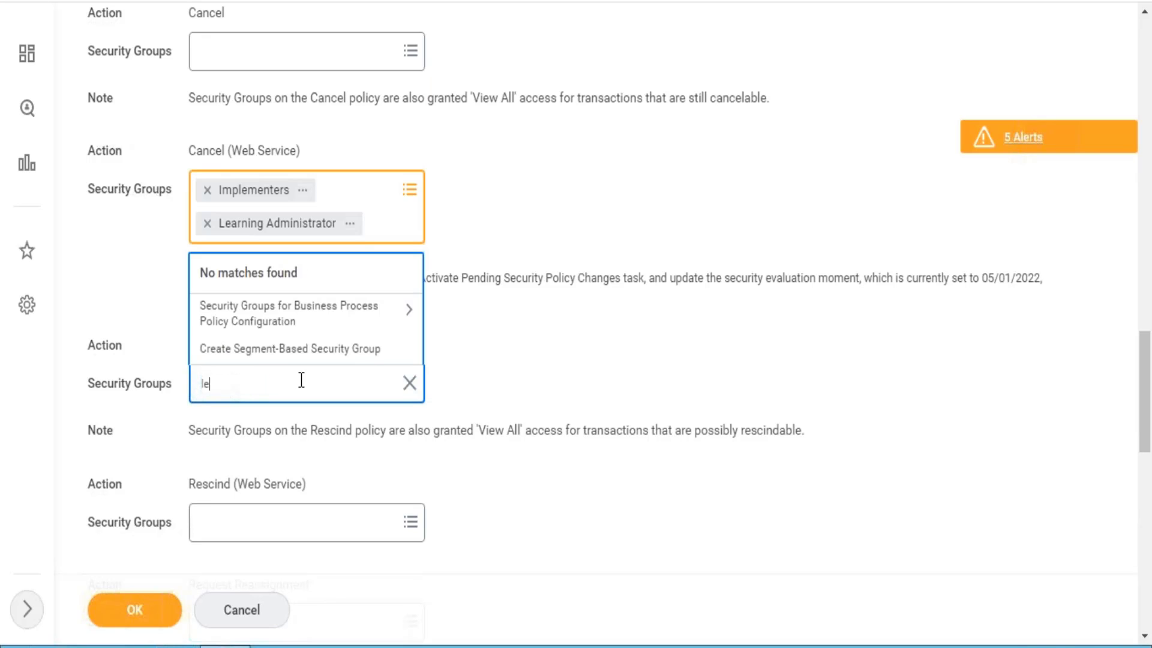
{"action": "type", "text": "arning admin"}
{"action": "key", "text": "Return"}
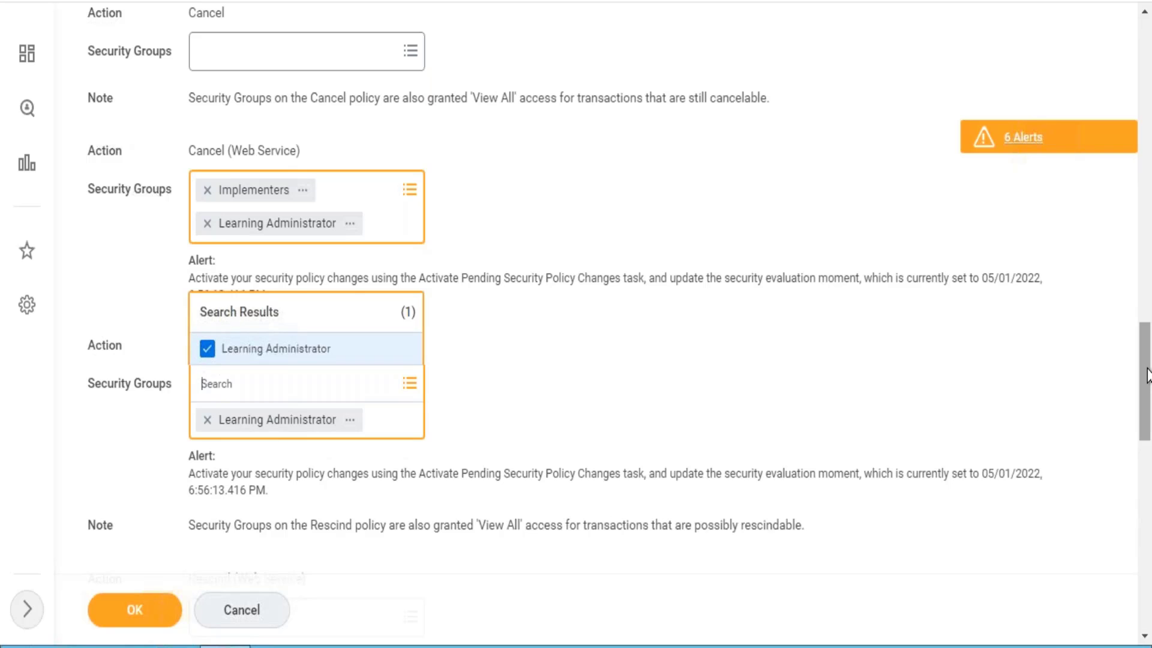
- Add the Learning Administrator security group to the Rescind (Web Service) action
{"action": "left_click_drag", "start_coordinate": [1147, 374], "coordinate": [1146, 444]}
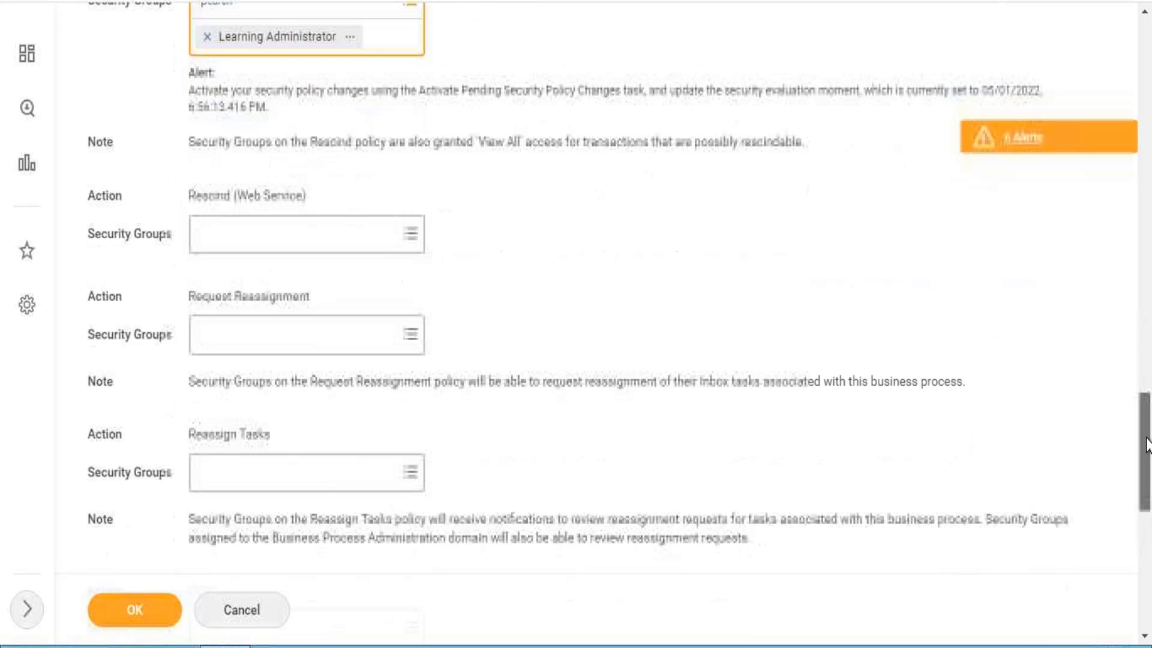
{"action": "left_click", "coordinate": [246, 233]}
{"action": "type", "text": "learn"}
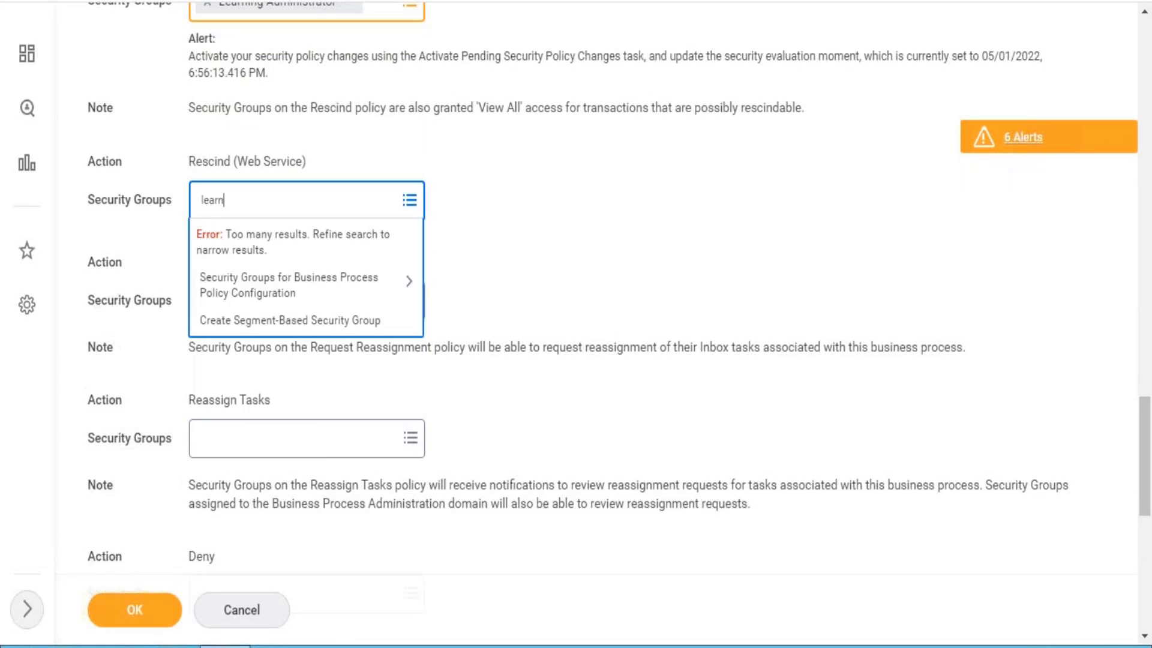
{"action": "type", "text": "ing admin"}
{"action": "key", "text": "Return"}
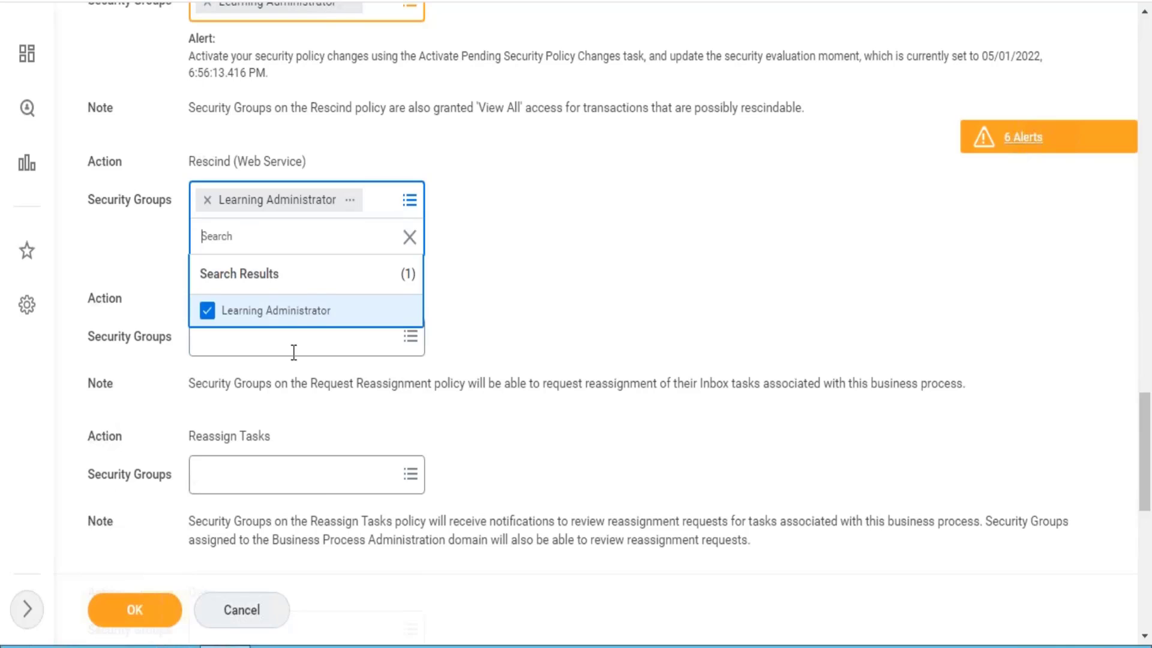
{"action": "left_click", "coordinate": [291, 355]}
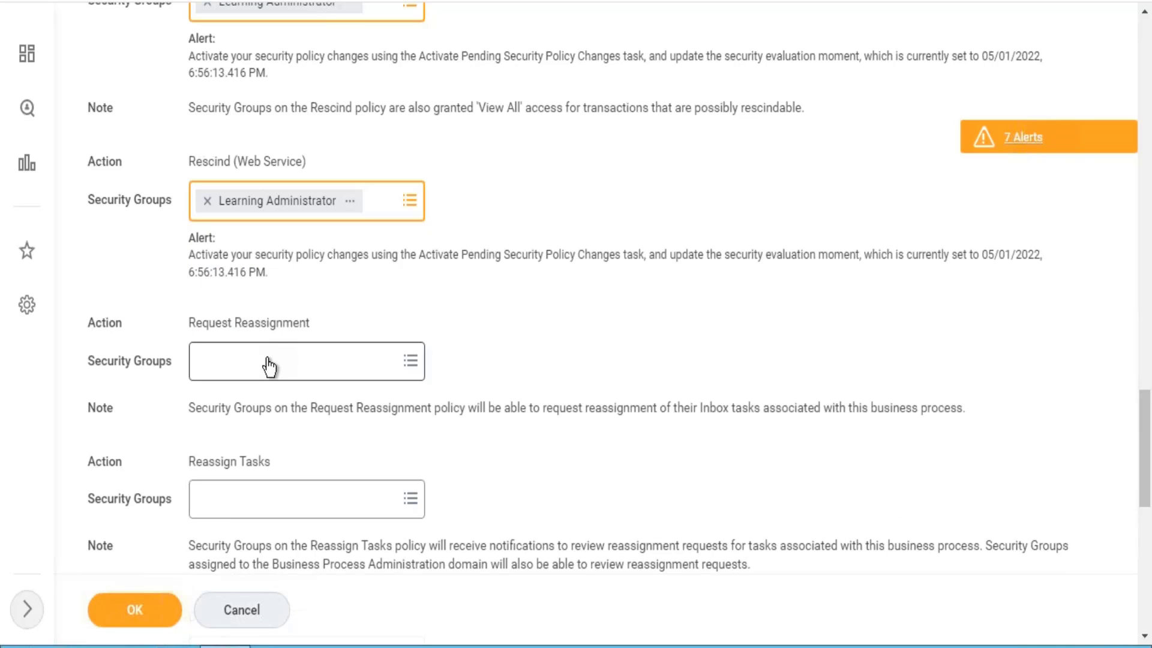
- Add the Learning Administrator security group to the Request Reassignment action
{"action": "left_click", "coordinate": [267, 366]}
{"action": "type", "text": "learn"}
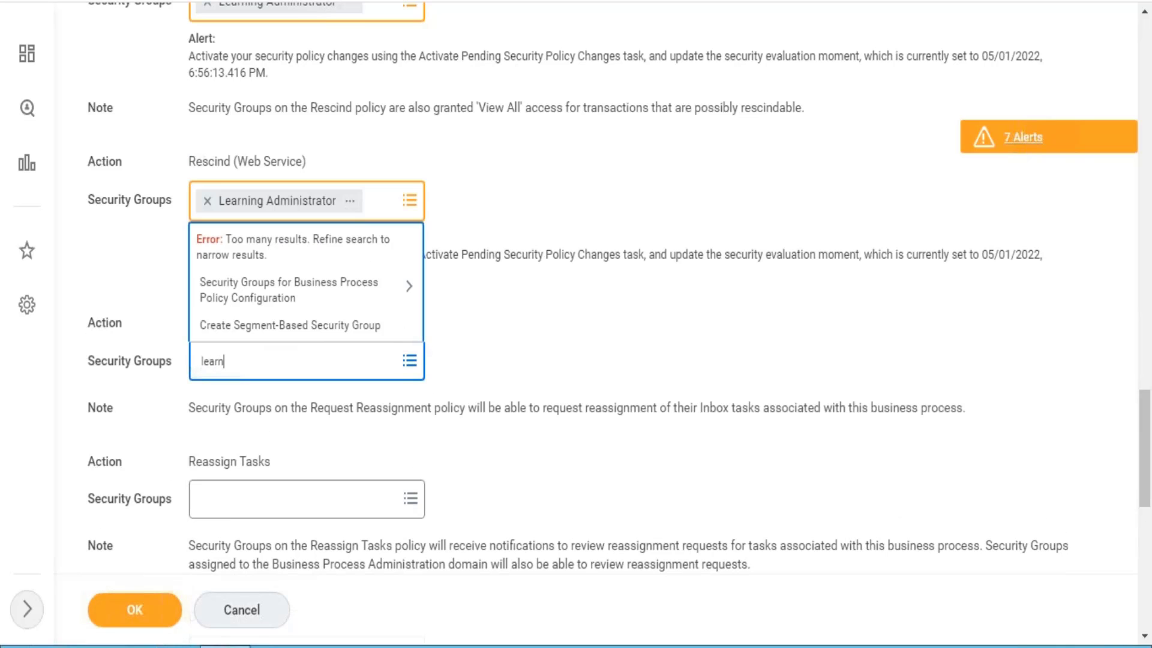
{"action": "type", "text": "ing admin"}
{"action": "key", "text": "Return"}
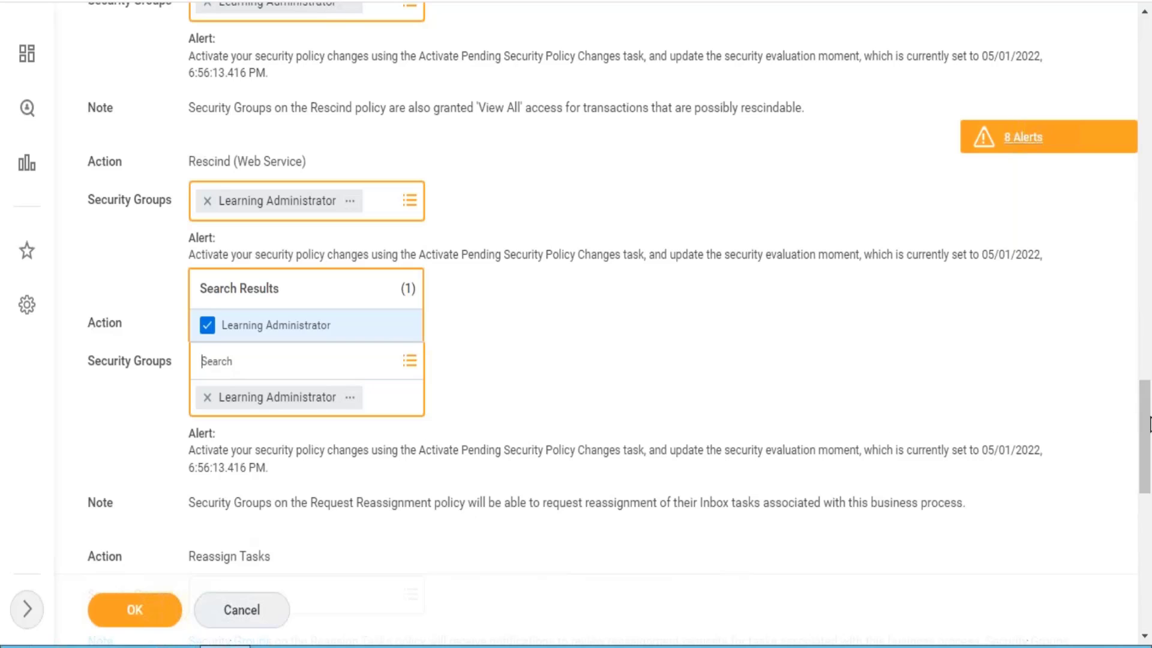
- Add the Learning Administrator security group to the Reassign Tasks action
{"action": "scroll", "coordinate": [1146, 459], "scroll_direction": "down", "scroll_amount": 1}
{"action": "scroll", "coordinate": [1147, 459], "scroll_direction": "down", "scroll_amount": 5}
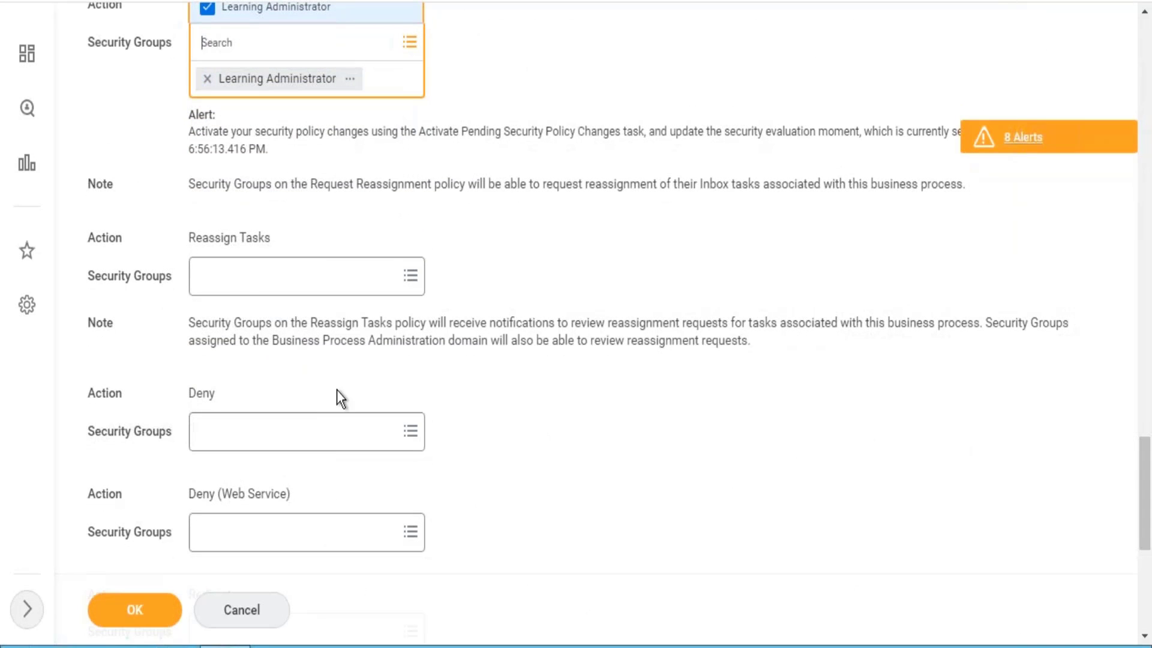
{"action": "left_click", "coordinate": [243, 288]}
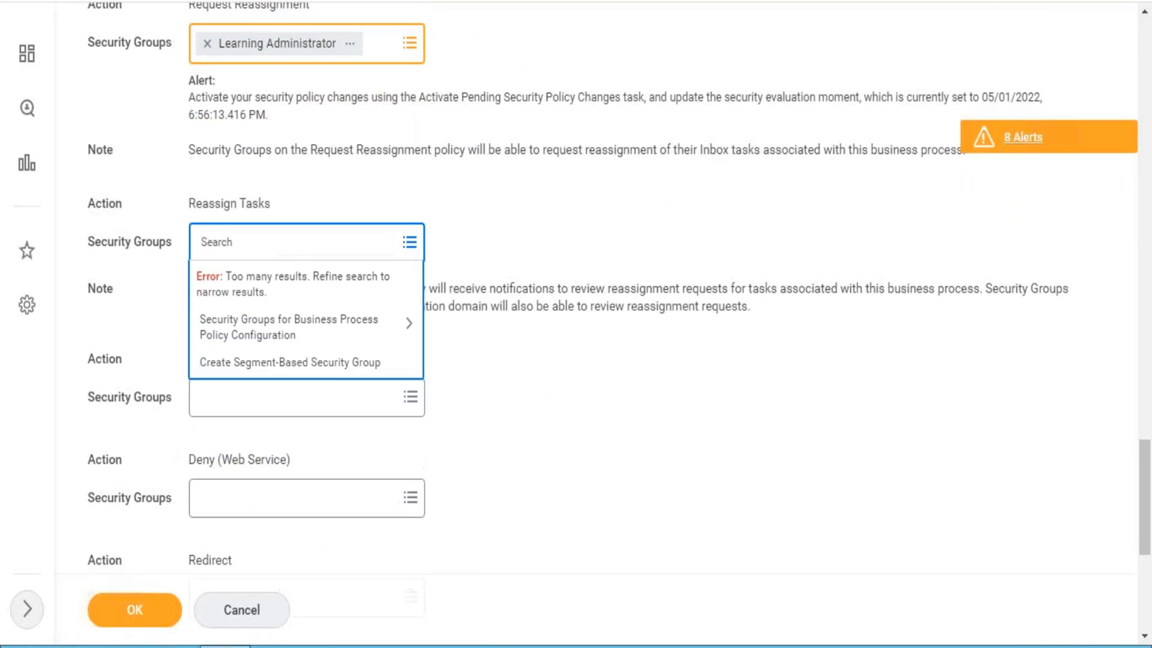
{"action": "type", "text": "learning admin"}
{"action": "key", "text": "Return"}
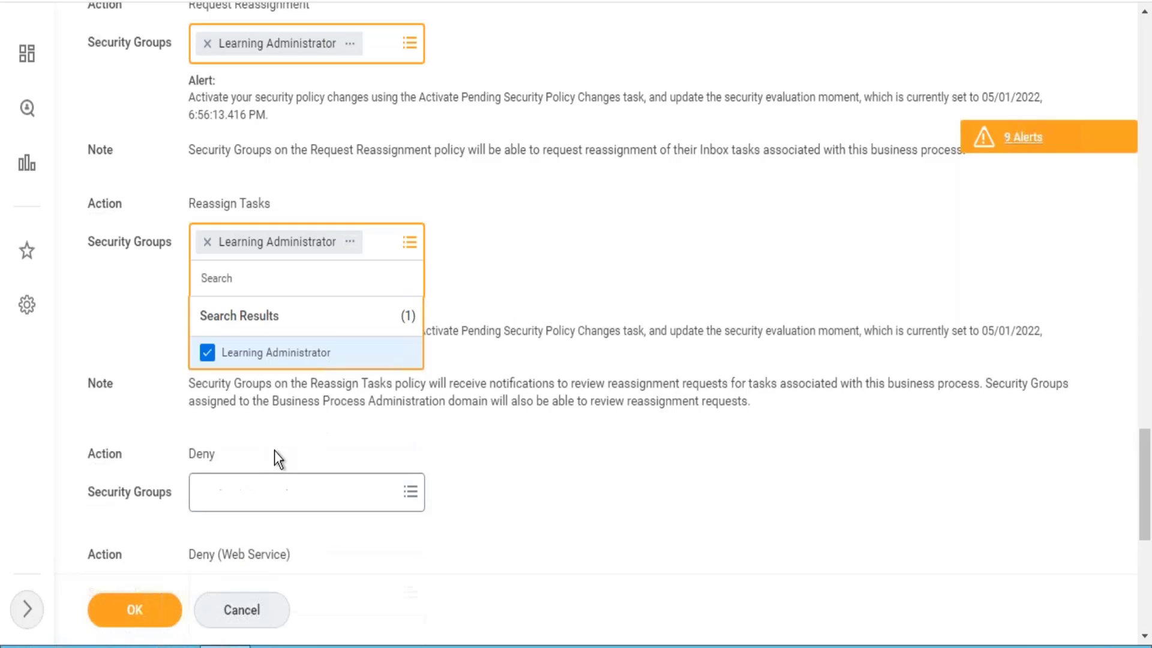
- Add the Learning Administrator security group to the Deny action
{"action": "left_click", "coordinate": [294, 492]}
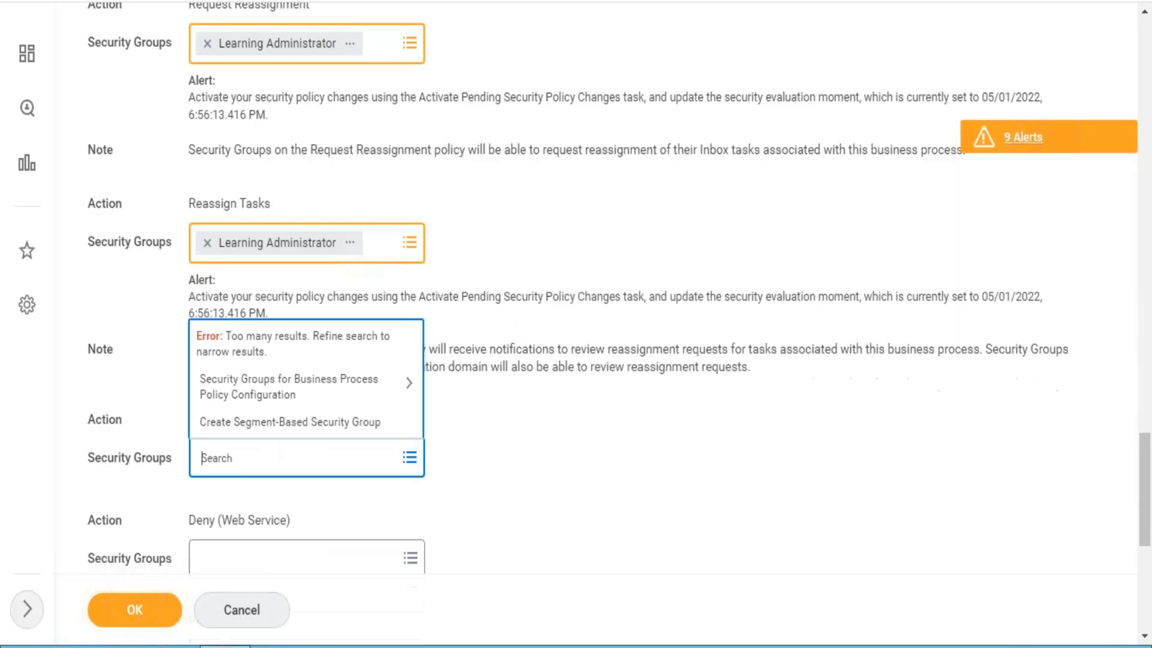
{"action": "type", "text": "learning admin"}
{"action": "key", "text": "Return"}
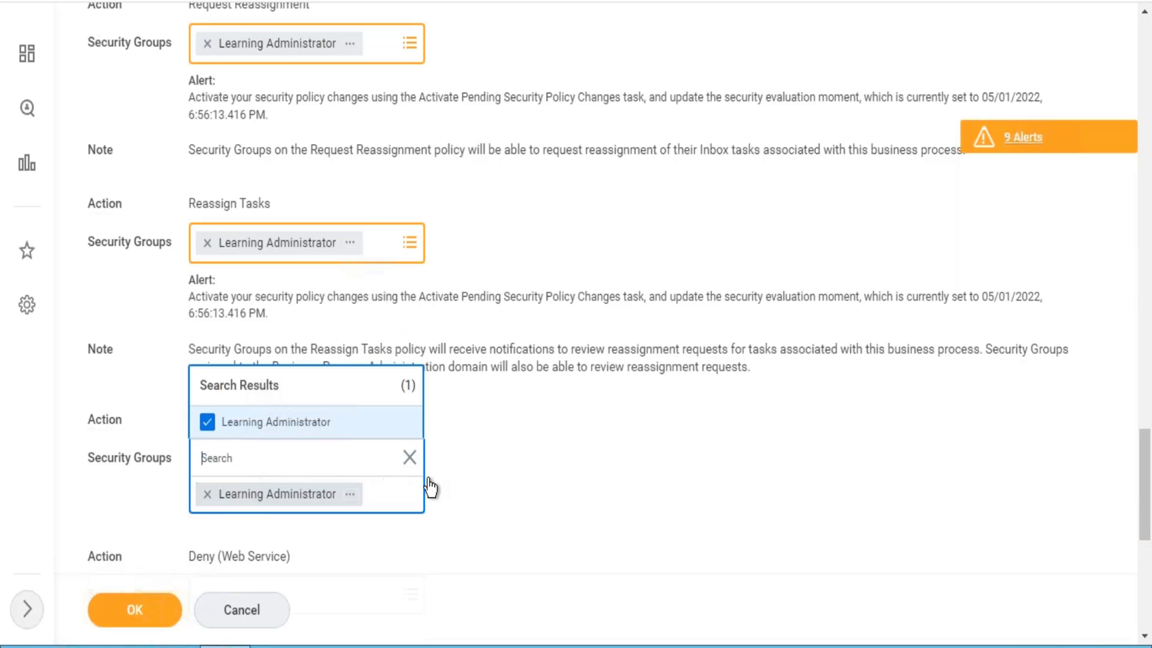
- Add the Learning Administrator security group to the Deny (Web Service) action
{"action": "left_click_drag", "start_coordinate": [1147, 448], "coordinate": [1147, 531]}
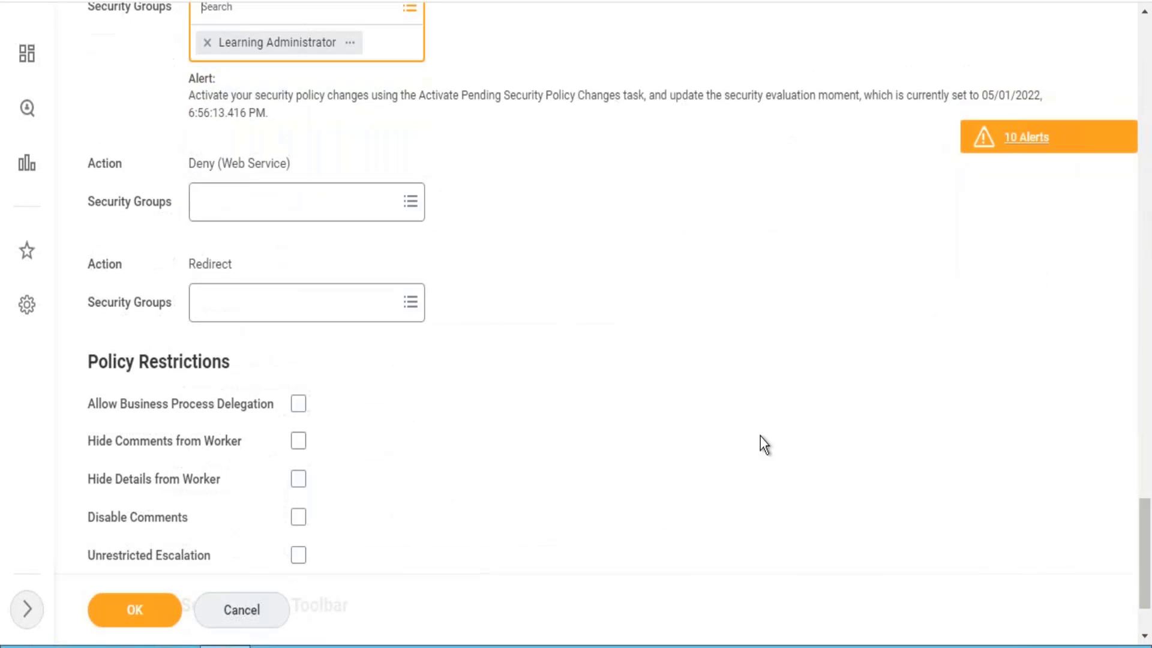
{"action": "left_click", "coordinate": [252, 215]}
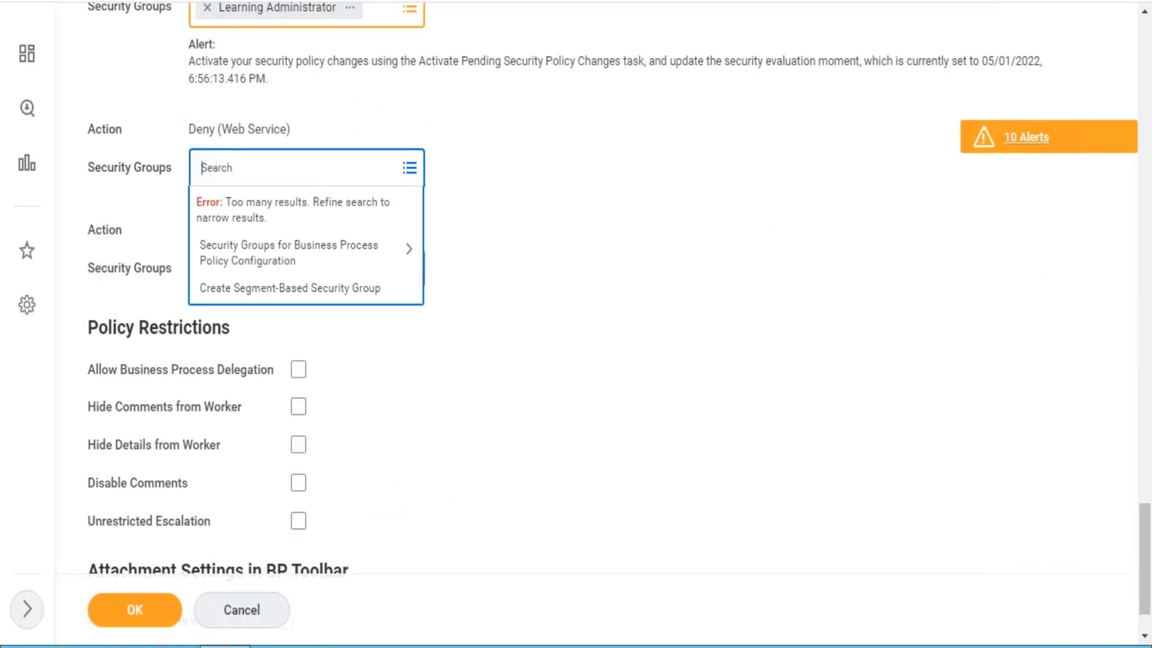
{"action": "type", "text": "learning admin"}
{"action": "key", "text": "Return"}
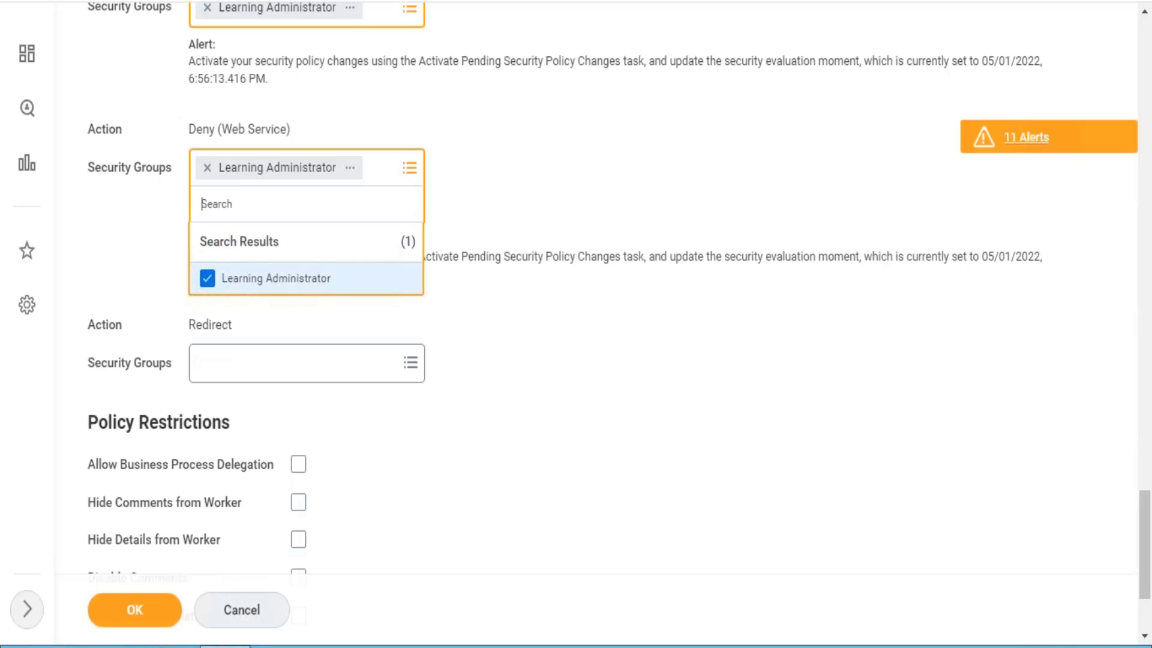
{"action": "left_click", "coordinate": [636, 384]}
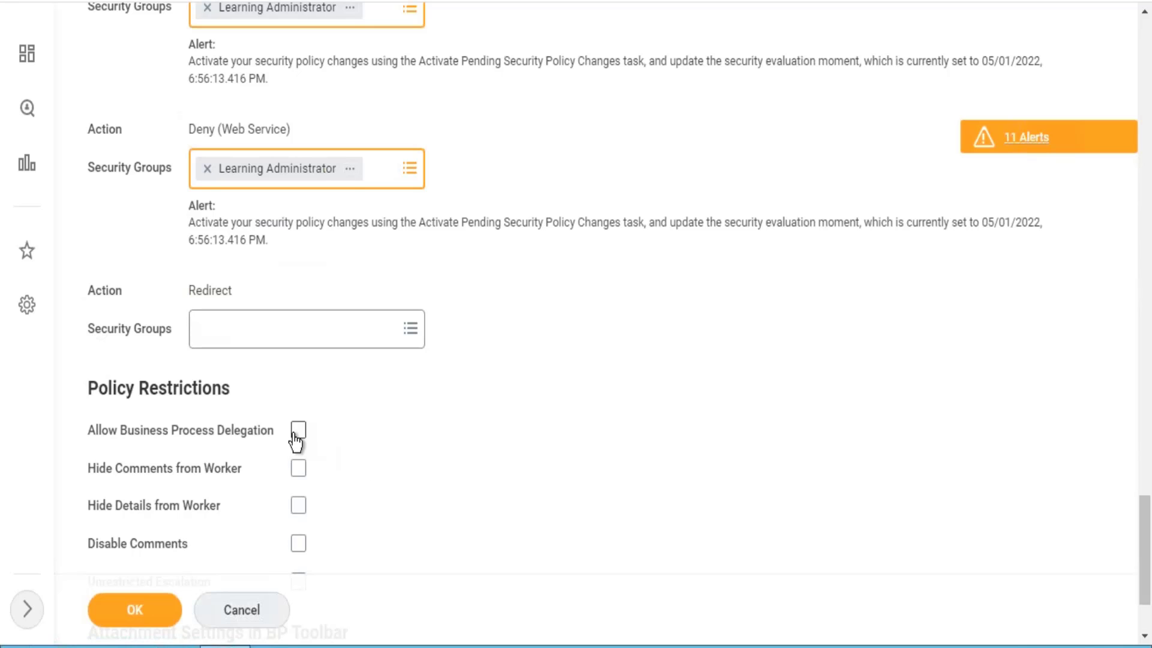
- Allow business process delegation in the policy restrictions and save the Enroll in Content security policy
{"action": "left_click", "coordinate": [296, 437]}
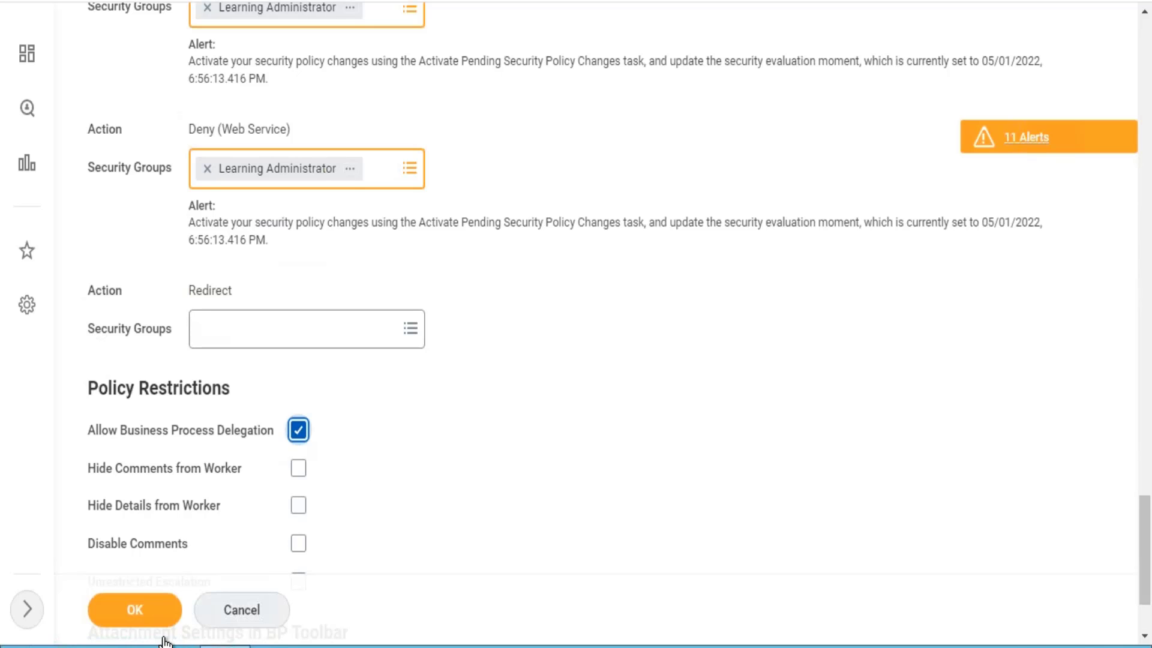
{"action": "left_click", "coordinate": [142, 614]}
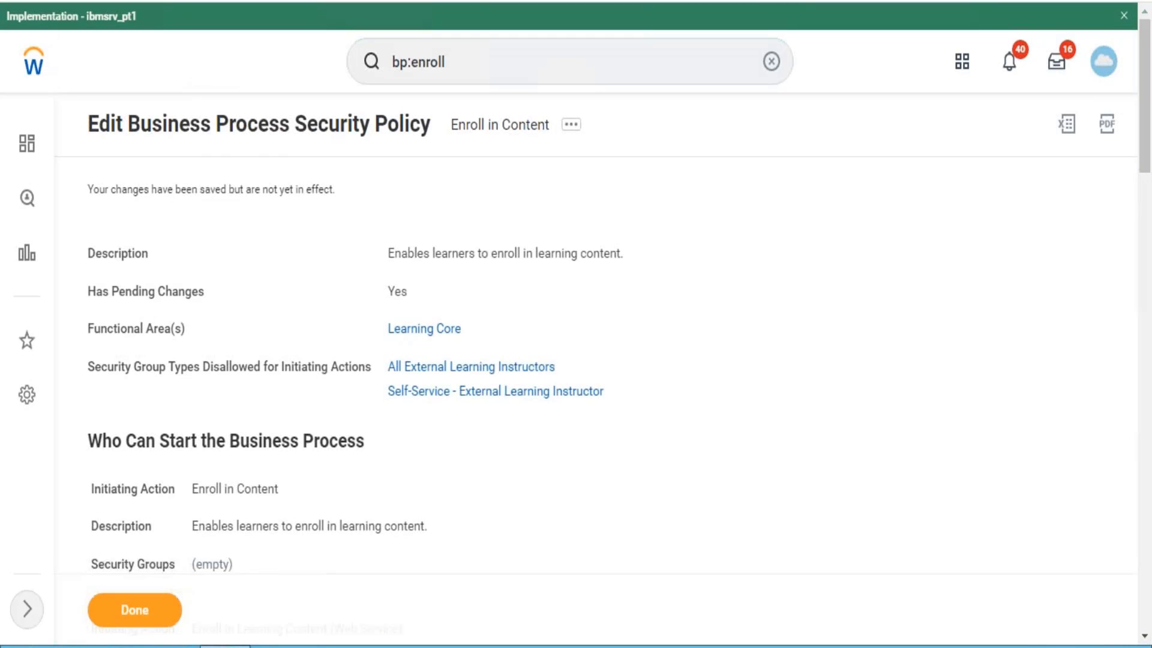
- Search for "activate" and open the Activate Pending Security Policy Changes task
{"action": "left_click", "coordinate": [500, 67]}
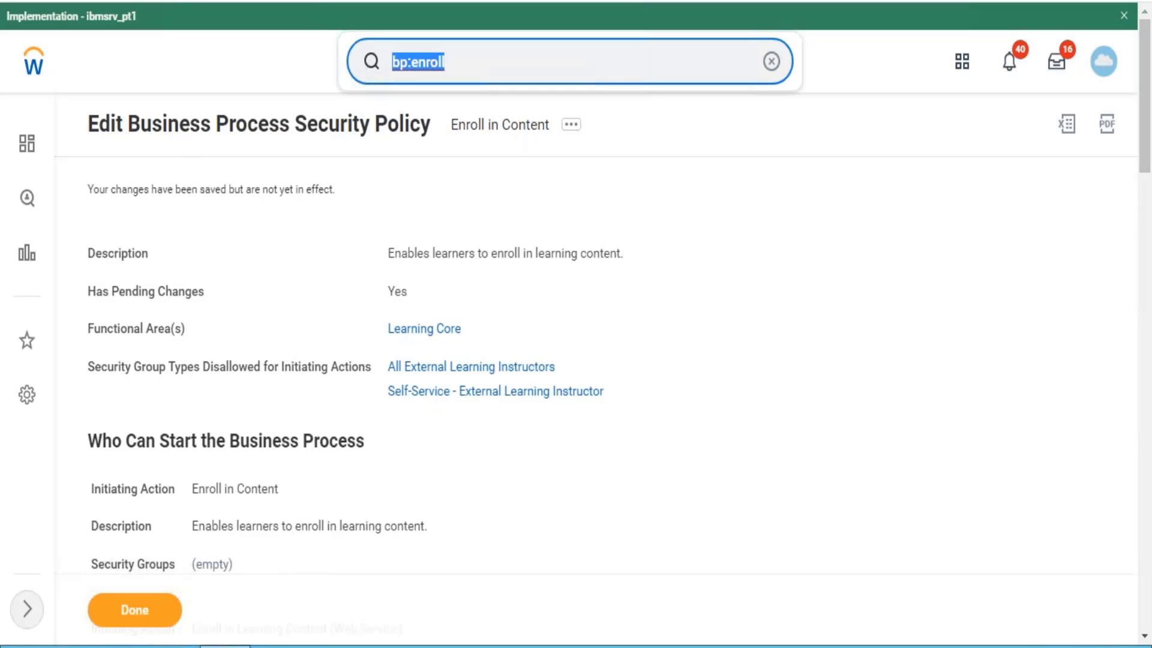
{"action": "type", "text": "acti"}
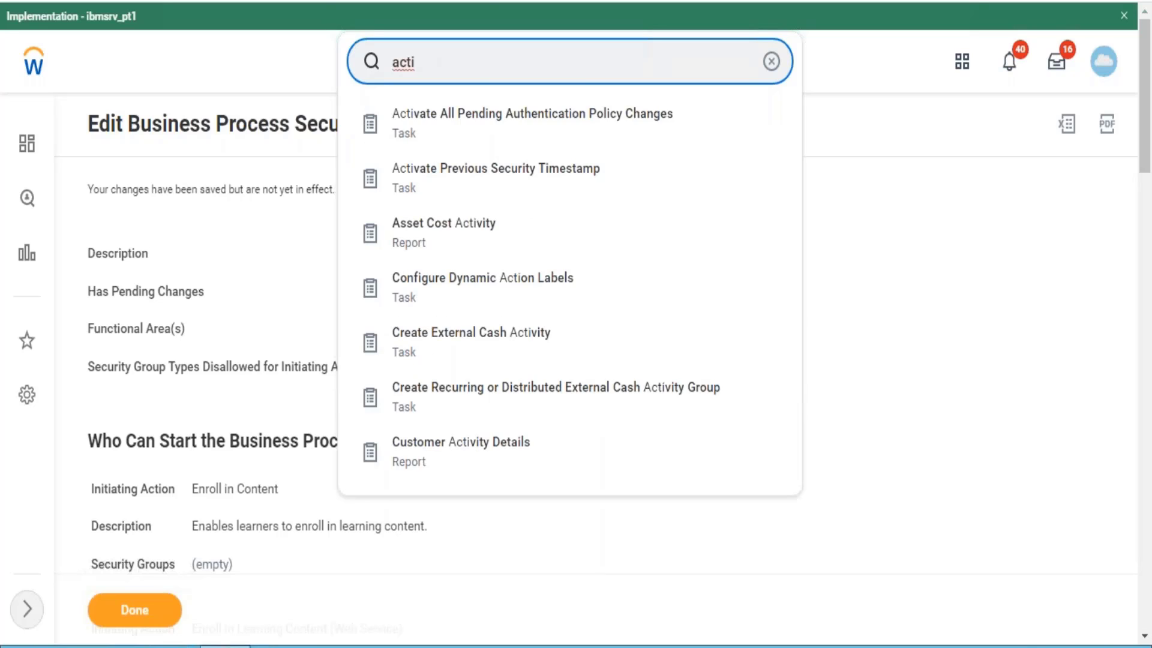
{"action": "type", "text": "vate"}
{"action": "left_click", "coordinate": [498, 243]}
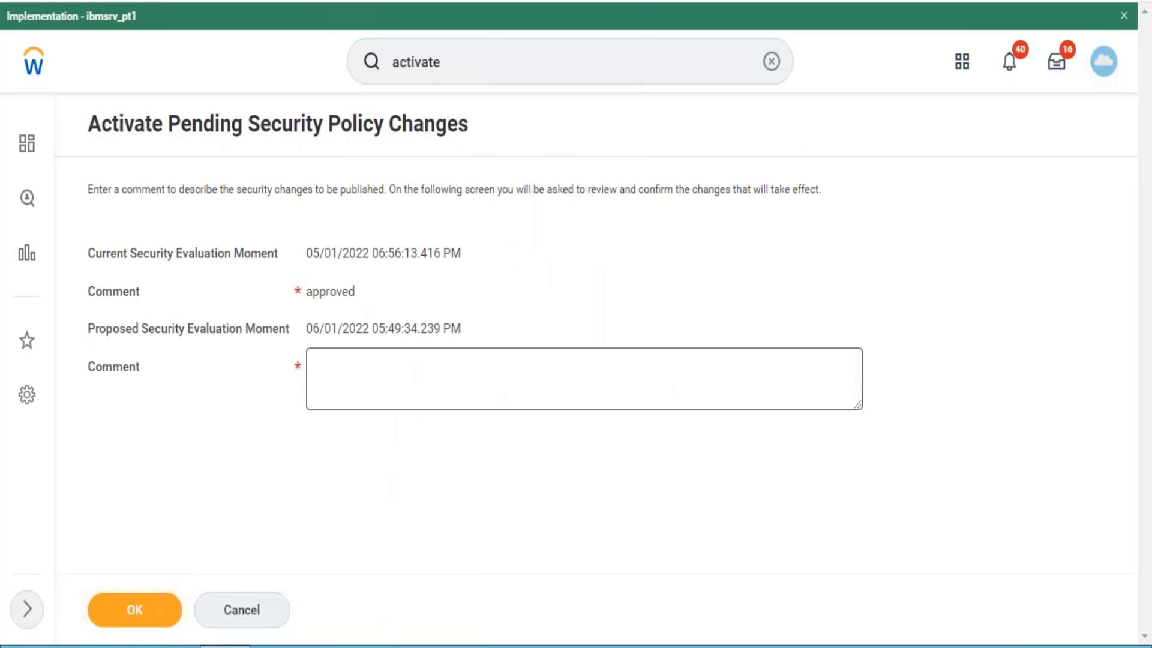
- Activate the pending security policy changes with the comment "test" and confirm the activation
{"action": "left_click", "coordinate": [416, 374]}
{"action": "type", "text": "test"}
{"action": "key", "text": "ctrl+a"}
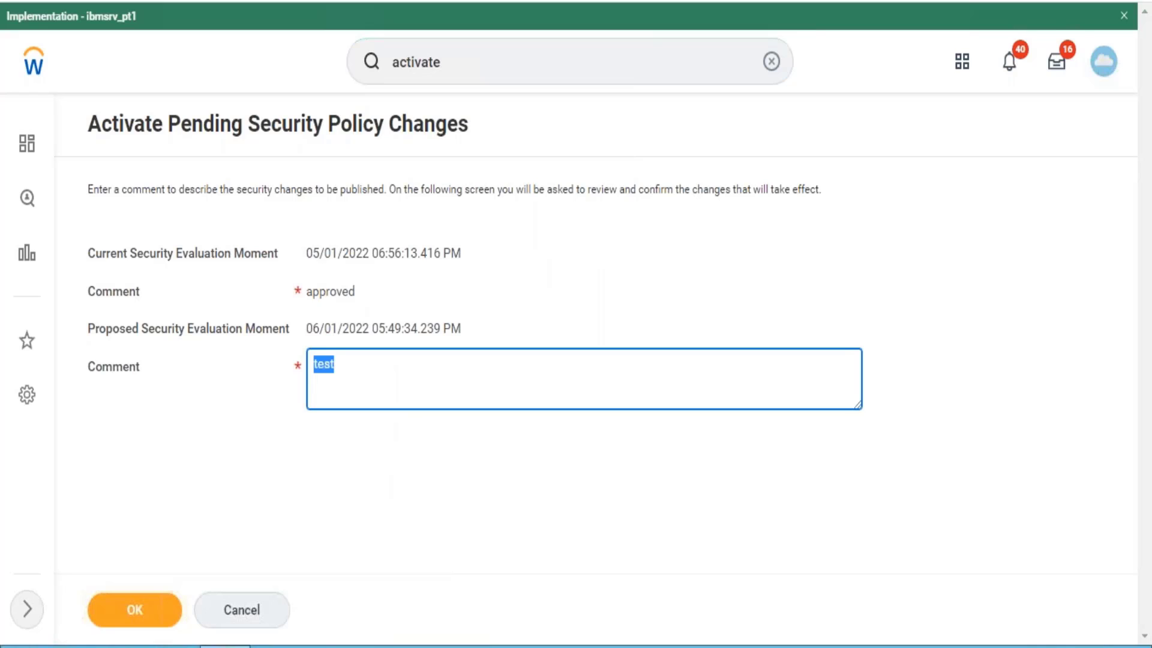
{"action": "left_click", "coordinate": [135, 611]}
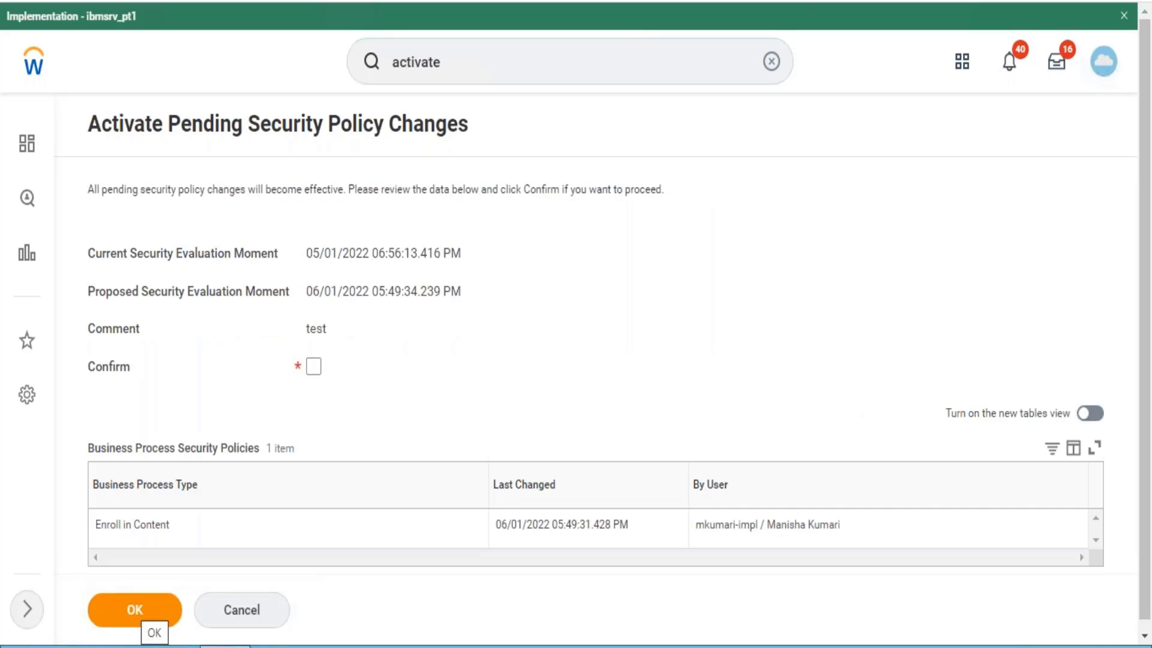
{"action": "left_click", "coordinate": [313, 366]}
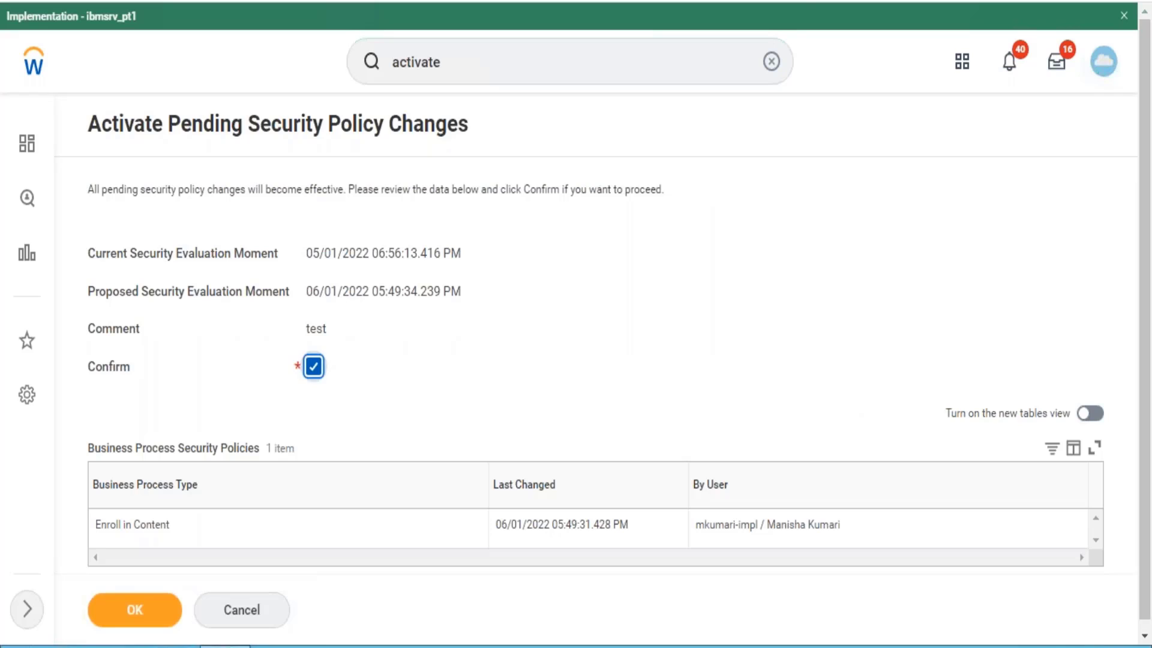
{"action": "left_click", "coordinate": [139, 618]}
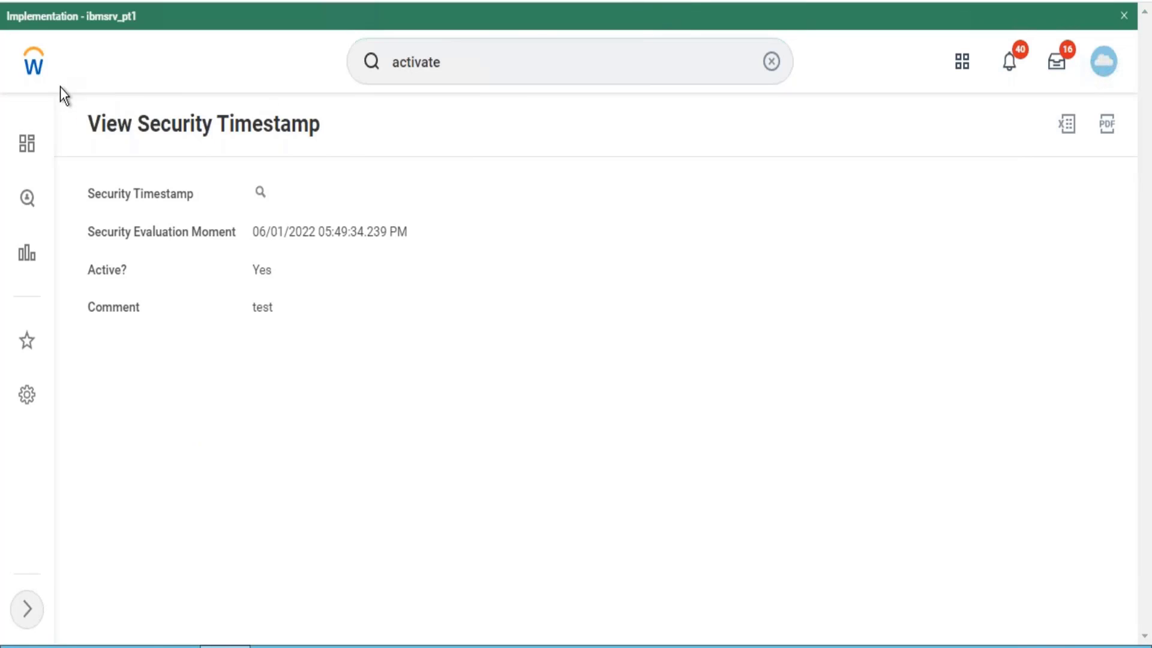
- Open the Learning app and browse the learning catalog from the Discover page
{"action": "left_click", "coordinate": [41, 71]}
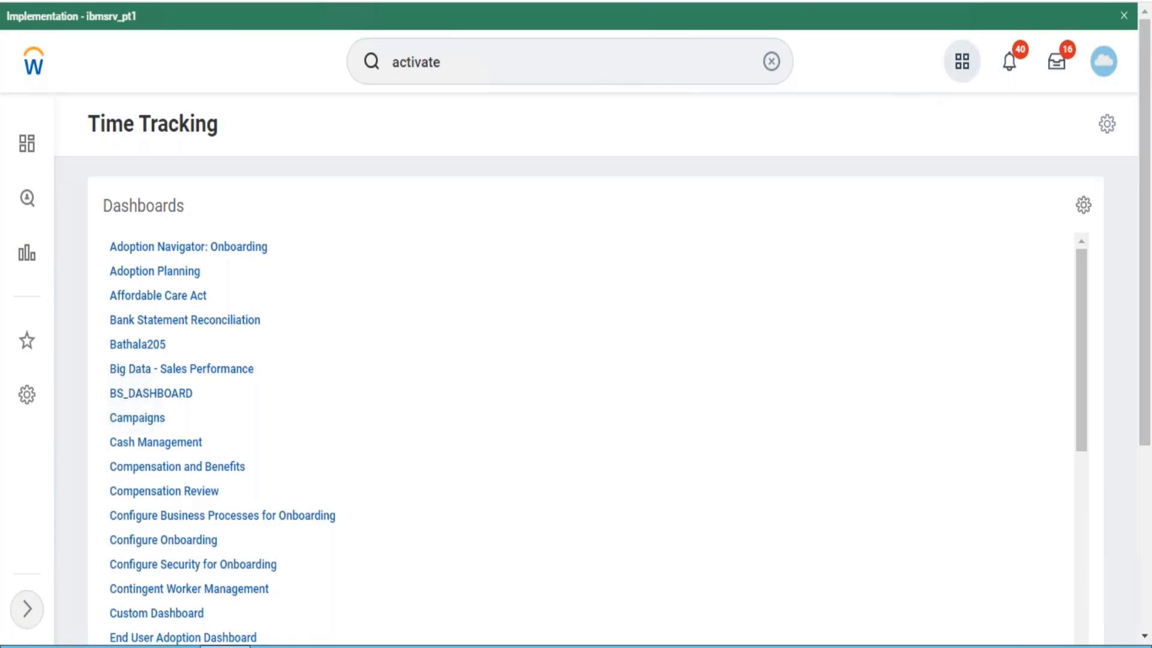
{"action": "left_click", "coordinate": [962, 62]}
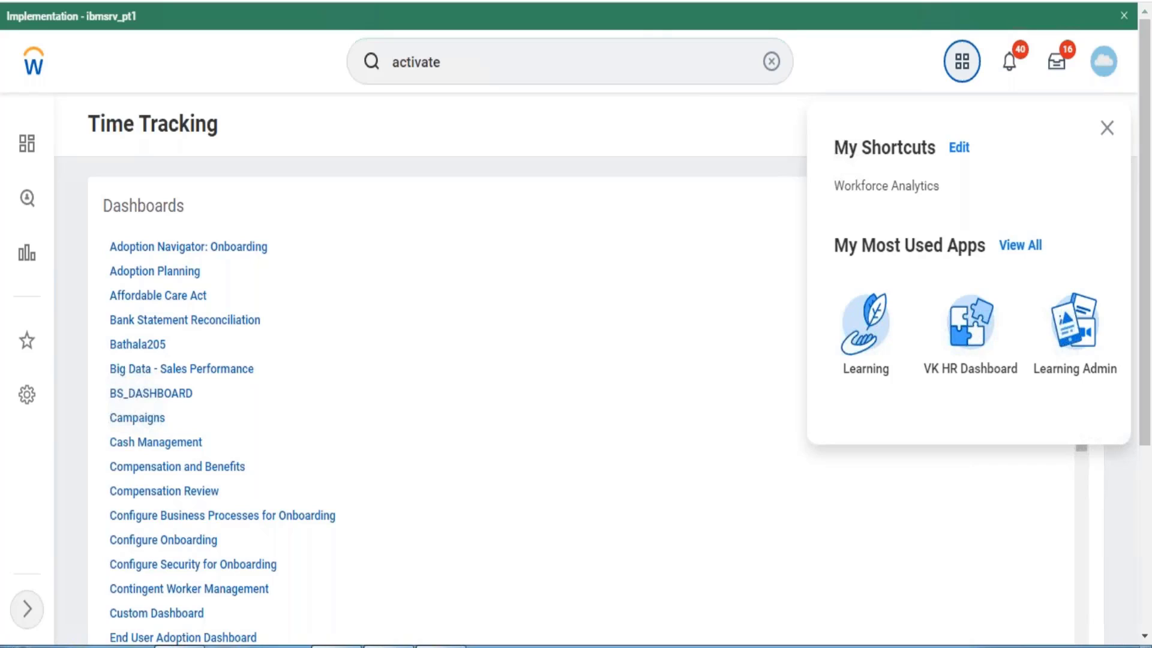
{"action": "left_click", "coordinate": [879, 335]}
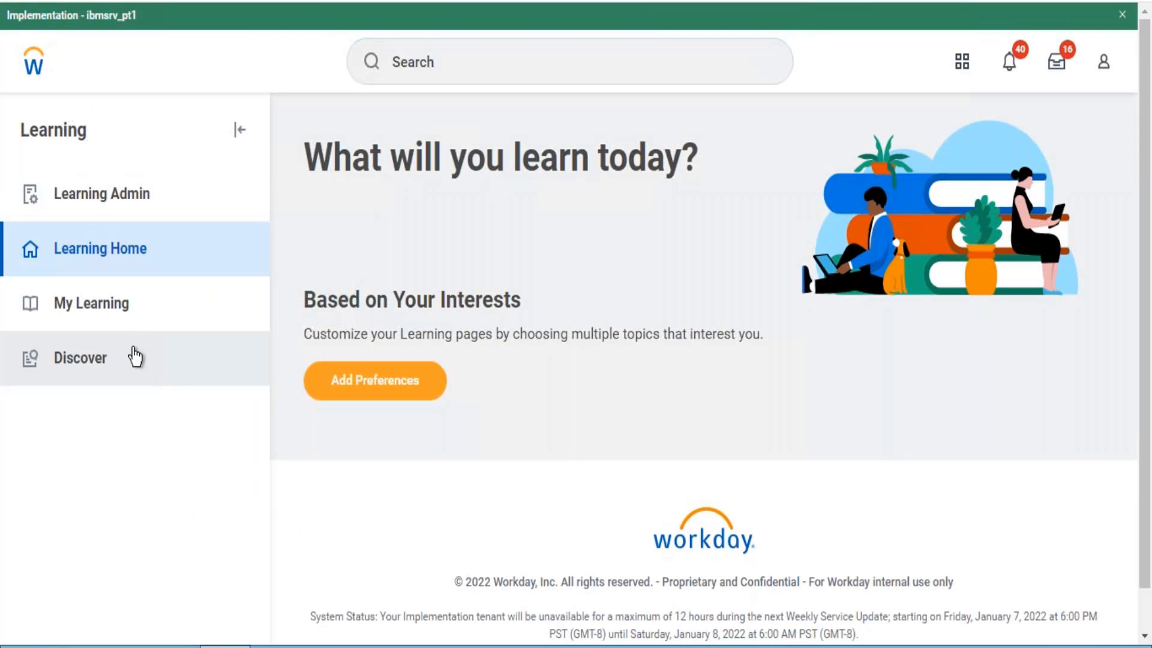
{"action": "left_click", "coordinate": [127, 364]}
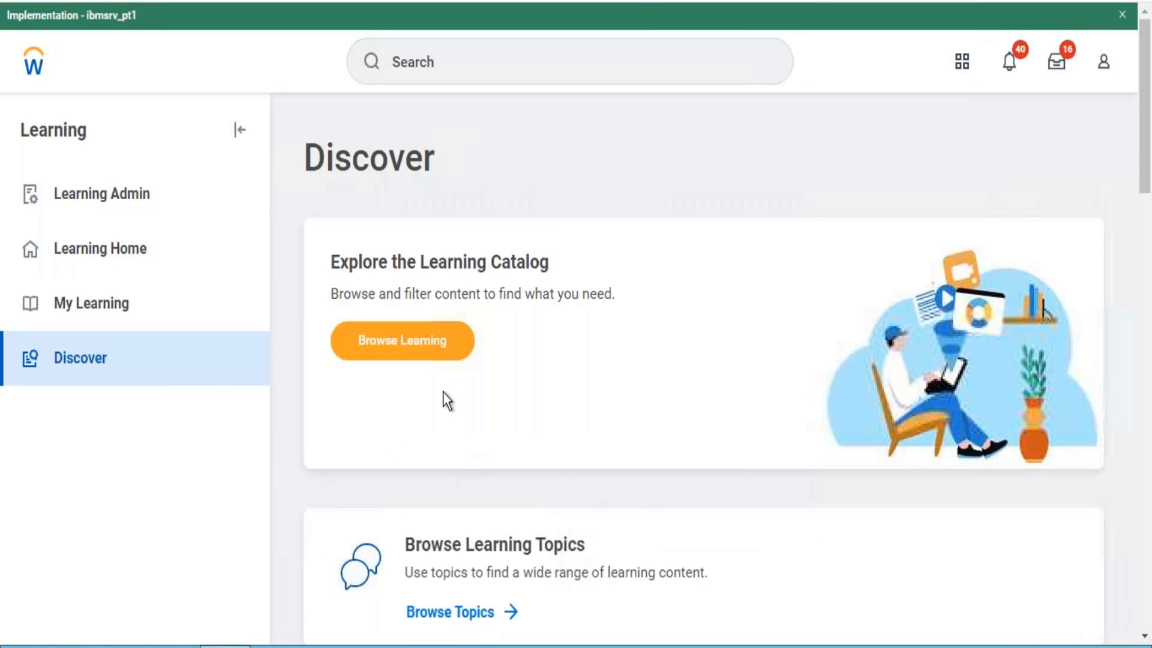
{"action": "left_click", "coordinate": [428, 342]}
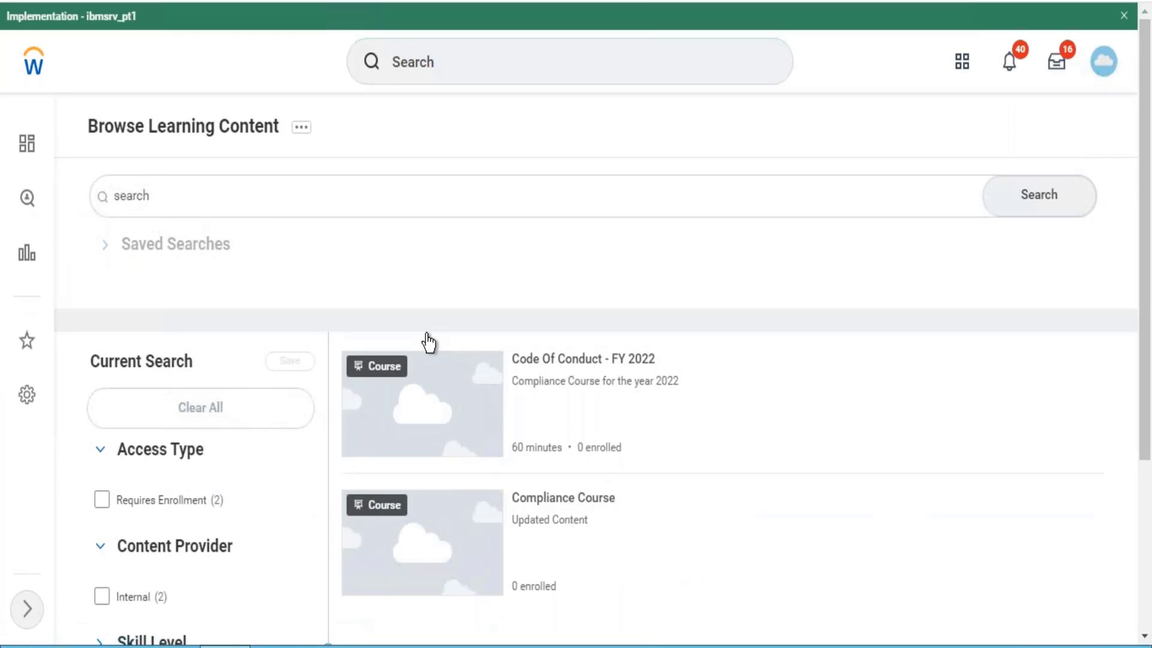
- Open the Code Of Conduct - FY 2022 course and review its lessons, details and enrollment options
{"action": "left_click", "coordinate": [557, 360]}
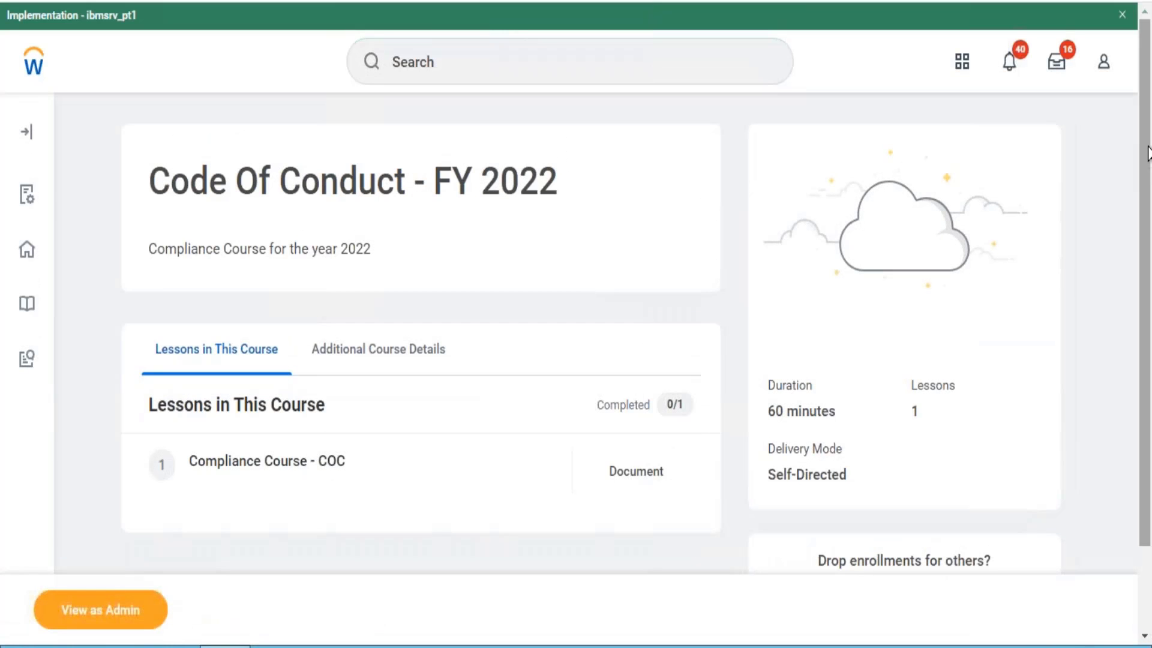
{"action": "scroll", "coordinate": [1141, 192], "scroll_direction": "down", "scroll_amount": 2}
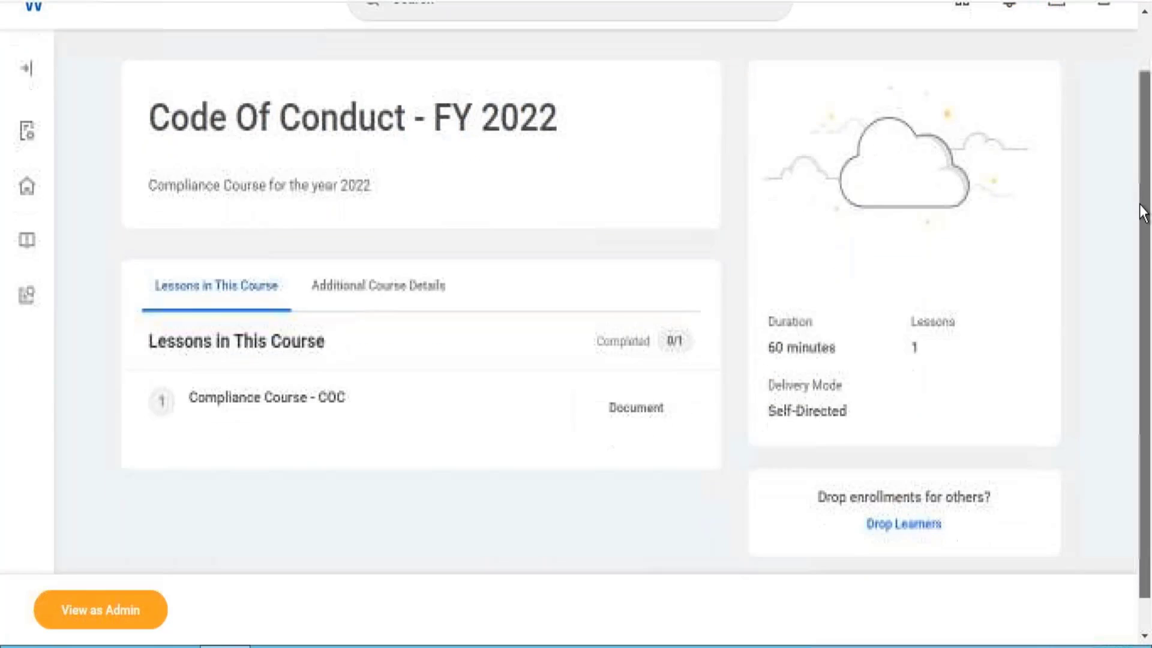
{"action": "scroll", "coordinate": [1140, 288], "scroll_direction": "up", "scroll_amount": 2}
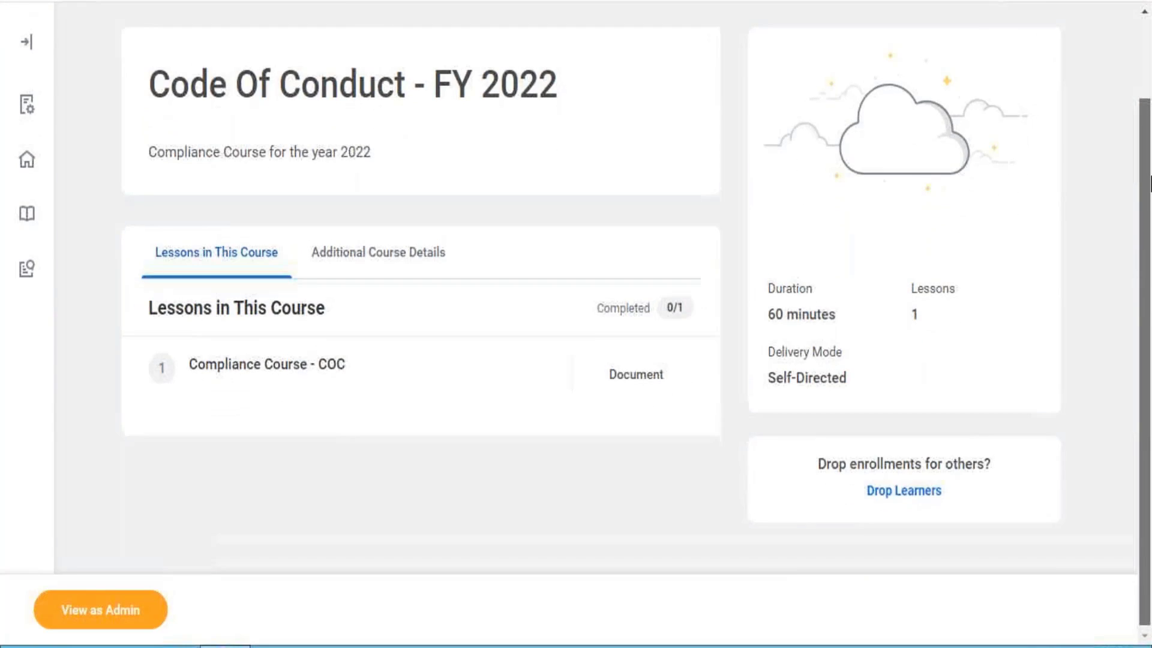
{"action": "scroll", "coordinate": [1143, 287], "scroll_direction": "down", "scroll_amount": 1}
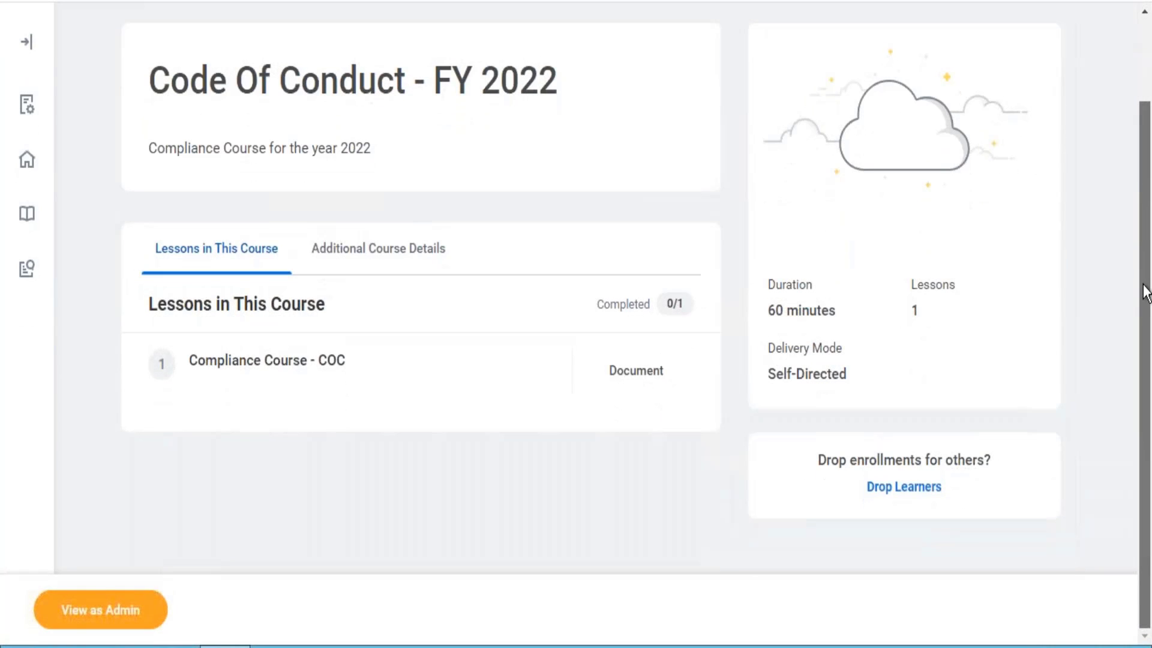
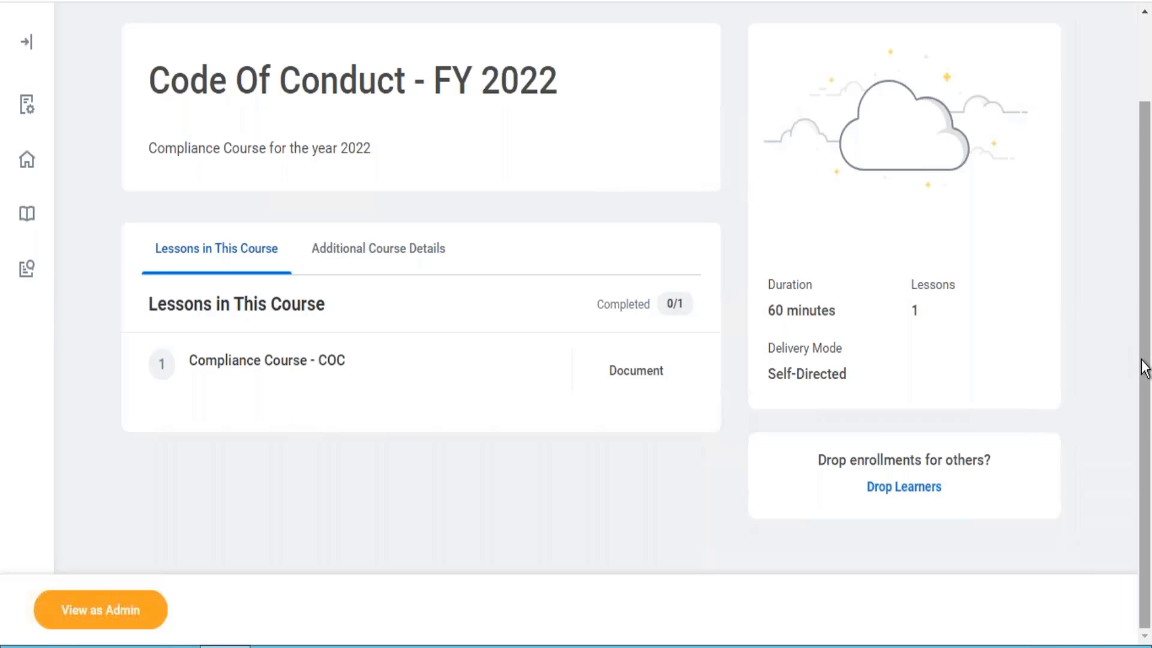
{"action": "left_click_drag", "start_coordinate": [1144, 336], "coordinate": [1143, 157]}
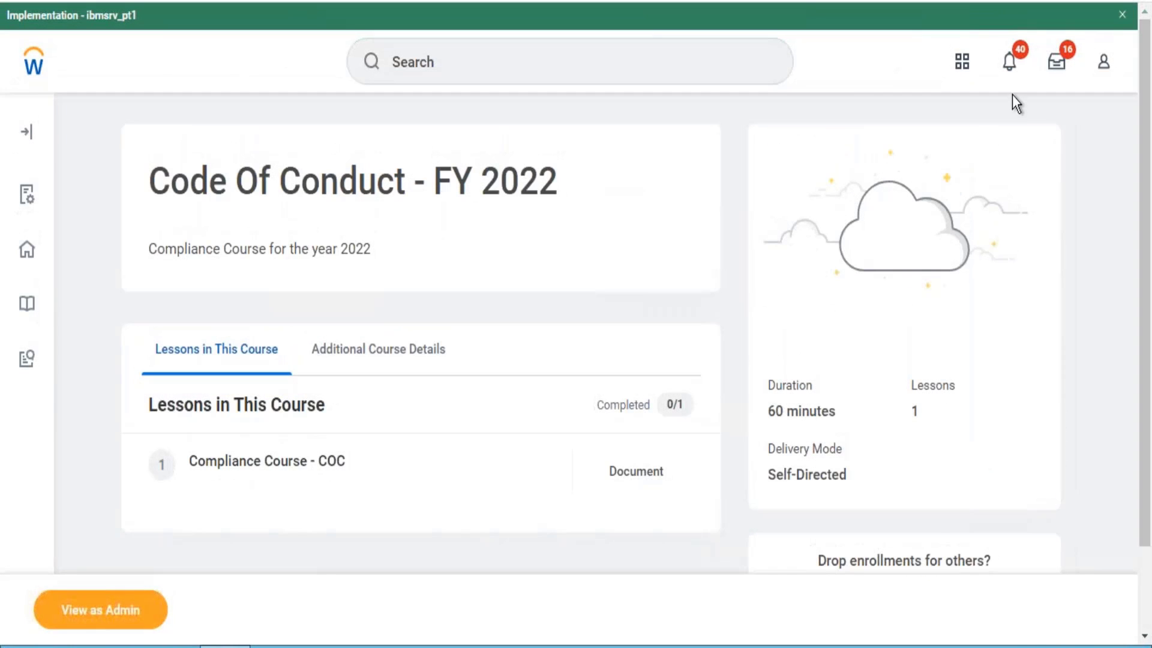
- Search for "start proxy" and open the Start Proxy task
{"action": "left_click", "coordinate": [644, 72]}
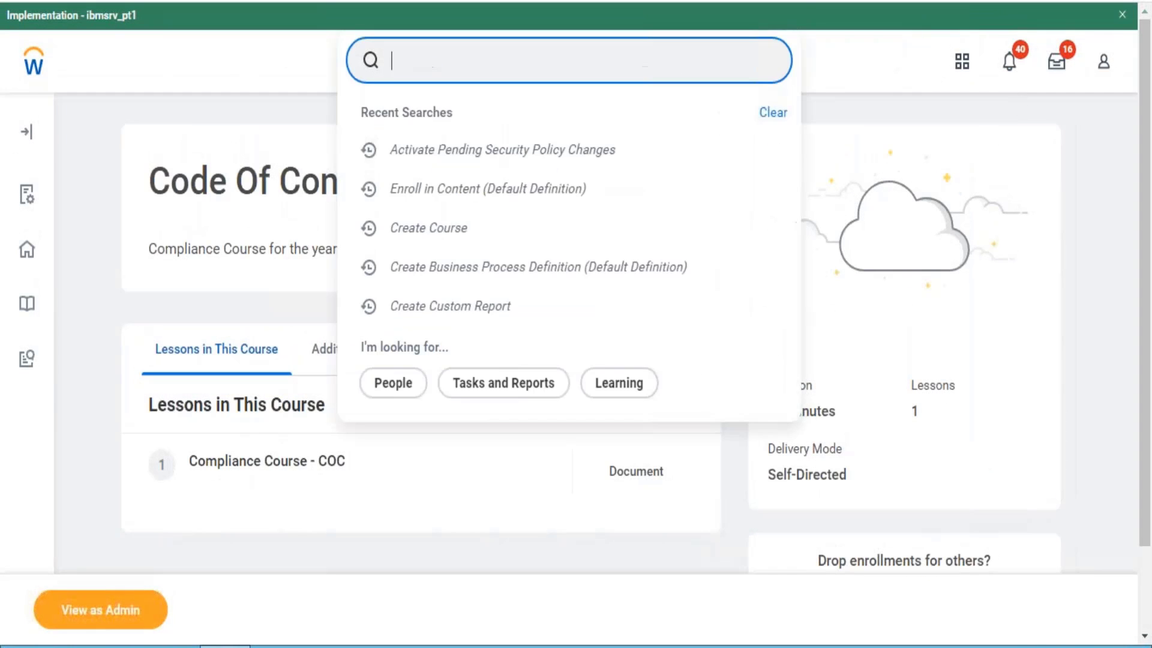
{"action": "type", "text": "start proxy"}
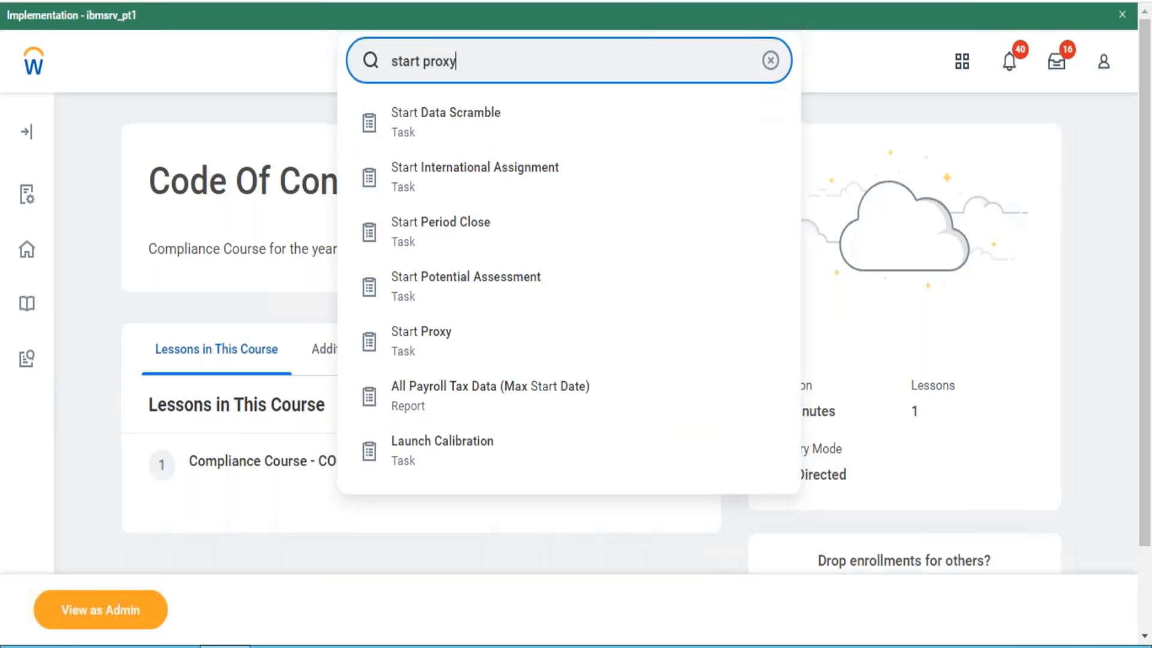
{"action": "left_click", "coordinate": [448, 133]}
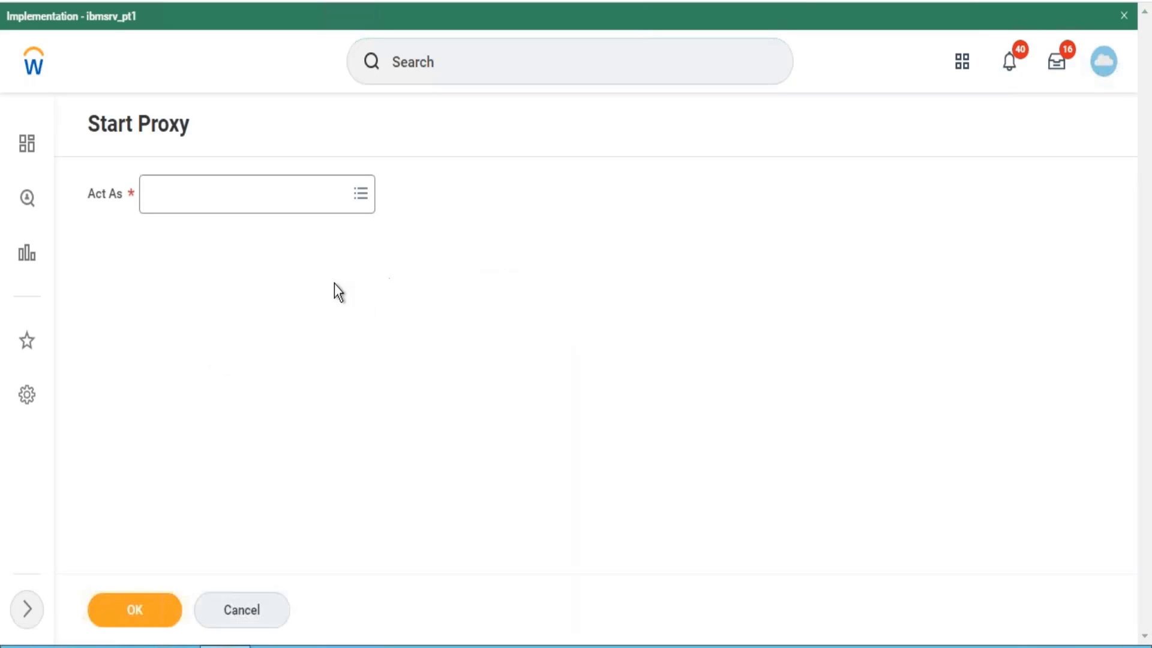
- Try to select the worker to act as by searching for the employee ID
{"action": "left_click", "coordinate": [244, 205]}
{"action": "type", "text": "23"}
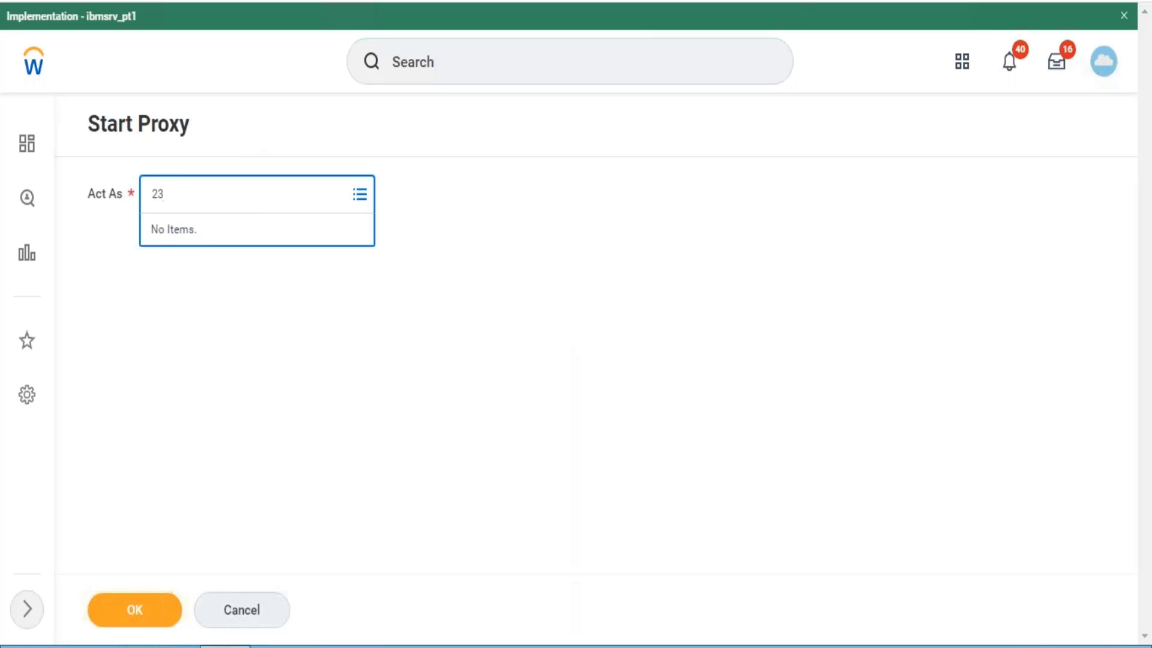
{"action": "type", "text": "595"}
{"action": "key", "text": "Return"}
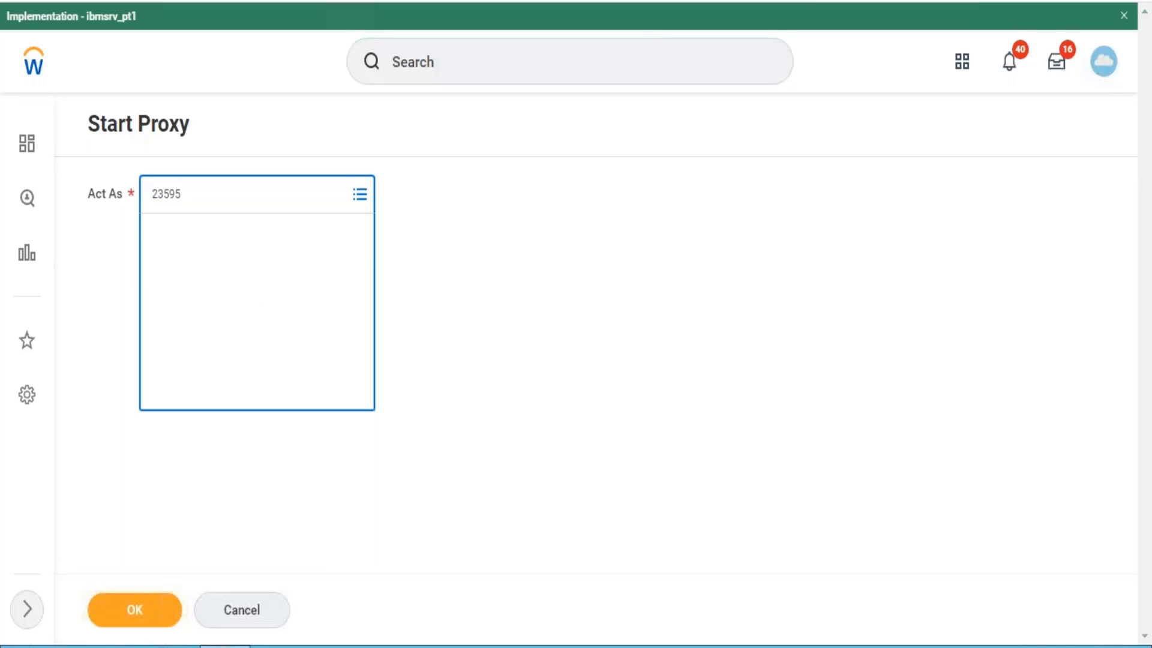
{"action": "left_click", "coordinate": [246, 268]}
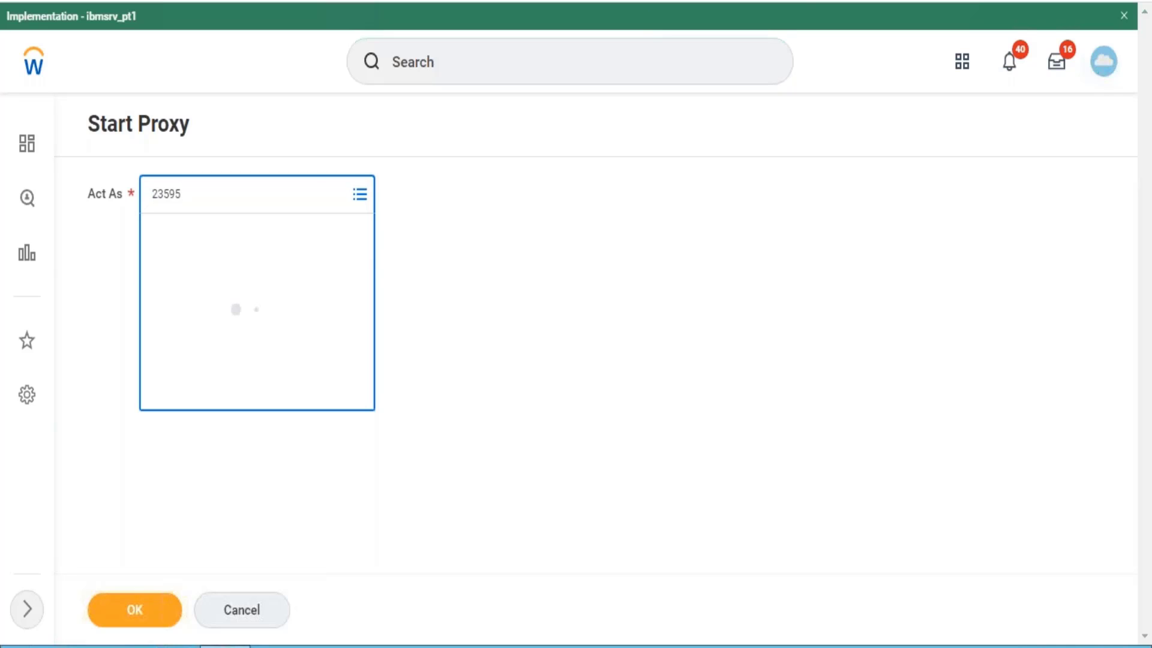
- Search the whole tenant for the worker by employee ID
{"action": "left_click", "coordinate": [408, 67]}
{"action": "type", "text": "235"}
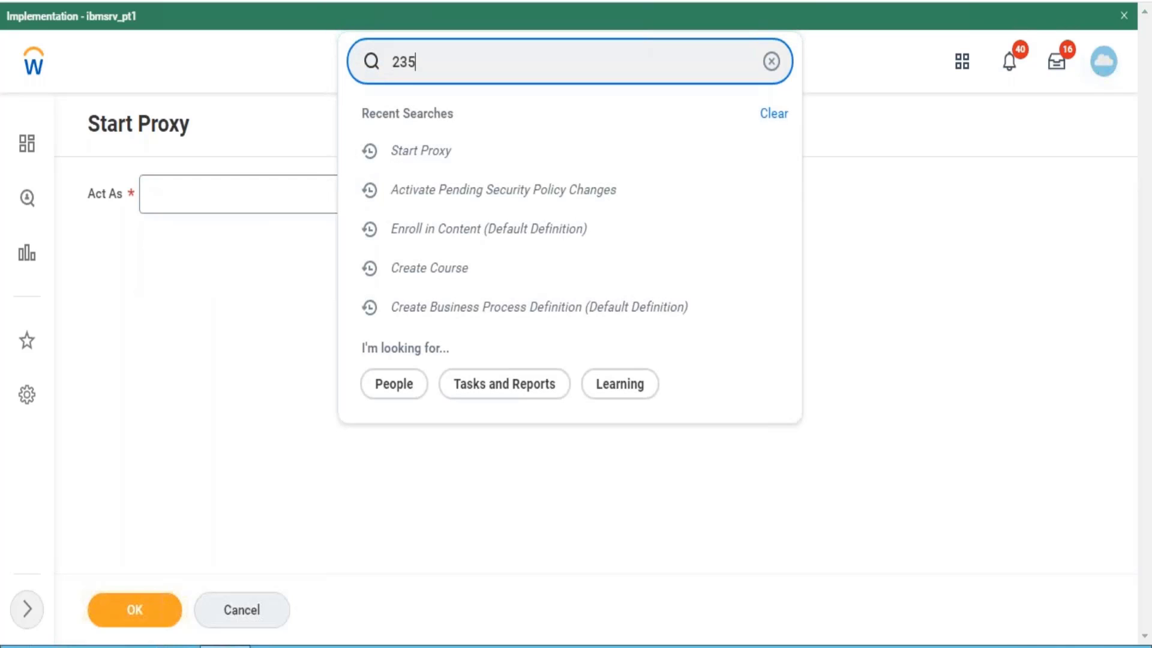
{"action": "type", "text": "95"}
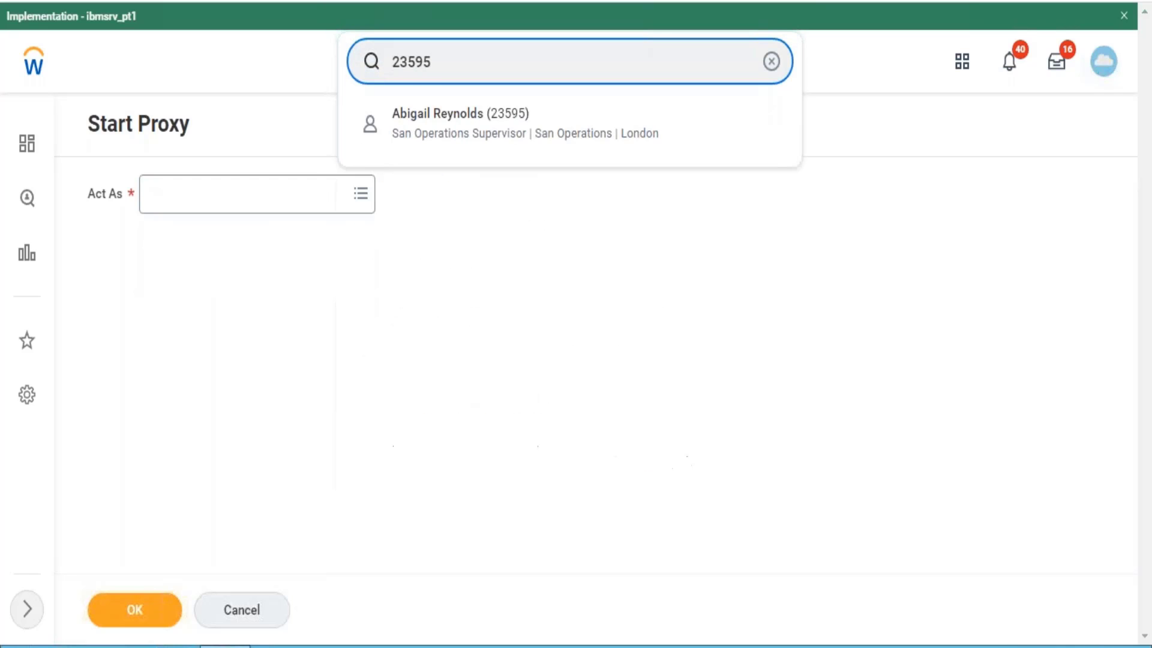
{"action": "left_click", "coordinate": [449, 120]}
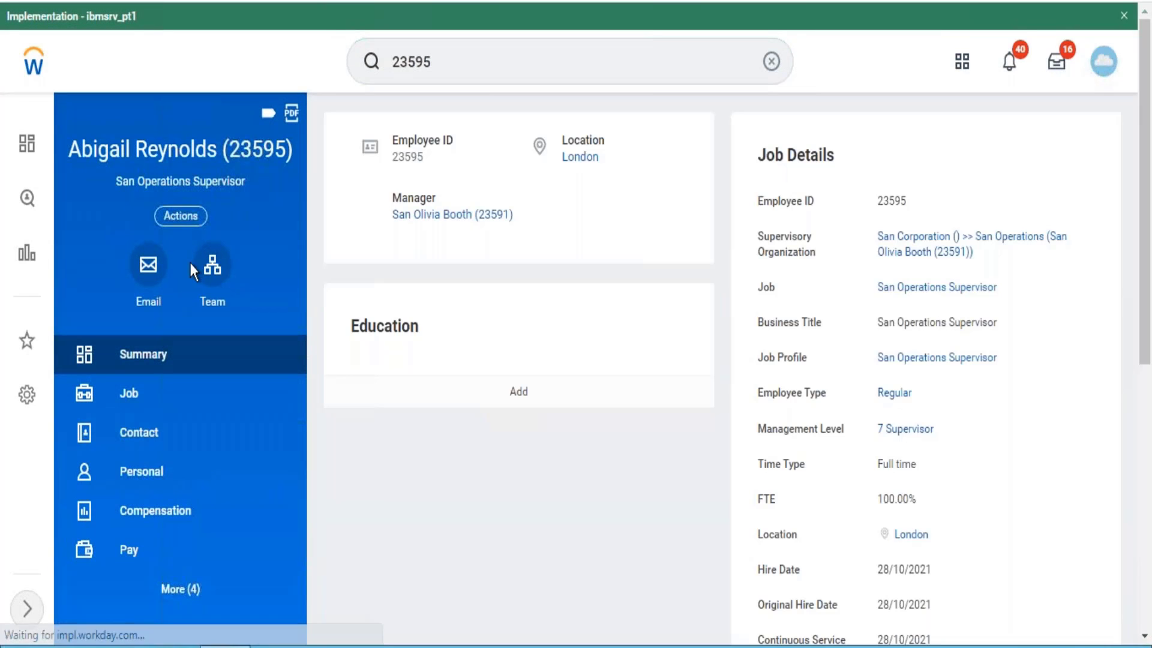
{"action": "left_click", "coordinate": [190, 219]}
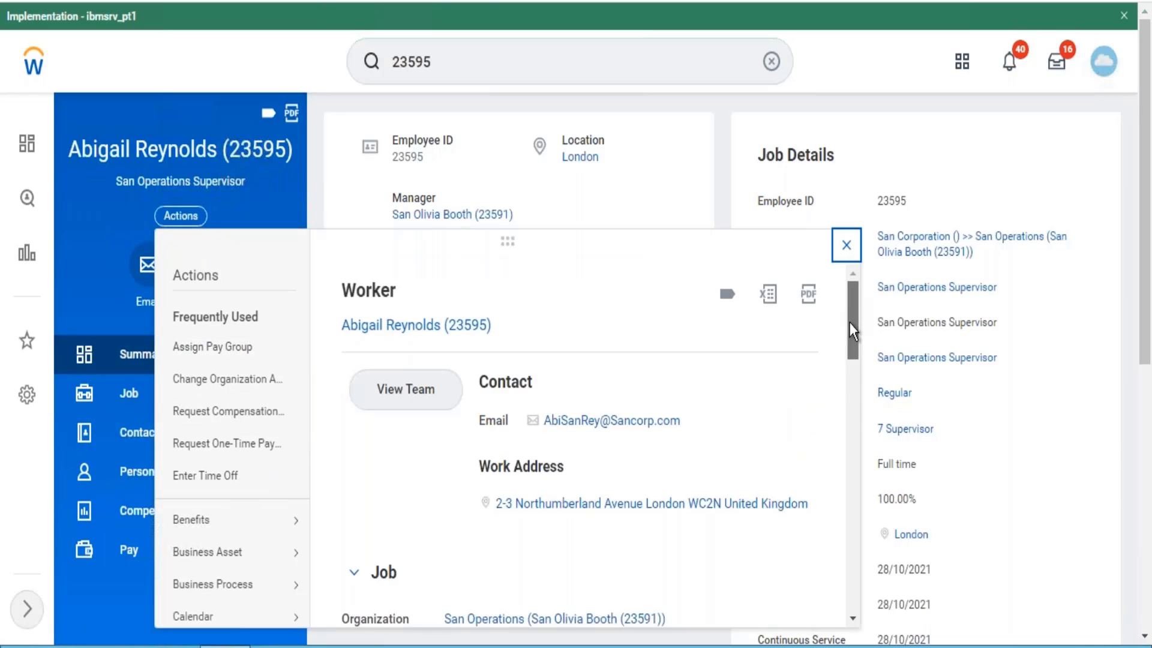
{"action": "scroll", "coordinate": [850, 372], "scroll_direction": "down", "scroll_amount": 3}
{"action": "scroll", "coordinate": [852, 426], "scroll_direction": "down", "scroll_amount": 5}
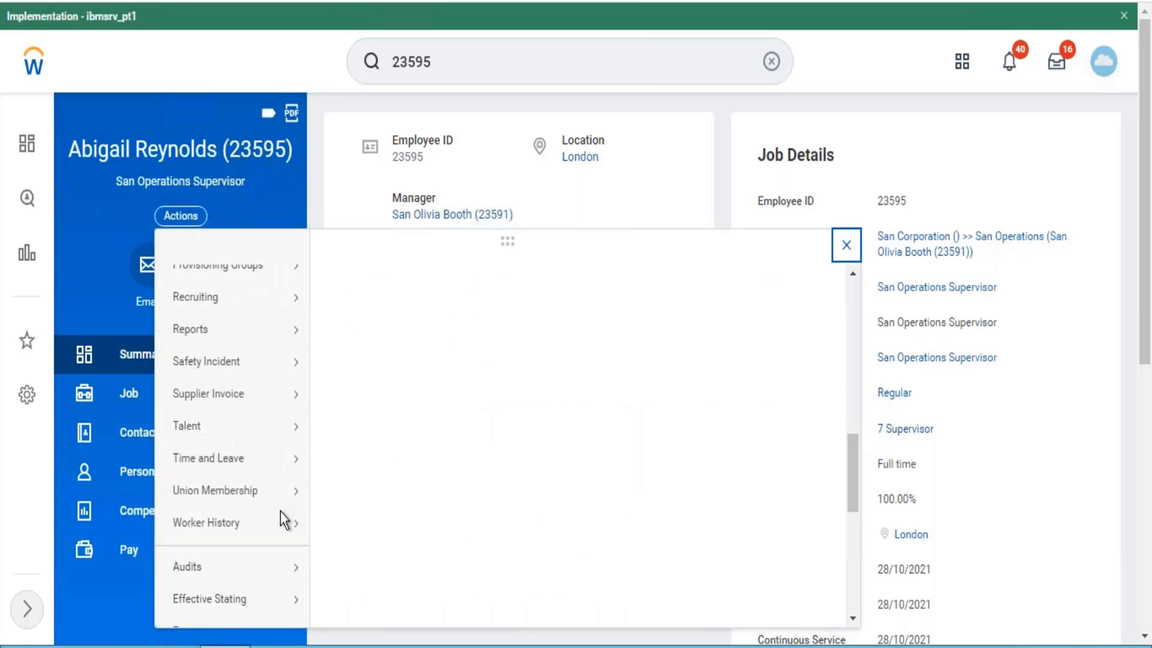
{"action": "mouse_move", "coordinate": [283, 522]}
{"action": "left_click_drag", "start_coordinate": [854, 471], "coordinate": [854, 537]}
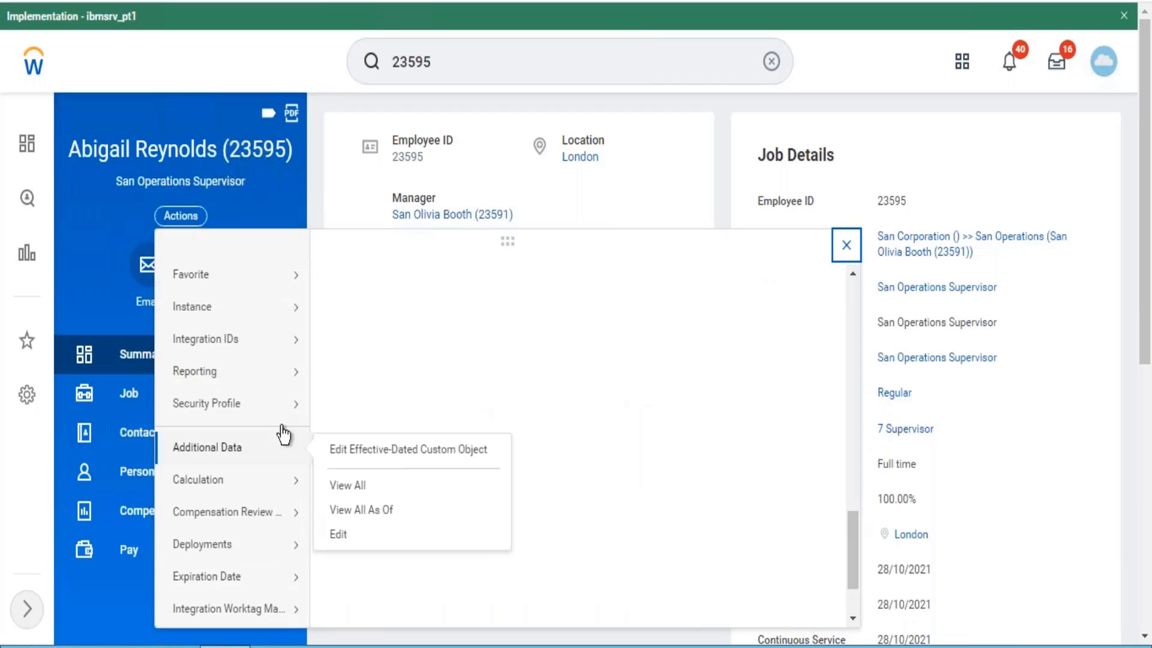
{"action": "mouse_move", "coordinate": [270, 413]}
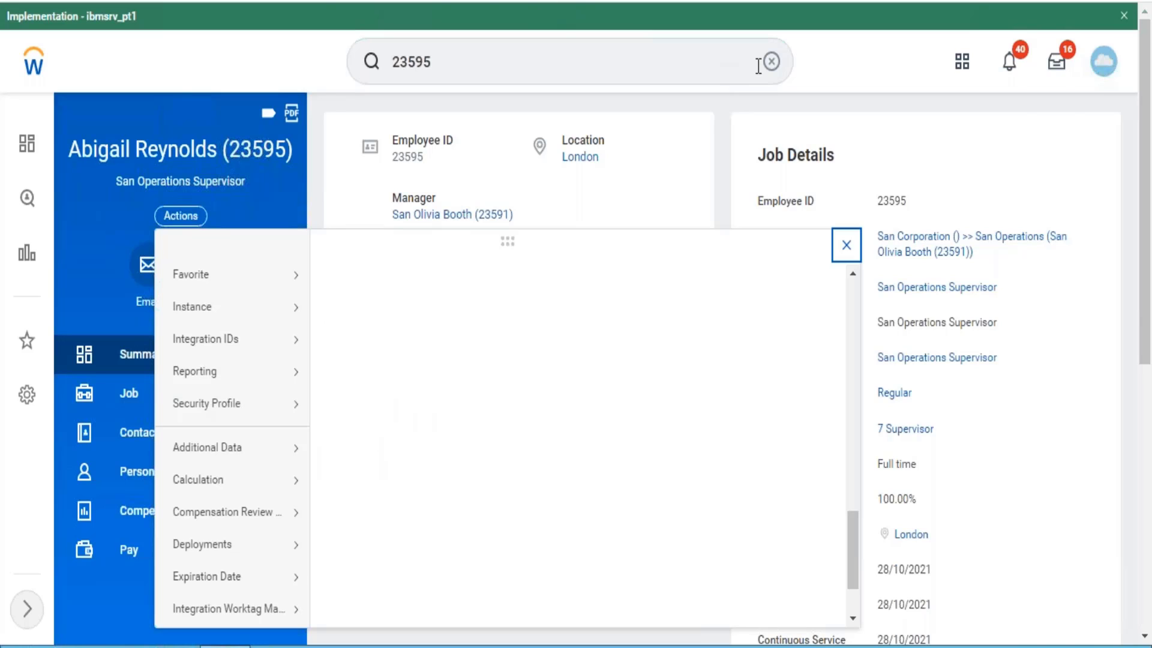
- Open the signed-in user's own Workday account profile and review its assigned security groups
{"action": "left_click", "coordinate": [1106, 63]}
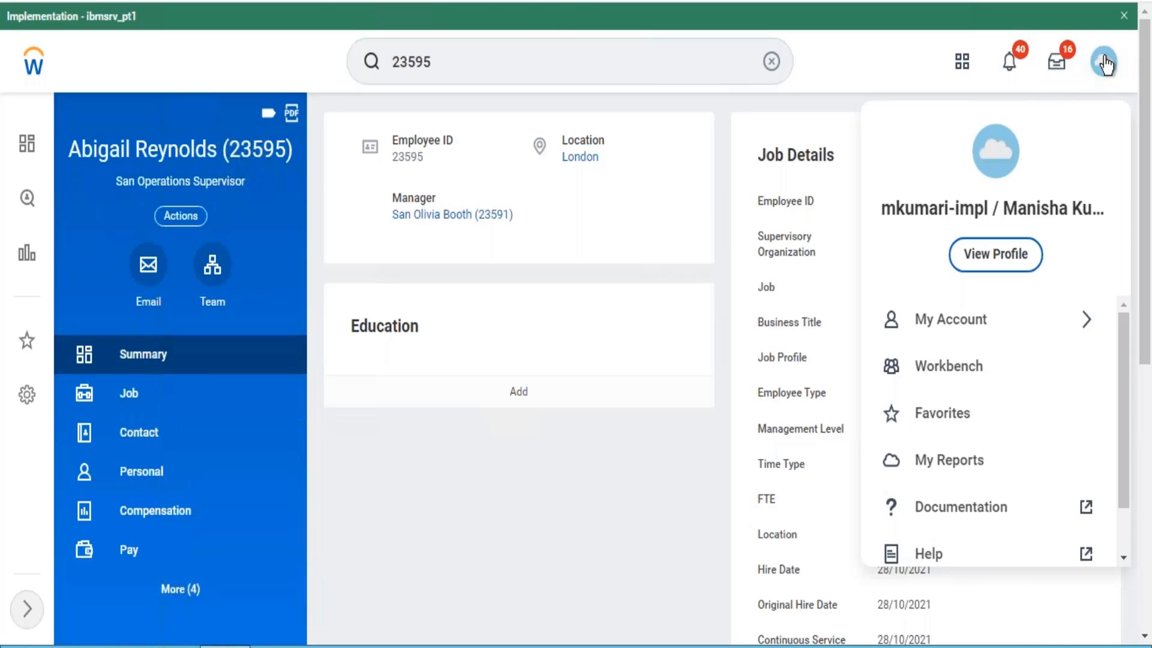
{"action": "left_click", "coordinate": [988, 256]}
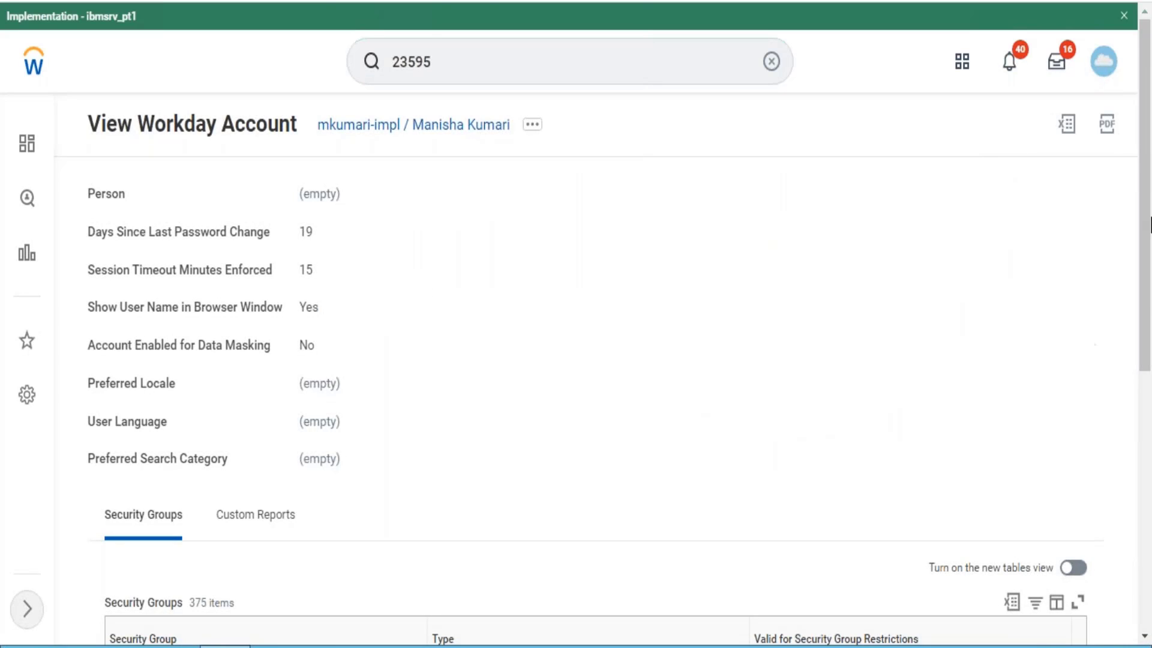
{"action": "left_click_drag", "start_coordinate": [1150, 225], "coordinate": [1147, 164]}
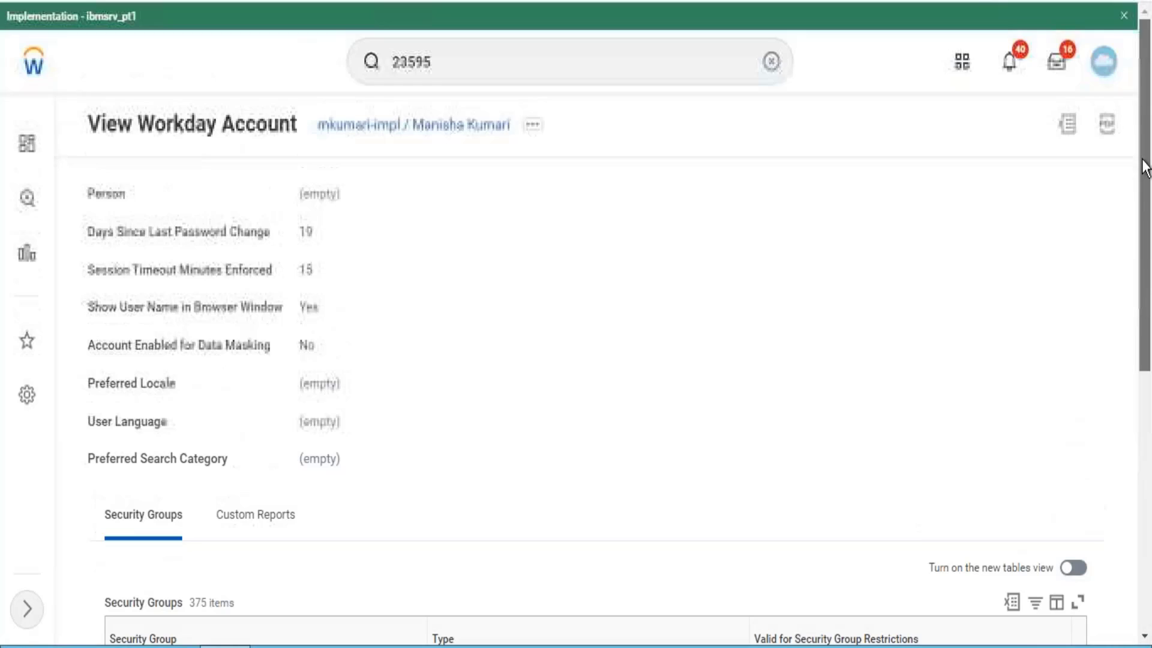
{"action": "left_click", "coordinate": [1104, 58]}
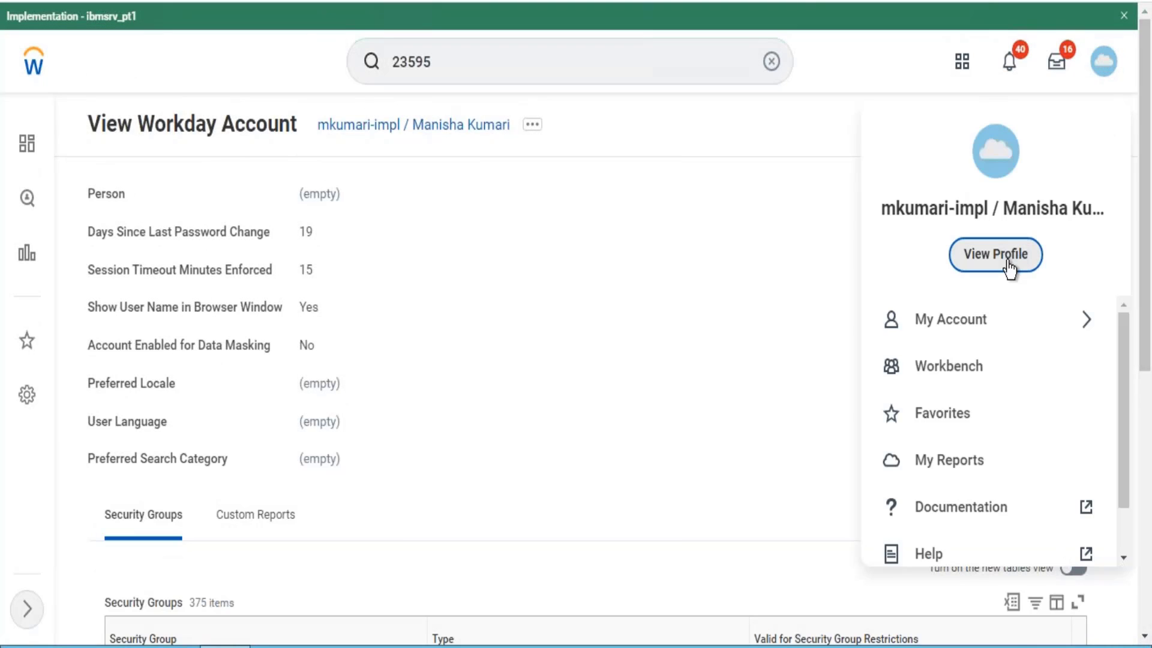
{"action": "left_click", "coordinate": [684, 277]}
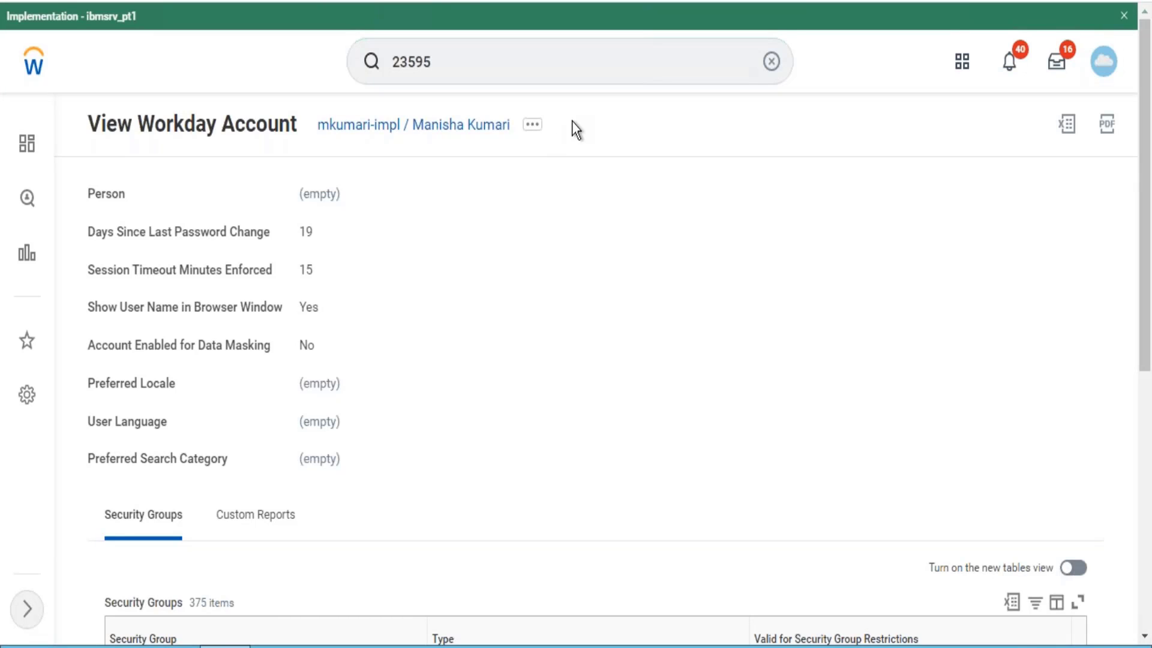
{"action": "left_click", "coordinate": [1144, 474]}
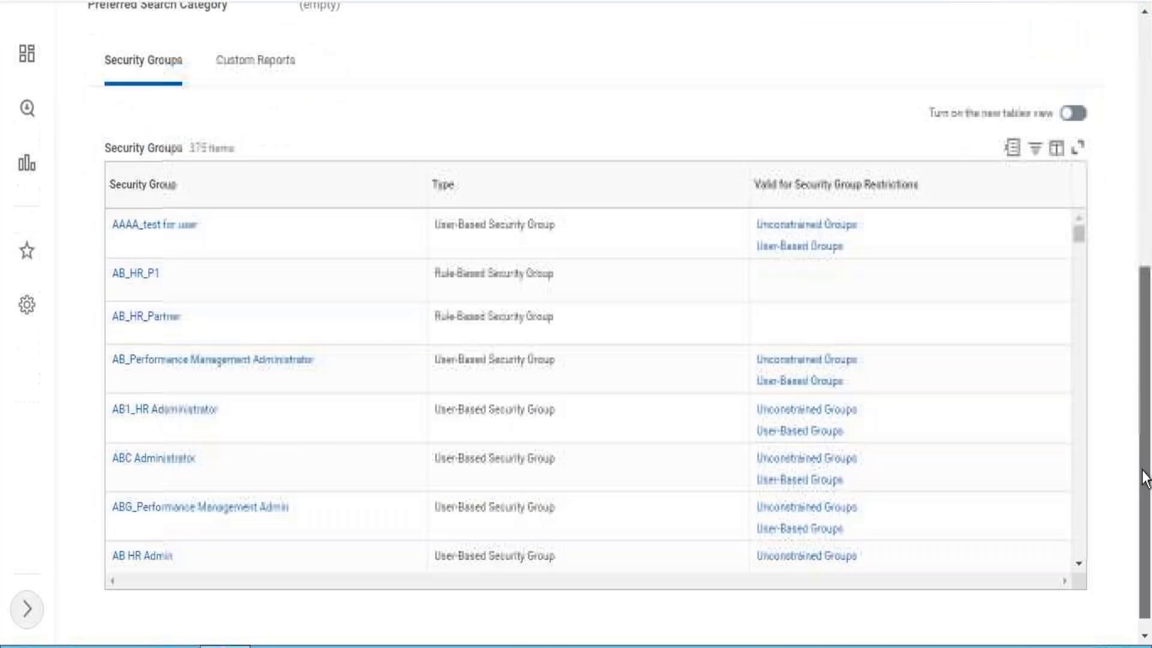
{"action": "left_click_drag", "start_coordinate": [1142, 465], "coordinate": [1145, 433]}
{"action": "left_click_drag", "start_coordinate": [1145, 340], "coordinate": [1112, 5]}
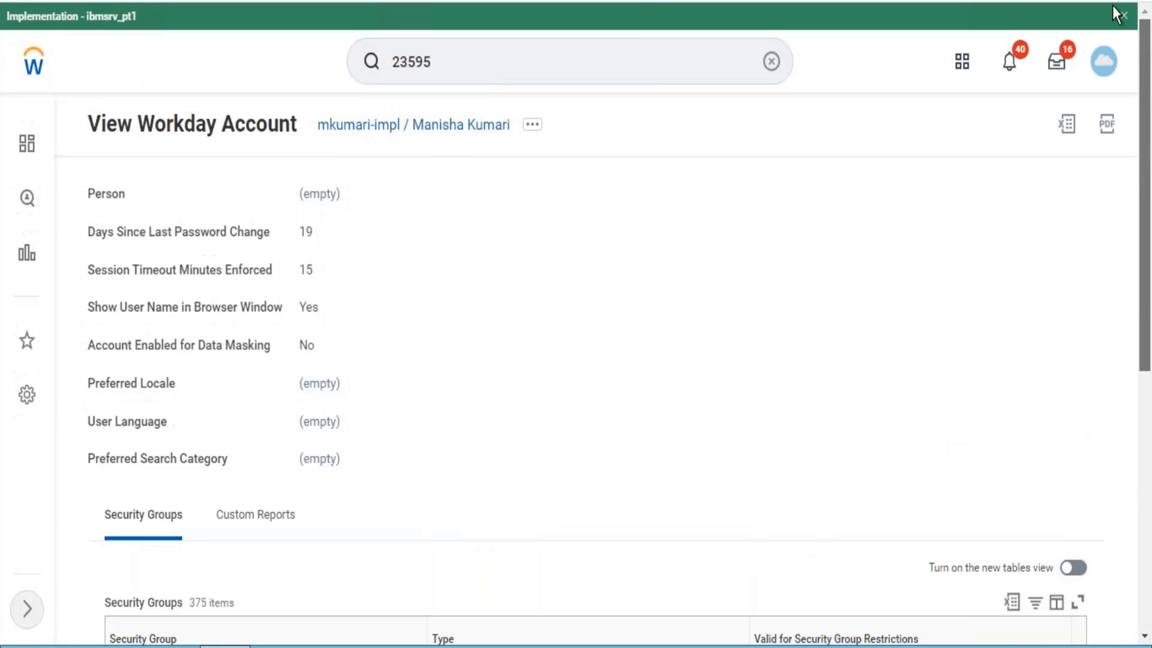
- Open the Assign User-Based Groups task from the account's Security Profile actions
{"action": "left_click", "coordinate": [532, 128]}
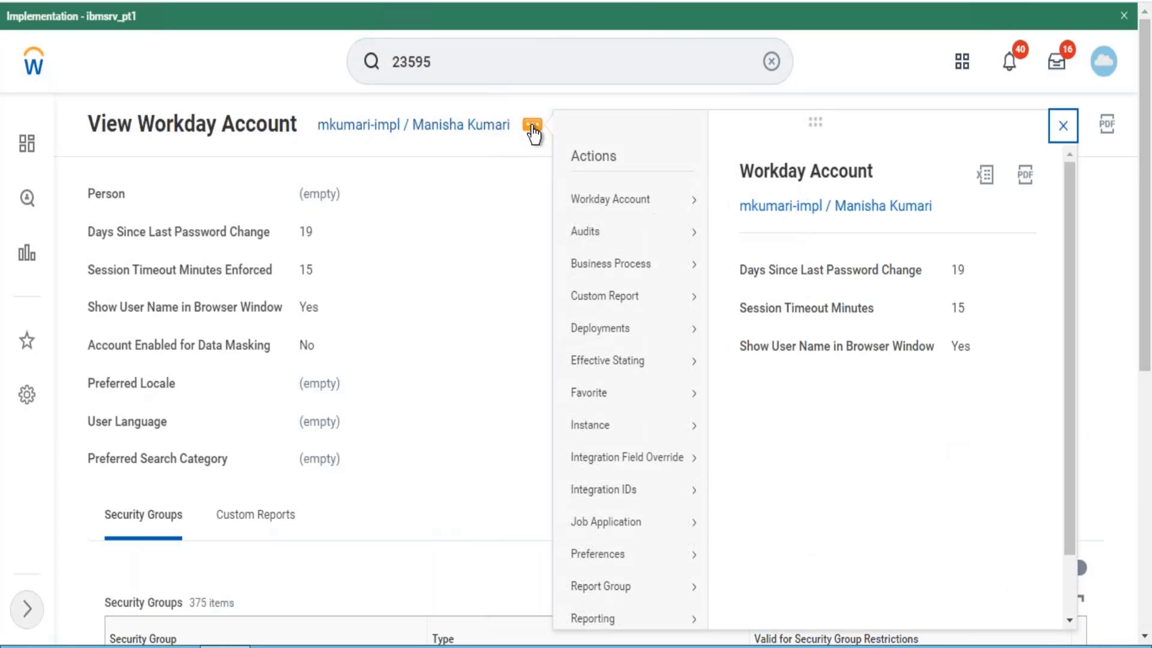
{"action": "mouse_move", "coordinate": [632, 206]}
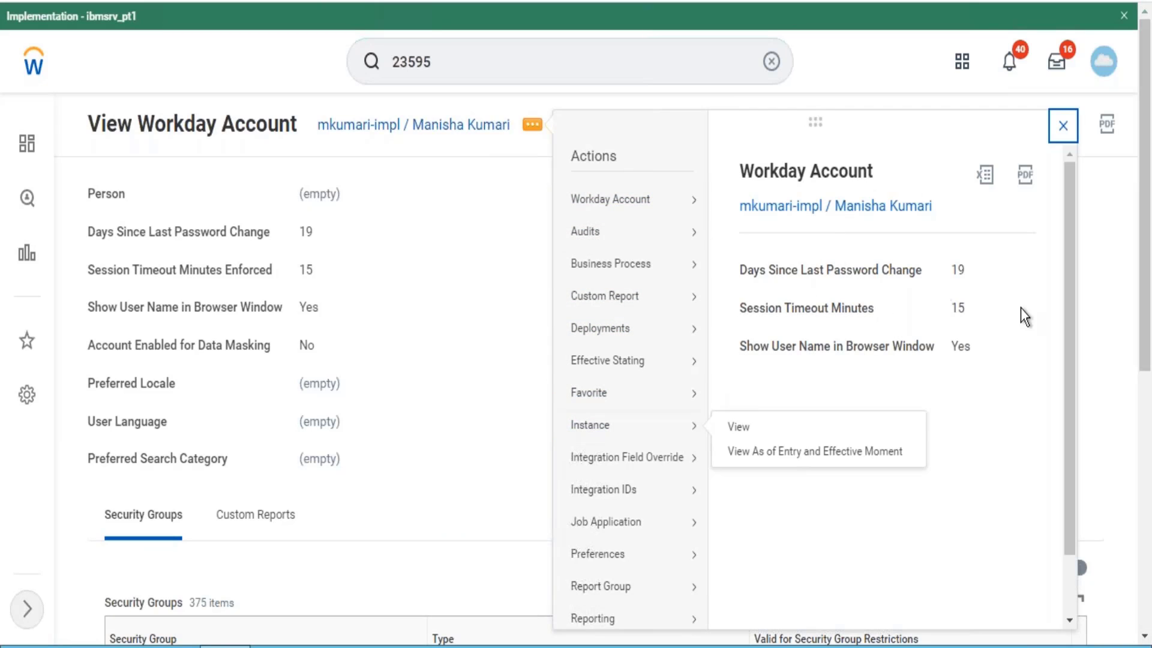
{"action": "left_click_drag", "start_coordinate": [1071, 275], "coordinate": [1065, 400]}
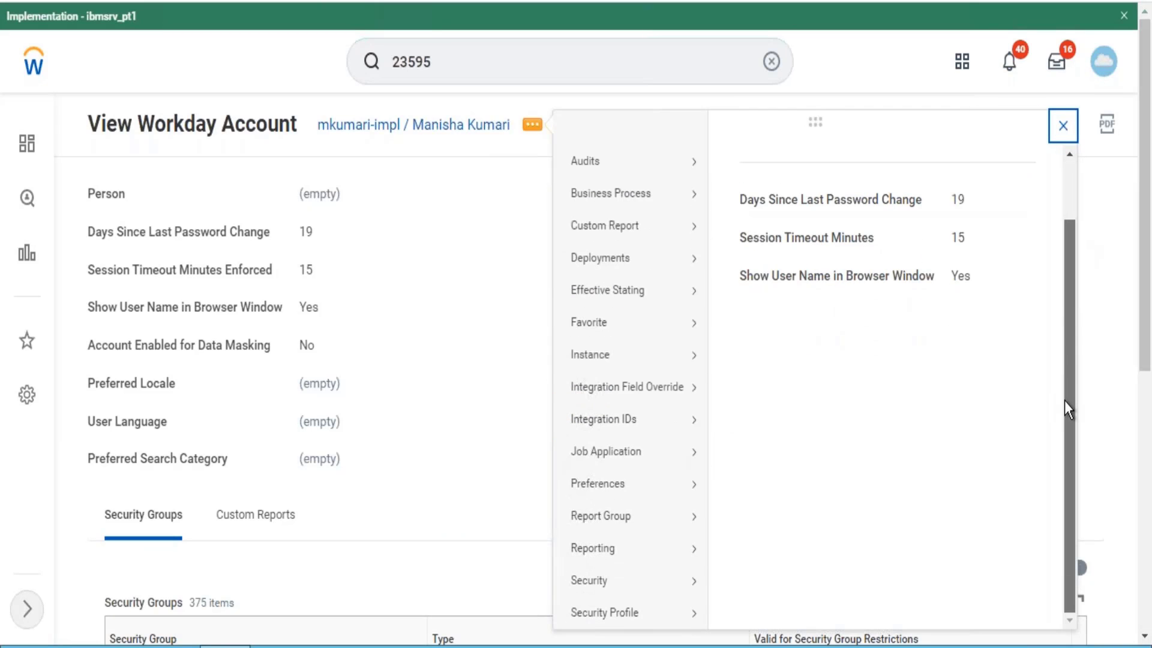
{"action": "mouse_move", "coordinate": [675, 588]}
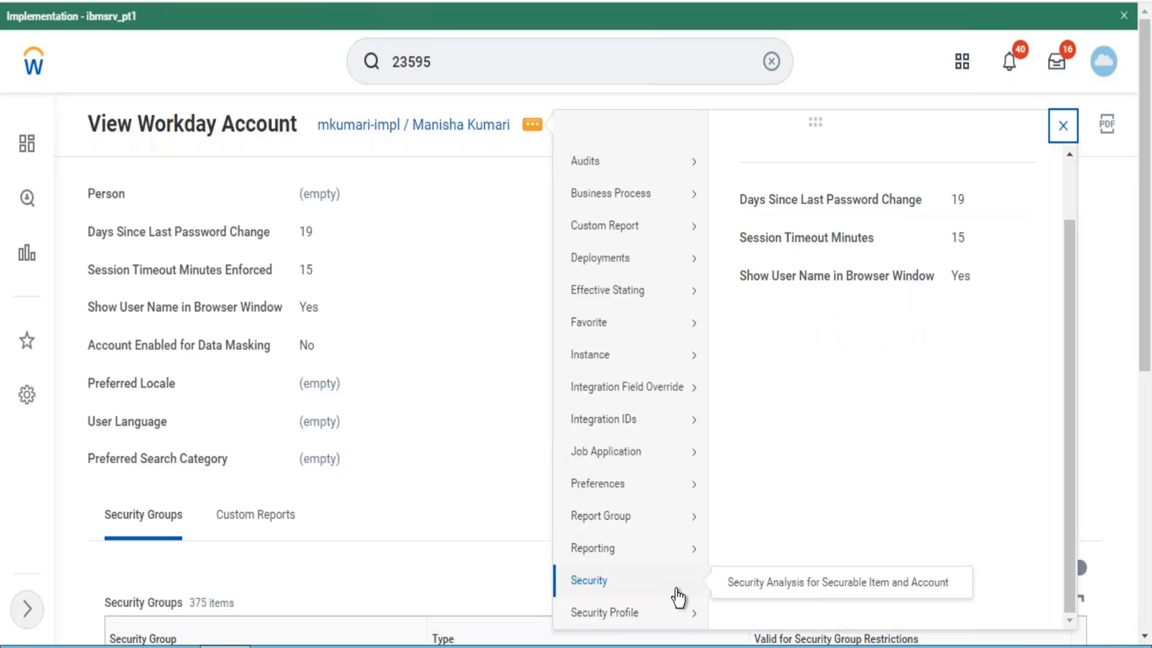
{"action": "mouse_move", "coordinate": [666, 612]}
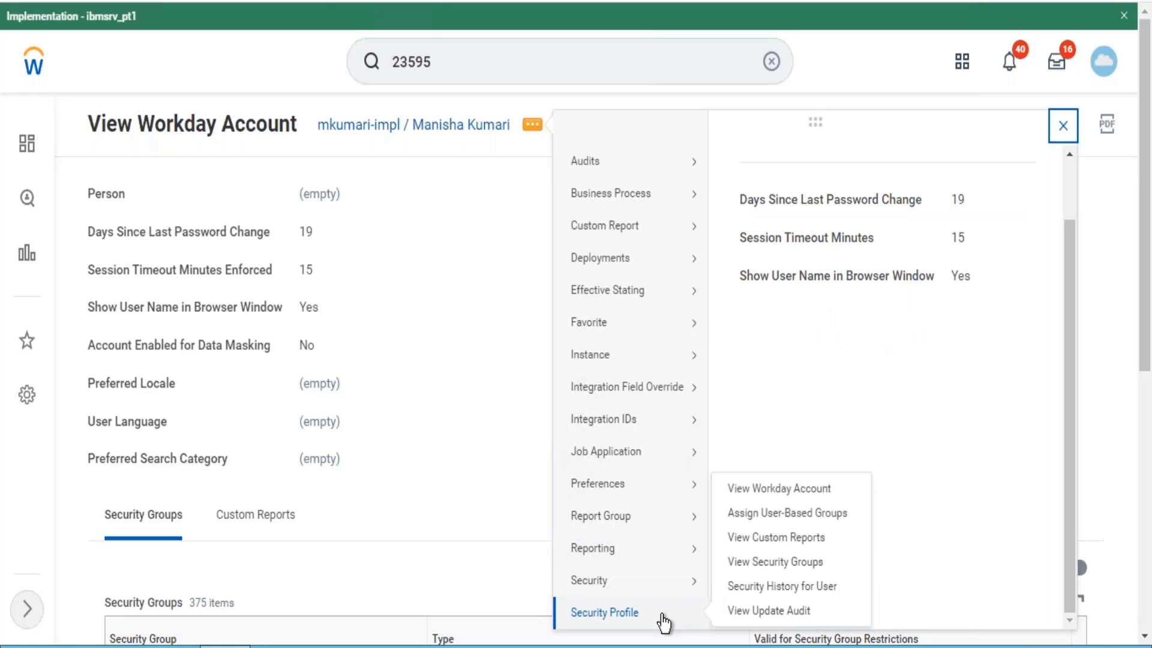
{"action": "left_click", "coordinate": [784, 513]}
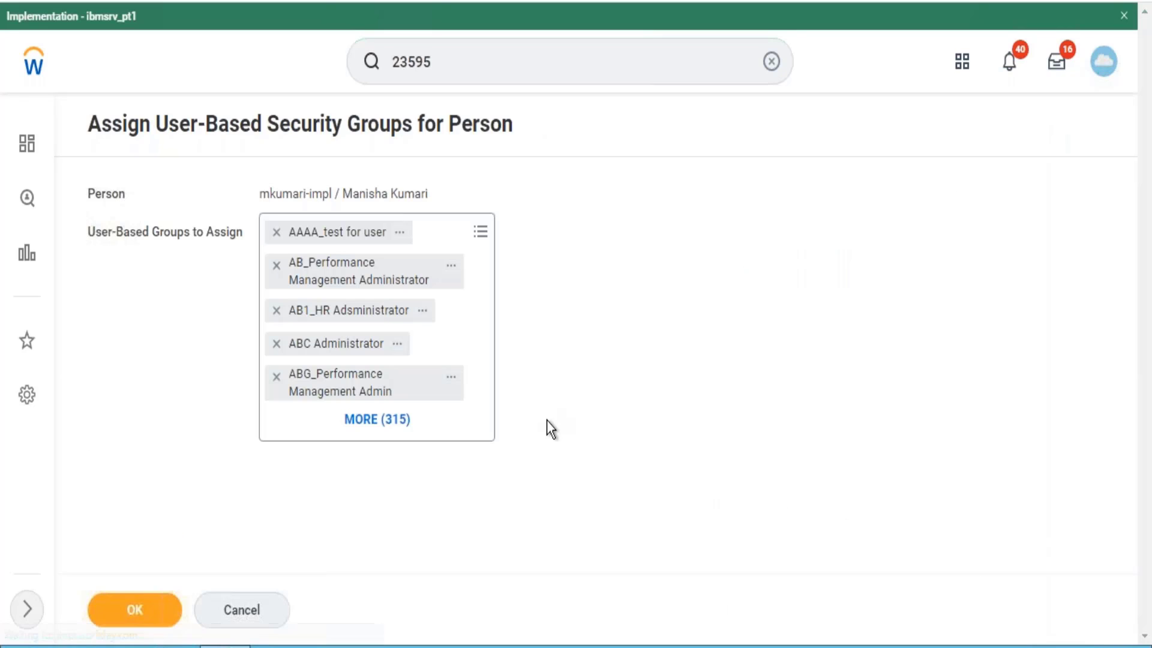
- Search the user-based groups to assign for "HR admin"
{"action": "left_click", "coordinate": [481, 229]}
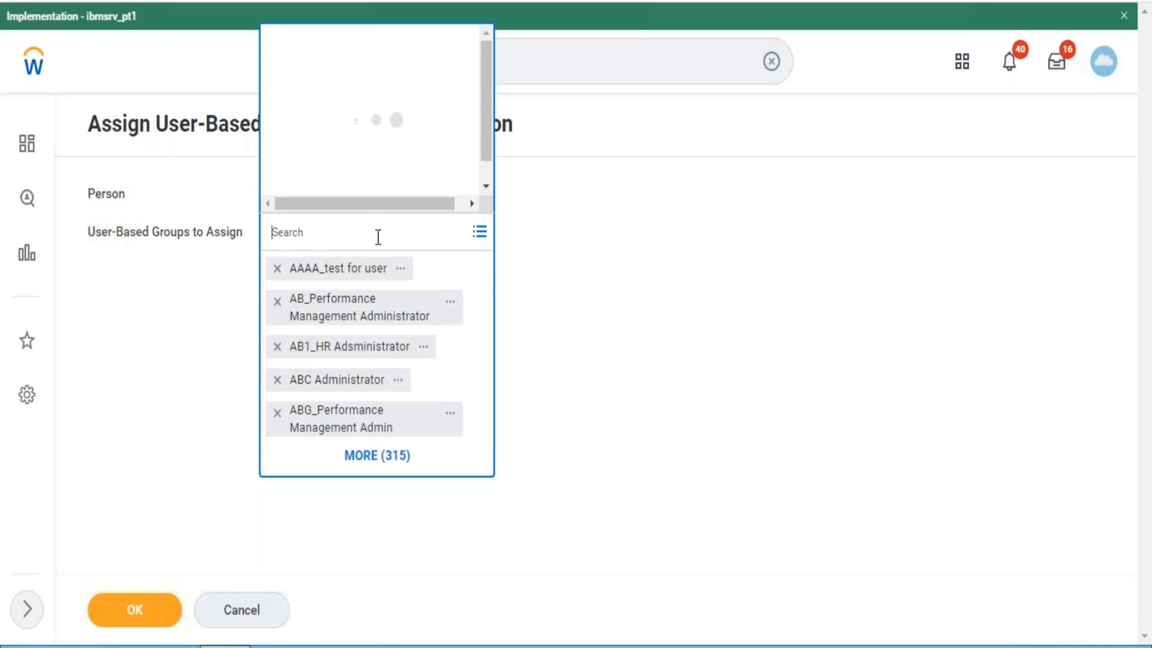
{"action": "type", "text": "H"}
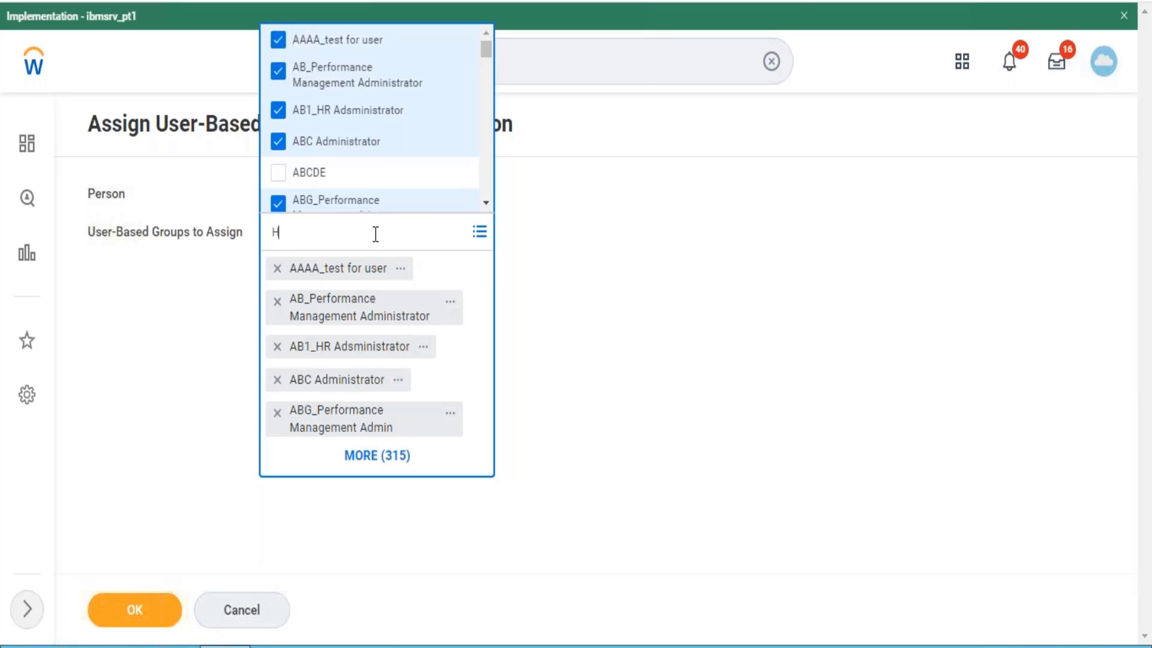
{"action": "type", "text": "R admin"}
{"action": "key", "text": "Return"}
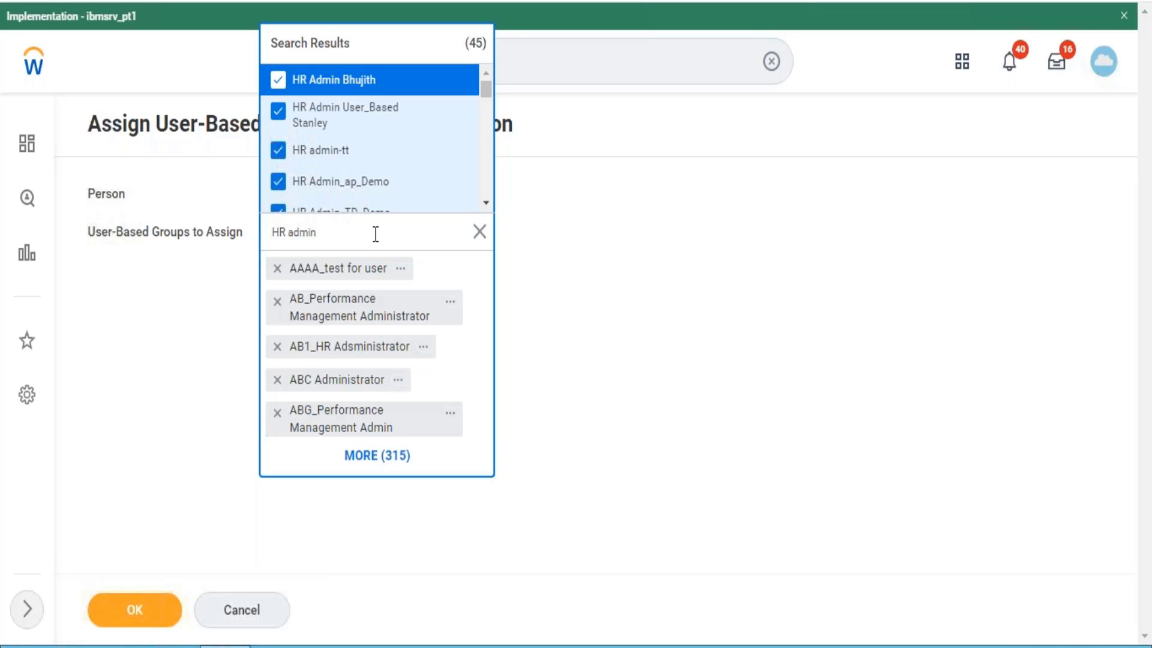
- Search the user-based groups for "Security admin" and submit the group assignment with Security Administrator selected
{"action": "left_click", "coordinate": [462, 231]}
{"action": "type", "text": "S"}
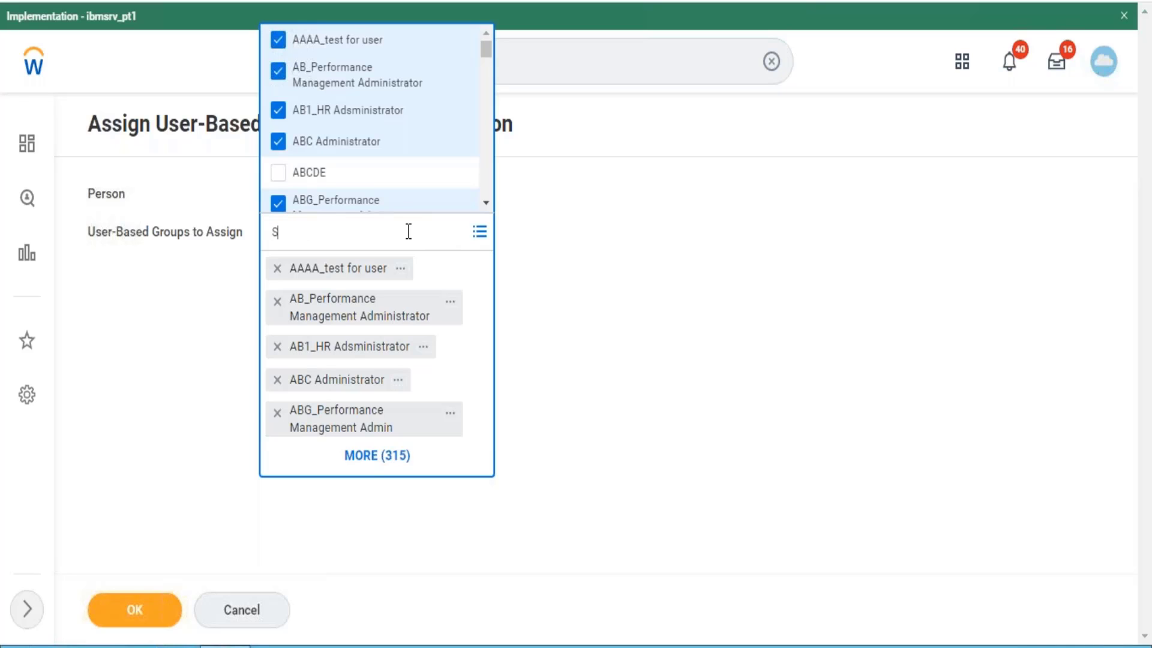
{"action": "type", "text": "ecurity admin"}
{"action": "key", "text": "Return"}
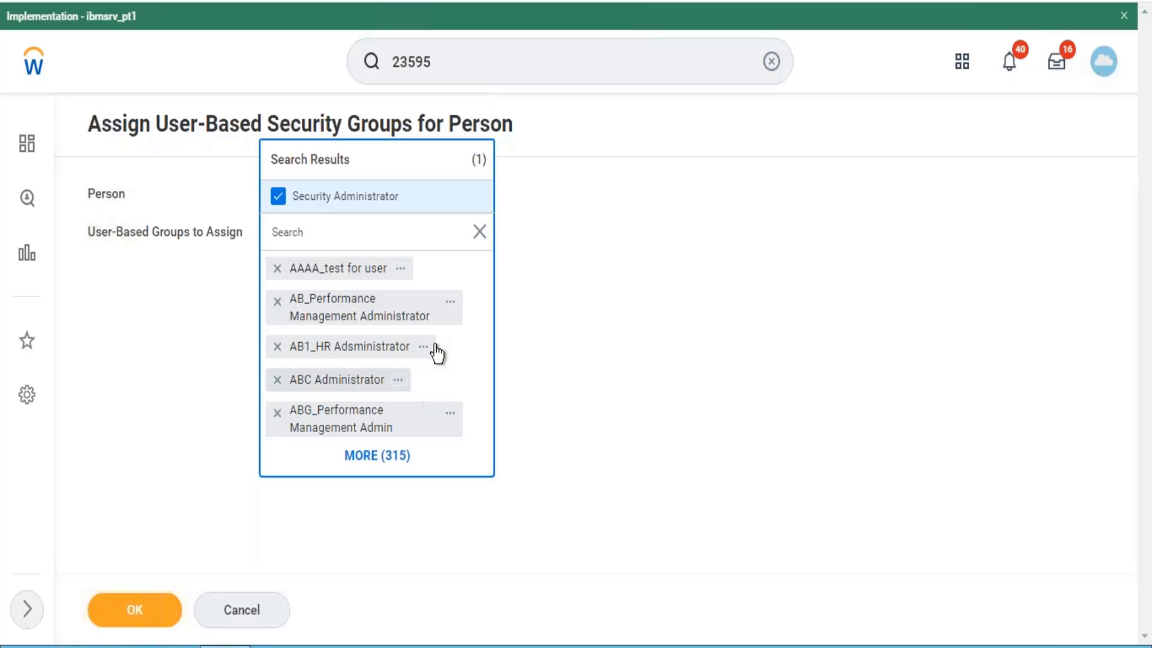
{"action": "left_click", "coordinate": [261, 506]}
{"action": "left_click", "coordinate": [144, 617]}
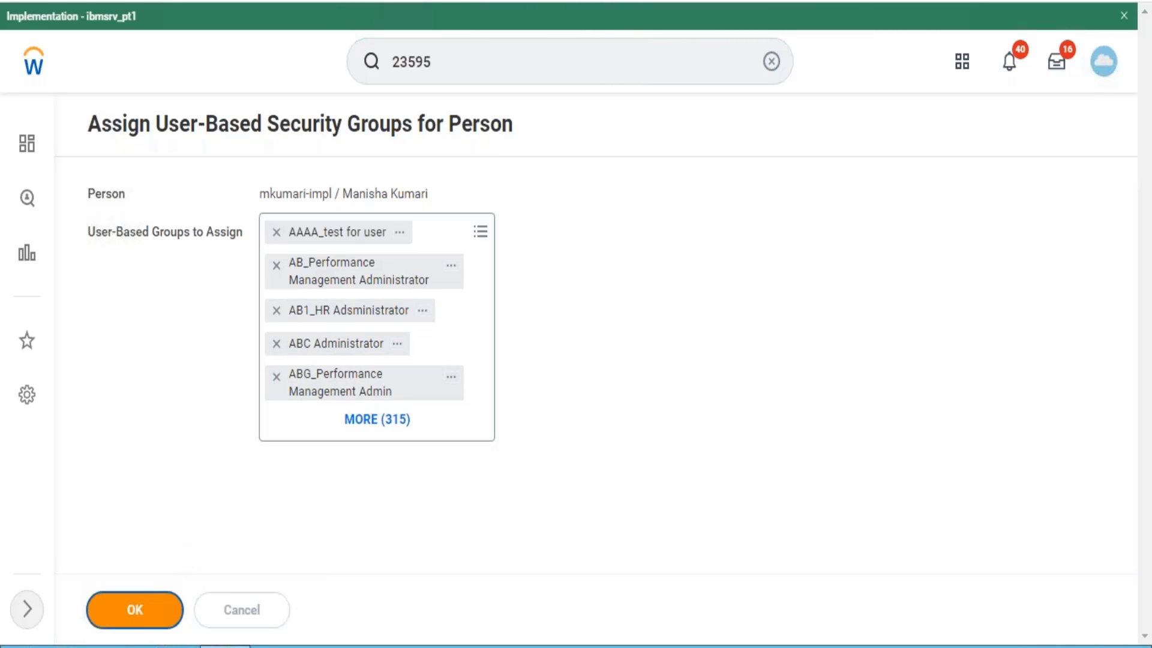
{"action": "left_click", "coordinate": [144, 618]}
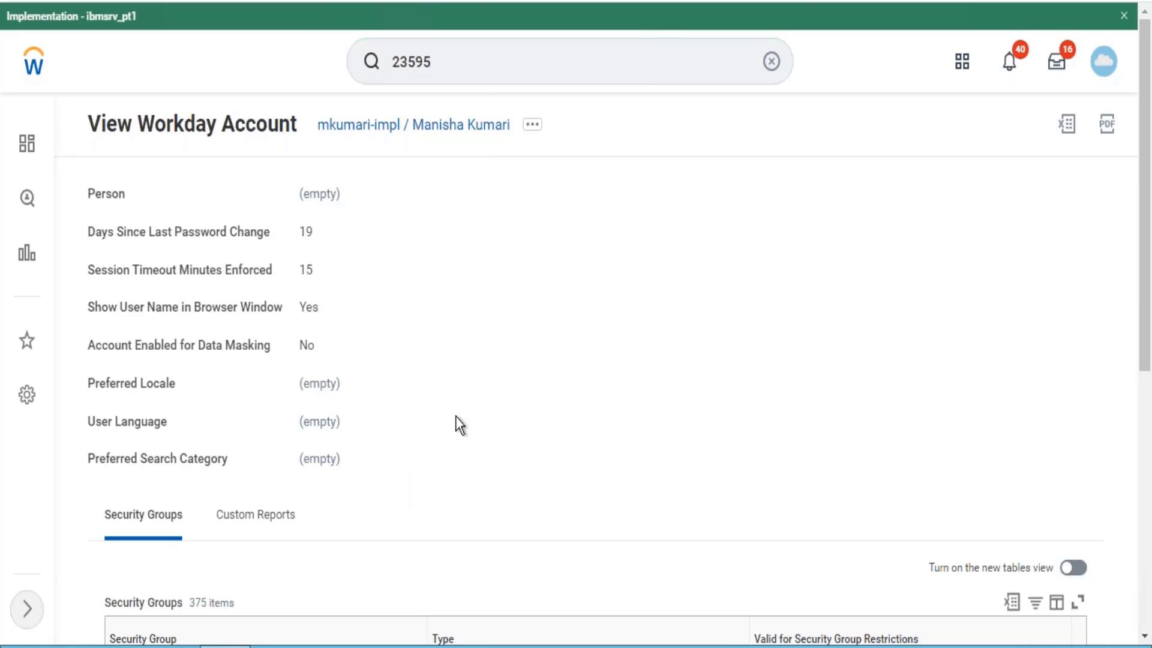
- Search for the same worker by employee ID again and examine the Security Profile actions available for that worker
{"action": "left_click", "coordinate": [525, 40]}
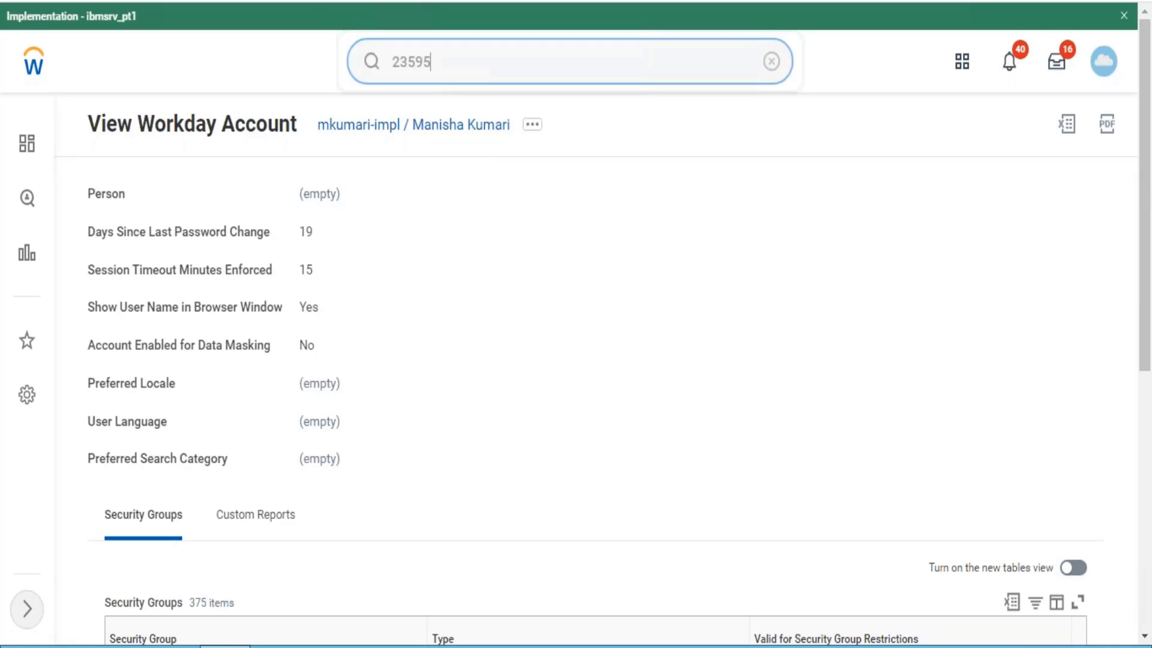
{"action": "key", "text": "Return"}
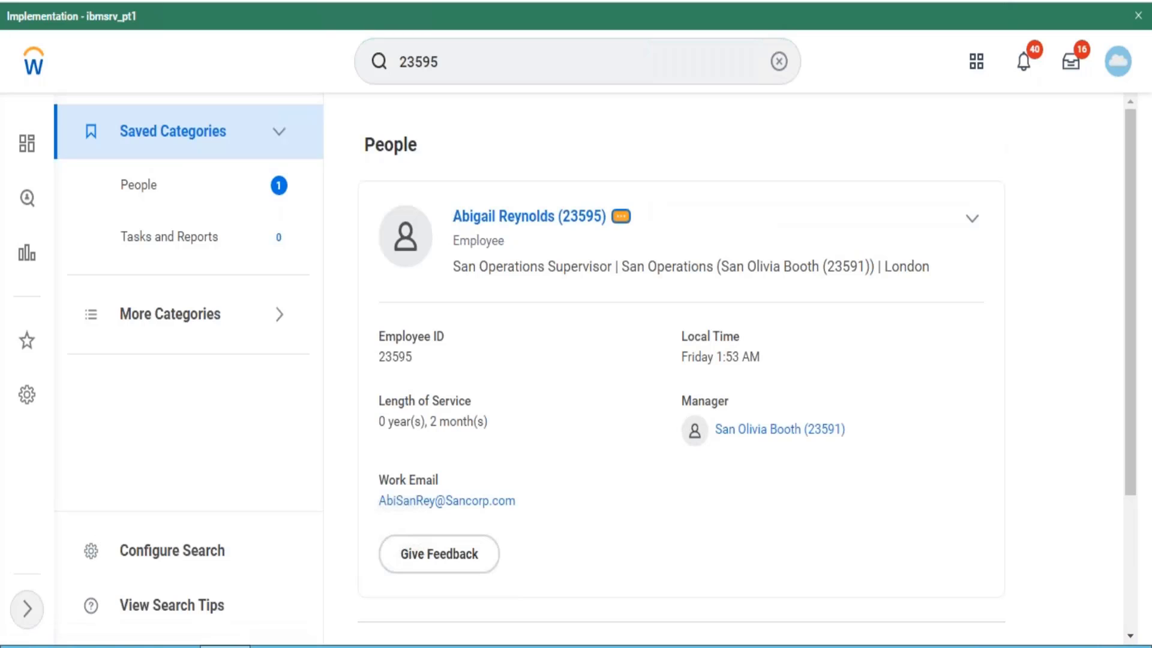
{"action": "left_click", "coordinate": [621, 216]}
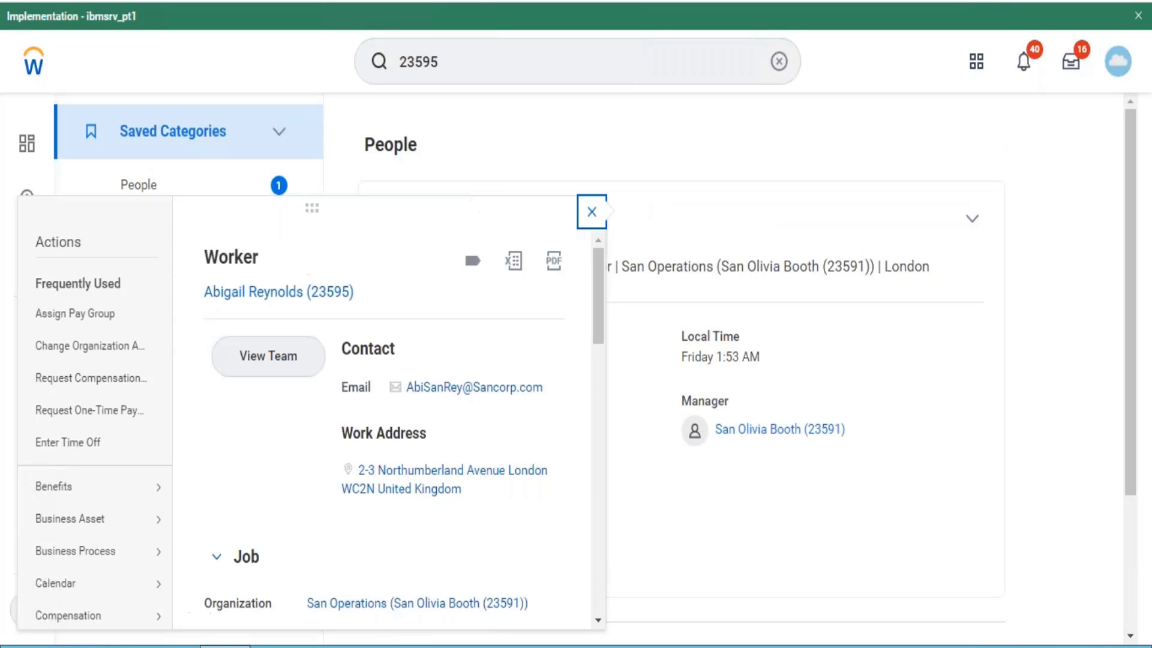
{"action": "left_click_drag", "start_coordinate": [593, 339], "coordinate": [585, 576]}
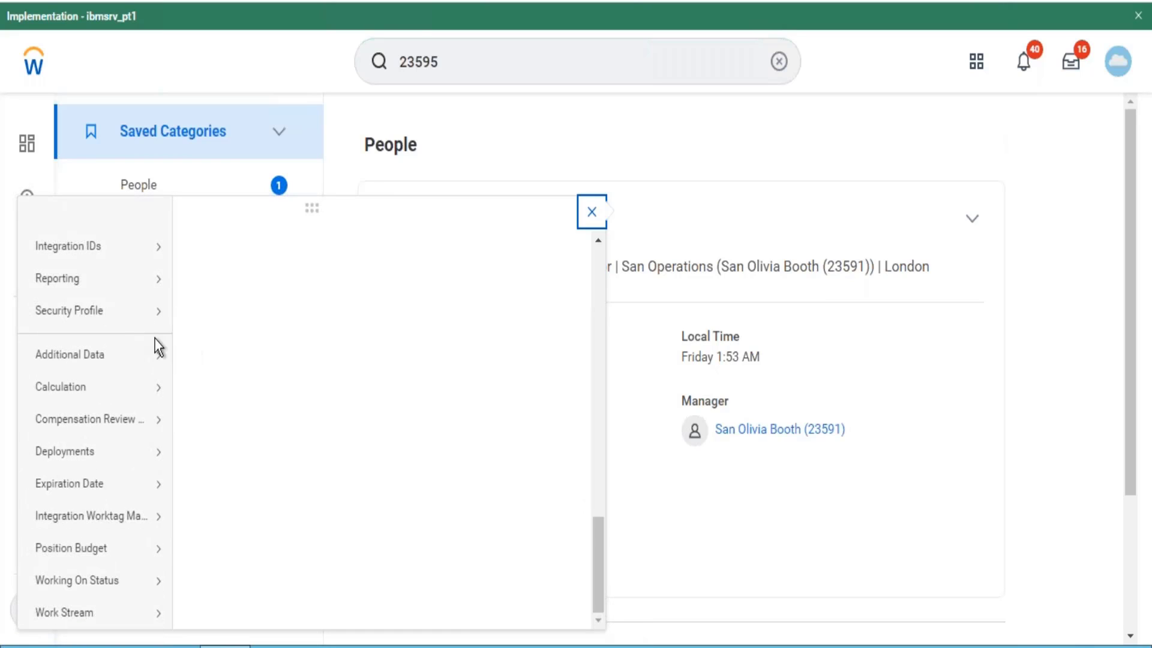
{"action": "mouse_move", "coordinate": [110, 320]}
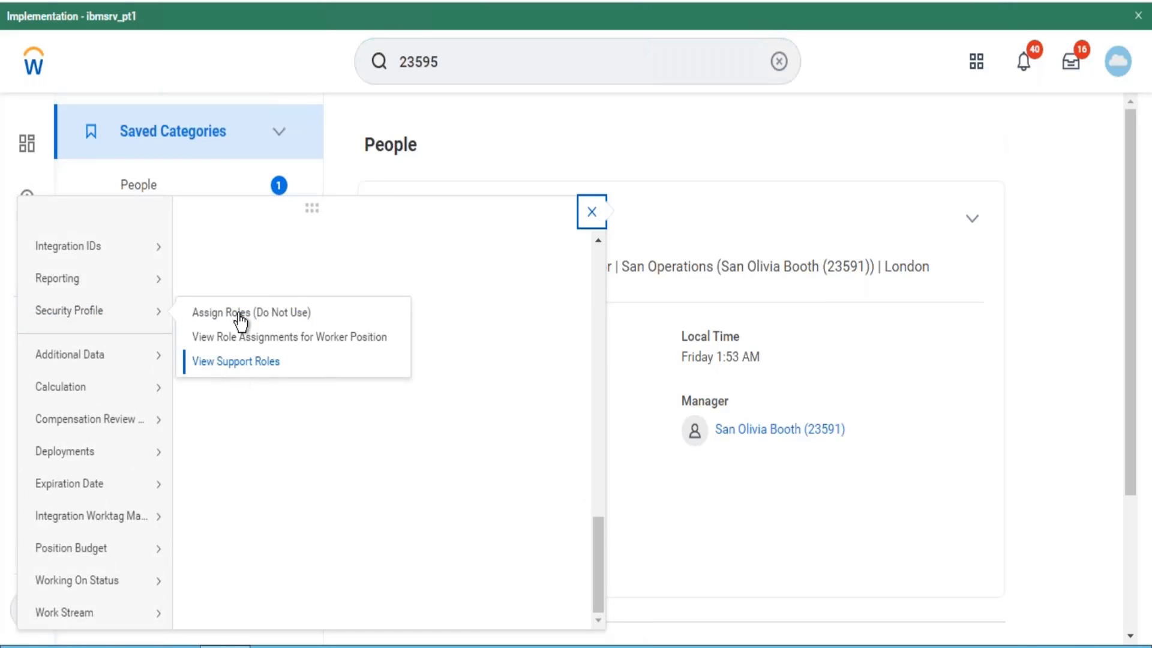
{"action": "left_click", "coordinate": [780, 73]}
{"action": "left_click", "coordinate": [865, 61]}
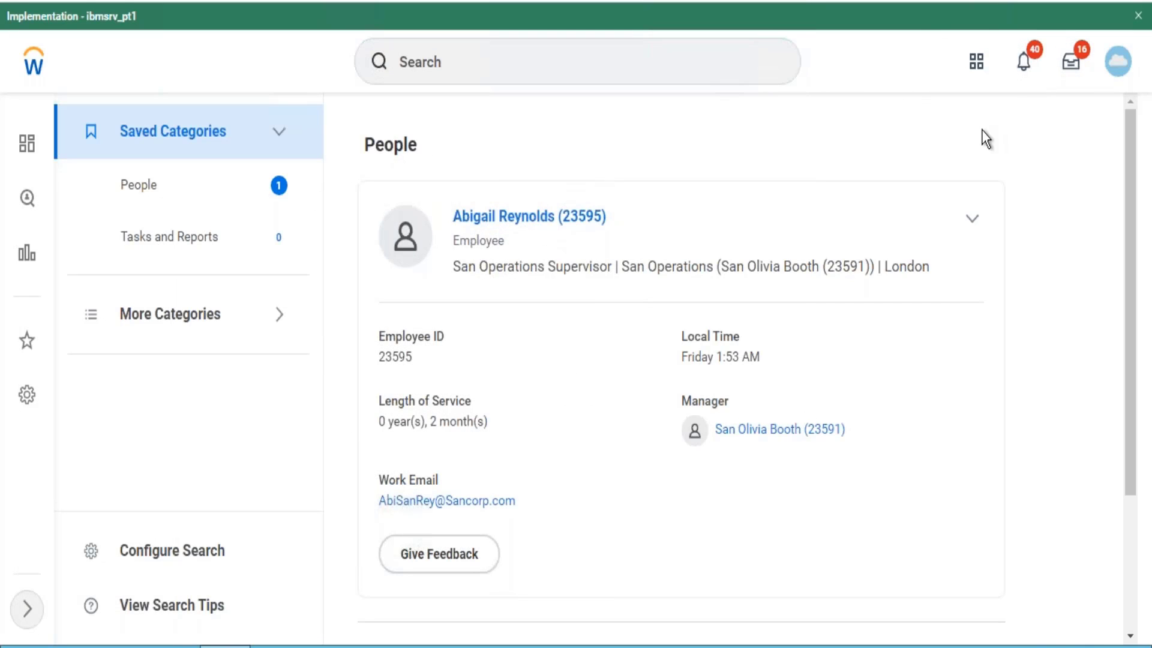
{"action": "left_click", "coordinate": [1120, 67]}
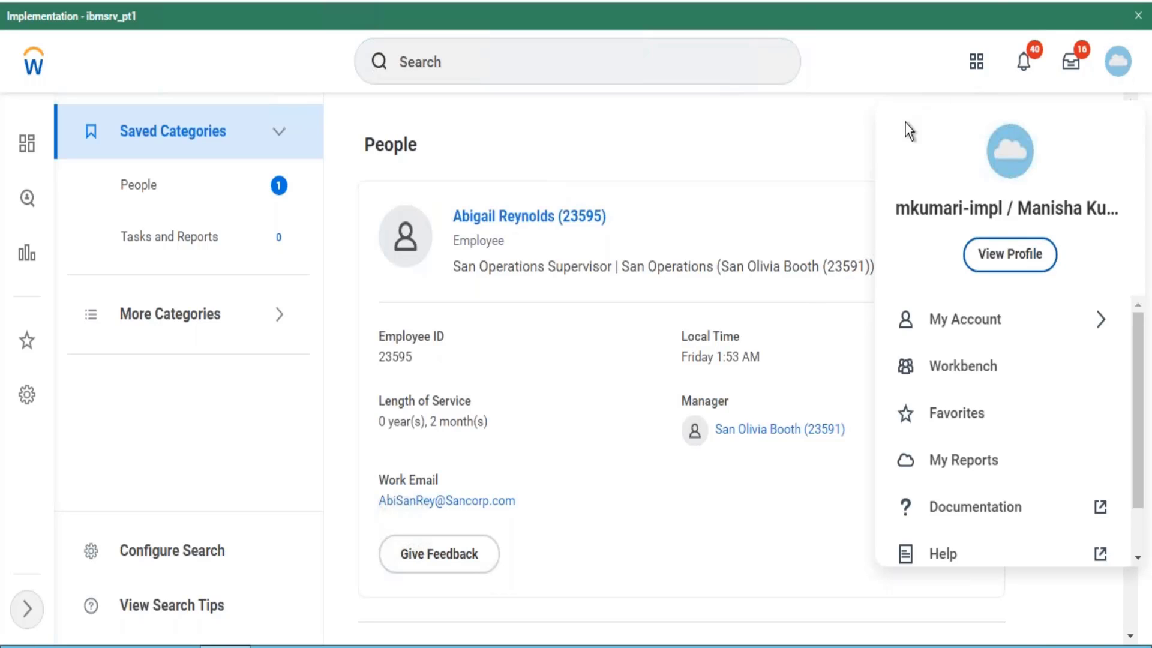
{"action": "left_click", "coordinate": [919, 88]}
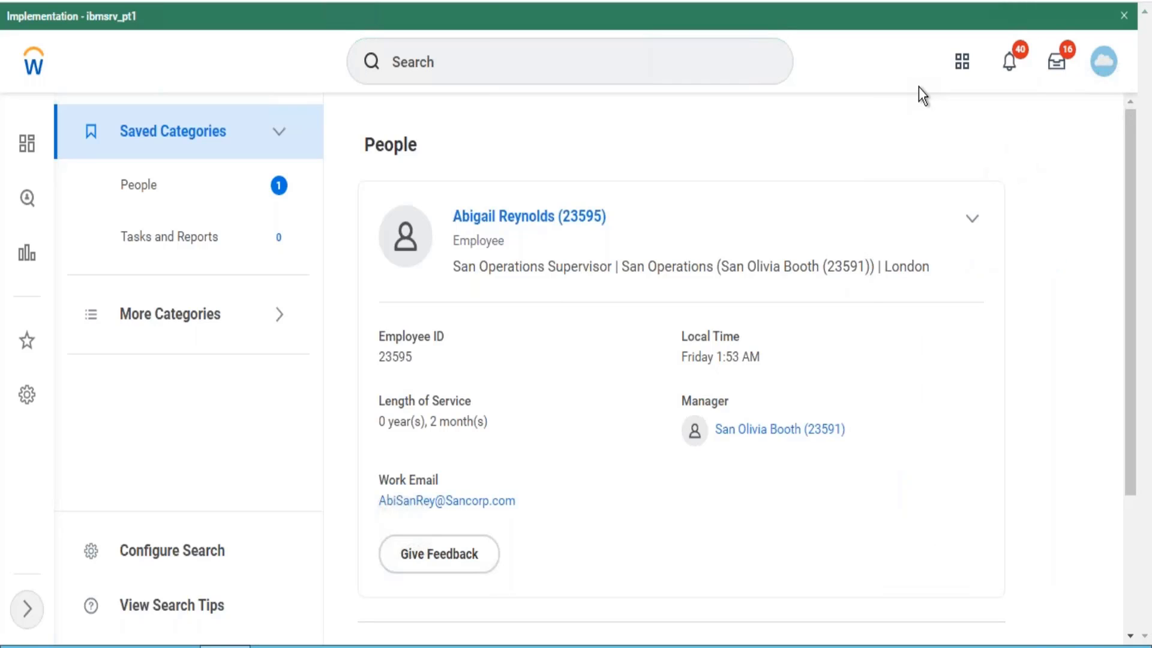
- Search for "bp:enroll in co" and open the Enroll in Content (Default Definition) business process definition
{"action": "left_click", "coordinate": [527, 70]}
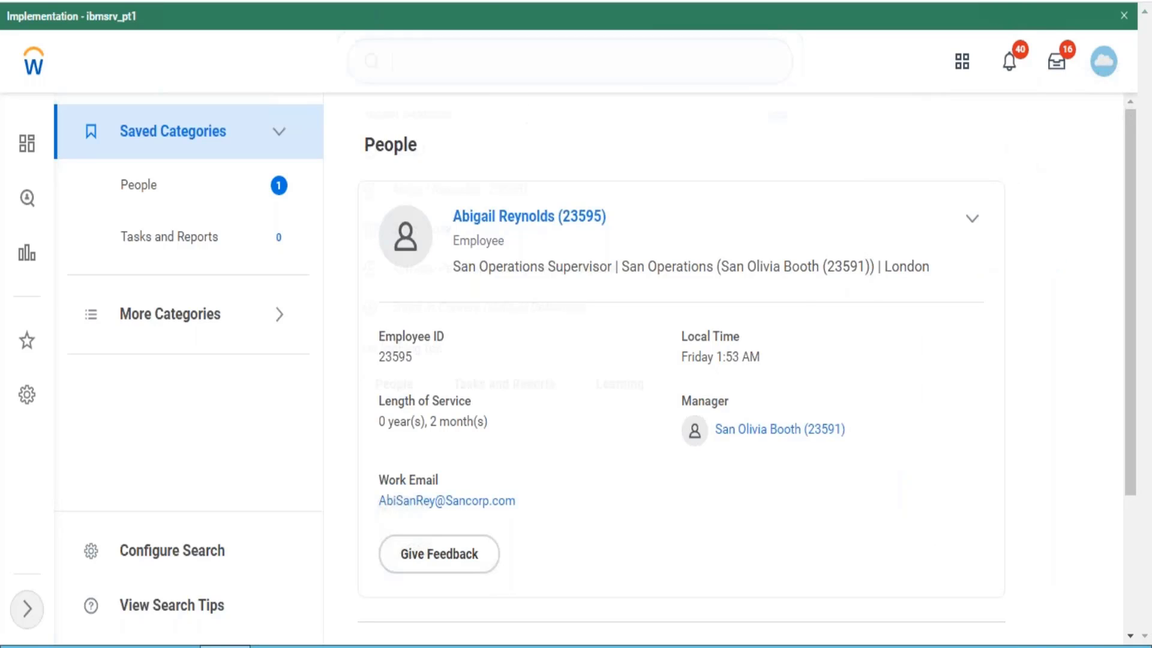
{"action": "type", "text": "enro"}
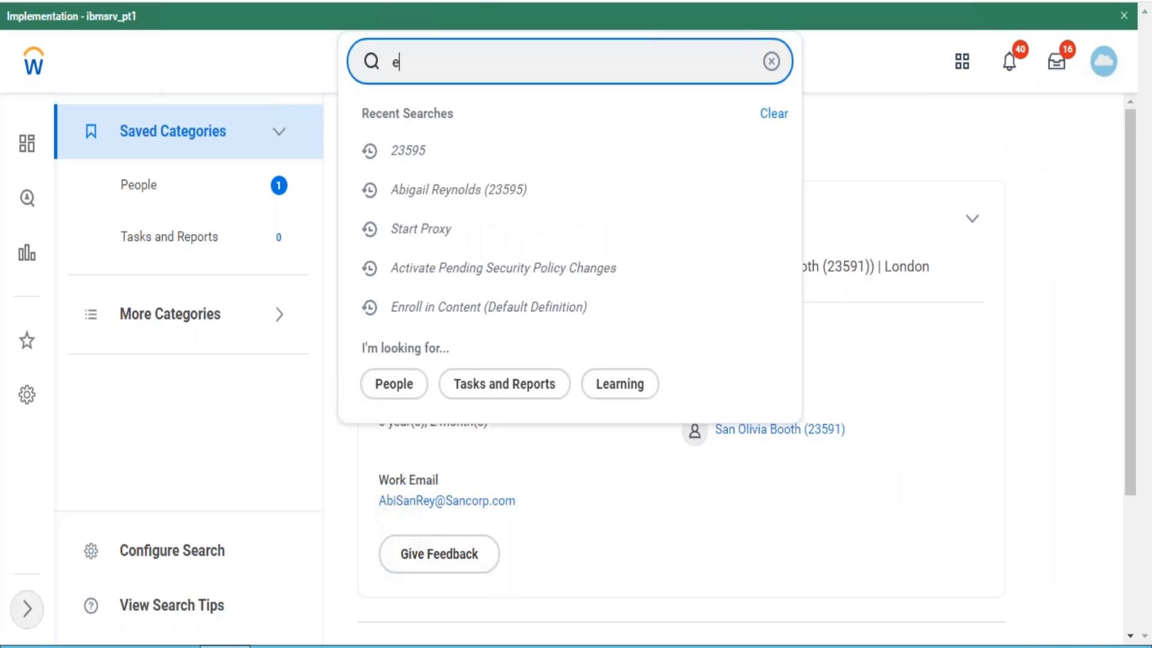
{"action": "key", "text": "BackSpace"}
{"action": "key", "text": "BackSpace"}
{"action": "key", "text": "BackSpace"}
{"action": "key", "text": "BackSpace"}
{"action": "key", "text": "BackSpace"}
{"action": "type", "text": "bp:enrol"}
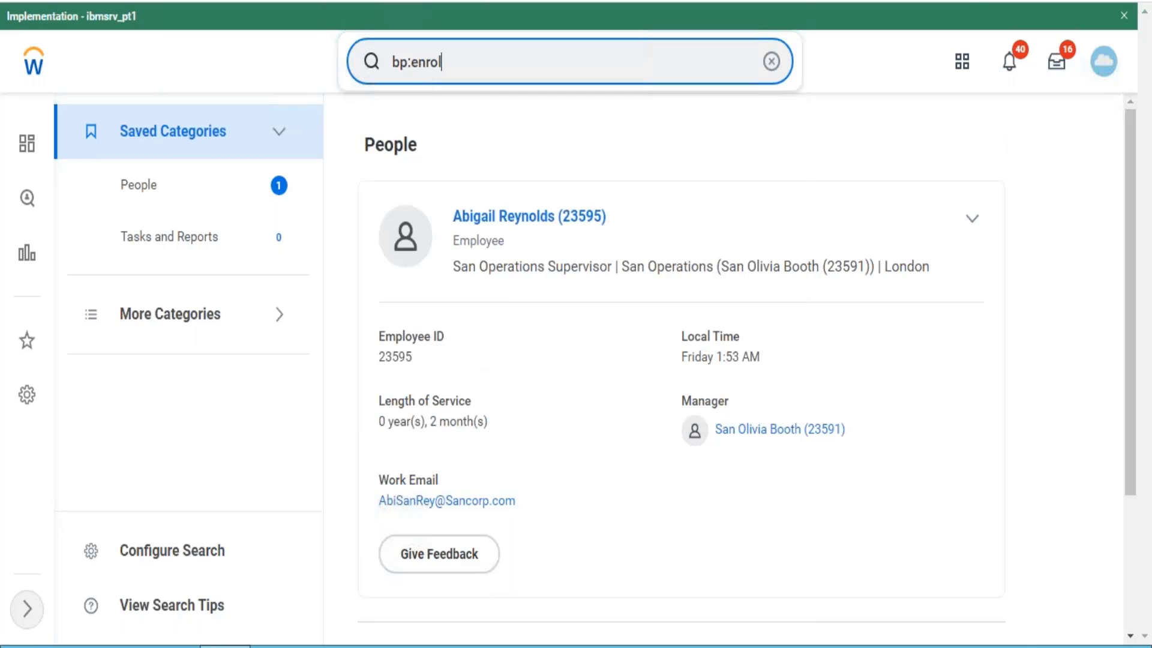
{"action": "type", "text": "l in com"}
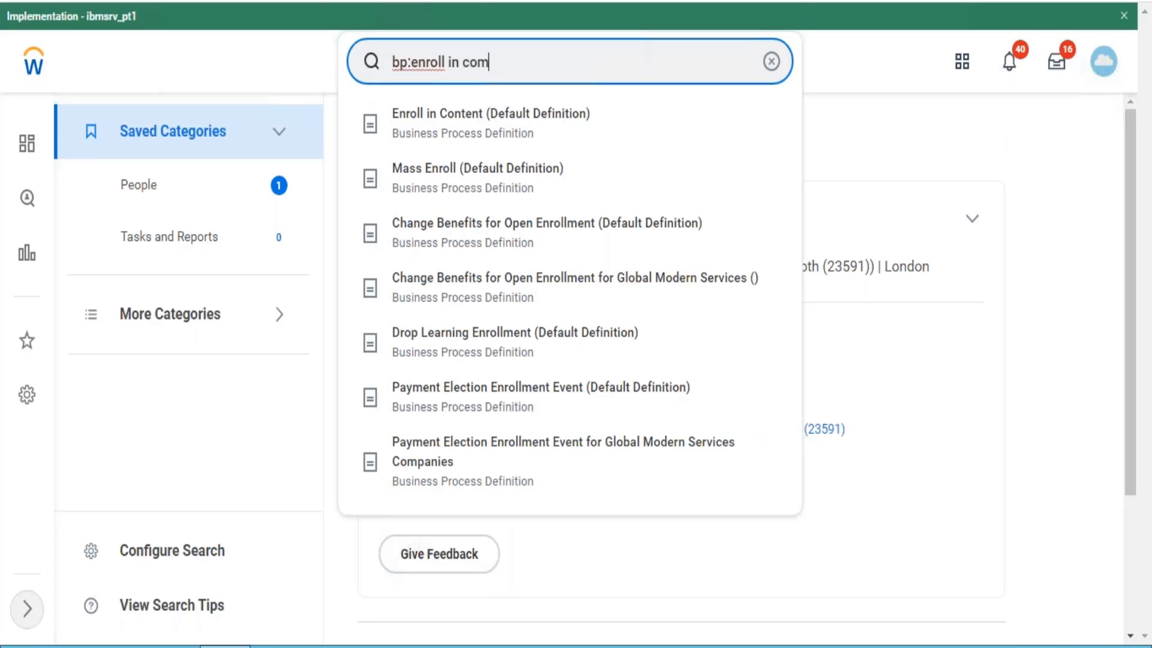
{"action": "key", "text": "BackSpace"}
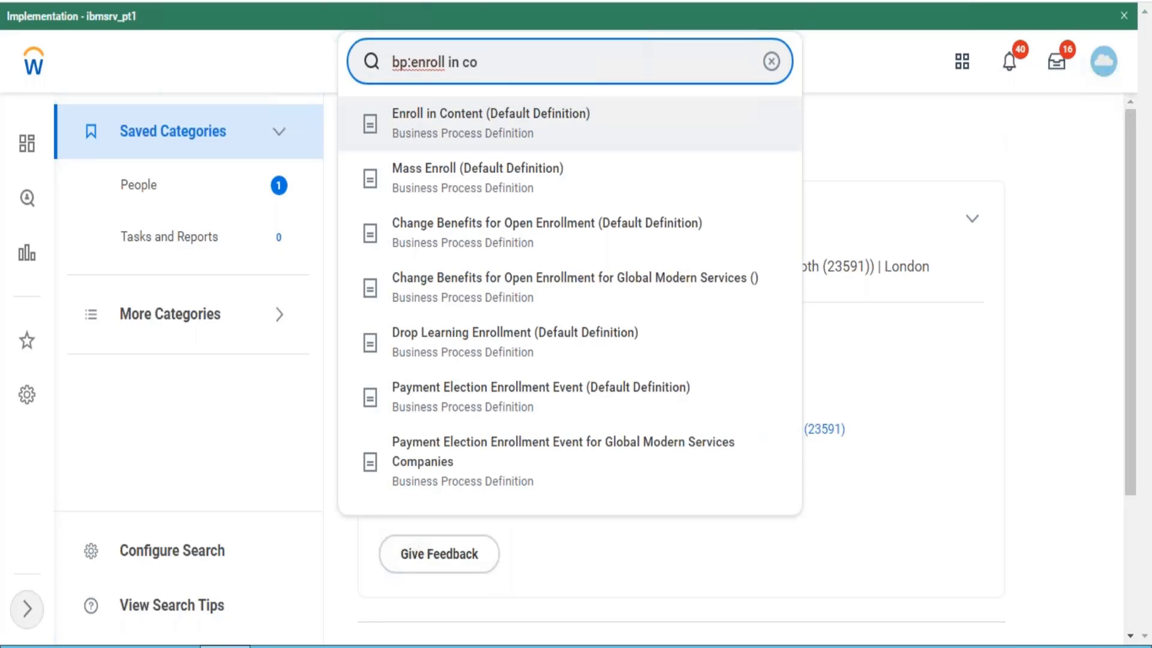
{"action": "left_click", "coordinate": [508, 122]}
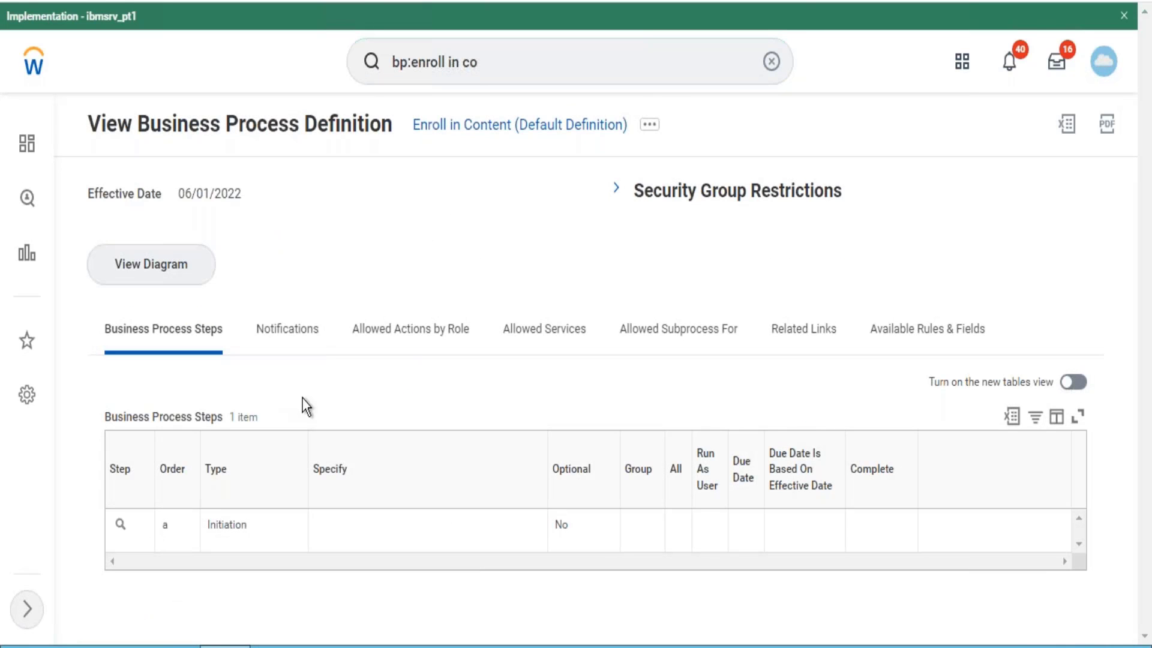
- View the business process policy of Enroll in Content and examine which security groups can start the process
{"action": "left_click", "coordinate": [648, 132]}
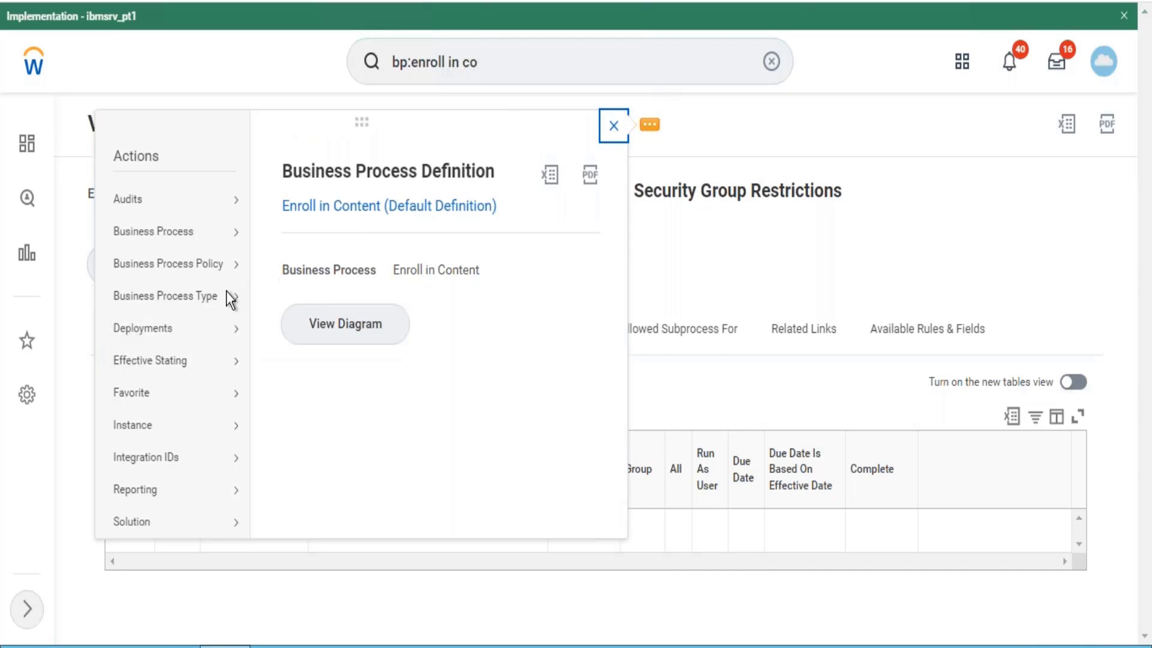
{"action": "mouse_move", "coordinate": [206, 279]}
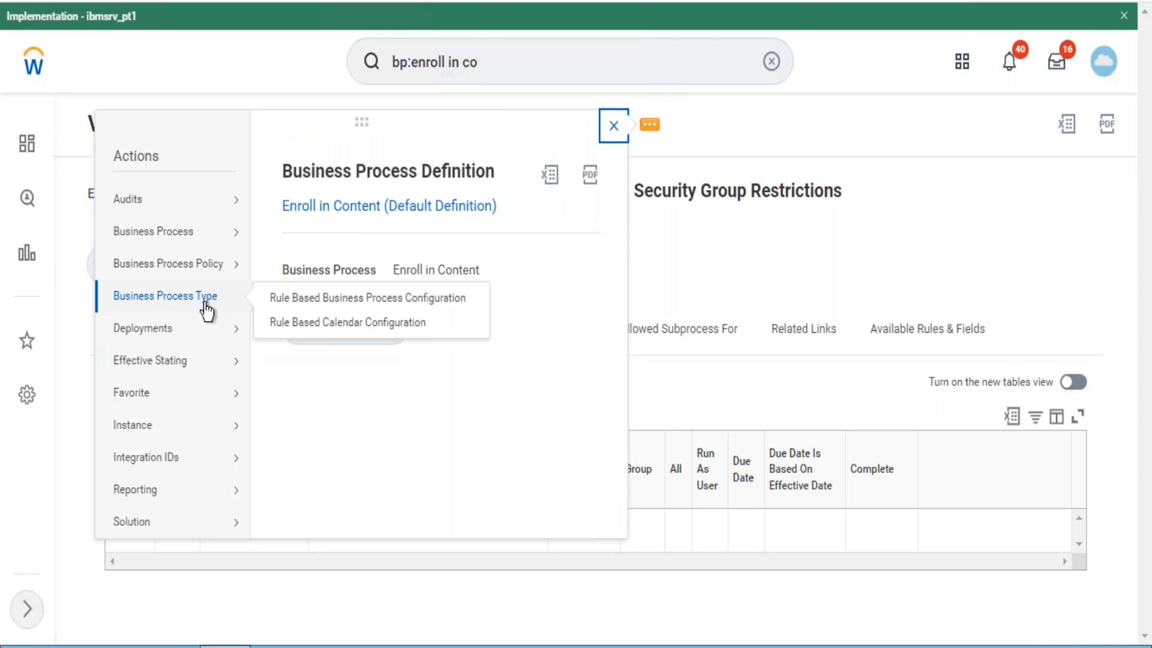
{"action": "mouse_move", "coordinate": [198, 240]}
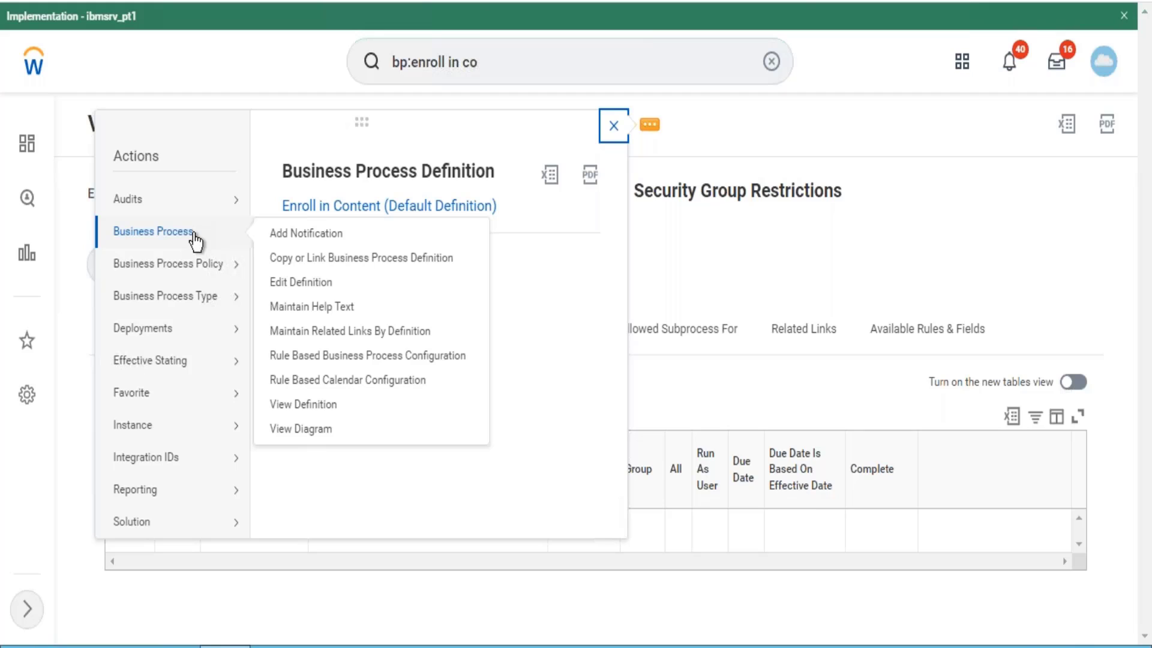
{"action": "mouse_move", "coordinate": [162, 270]}
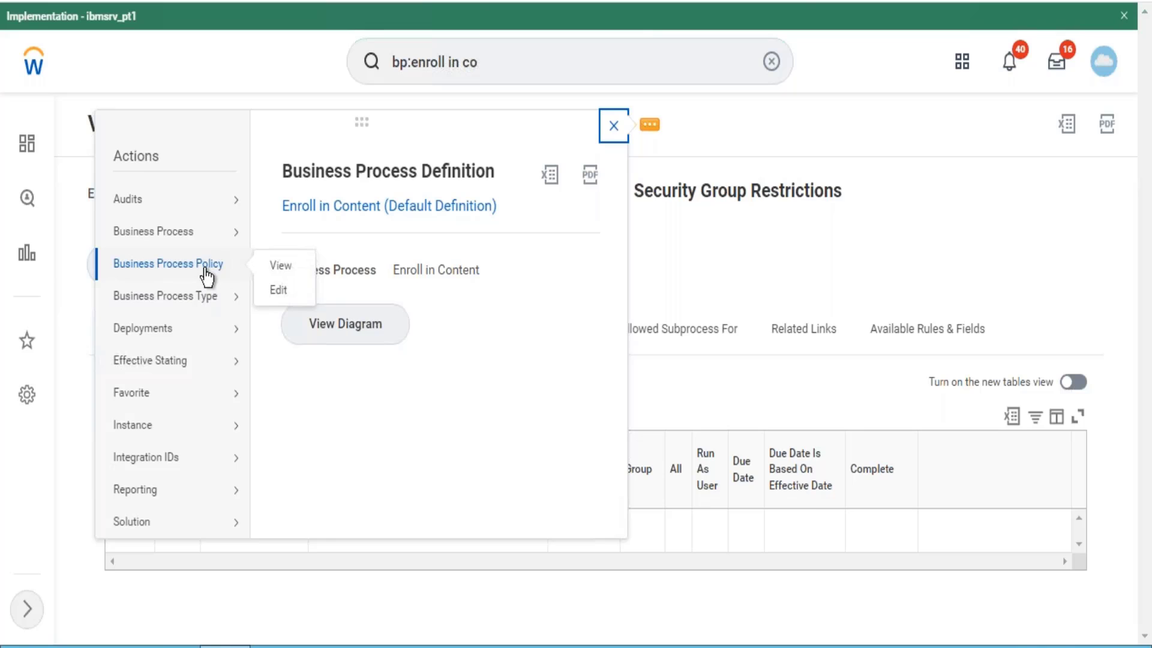
{"action": "left_click", "coordinate": [279, 266]}
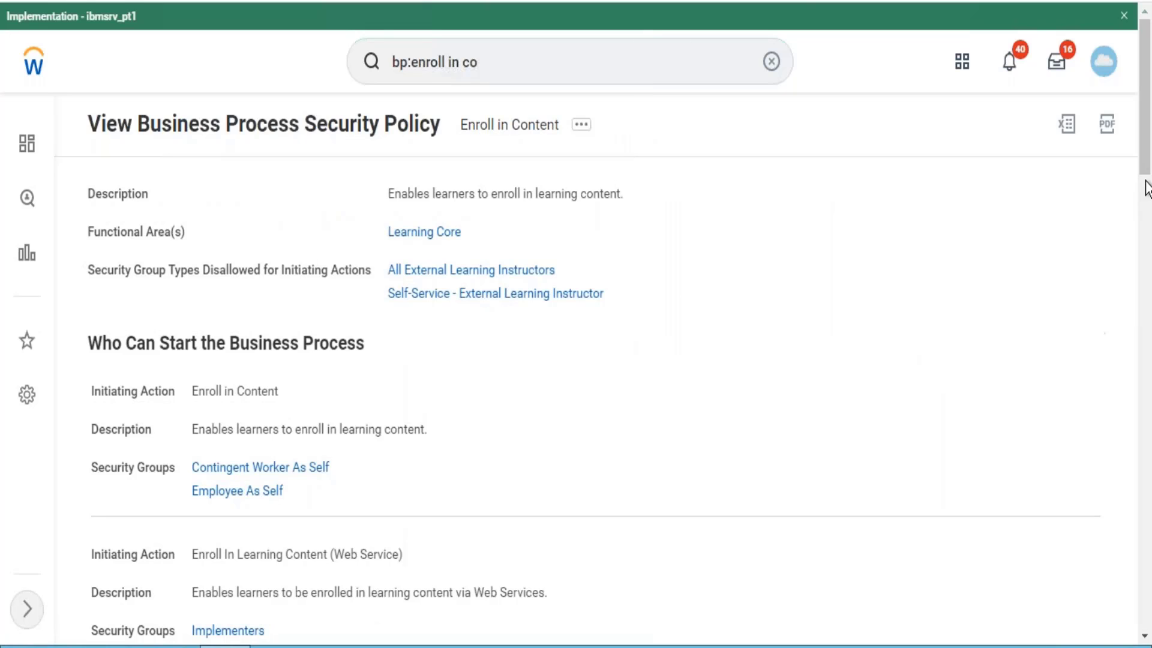
{"action": "scroll", "coordinate": [1146, 288], "scroll_direction": "down", "scroll_amount": 3}
{"action": "left_click_drag", "start_coordinate": [1149, 388], "coordinate": [1146, 108]}
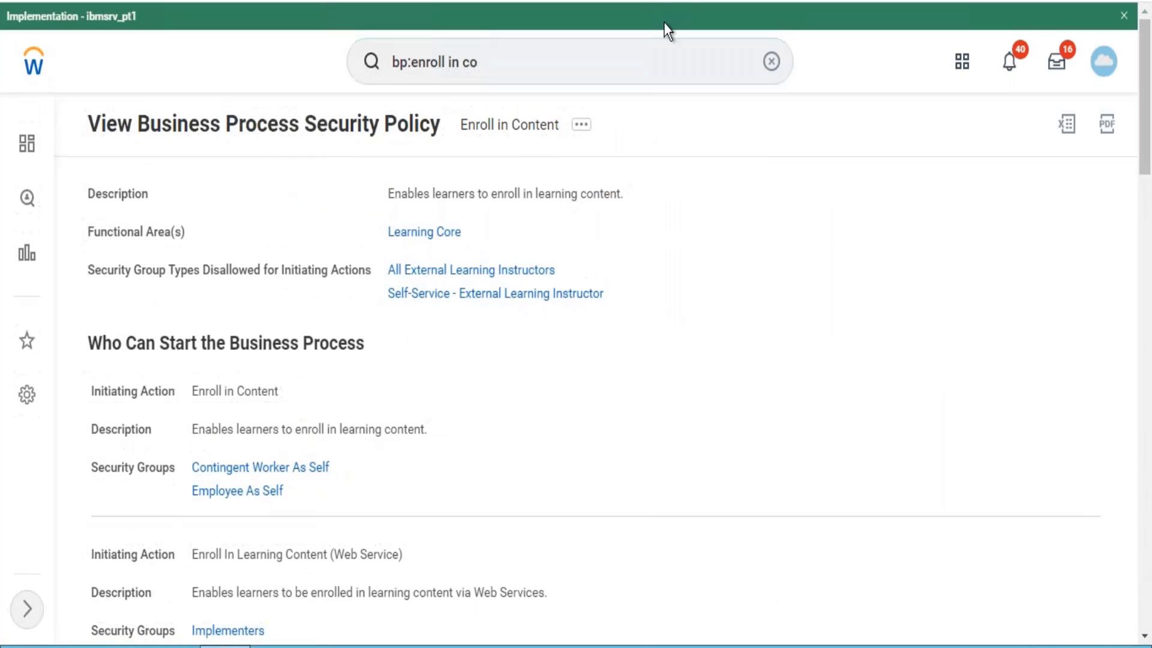
- Open the Learning app and browse the learning catalog from its Discover page
{"action": "left_click", "coordinate": [772, 61]}
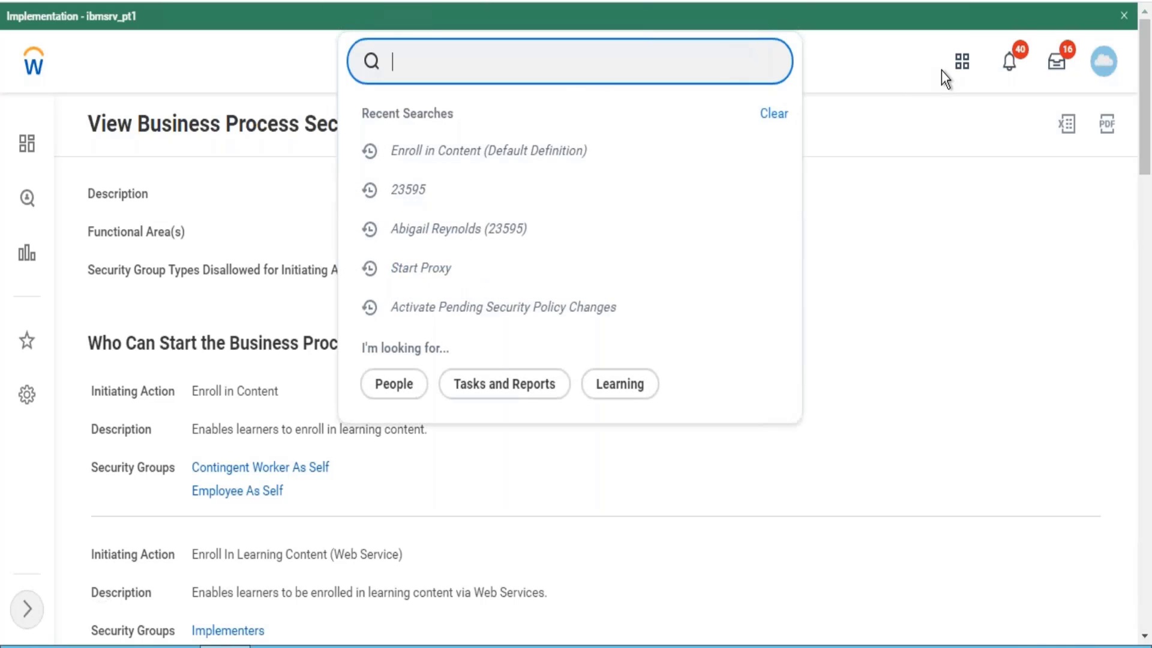
{"action": "left_click", "coordinate": [962, 61]}
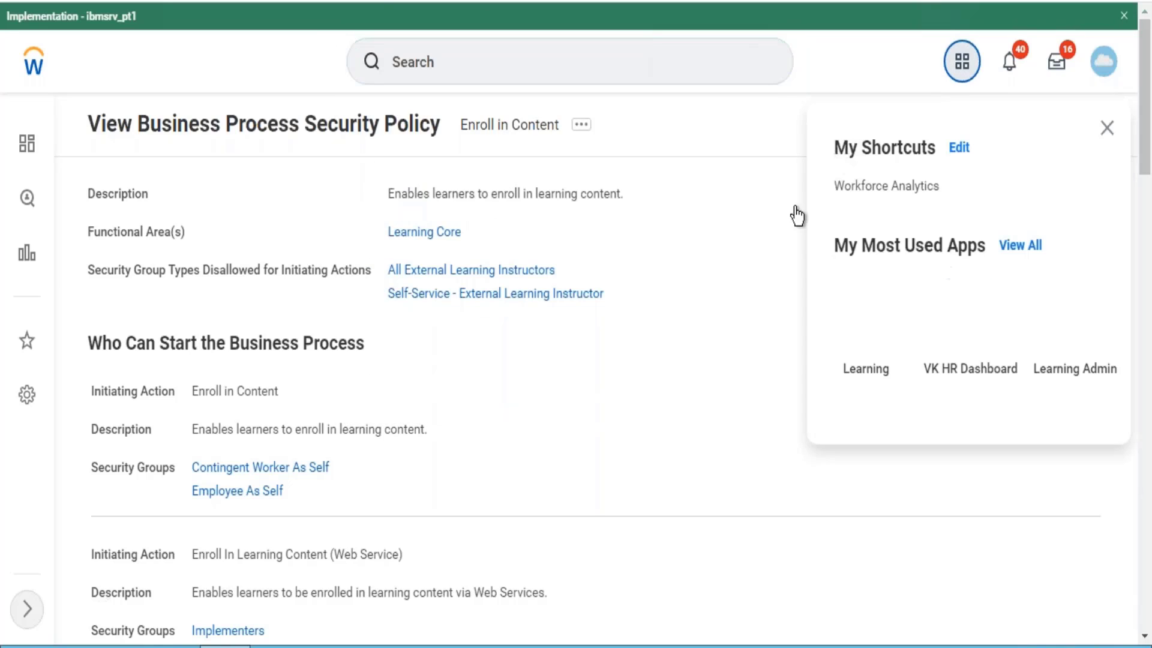
{"action": "left_click", "coordinate": [854, 318]}
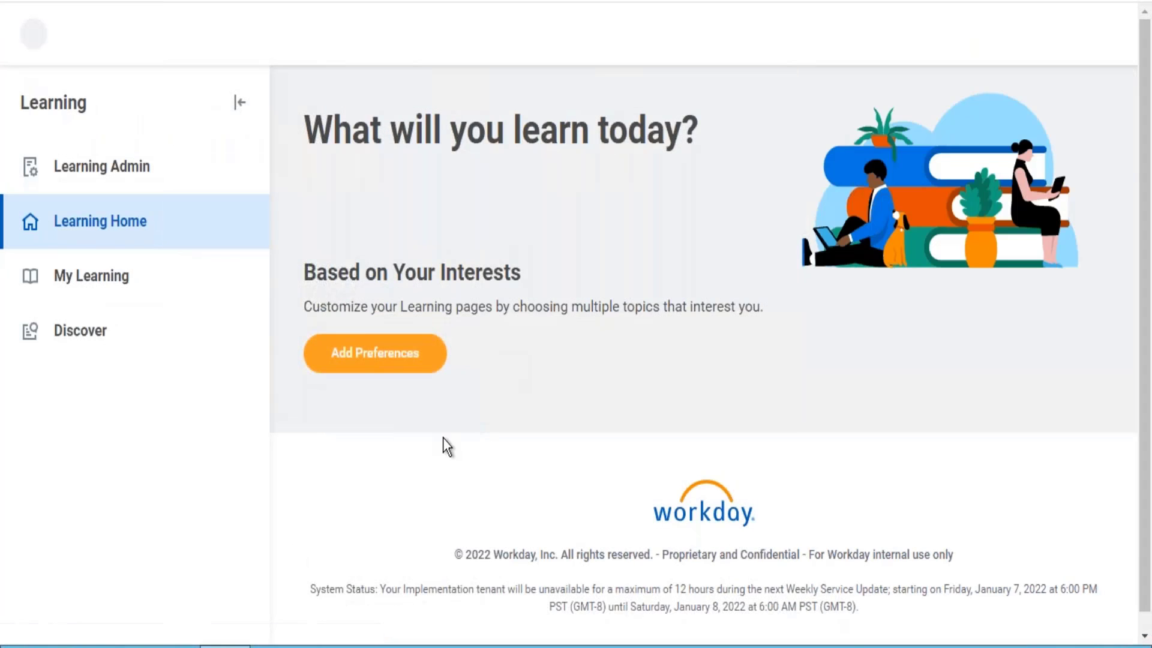
{"action": "left_click", "coordinate": [145, 363]}
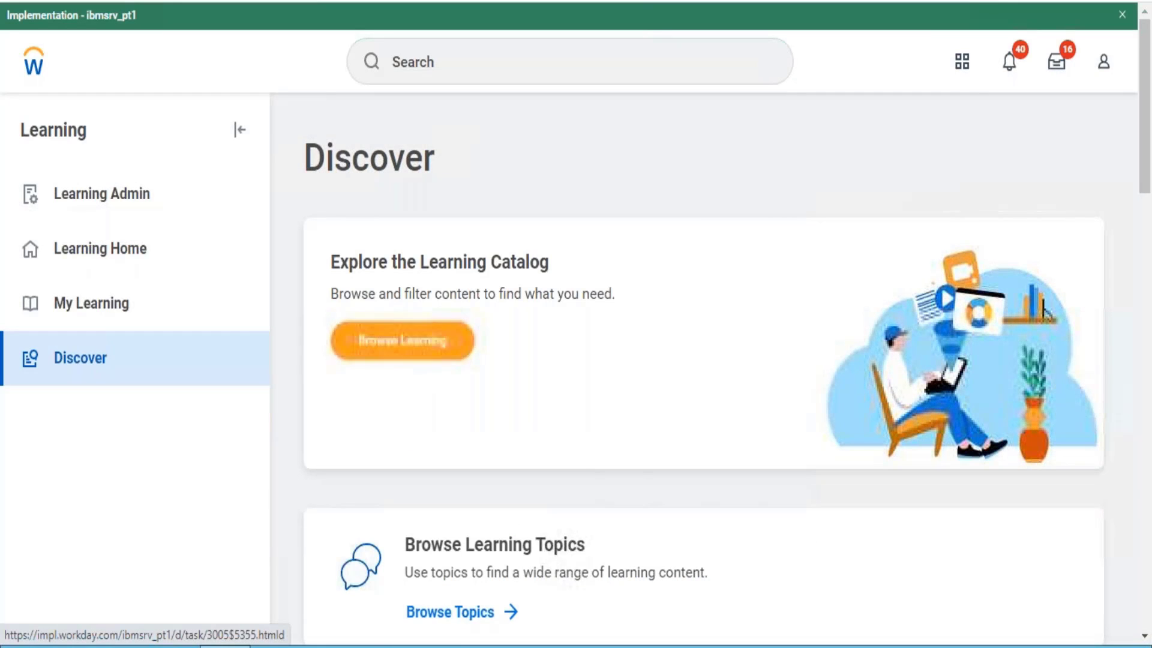
{"action": "left_click", "coordinate": [402, 340]}
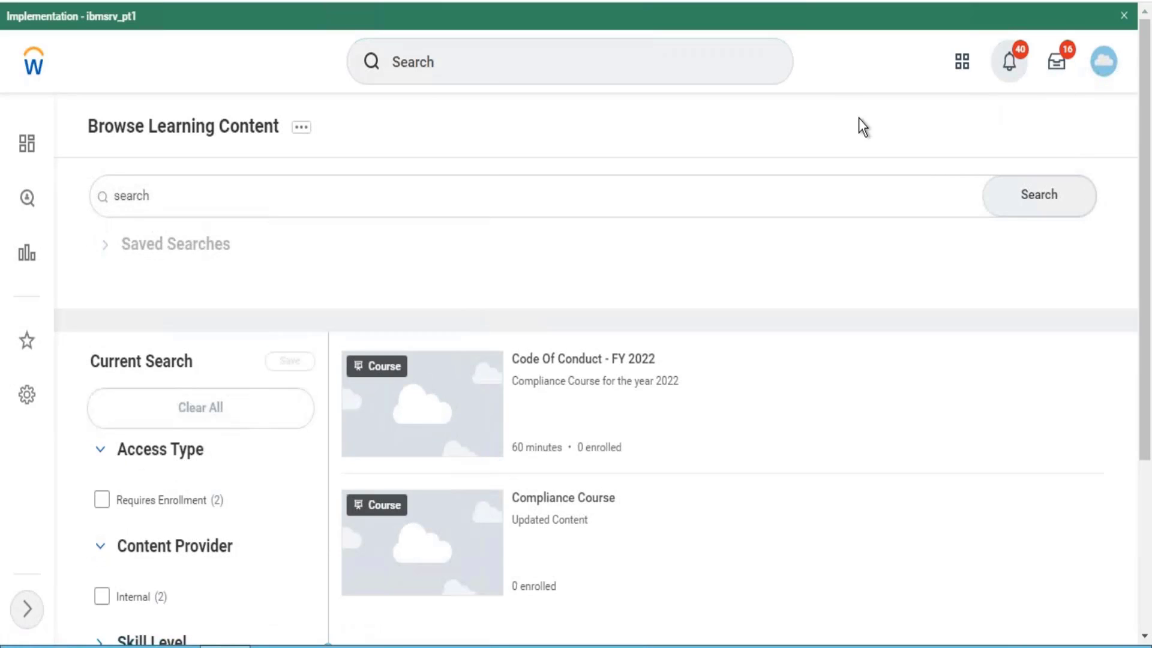
- Search for "bp:enroll in content" and open the Enroll in Content (Default Definition) business process definition again
{"action": "left_click", "coordinate": [650, 65]}
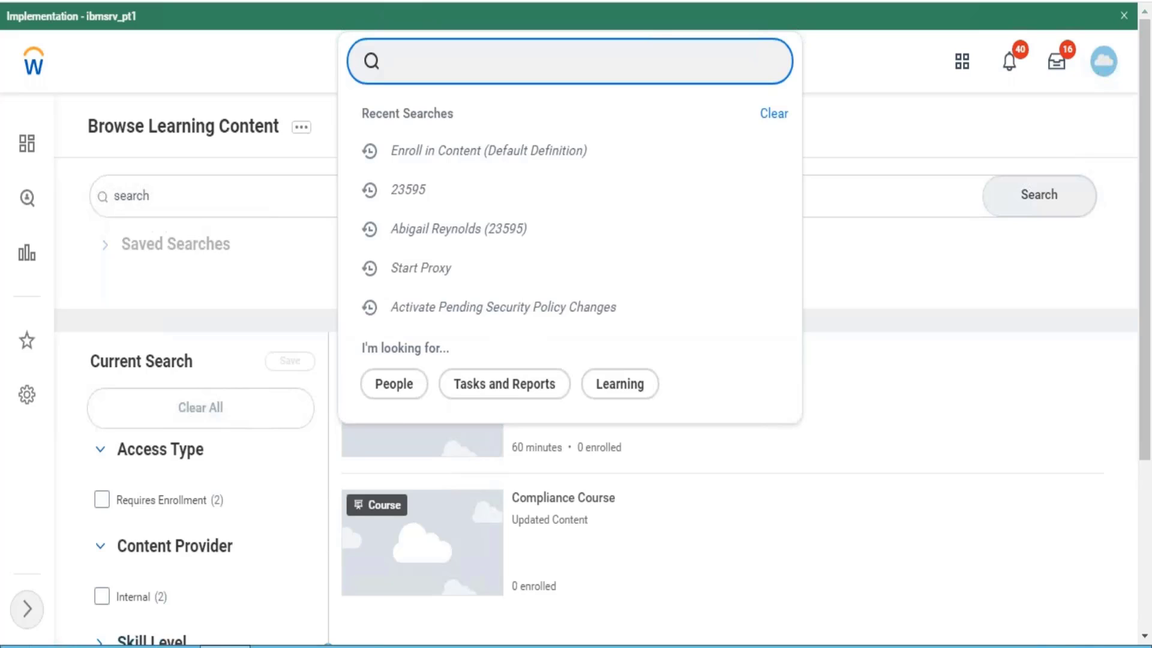
{"action": "type", "text": "bp:enroll"}
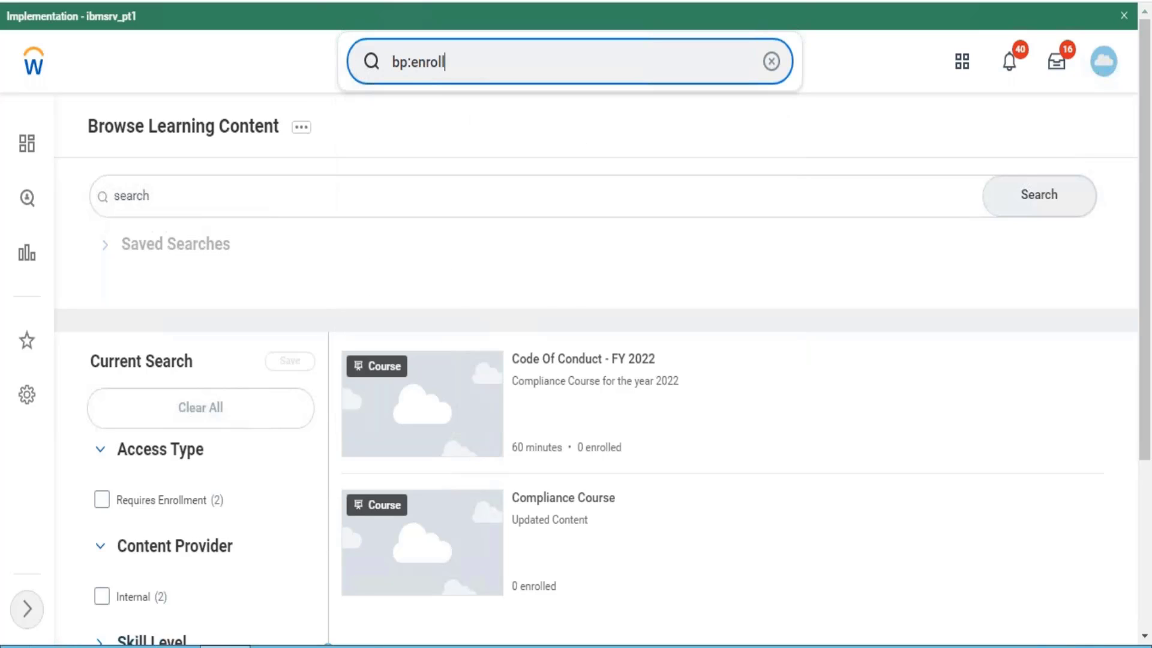
{"action": "type", "text": " in cont"}
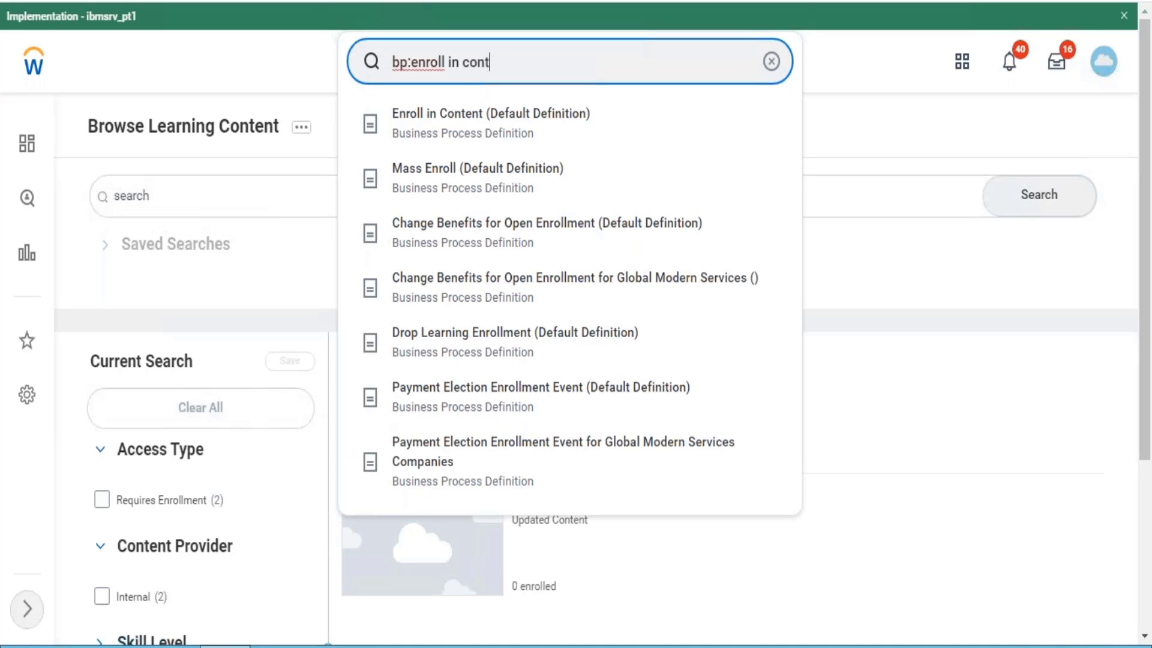
{"action": "type", "text": "ent"}
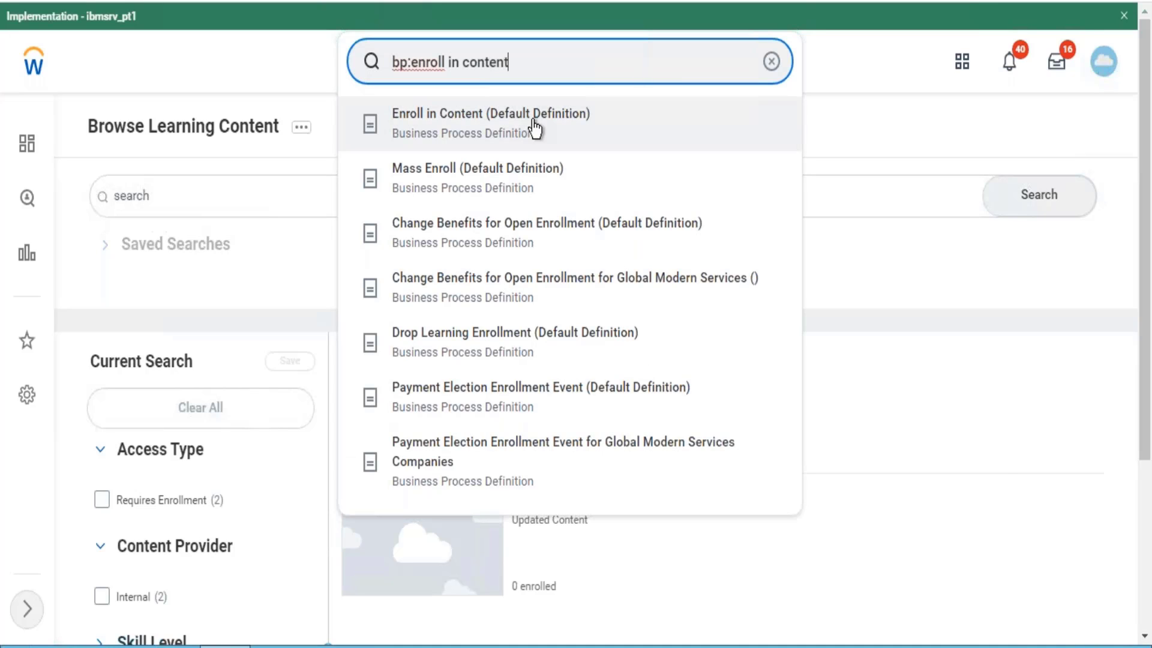
{"action": "left_click", "coordinate": [504, 127]}
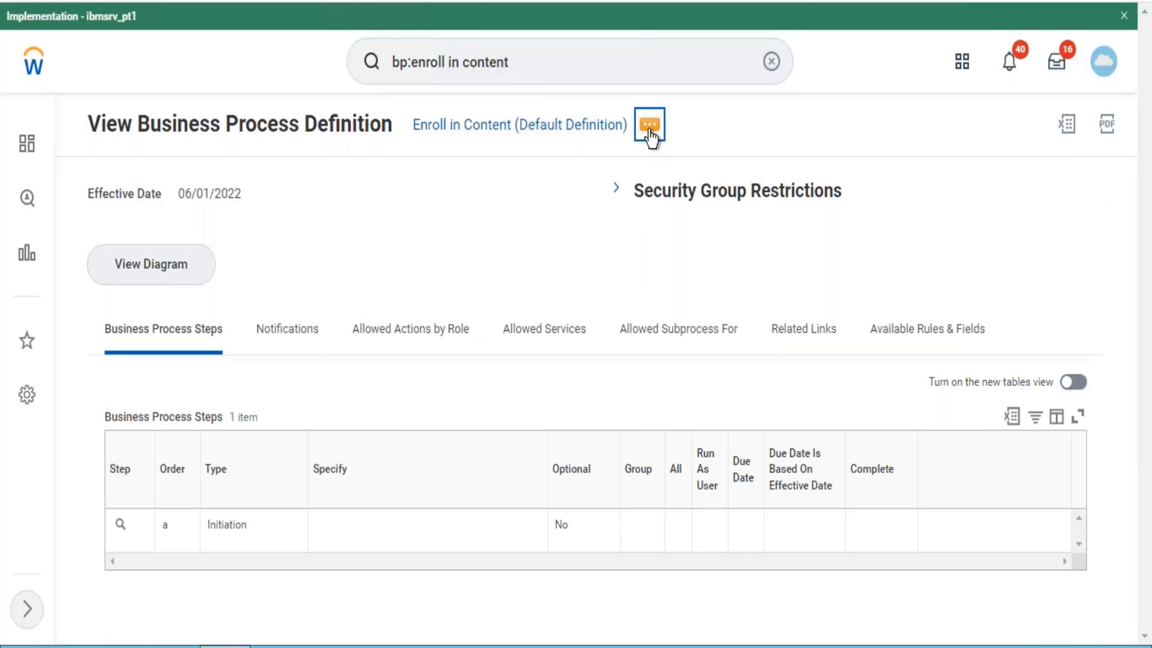
- Edit the business process policy to add Implementers to the security groups for the Enroll in Content initiating action, and save it
{"action": "left_click", "coordinate": [648, 129]}
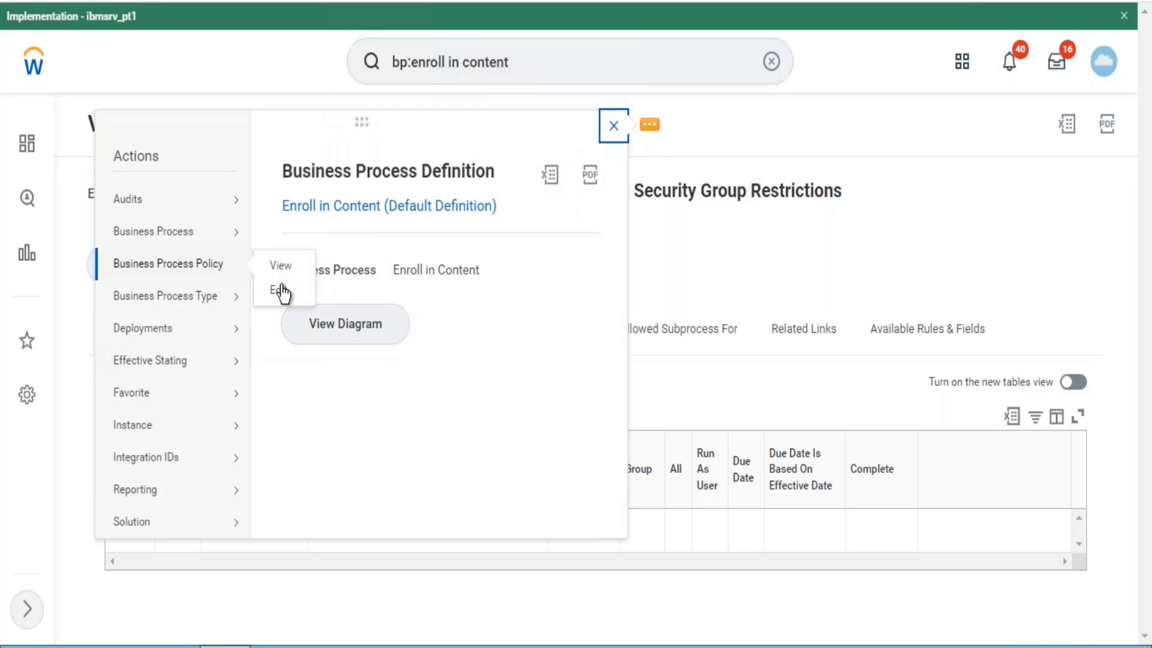
{"action": "left_click", "coordinate": [283, 295]}
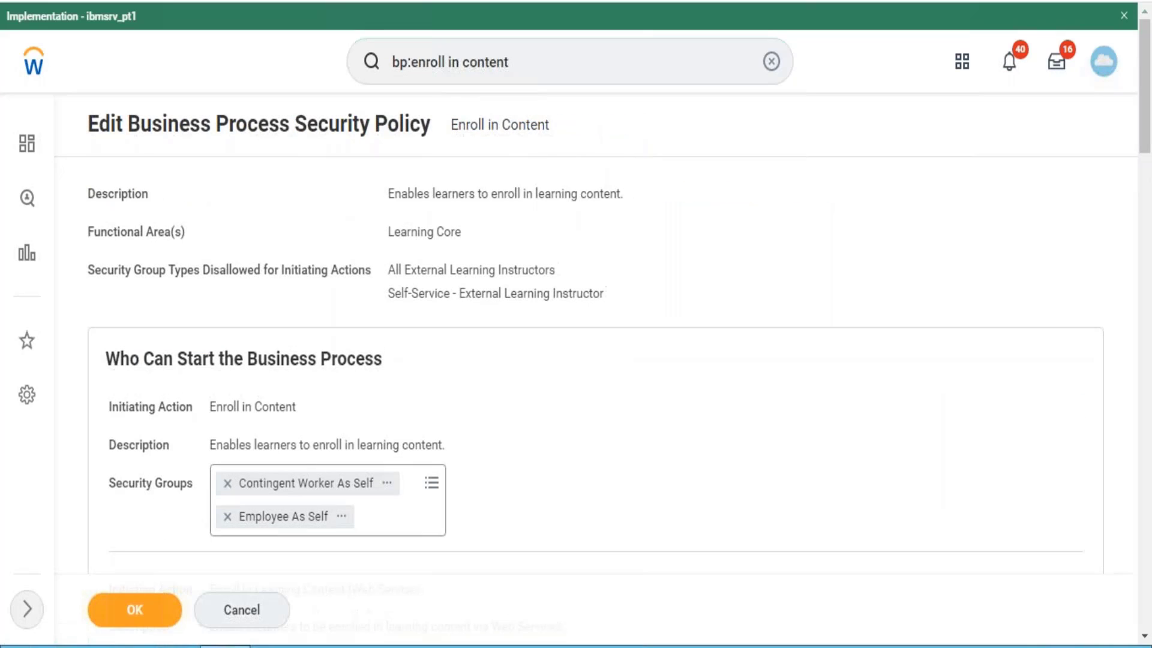
{"action": "left_click", "coordinate": [429, 495]}
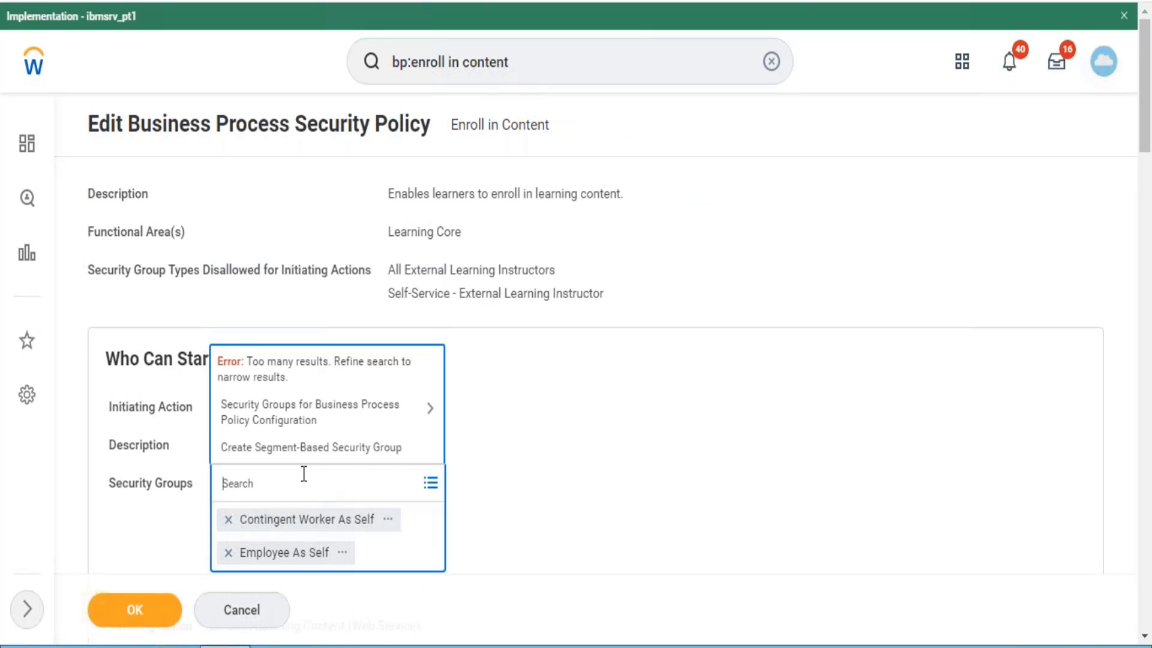
{"action": "type", "text": "impleme"}
{"action": "key", "text": "Return"}
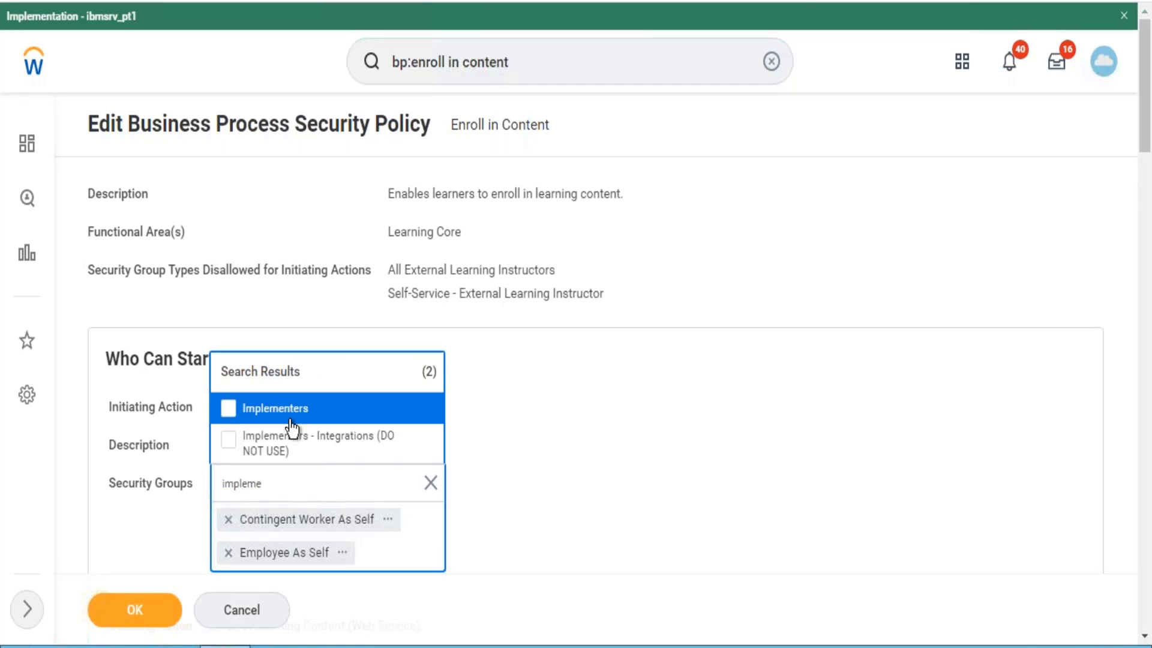
{"action": "left_click", "coordinate": [291, 423]}
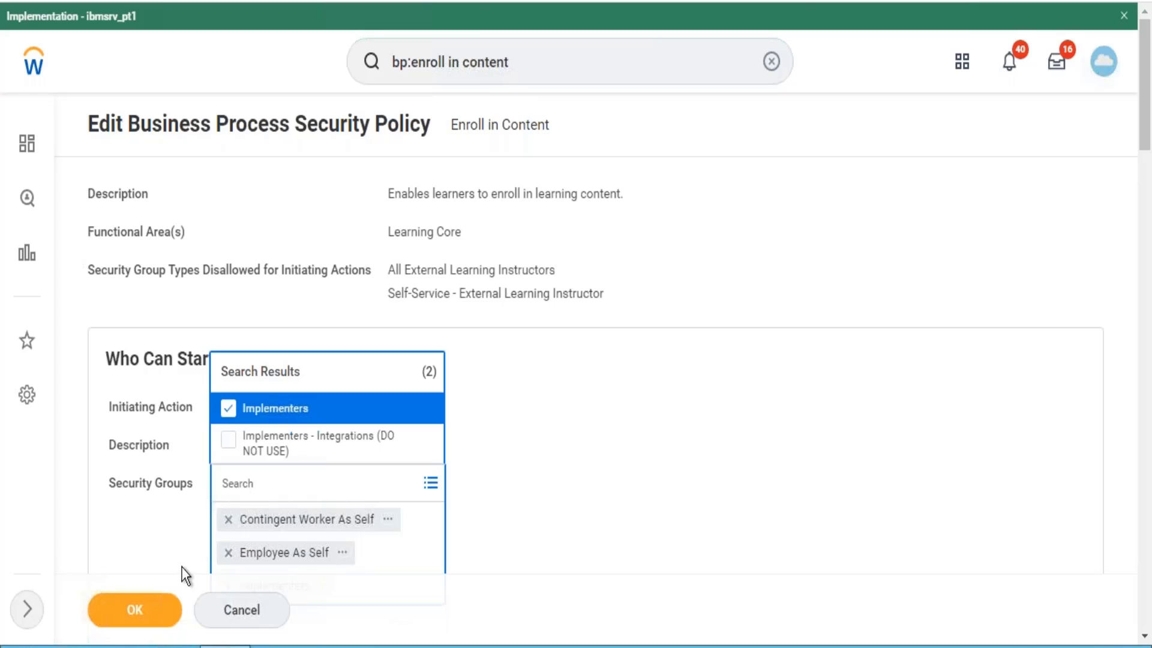
{"action": "left_click", "coordinate": [165, 606]}
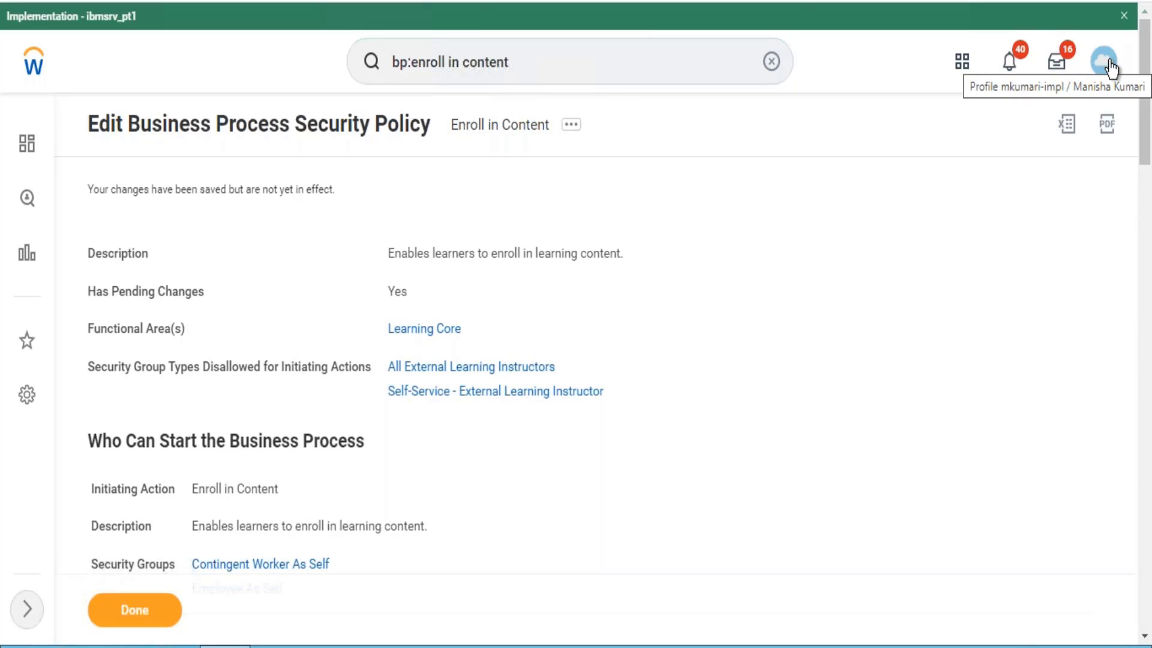
- Search for "activate pendi" and open the Activate Pending Security Policy Changes task
{"action": "left_click", "coordinate": [771, 61]}
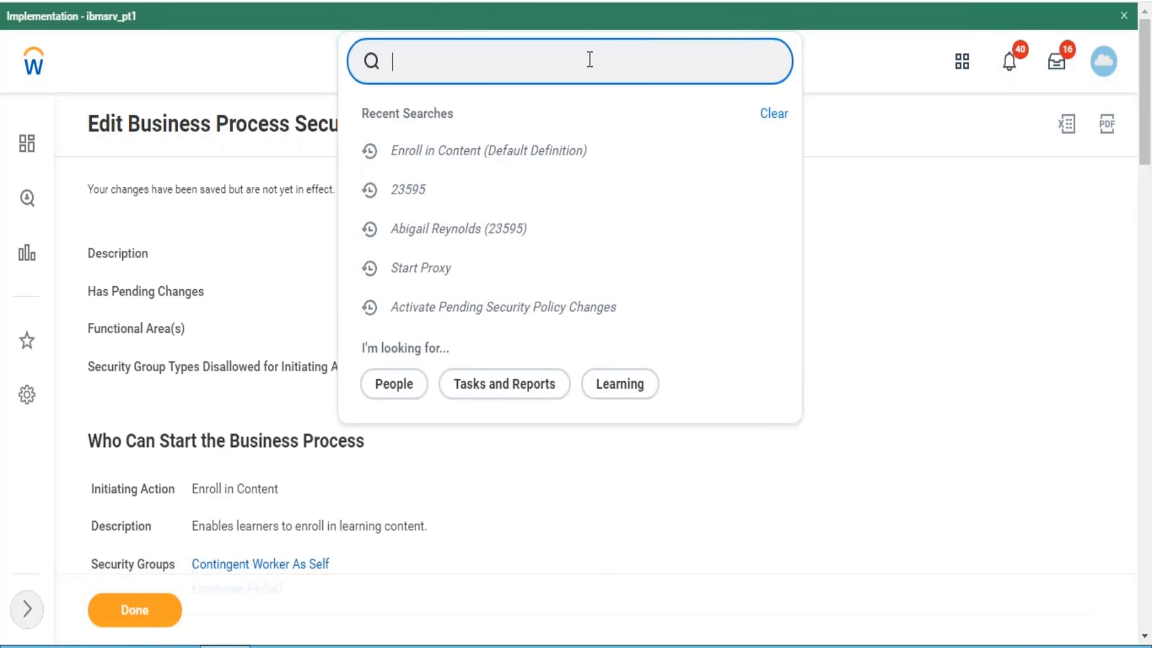
{"action": "type", "text": "acti"}
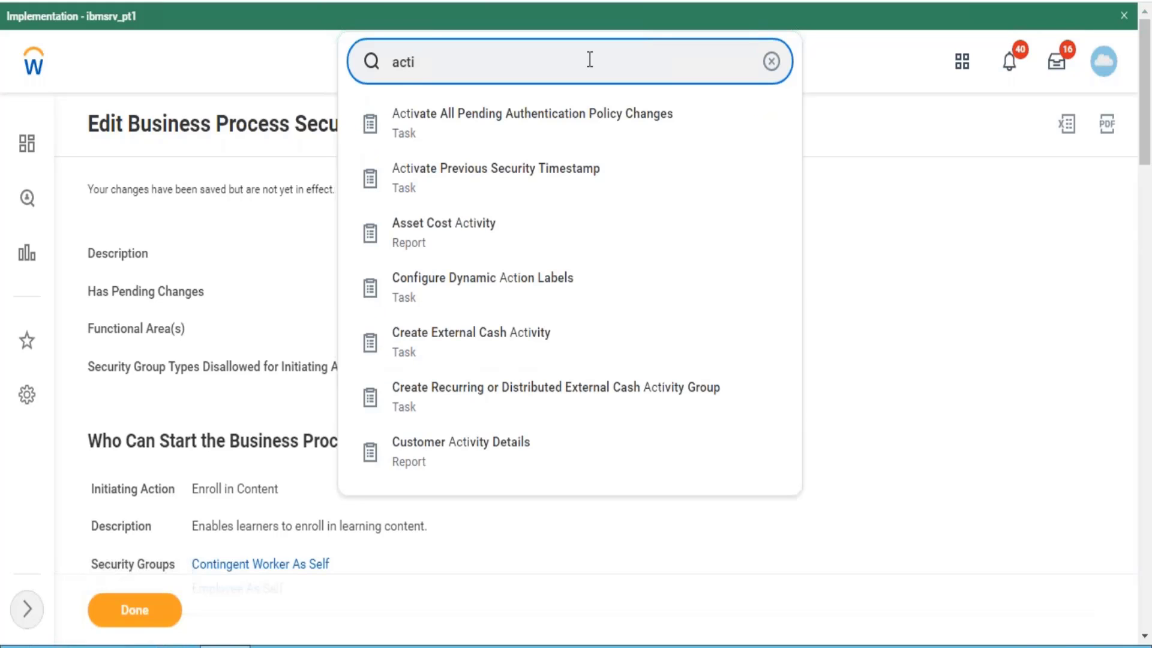
{"action": "type", "text": "vate pendi"}
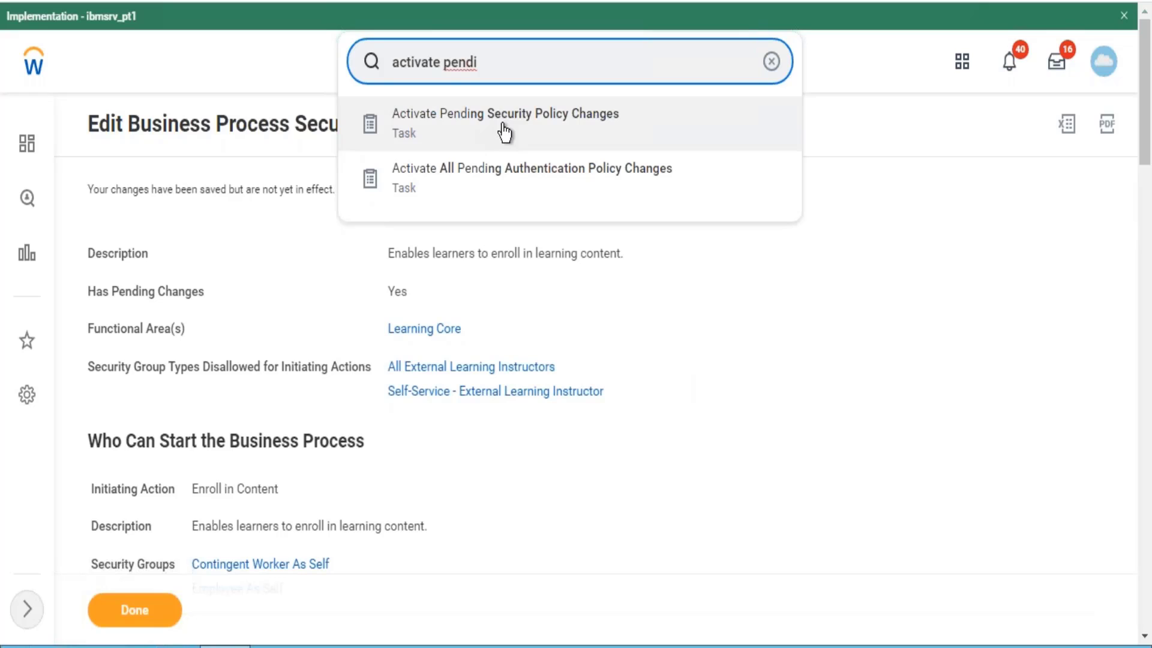
{"action": "left_click", "coordinate": [504, 131]}
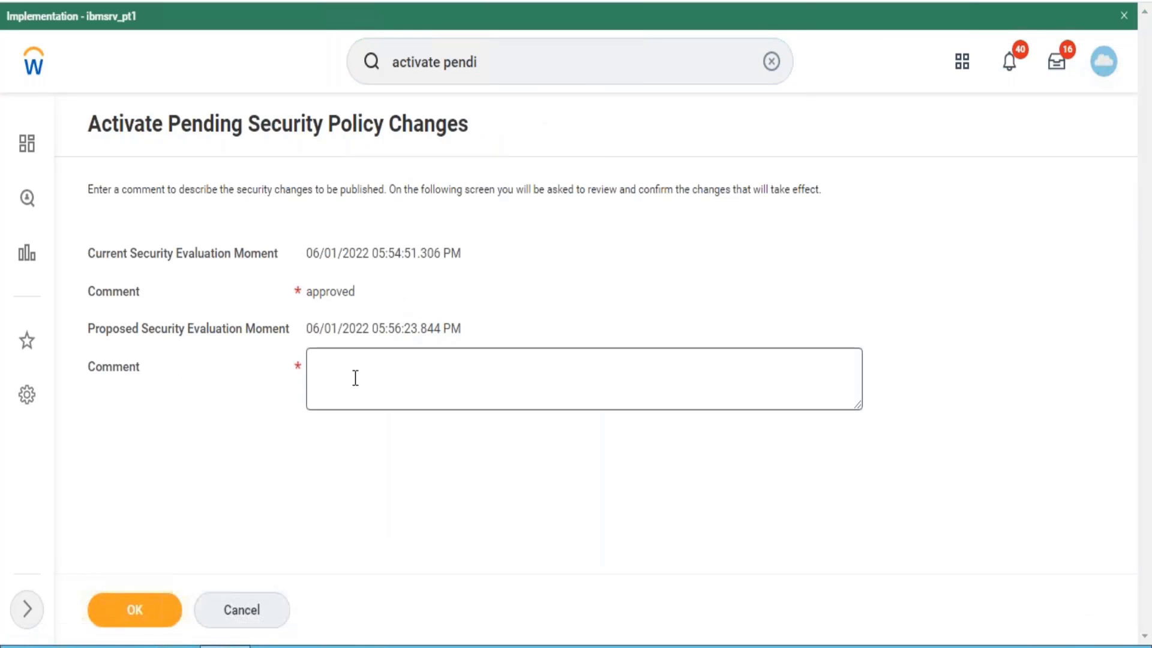
- Enter the comment "test" for the pending security policy changes, then confirm and submit their activation
{"action": "left_click", "coordinate": [357, 376]}
{"action": "type", "text": "test"}
{"action": "key", "text": "ctrl+a"}
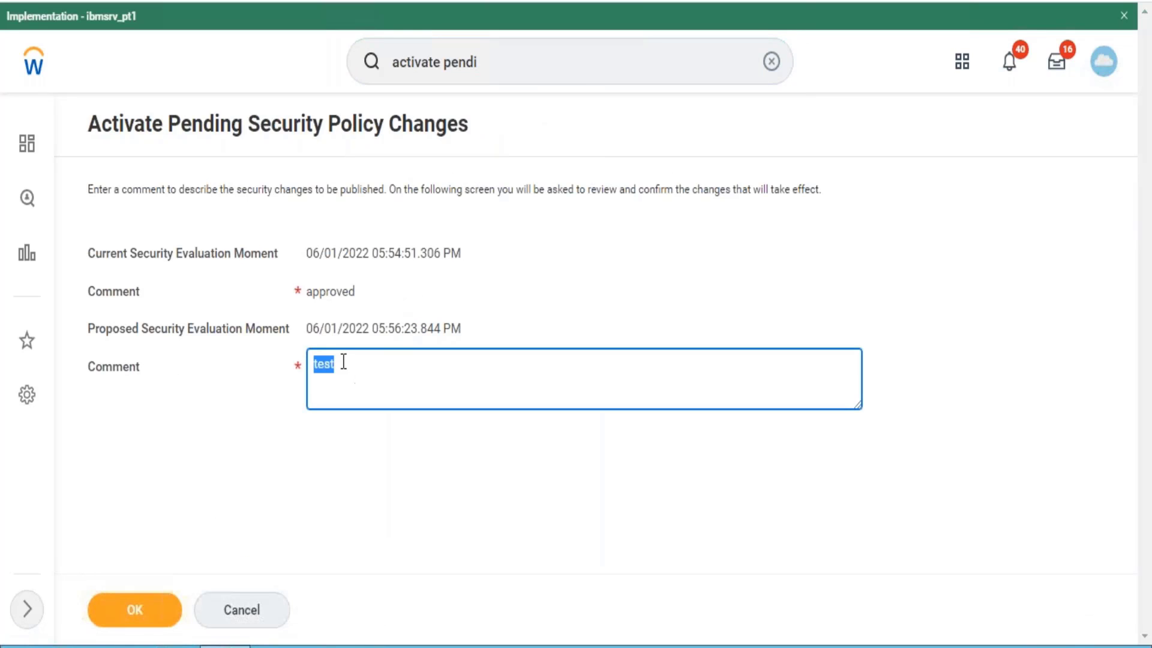
{"action": "left_click", "coordinate": [135, 610]}
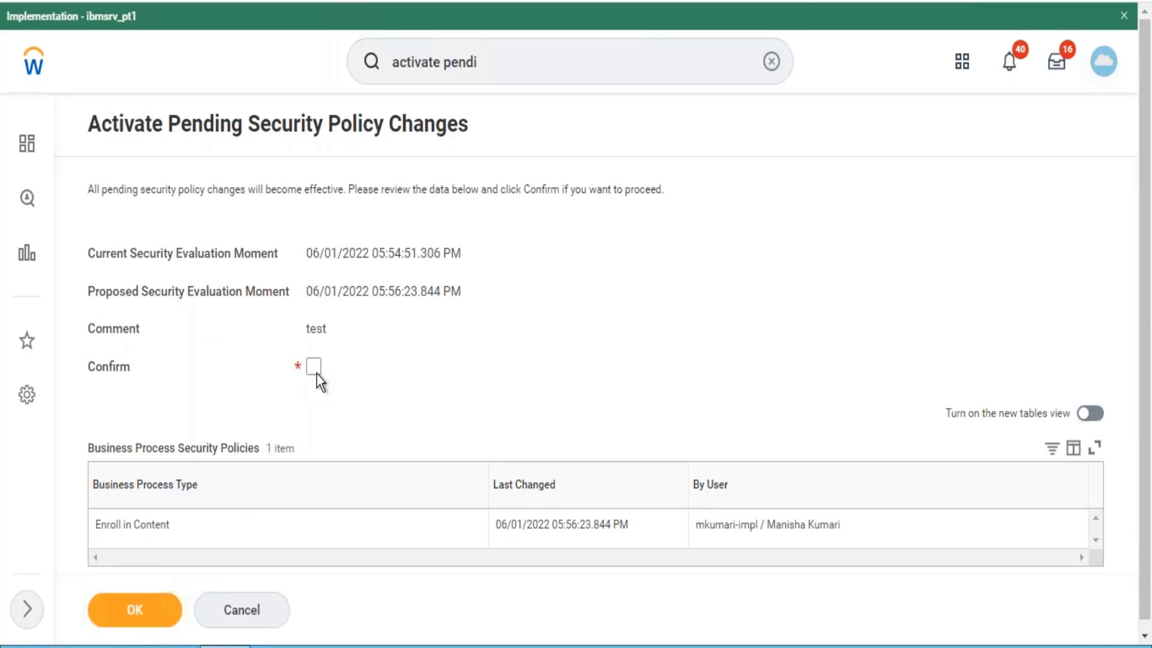
{"action": "left_click", "coordinate": [313, 366]}
{"action": "left_click", "coordinate": [147, 624]}
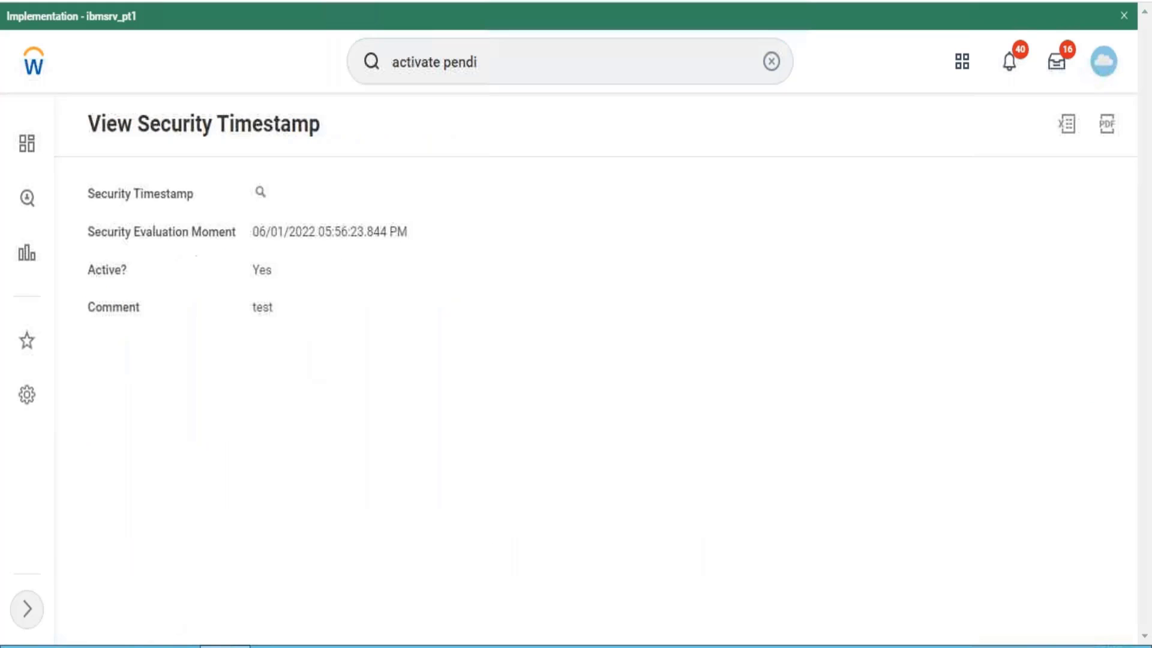
- Open the Learning app, browse the catalog from Discover, and view the Code Of Conduct - FY 2022 course page
{"action": "left_click", "coordinate": [963, 63]}
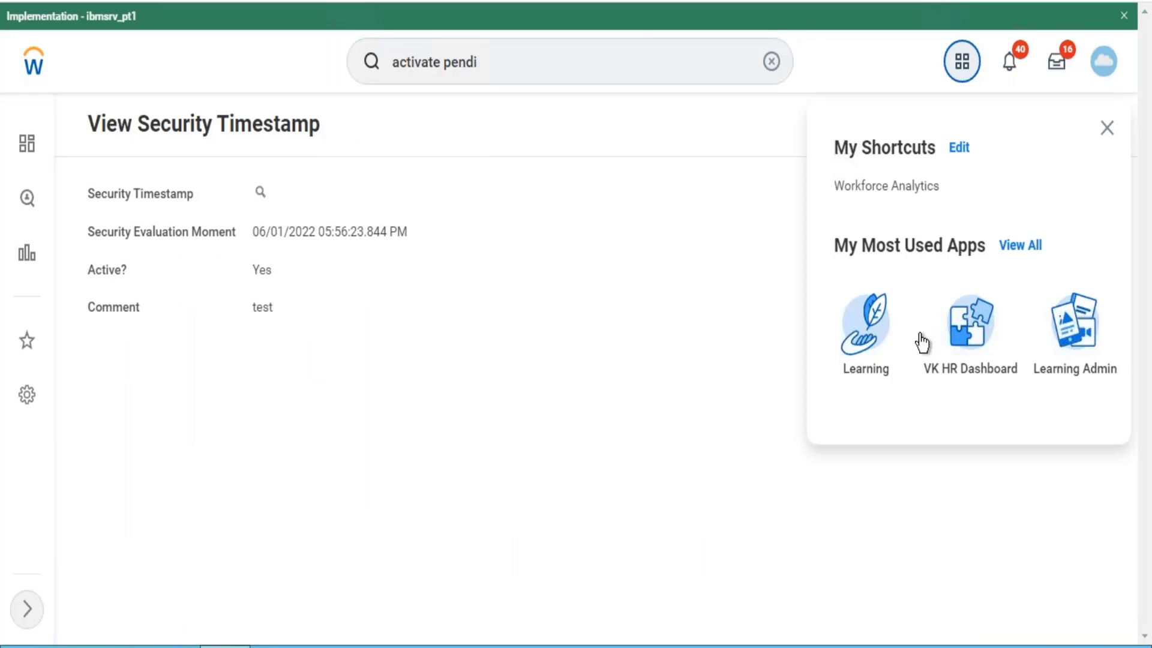
{"action": "left_click", "coordinate": [862, 349]}
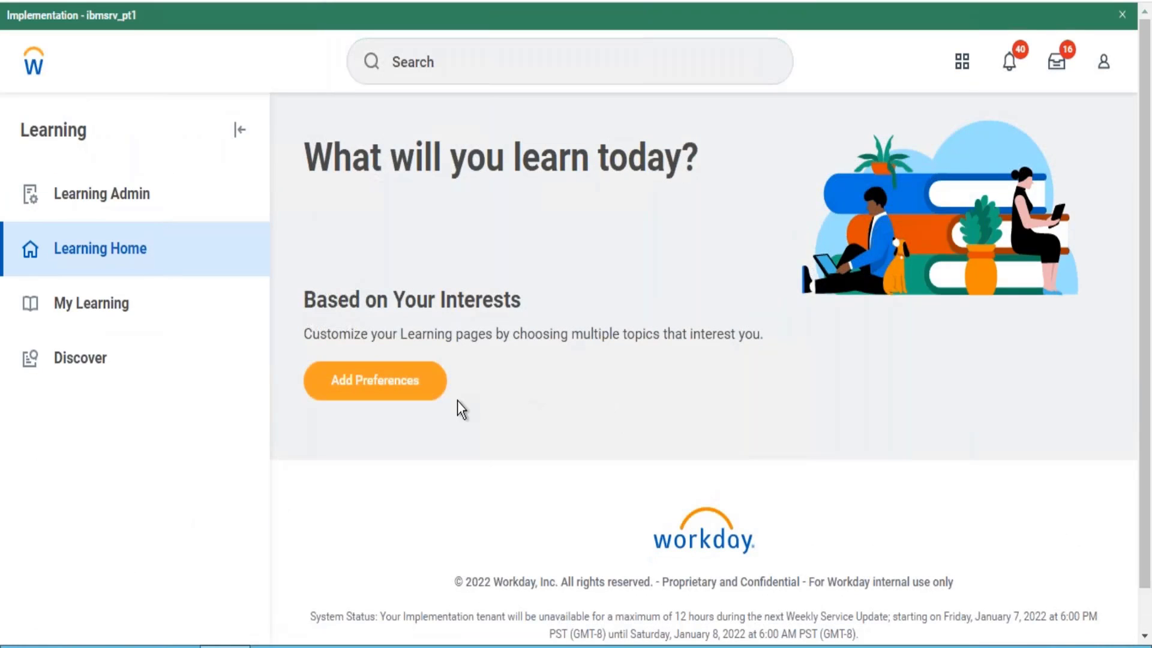
{"action": "left_click", "coordinate": [81, 358]}
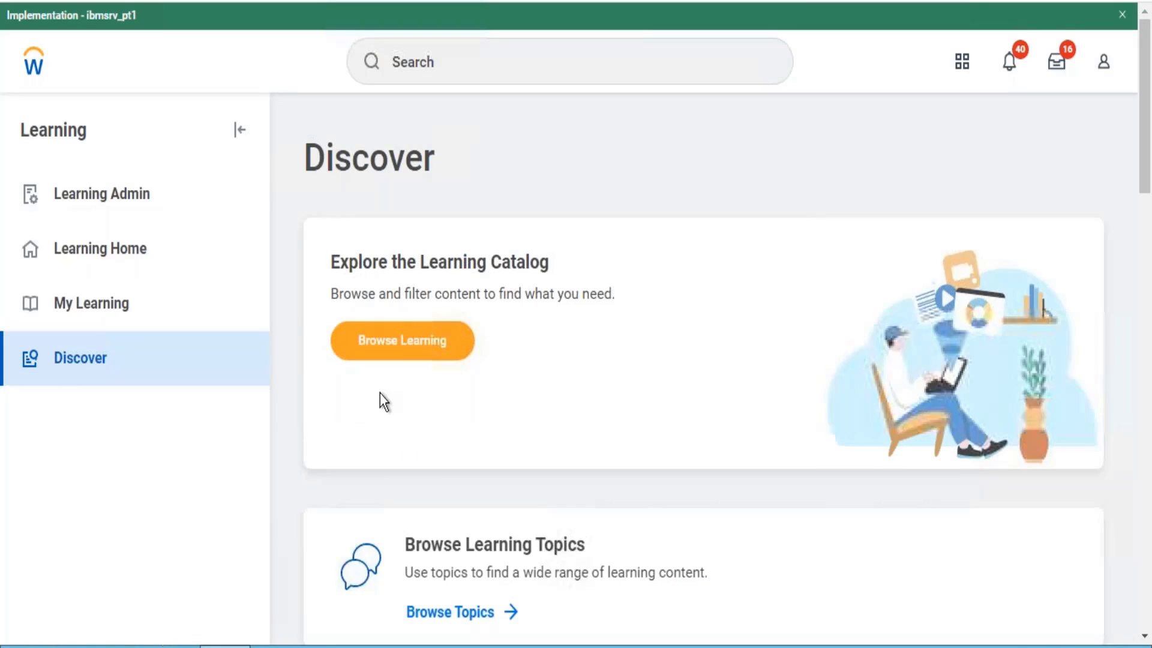
{"action": "left_click", "coordinate": [438, 356]}
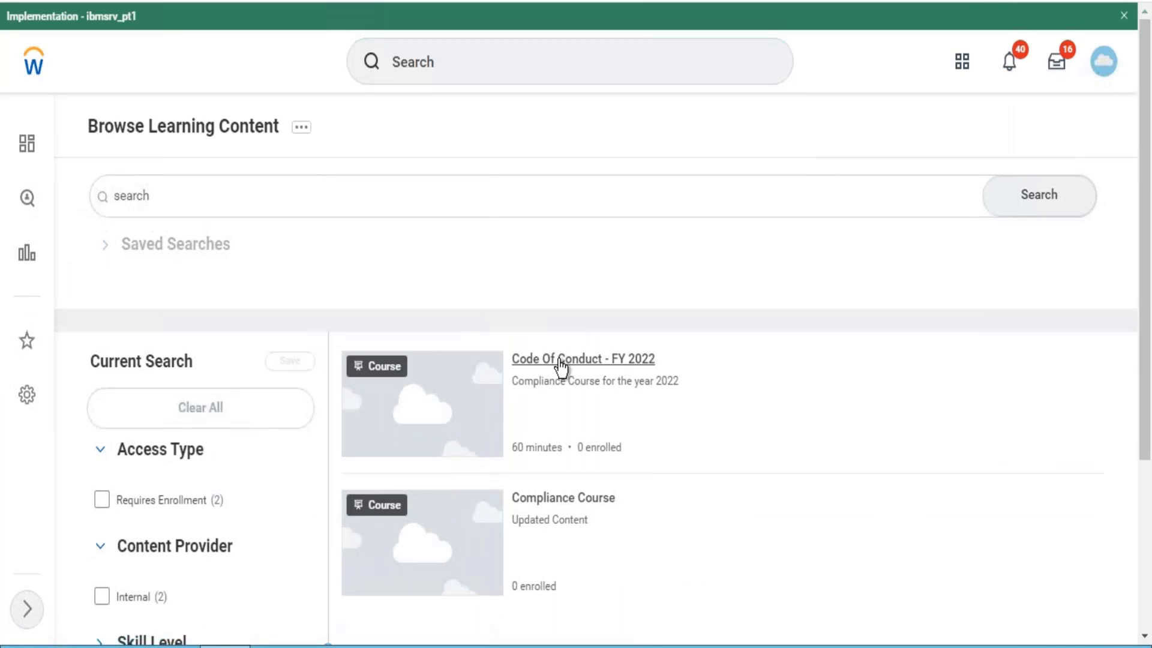
{"action": "left_click", "coordinate": [560, 360]}
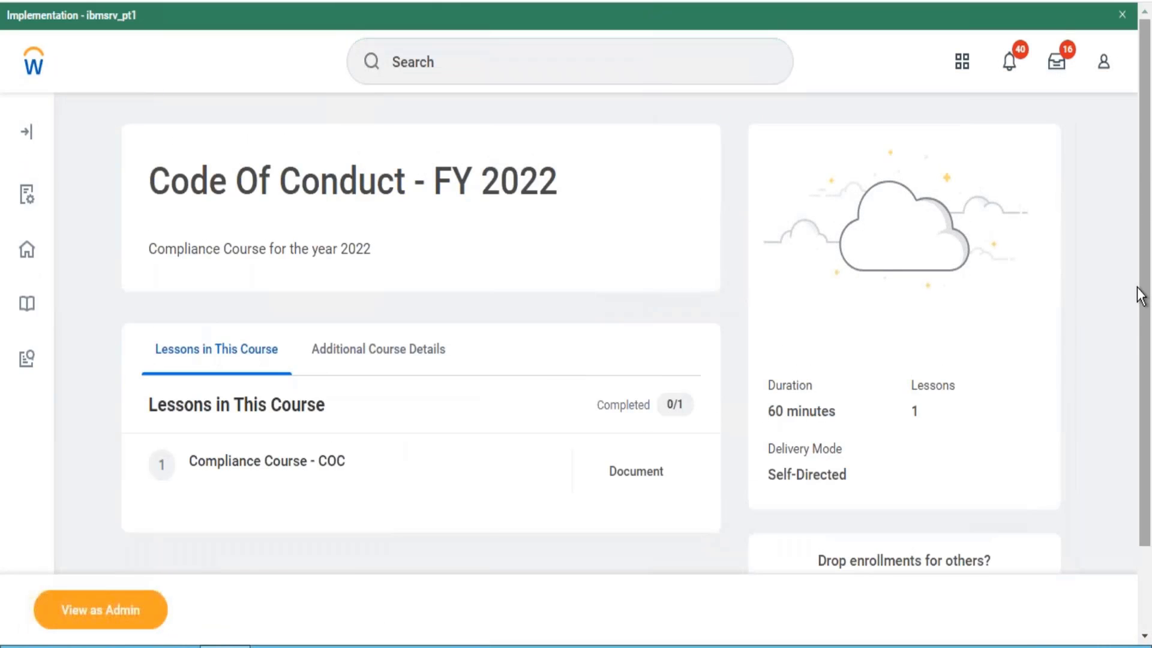
{"action": "left_click_drag", "start_coordinate": [1139, 294], "coordinate": [1137, 363]}
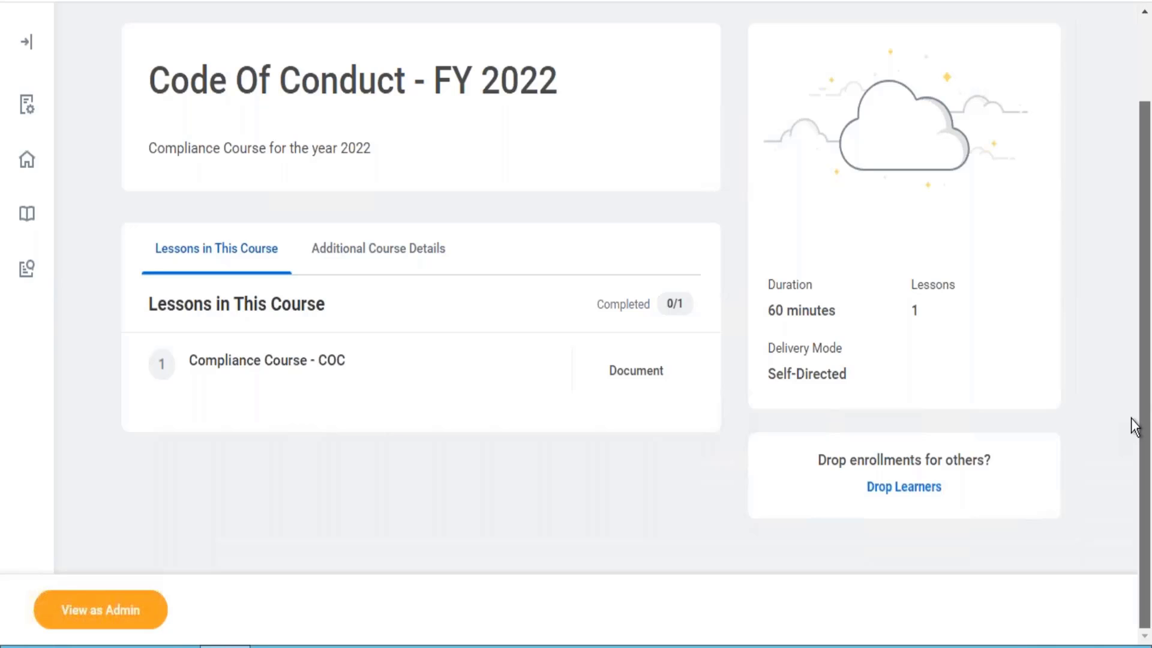
{"action": "scroll", "coordinate": [1116, 294], "scroll_direction": "up", "scroll_amount": 2}
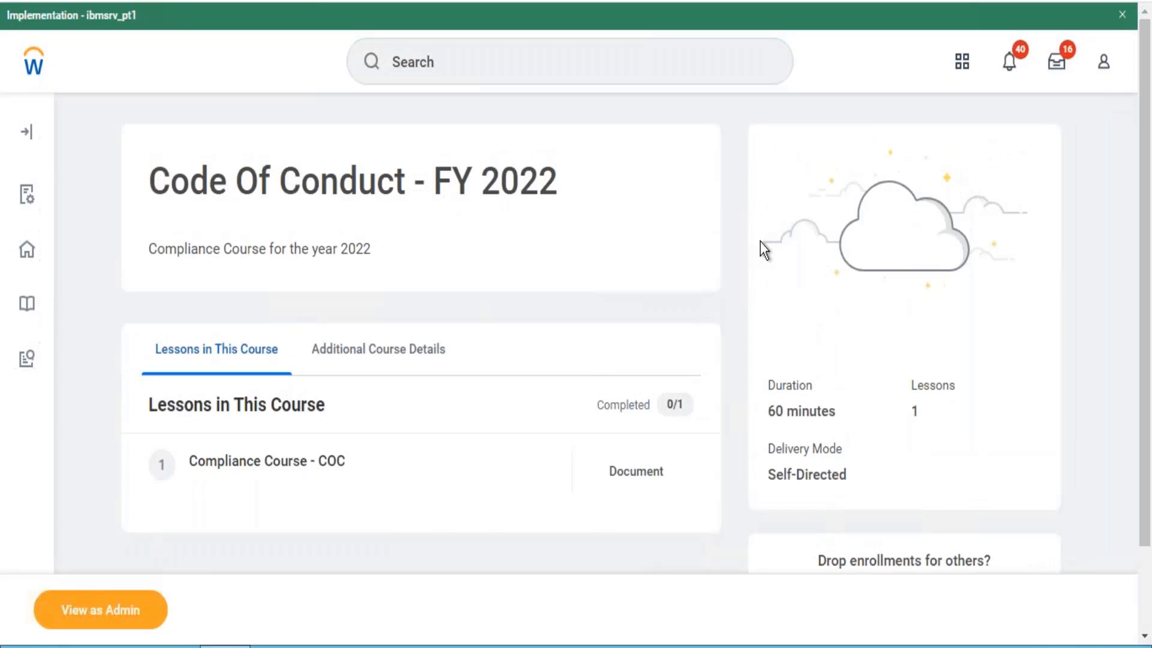
- Repeat the recent employee ID search and view the Security Profile related actions of the employee found
{"action": "left_click", "coordinate": [467, 68]}
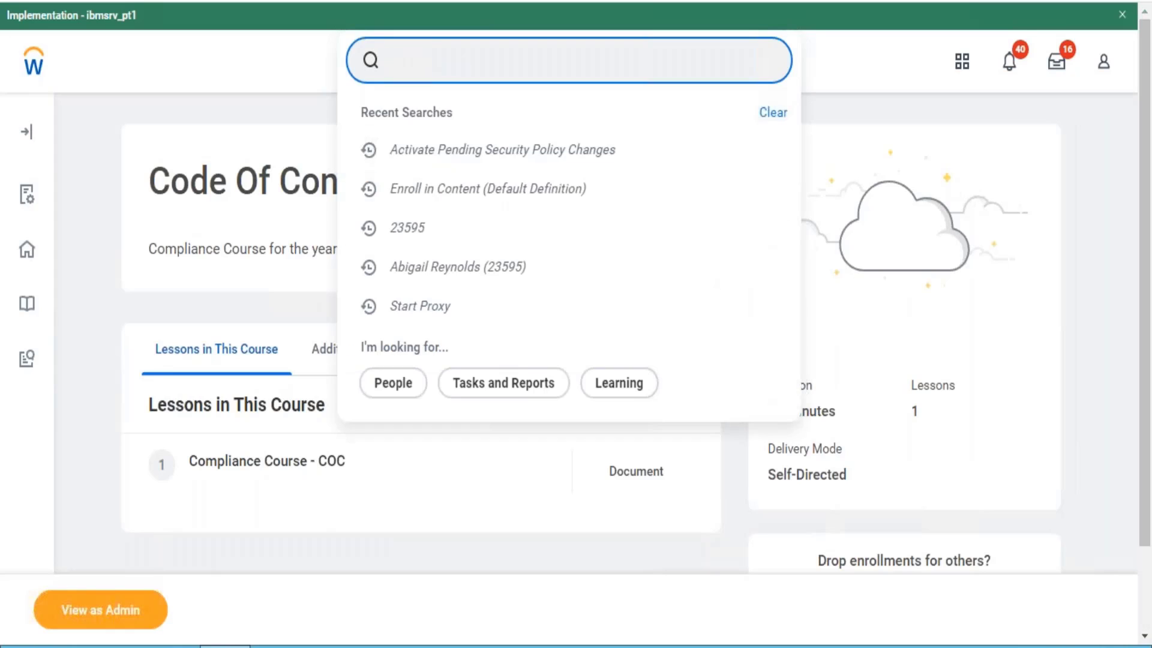
{"action": "left_click", "coordinate": [442, 246]}
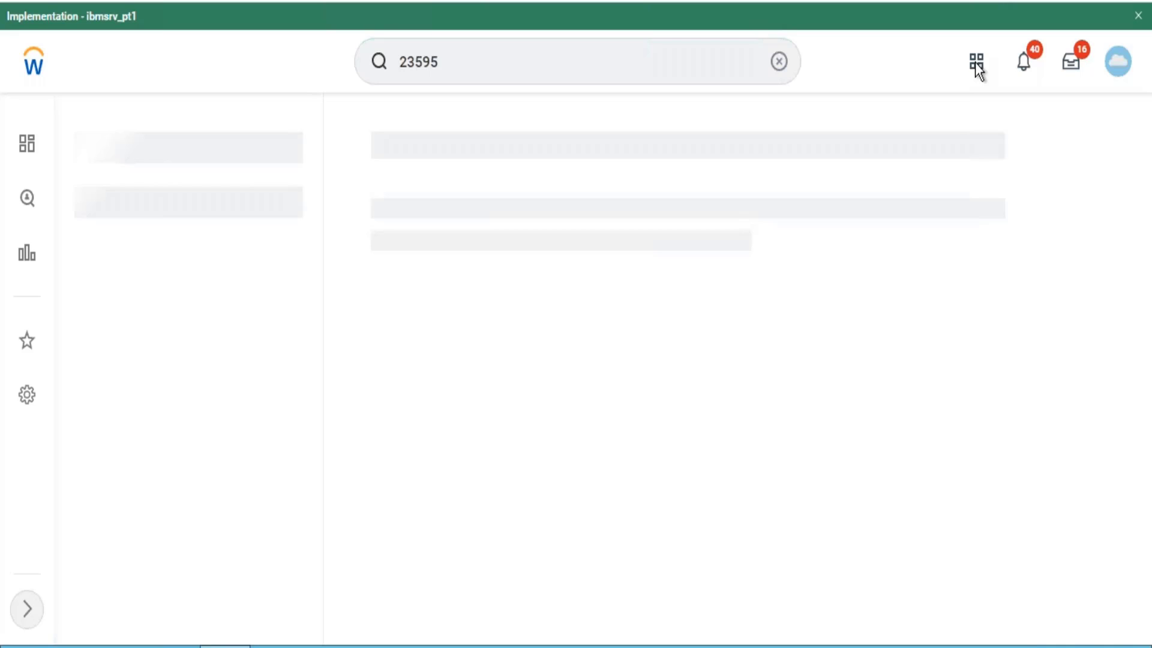
{"action": "left_click", "coordinate": [975, 64]}
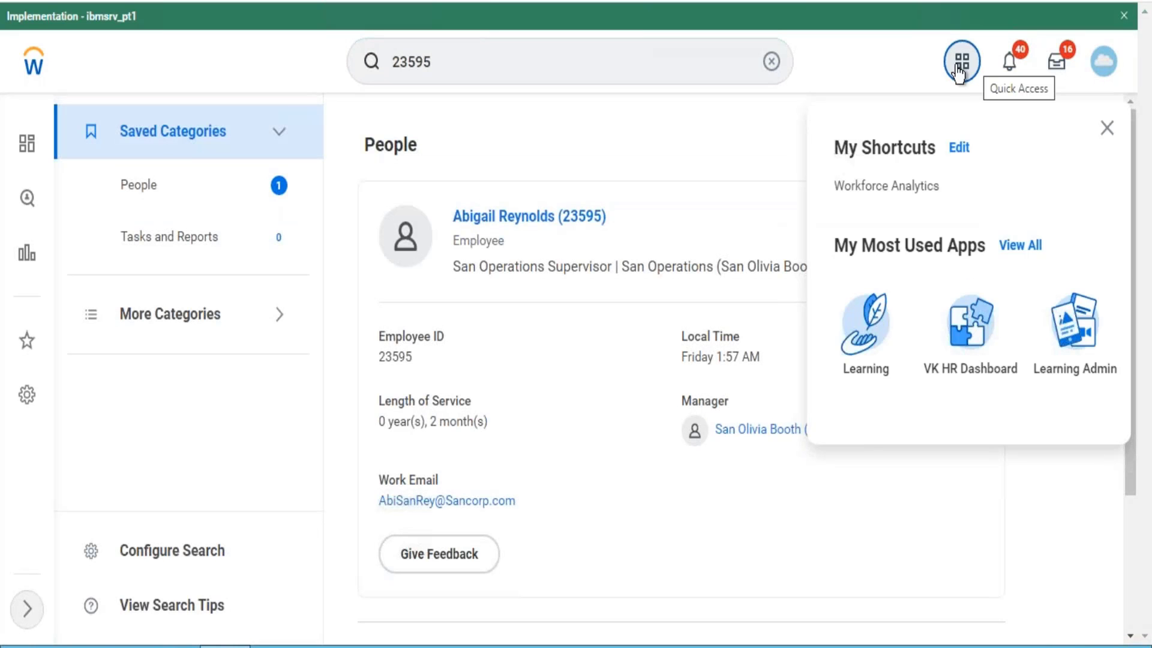
{"action": "left_click", "coordinate": [621, 218]}
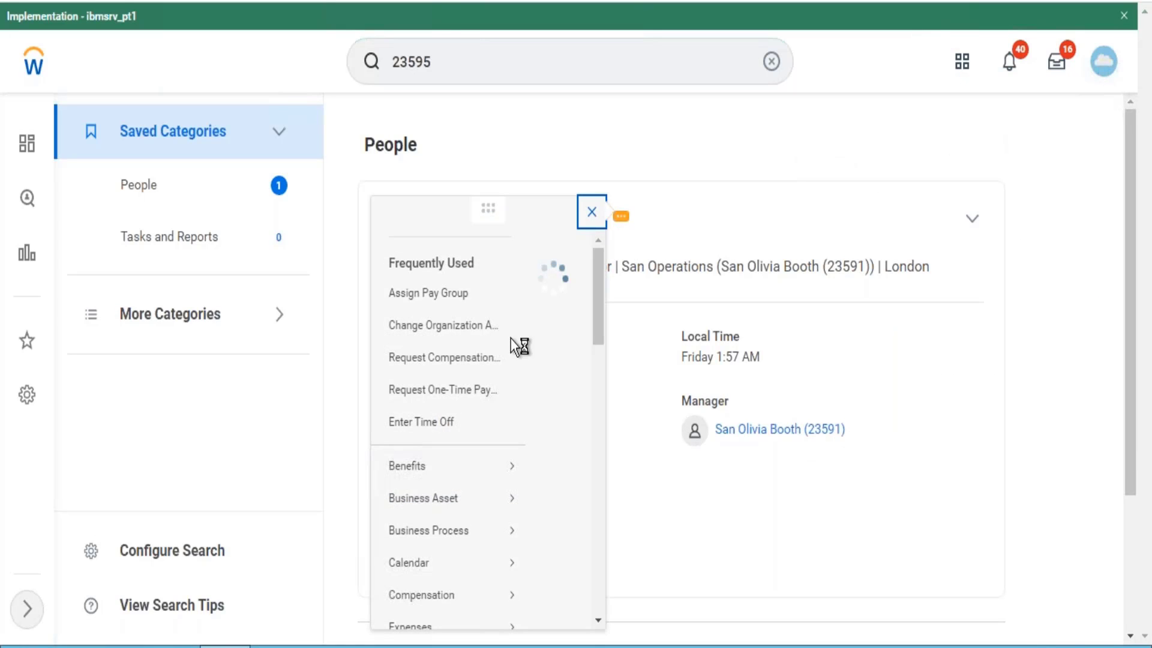
{"action": "scroll", "coordinate": [589, 568], "scroll_direction": "down", "scroll_amount": 10}
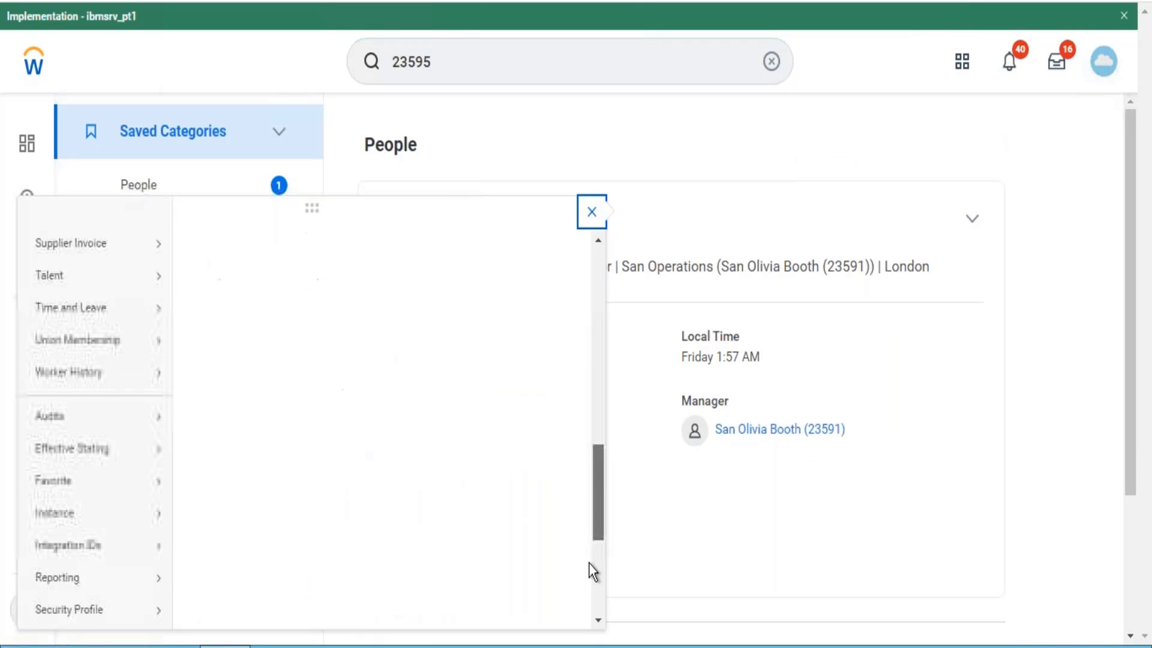
{"action": "mouse_move", "coordinate": [128, 332]}
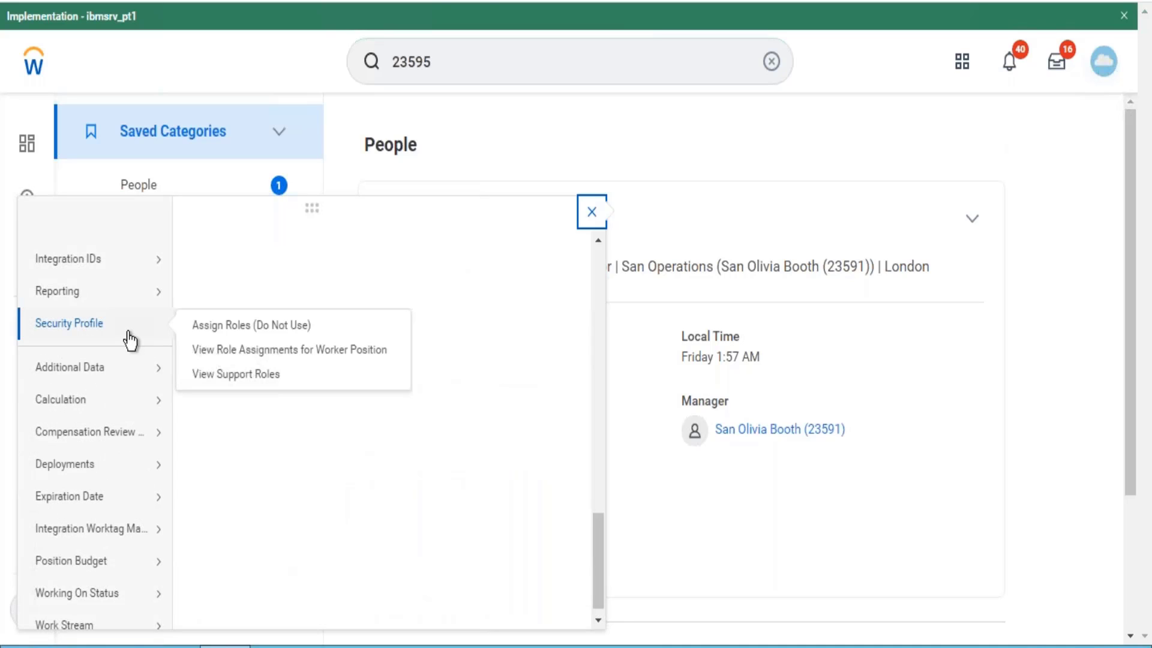
{"action": "left_click", "coordinate": [885, 57]}
- Search for "bp:enroll in co" and open the Enroll in Content (Default Definition) business process definition
{"action": "left_click", "coordinate": [772, 61]}
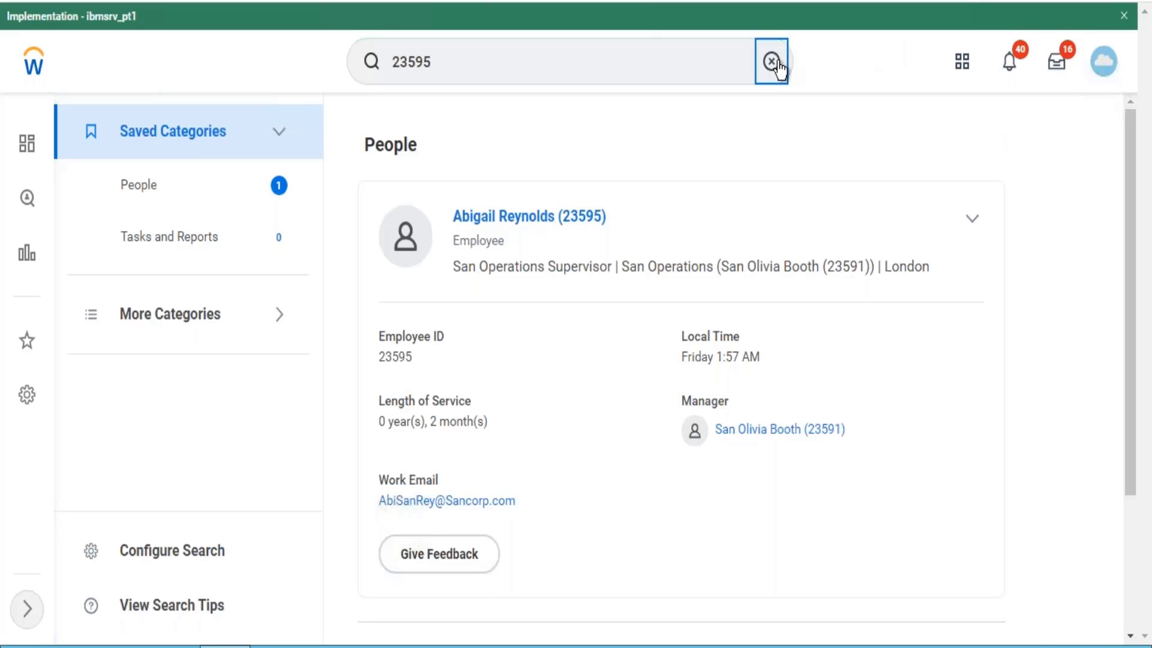
{"action": "left_click", "coordinate": [772, 62]}
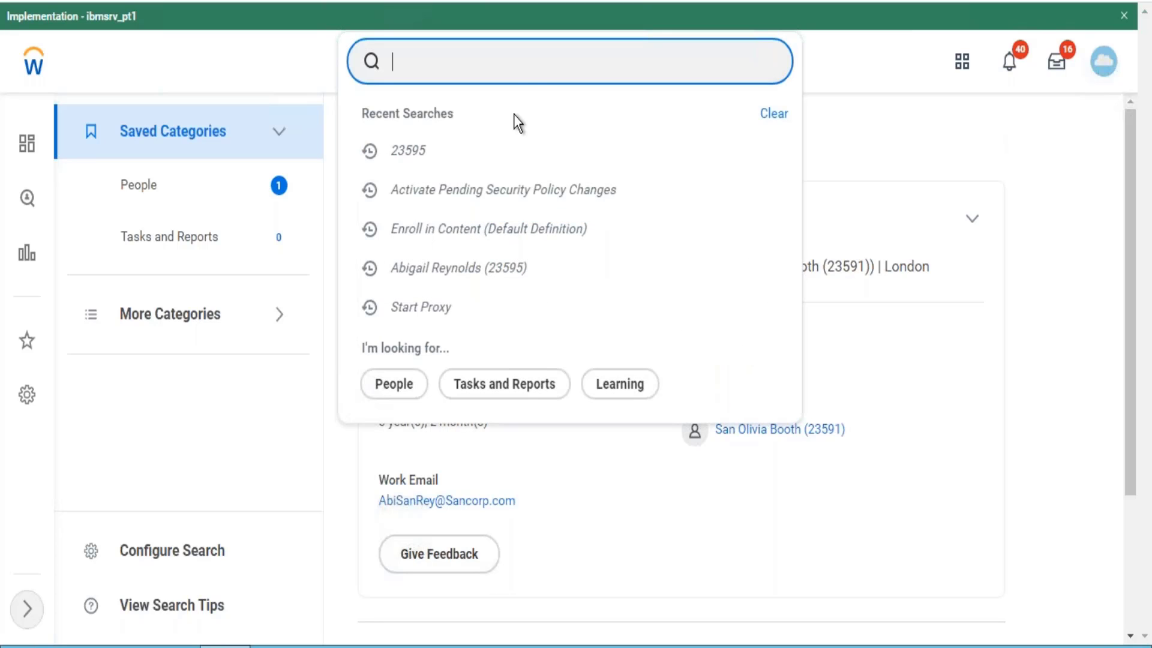
{"action": "type", "text": "bp:"}
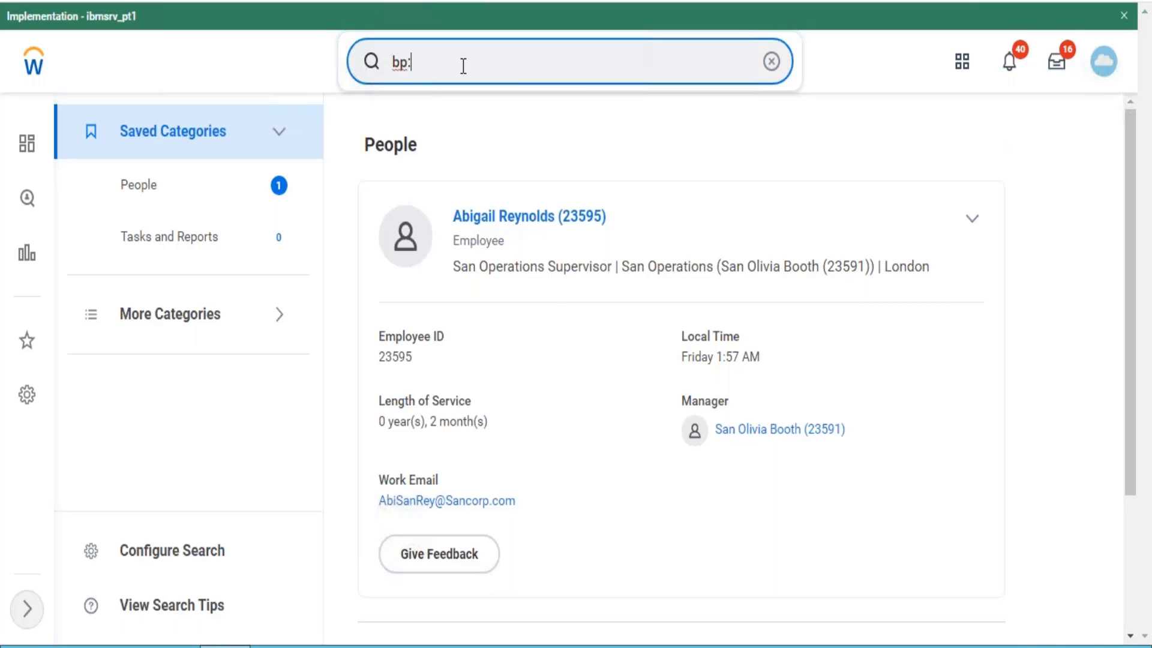
{"action": "type", "text": "enroll in co"}
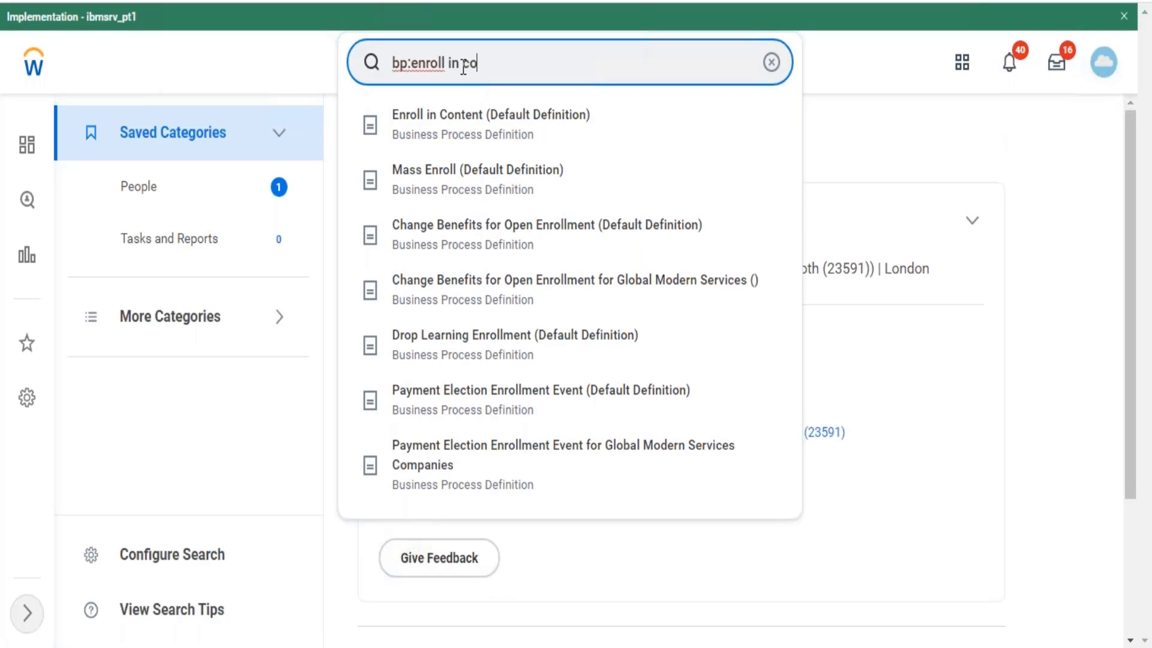
{"action": "left_click", "coordinate": [461, 123]}
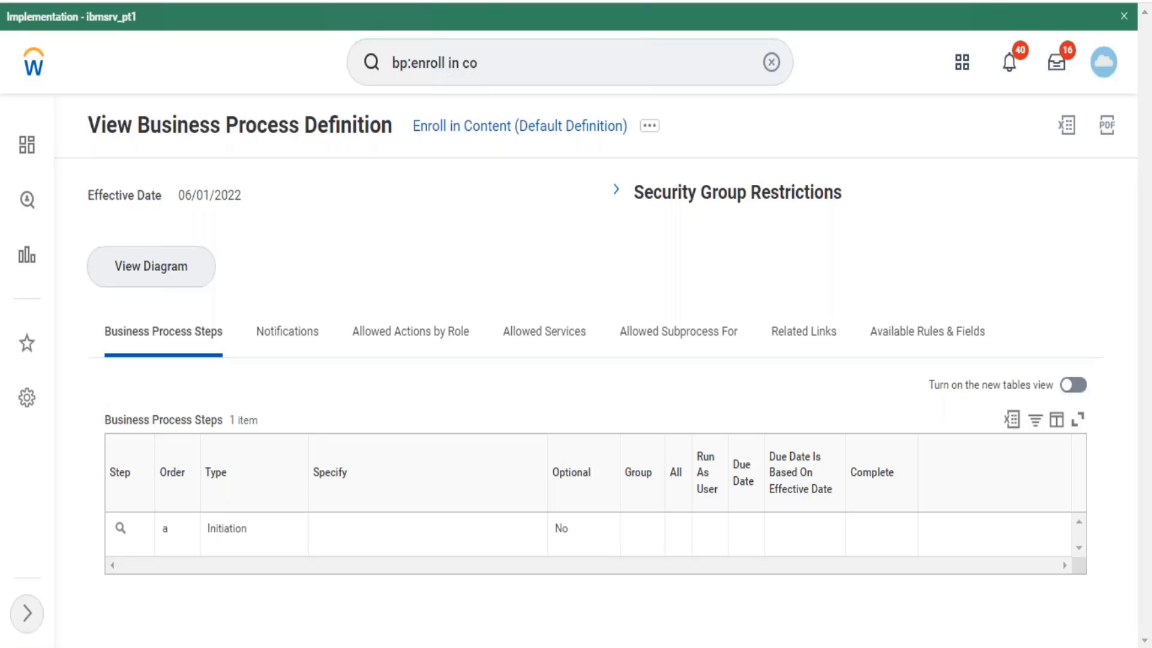
- Open the Enroll in Content (Default Definition) for editing with effective date 06/01/2022
{"action": "left_click", "coordinate": [650, 128]}
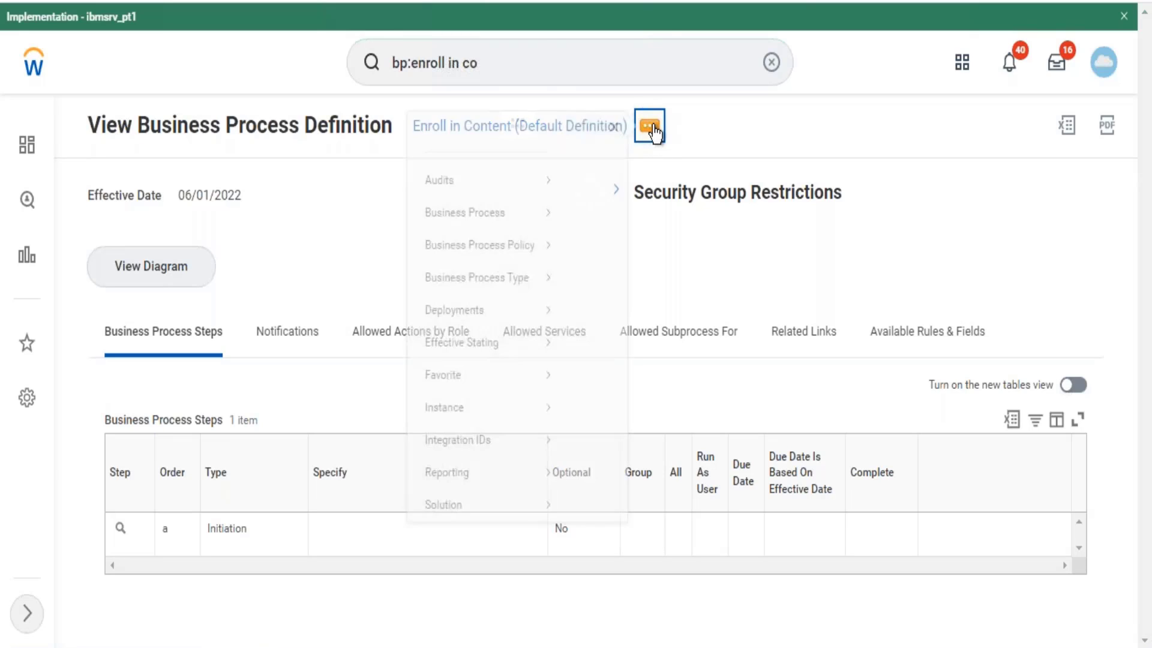
{"action": "mouse_move", "coordinate": [228, 241]}
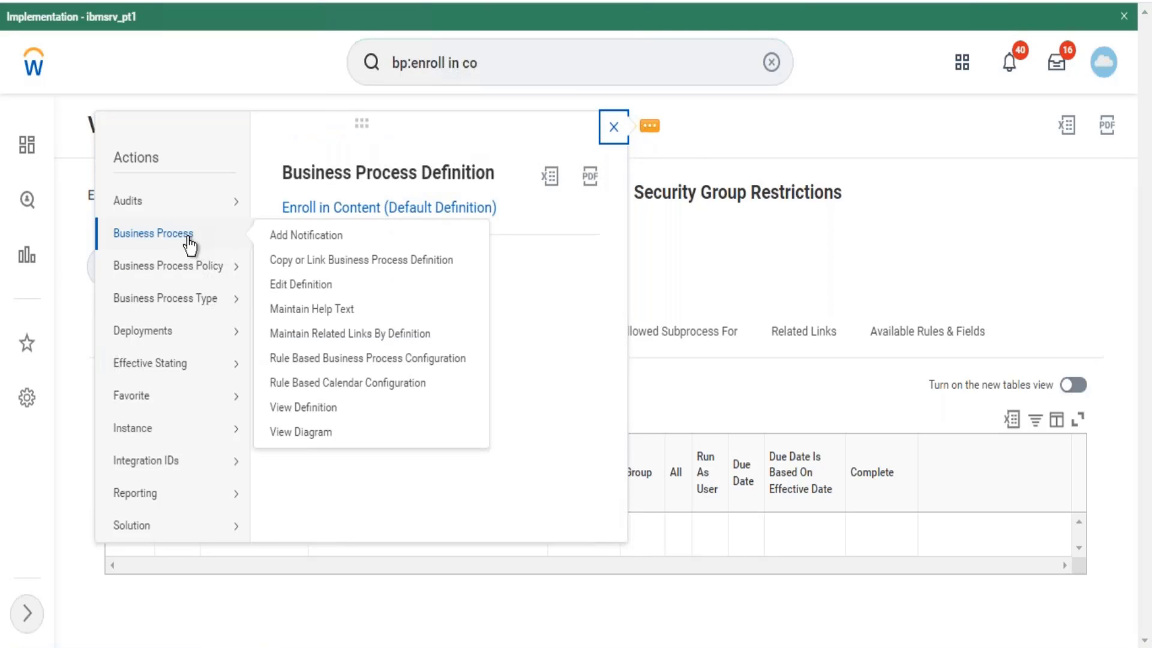
{"action": "left_click", "coordinate": [278, 285]}
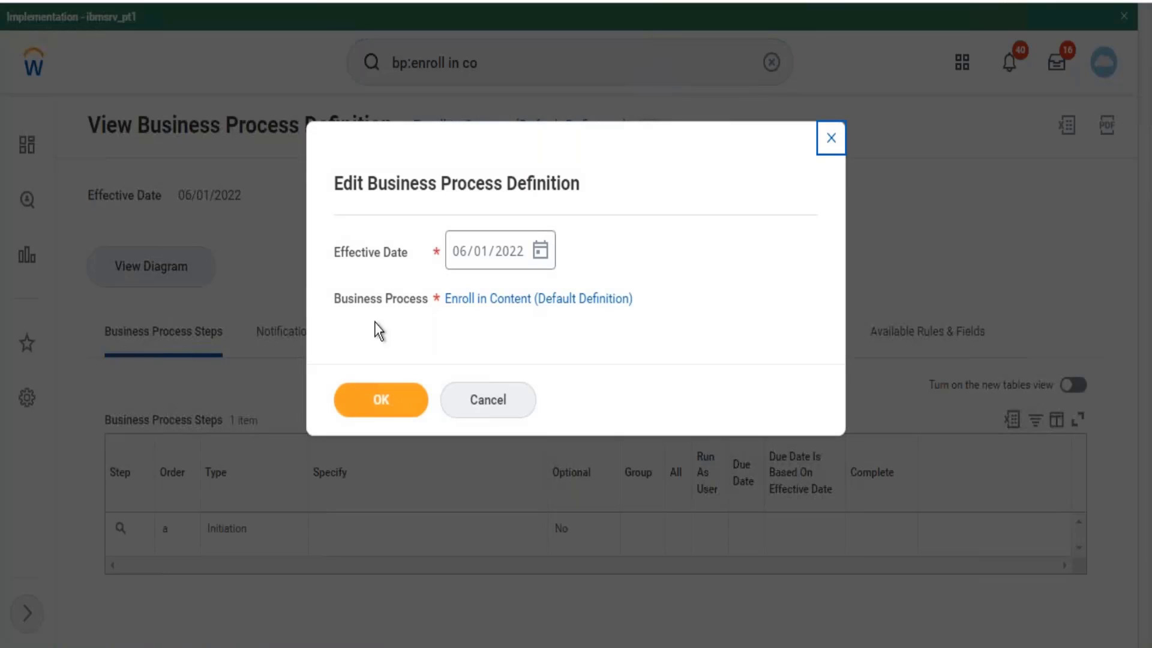
{"action": "left_click", "coordinate": [381, 399]}
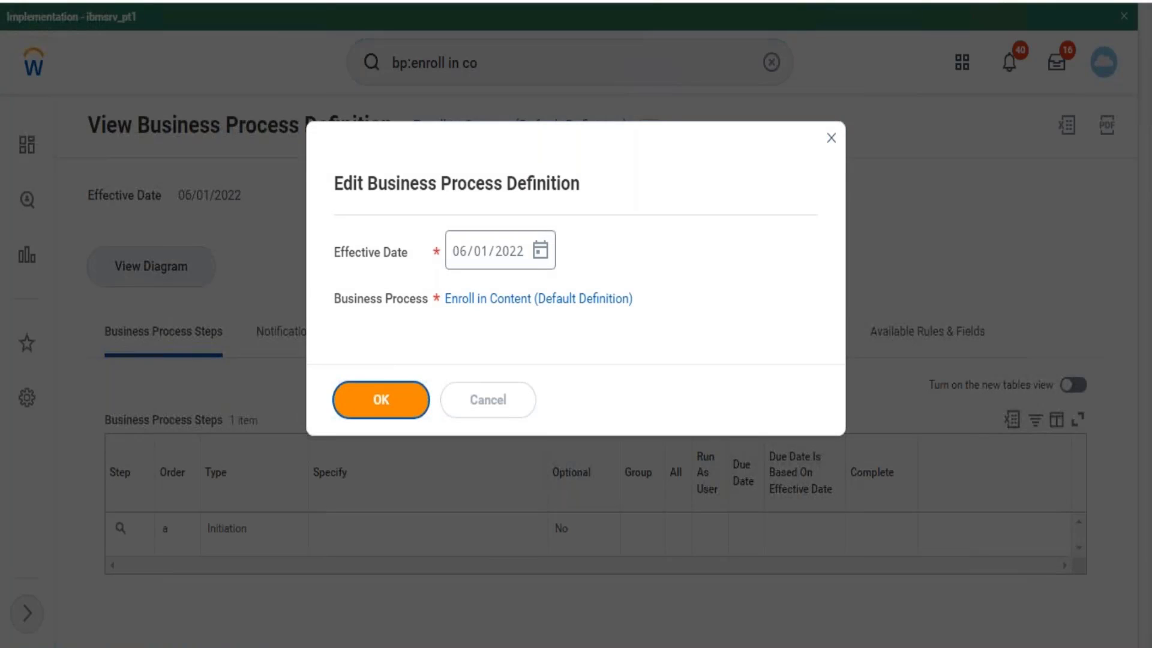
- Add a business process step with order b and type Approval to the Enroll in Content definition
{"action": "scroll", "coordinate": [1146, 449], "scroll_direction": "down", "scroll_amount": 1}
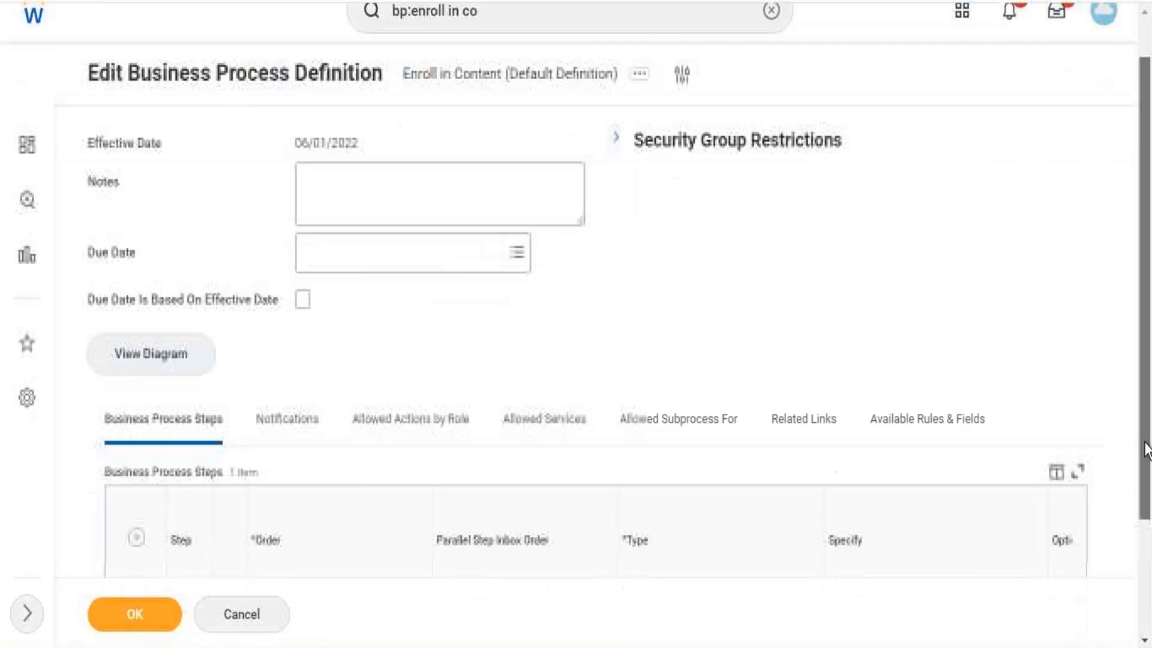
{"action": "scroll", "coordinate": [1146, 450], "scroll_direction": "down", "scroll_amount": 3}
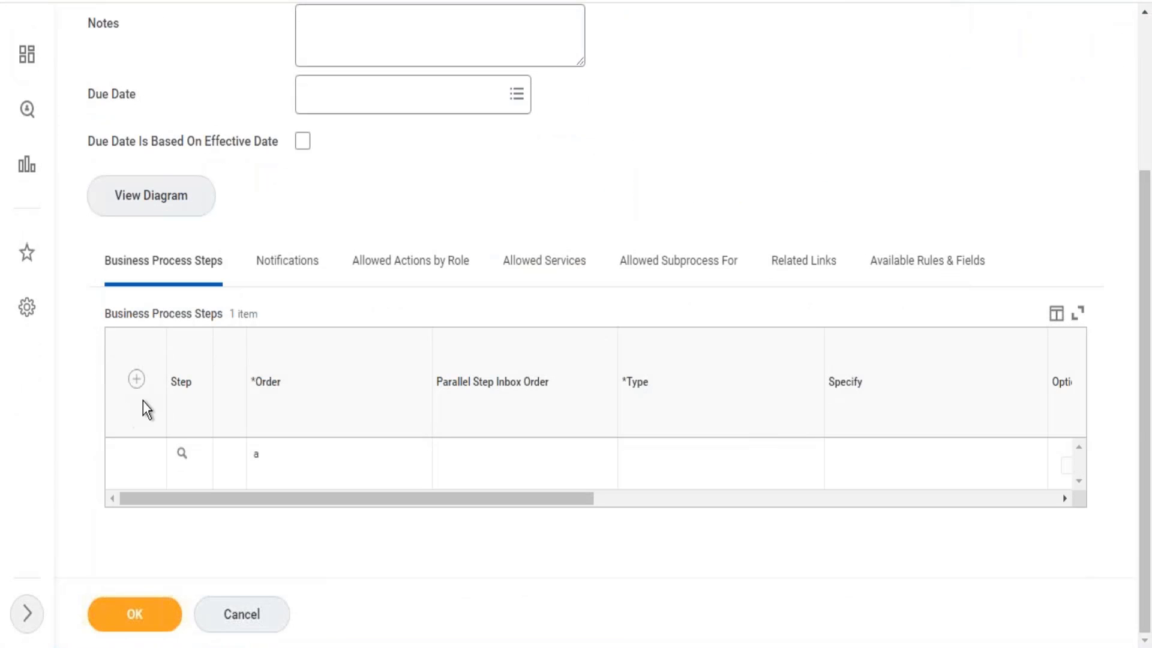
{"action": "left_click", "coordinate": [136, 380]}
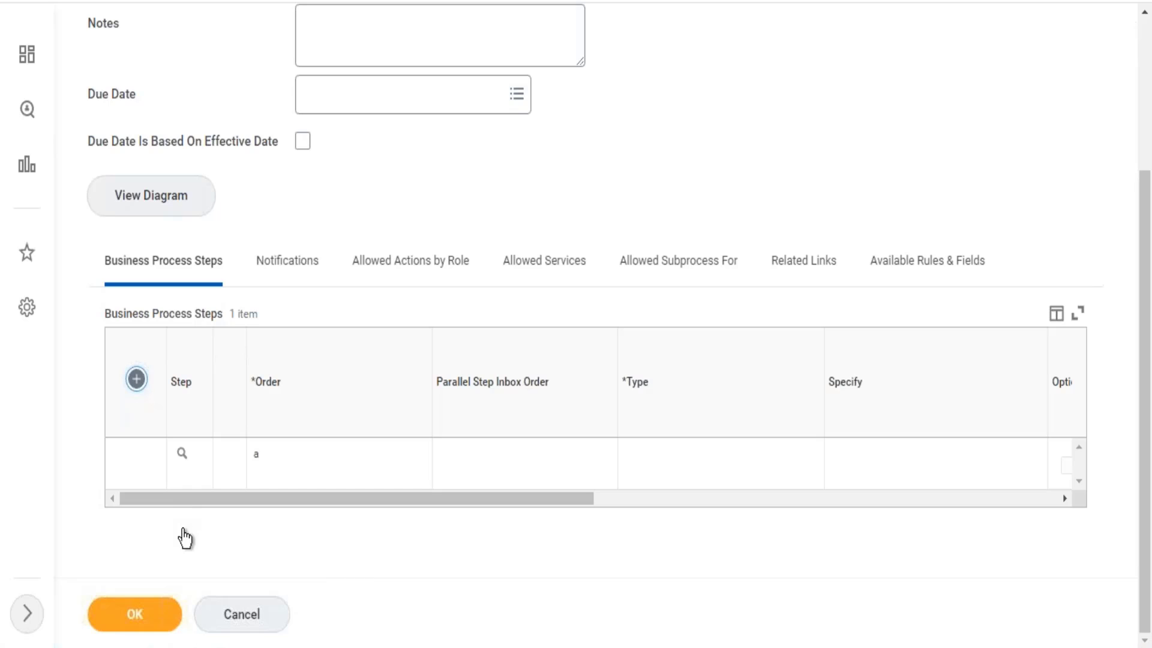
{"action": "left_click", "coordinate": [281, 471]}
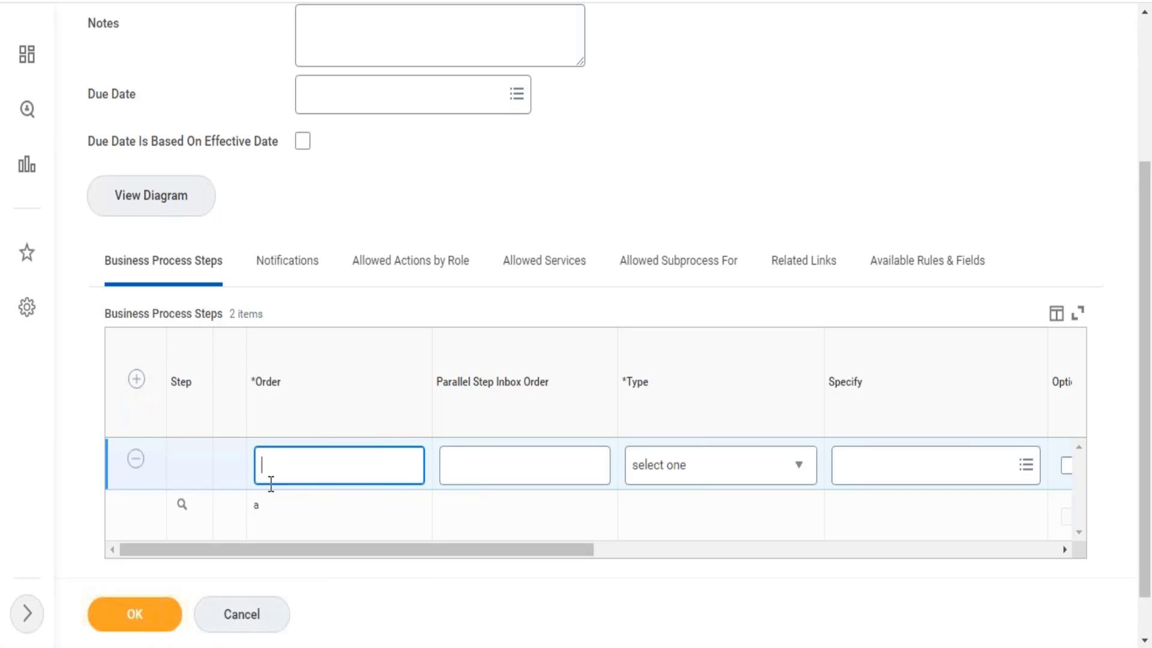
{"action": "left_click_drag", "start_coordinate": [251, 510], "coordinate": [312, 524]}
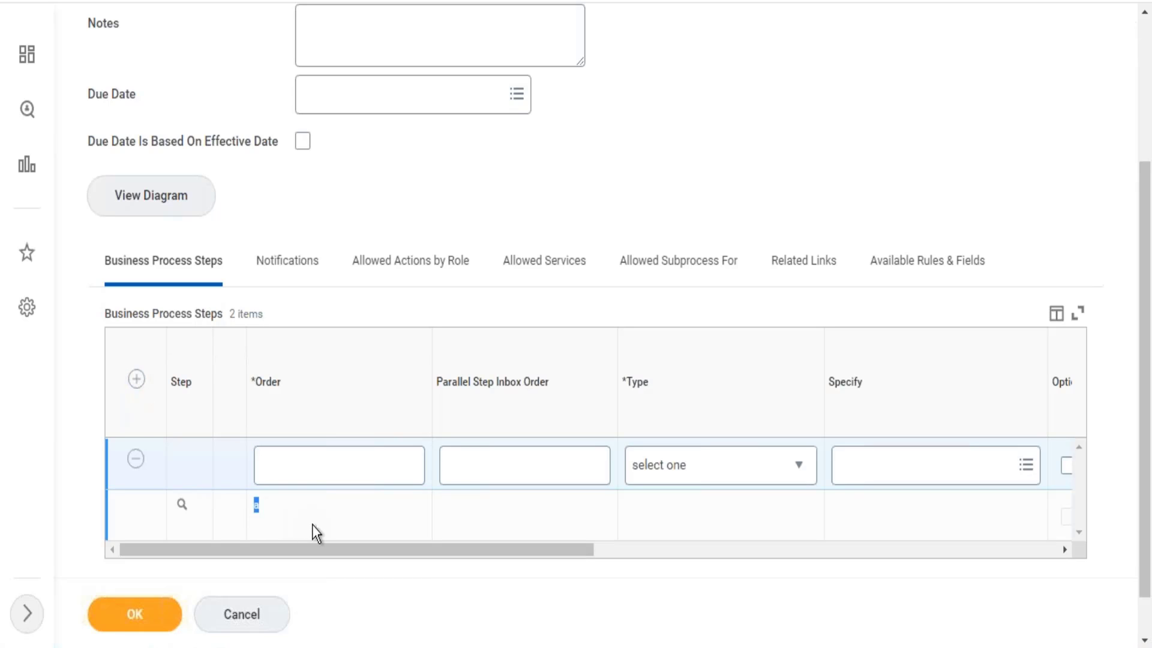
{"action": "left_click", "coordinate": [227, 508]}
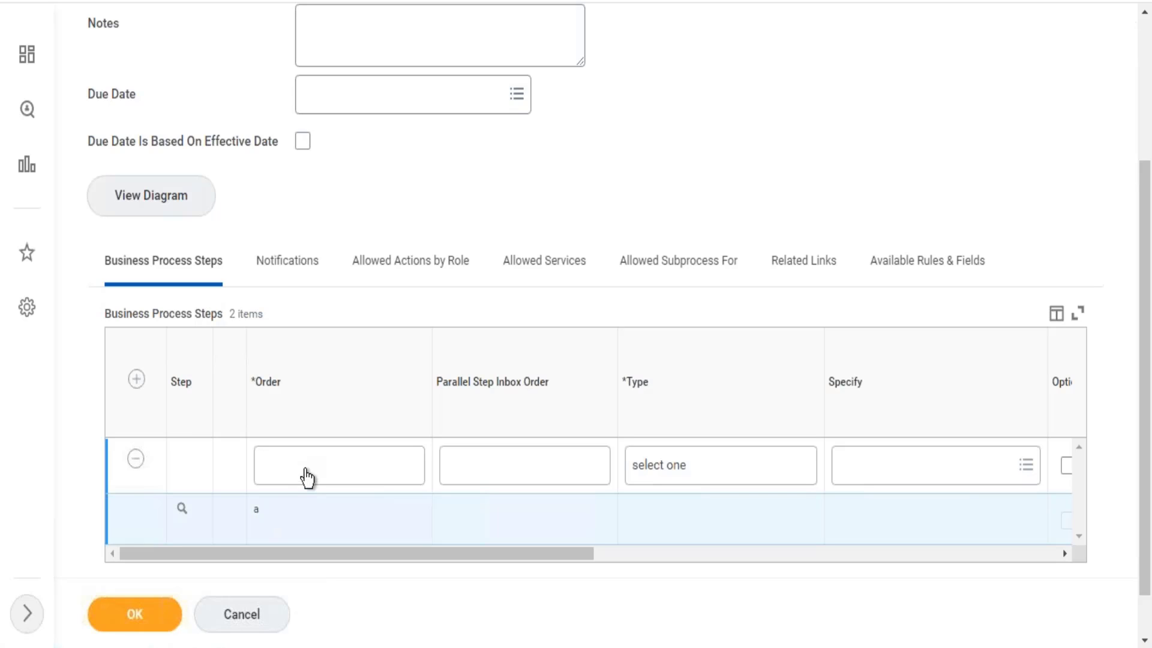
{"action": "left_click", "coordinate": [307, 478]}
{"action": "type", "text": "b"}
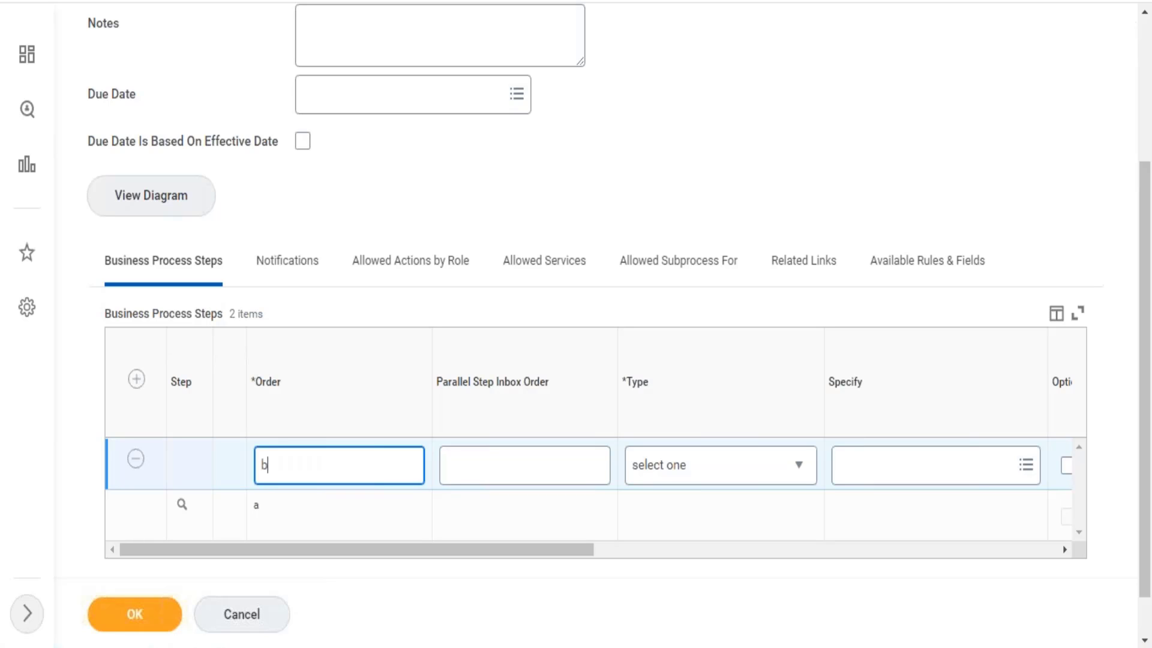
{"action": "left_click", "coordinate": [685, 472]}
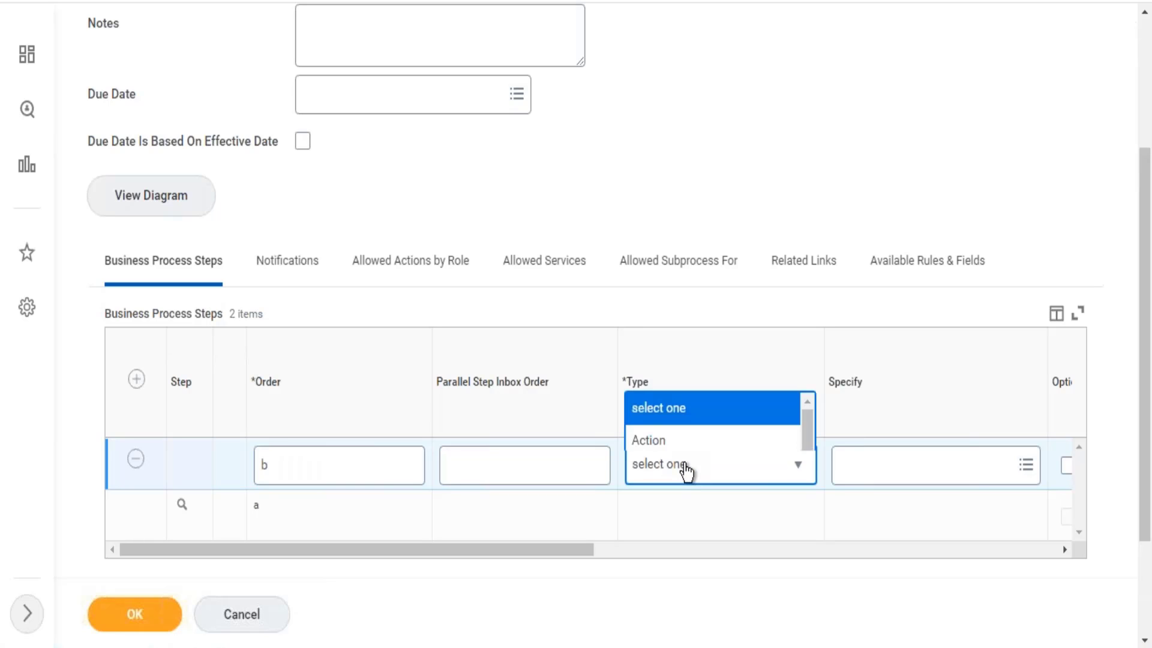
{"action": "left_click", "coordinate": [664, 126]}
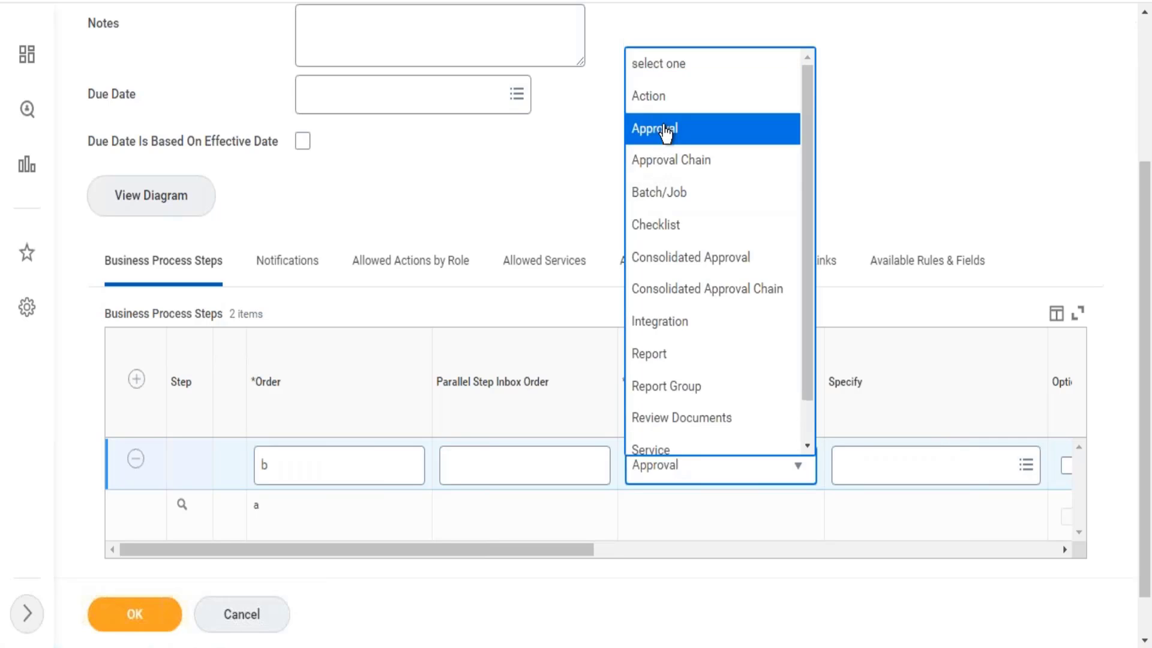
- Assign the Manager security group to the Approval step and save the business process definition
{"action": "left_click_drag", "start_coordinate": [552, 553], "coordinate": [703, 535]}
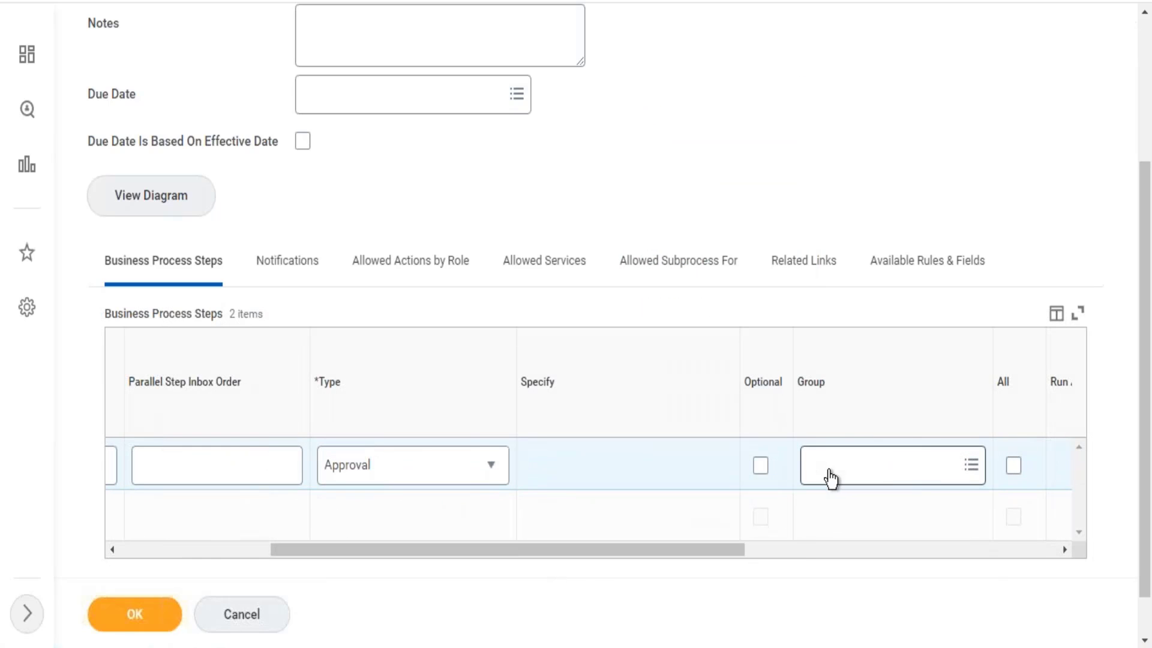
{"action": "left_click", "coordinate": [831, 478]}
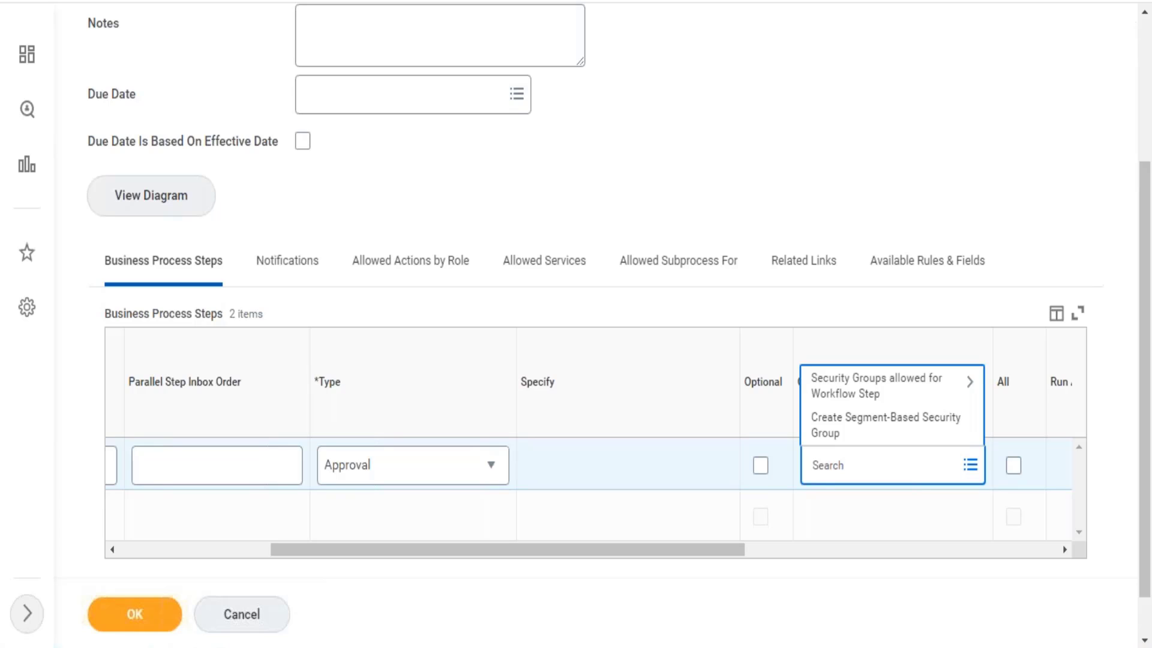
{"action": "left_click", "coordinate": [894, 389]}
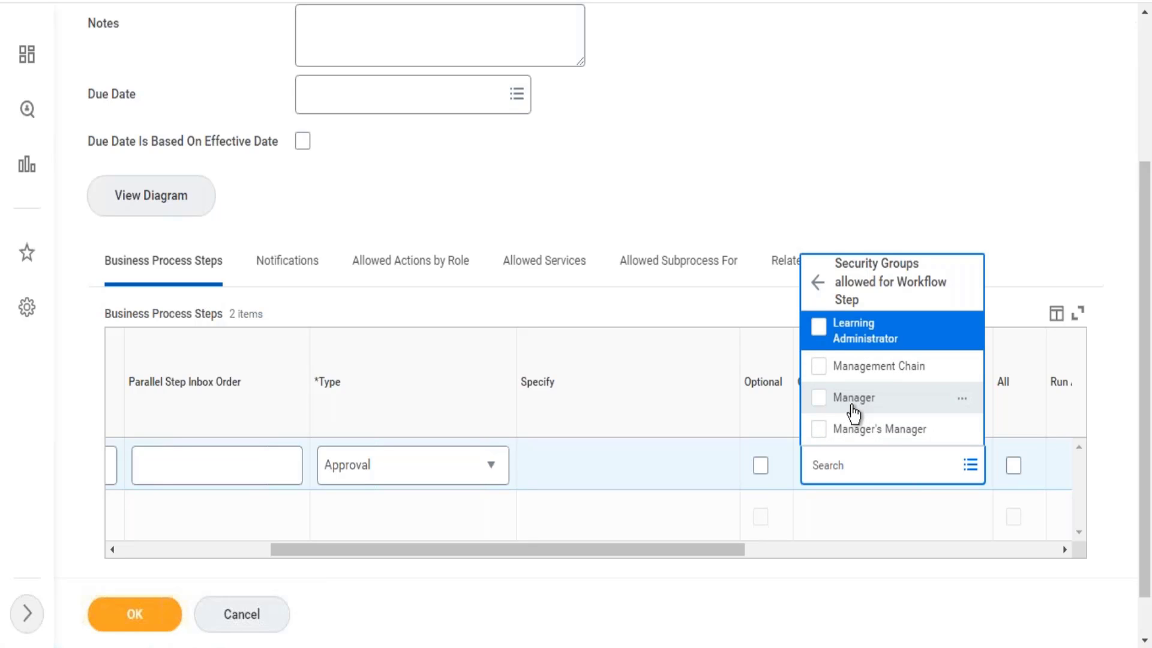
{"action": "left_click", "coordinate": [851, 406]}
{"action": "left_click", "coordinate": [755, 199]}
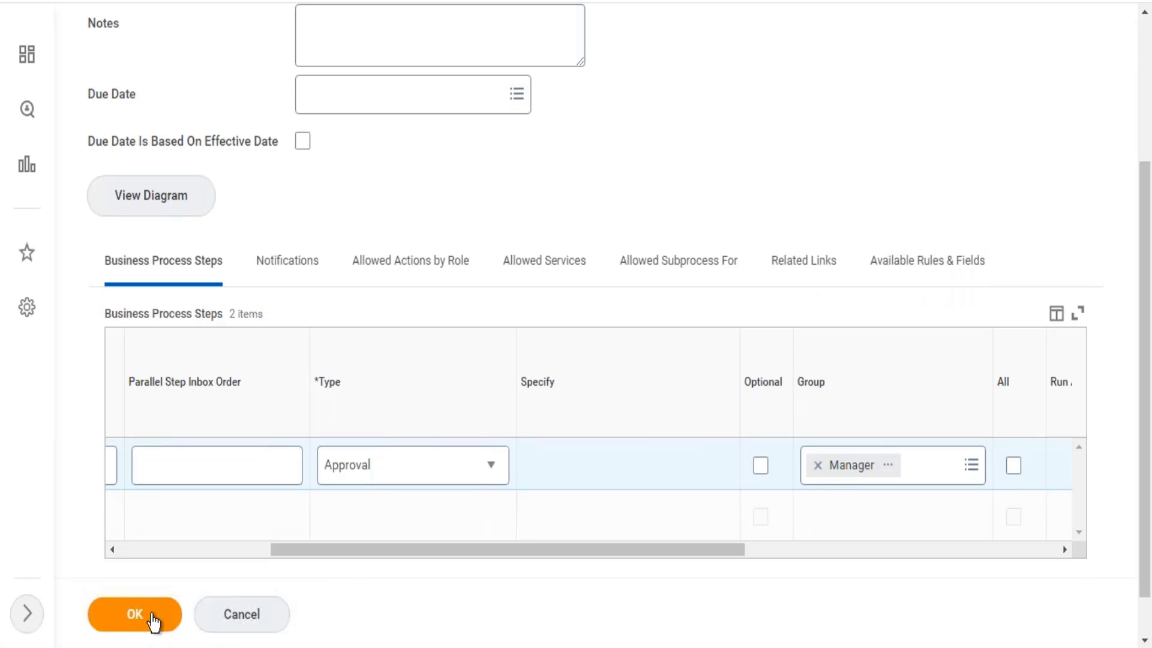
{"action": "left_click", "coordinate": [153, 621]}
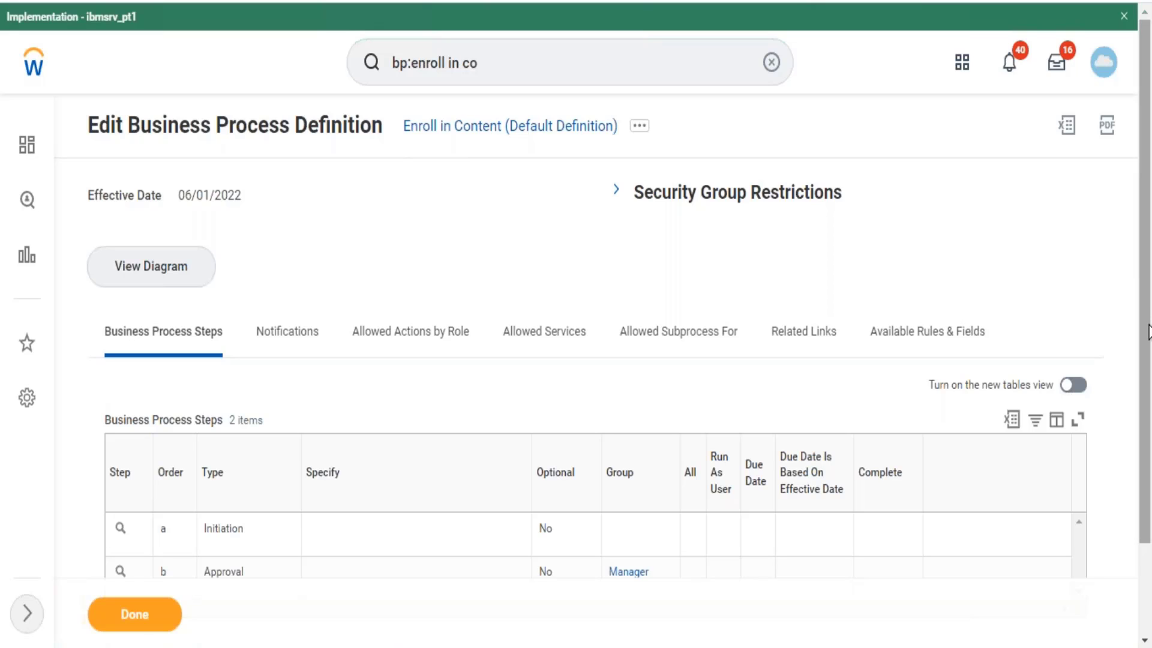
- Open the Create Condition Rule task from the related actions of Approval step b
{"action": "left_click", "coordinate": [1145, 600]}
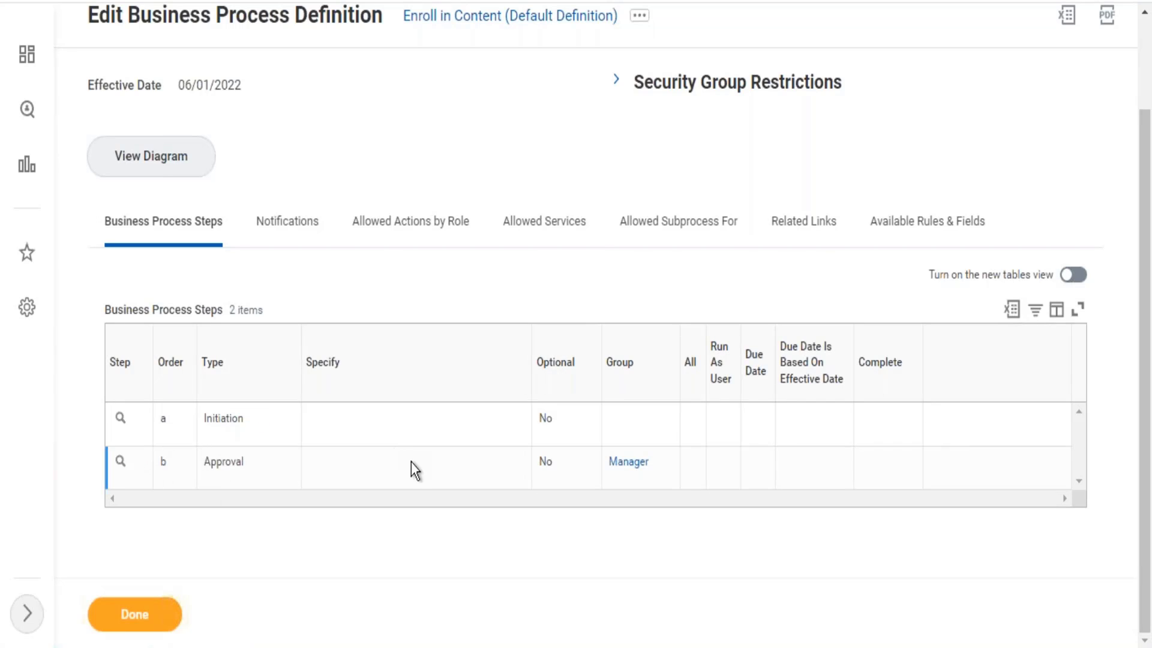
{"action": "mouse_move", "coordinate": [237, 471]}
{"action": "left_click", "coordinate": [134, 464]}
{"action": "mouse_move", "coordinate": [215, 271]}
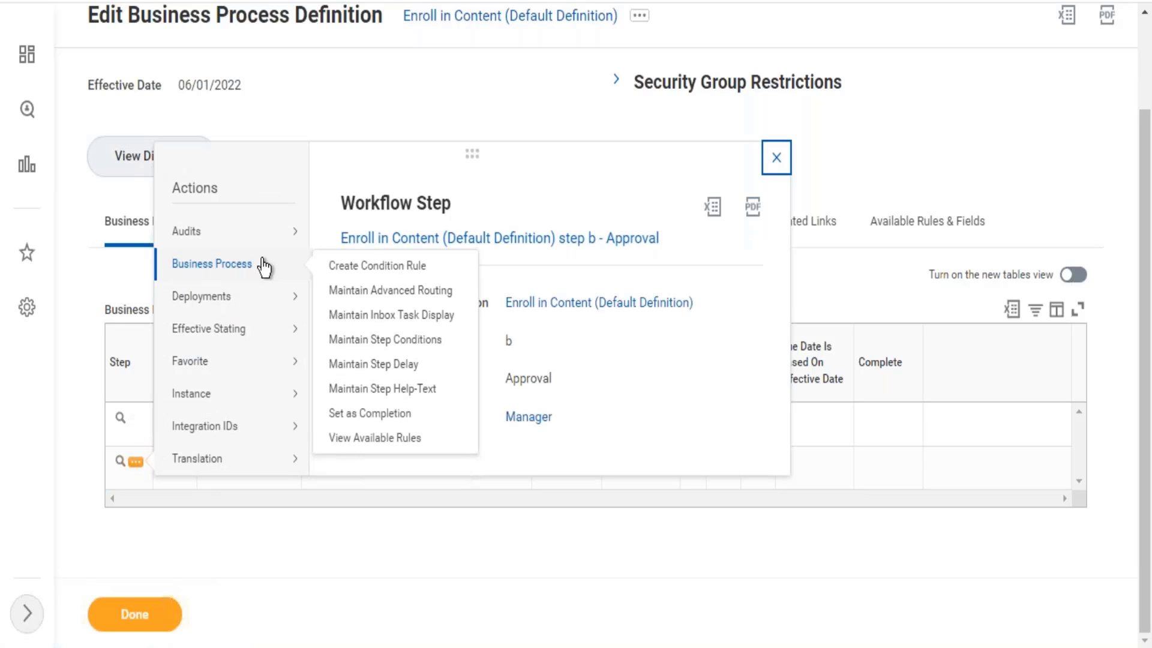
{"action": "right_click", "coordinate": [369, 272]}
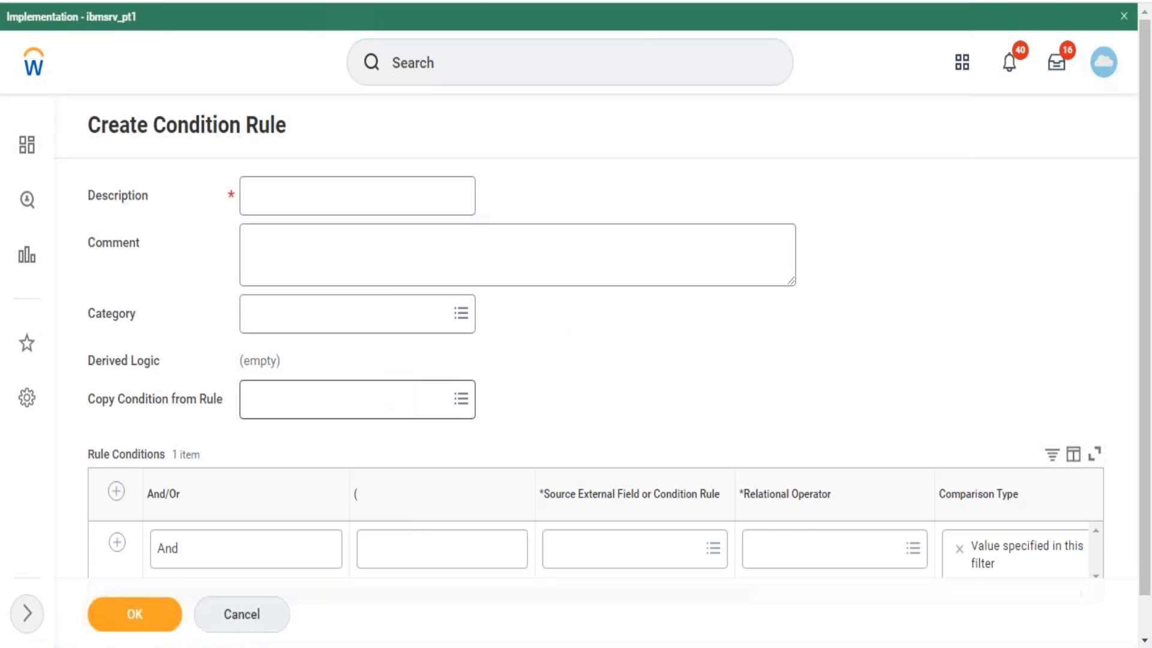
- Describe the condition rule as "is course associated with cost ?"
{"action": "left_click", "coordinate": [366, 179]}
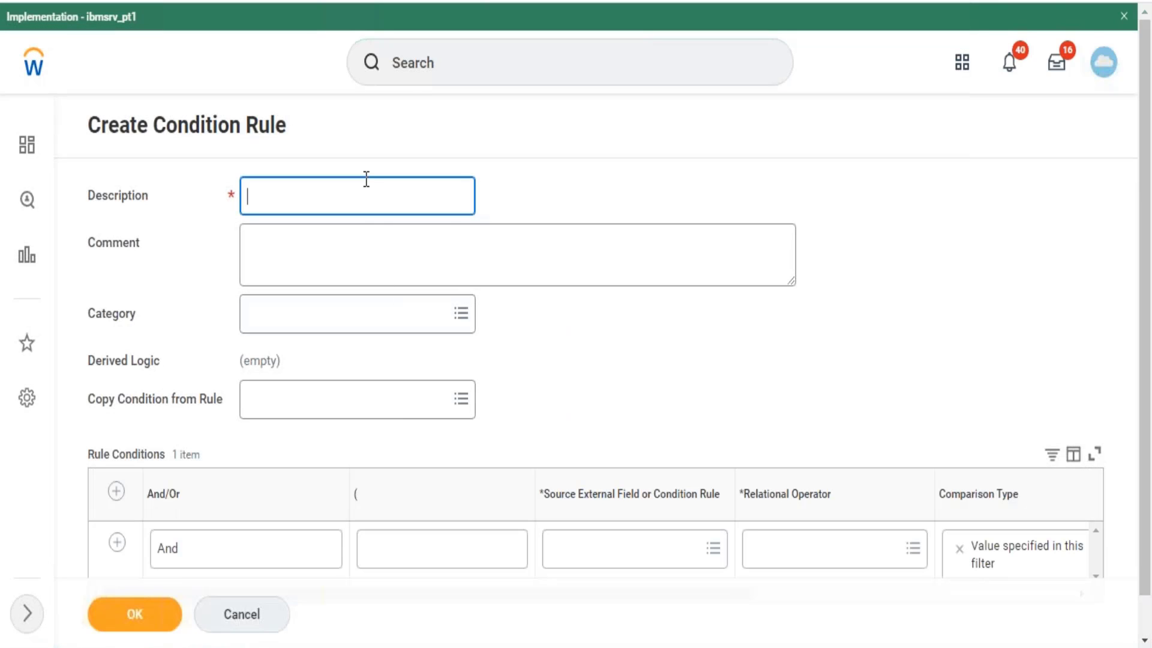
{"action": "type", "text": "is course associa"}
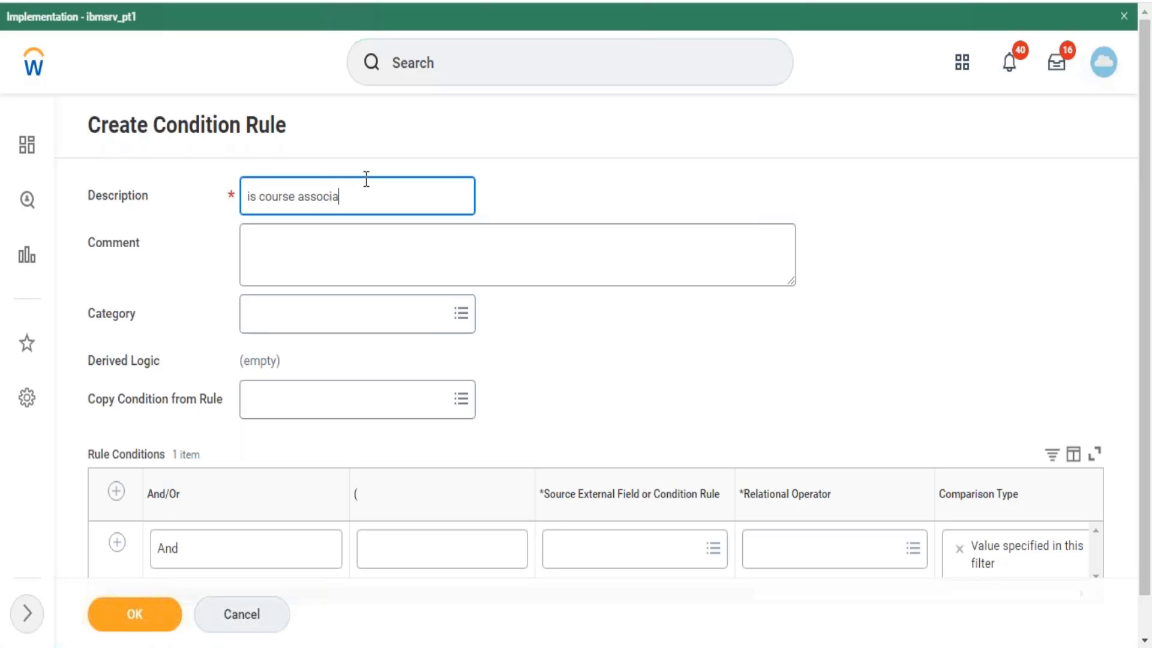
{"action": "type", "text": "ted with cost ?"}
- Set the first rule condition's source external field to Course Cost
{"action": "left_click", "coordinate": [619, 555]}
{"action": "type", "text": "c"}
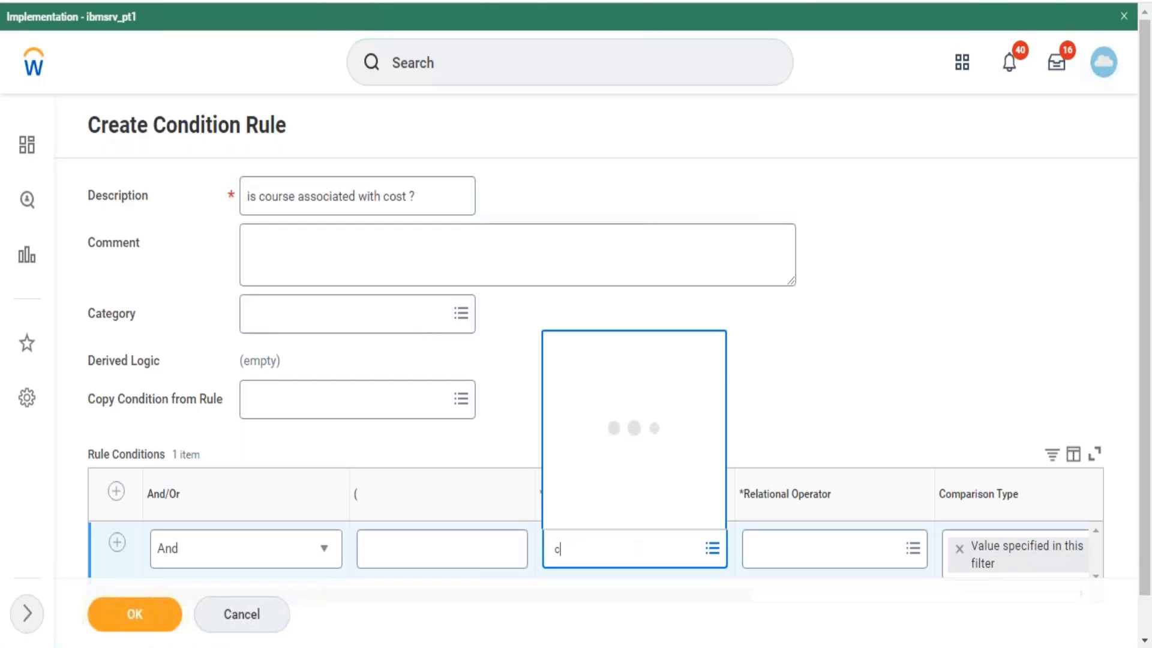
{"action": "type", "text": "ourse c"}
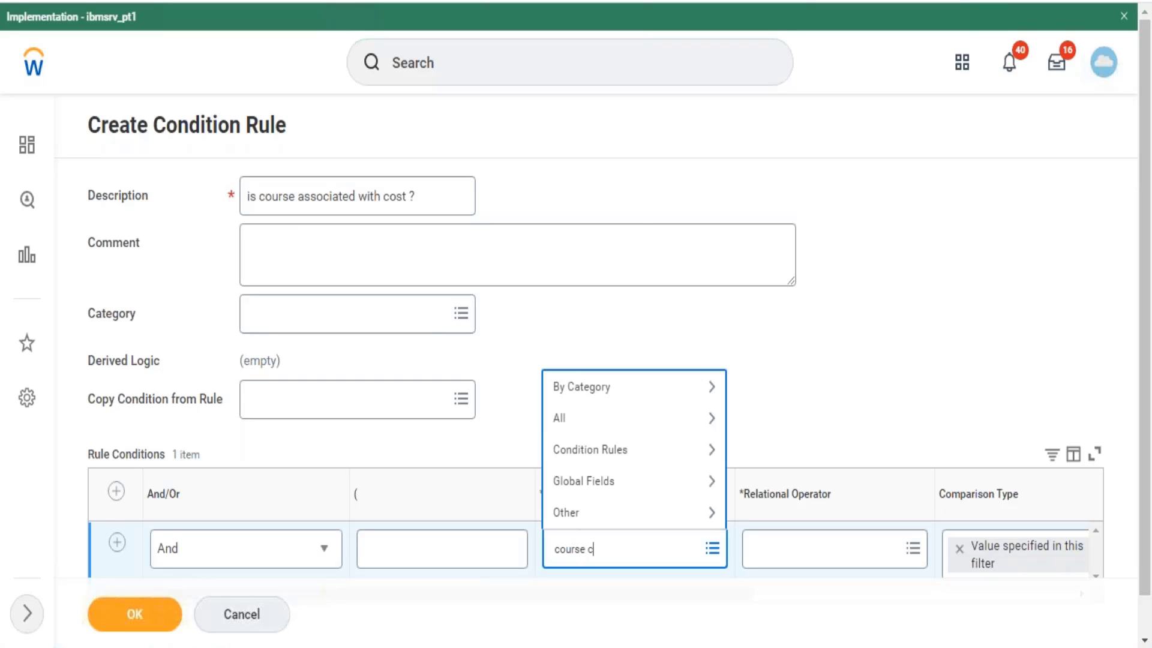
{"action": "type", "text": "ost"}
{"action": "key", "text": "Return"}
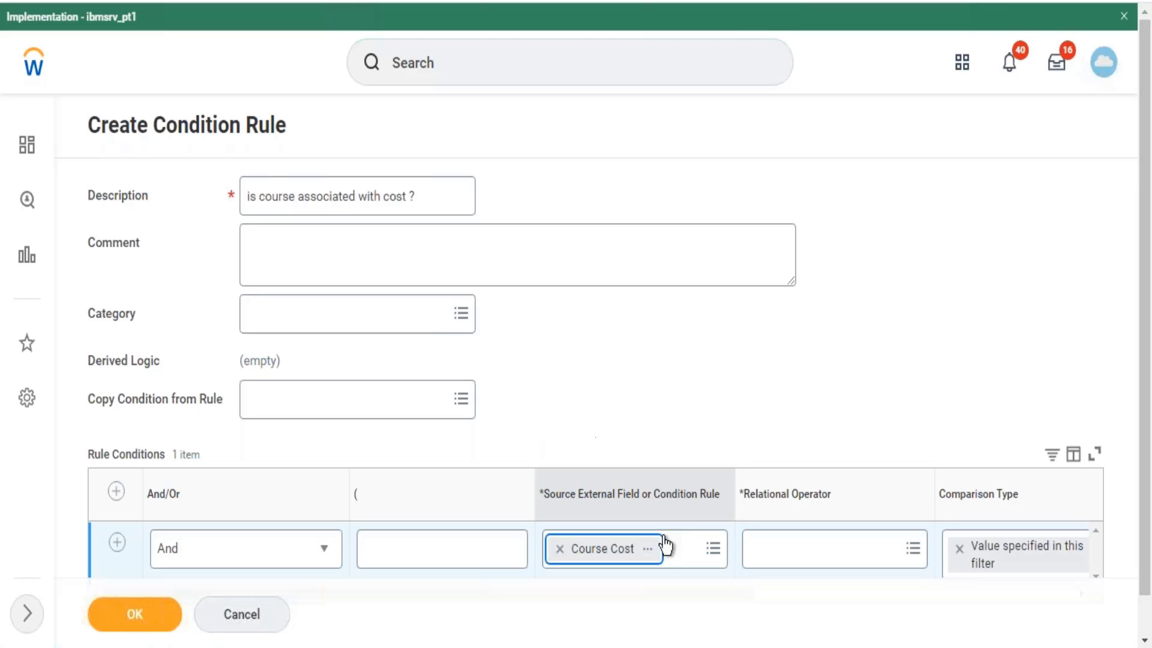
- Set the Course Cost condition's relational operator to "greater than or equal to"
{"action": "left_click", "coordinate": [783, 555]}
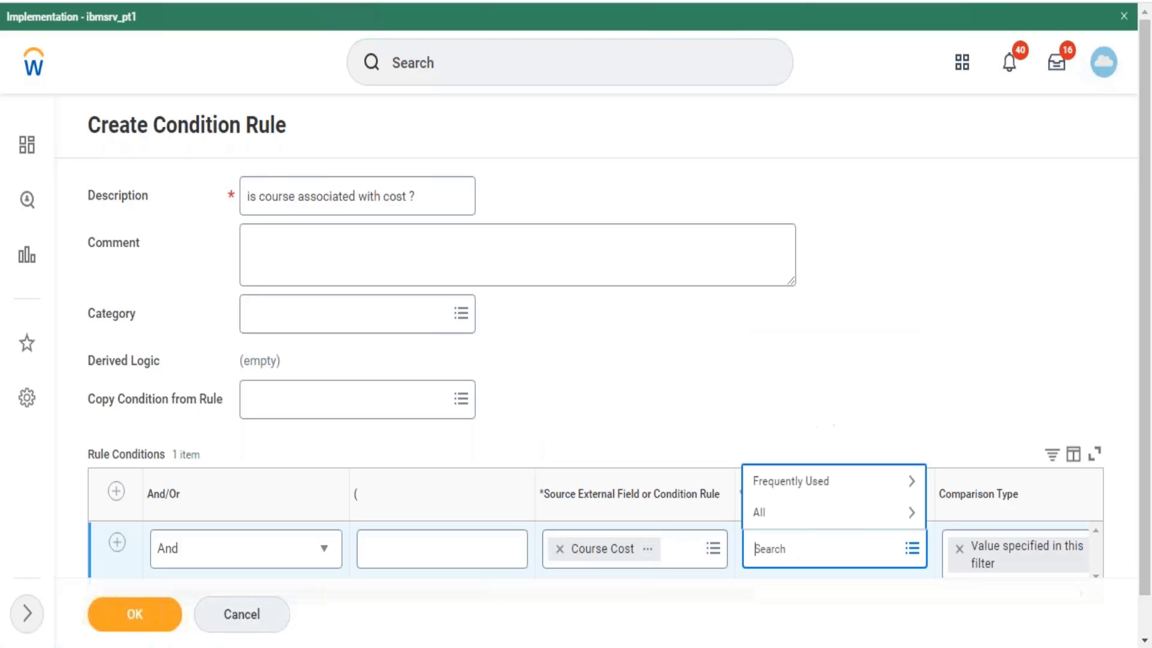
{"action": "type", "text": "in the"}
{"action": "key", "text": "Return"}
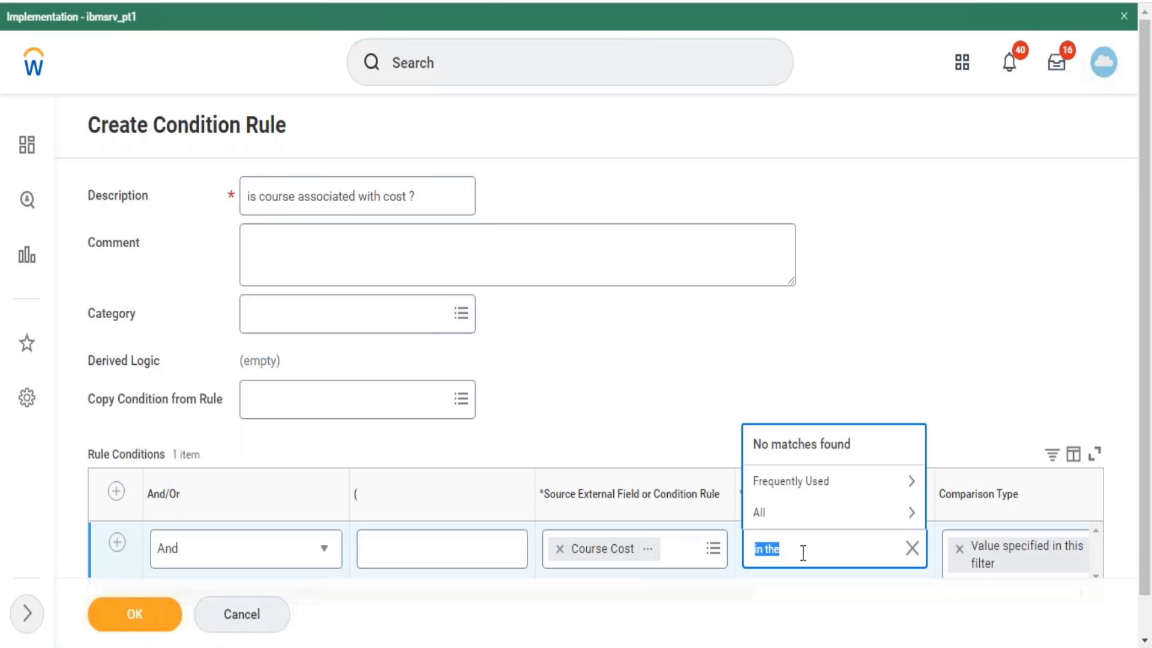
{"action": "left_click", "coordinate": [855, 482]}
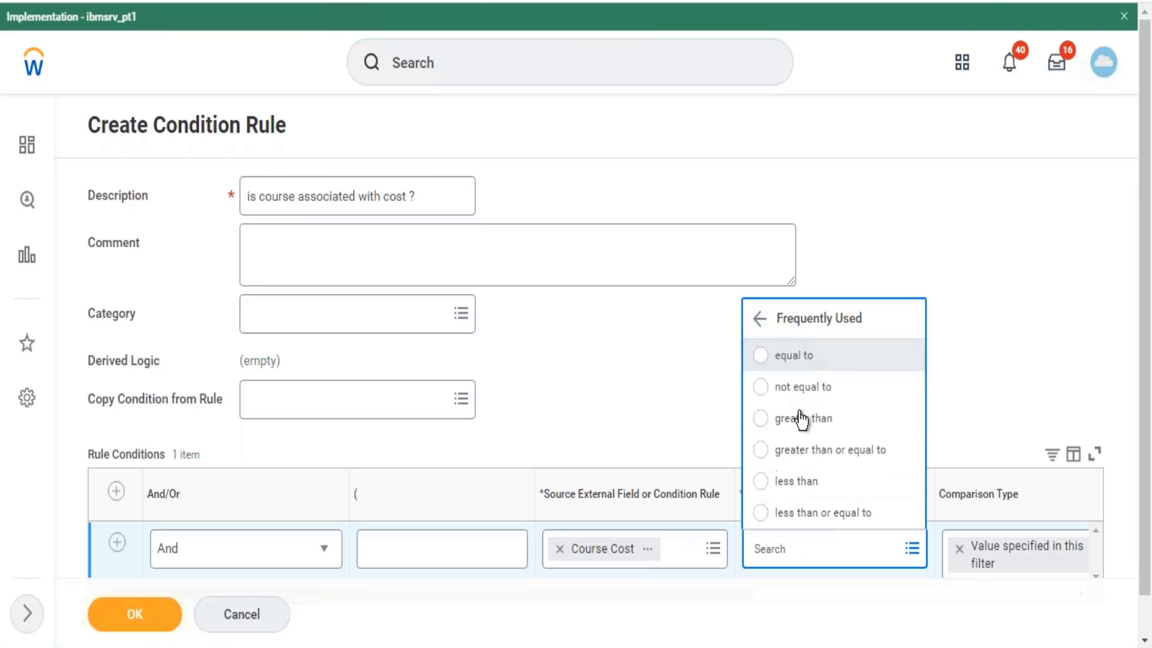
{"action": "left_click", "coordinate": [813, 451]}
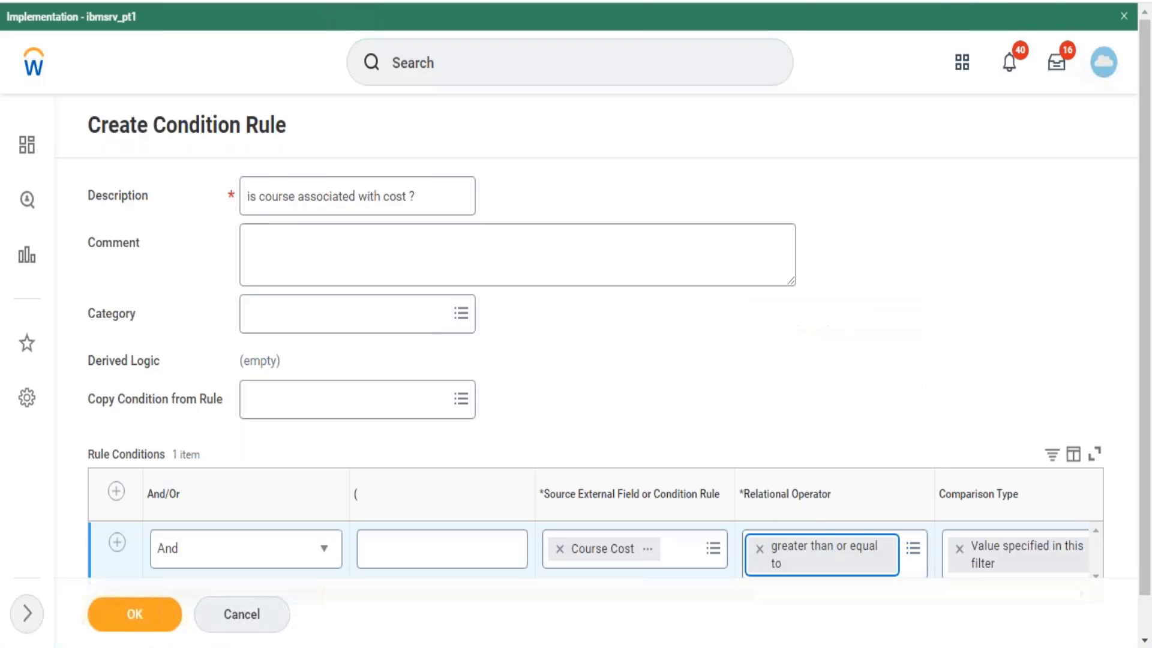
- Replace the Course Cost condition's relational operator with "greater than"
{"action": "left_click", "coordinate": [761, 555]}
{"action": "type", "text": "greater"}
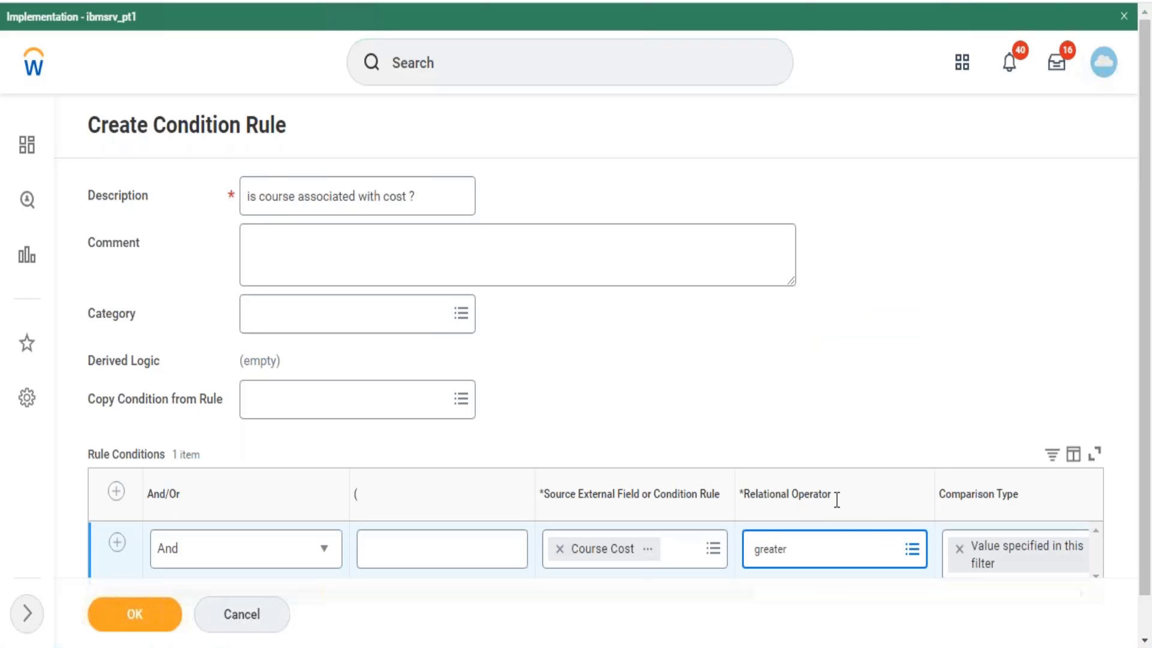
{"action": "key", "text": "Return"}
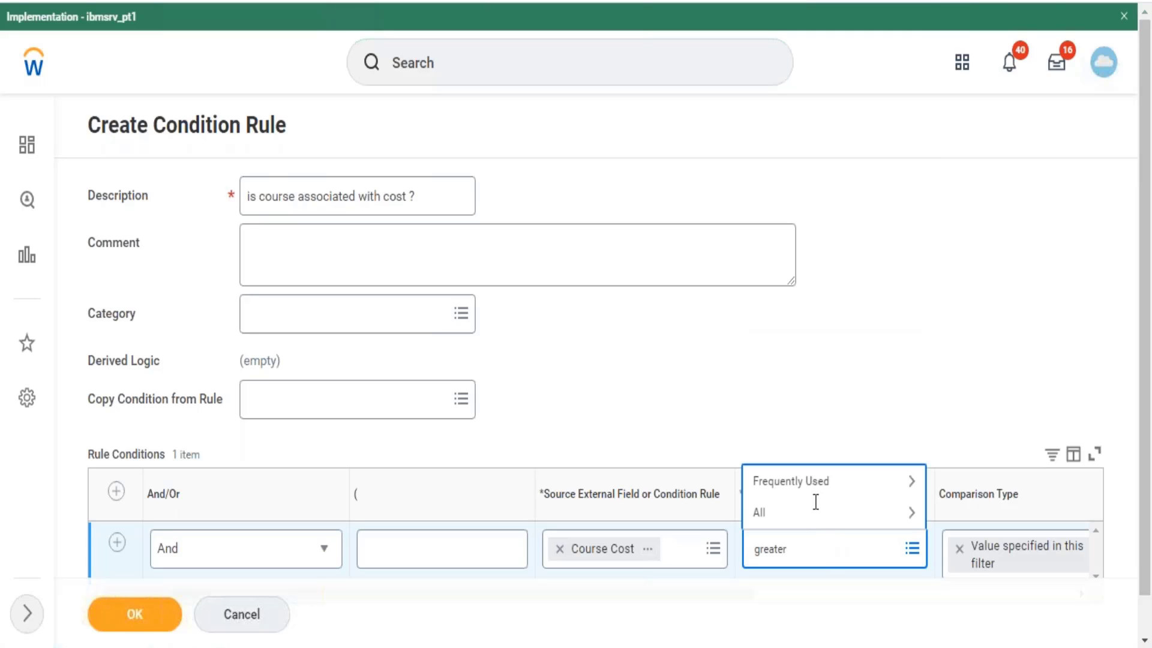
{"action": "left_click", "coordinate": [815, 496]}
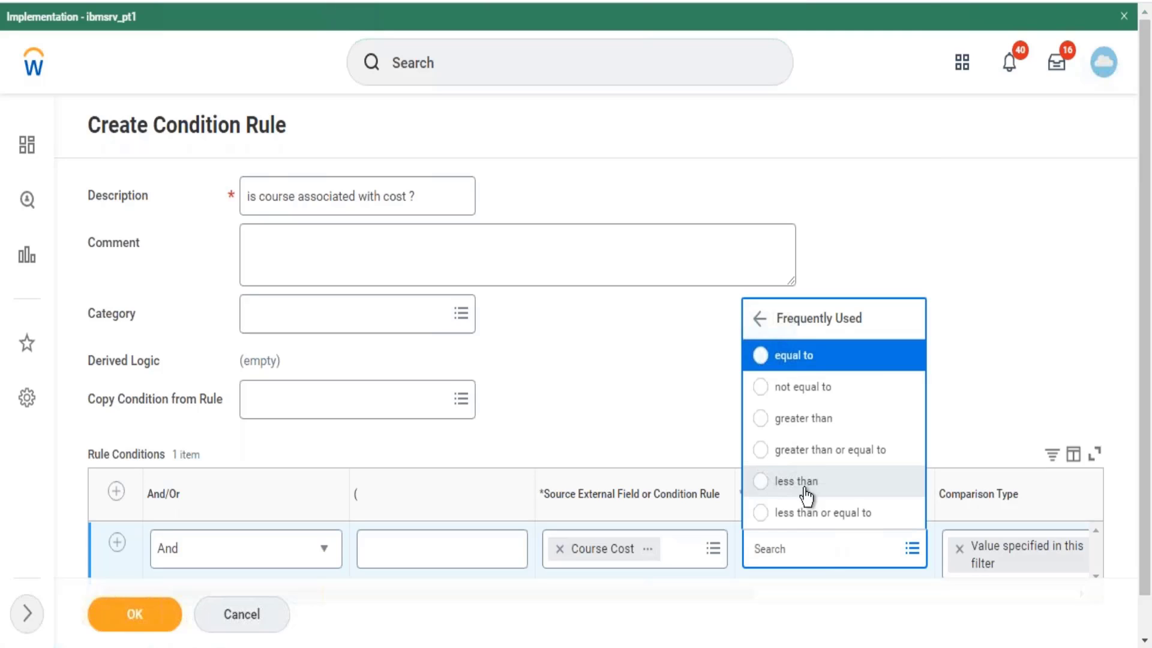
{"action": "left_click", "coordinate": [803, 418]}
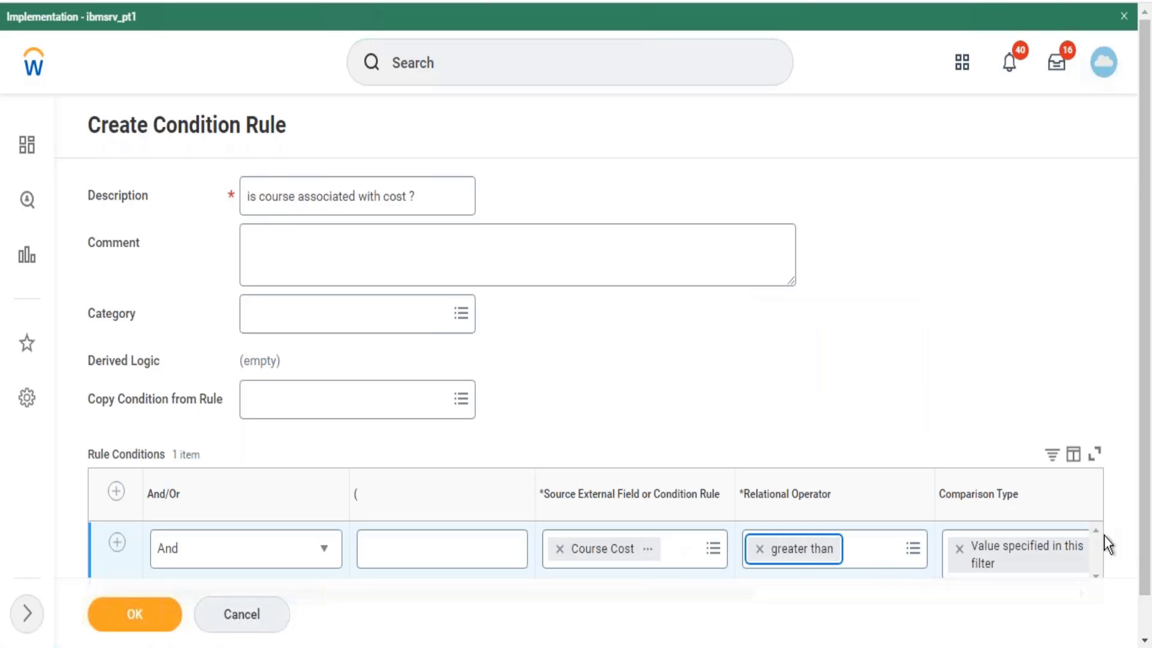
- Browse the full list of source external fields, then view the comparison value of the Course Cost condition
{"action": "scroll", "coordinate": [1145, 604], "scroll_direction": "down", "scroll_amount": 2}
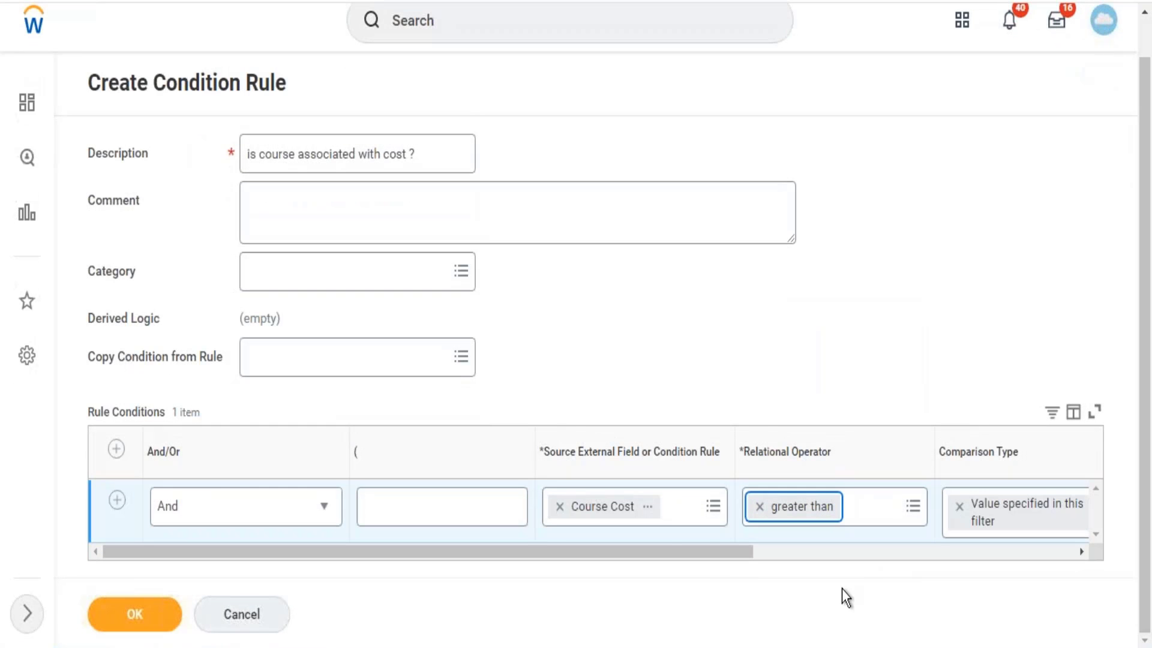
{"action": "left_click", "coordinate": [684, 517]}
{"action": "left_click", "coordinate": [635, 378]}
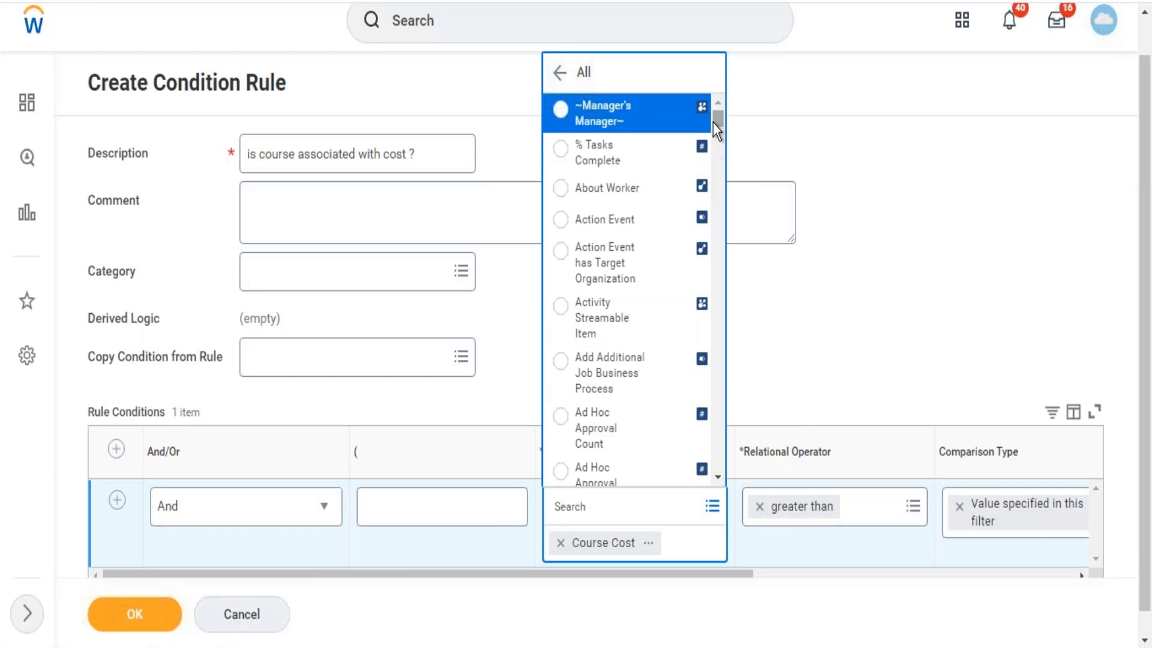
{"action": "left_click_drag", "start_coordinate": [712, 125], "coordinate": [713, 386]}
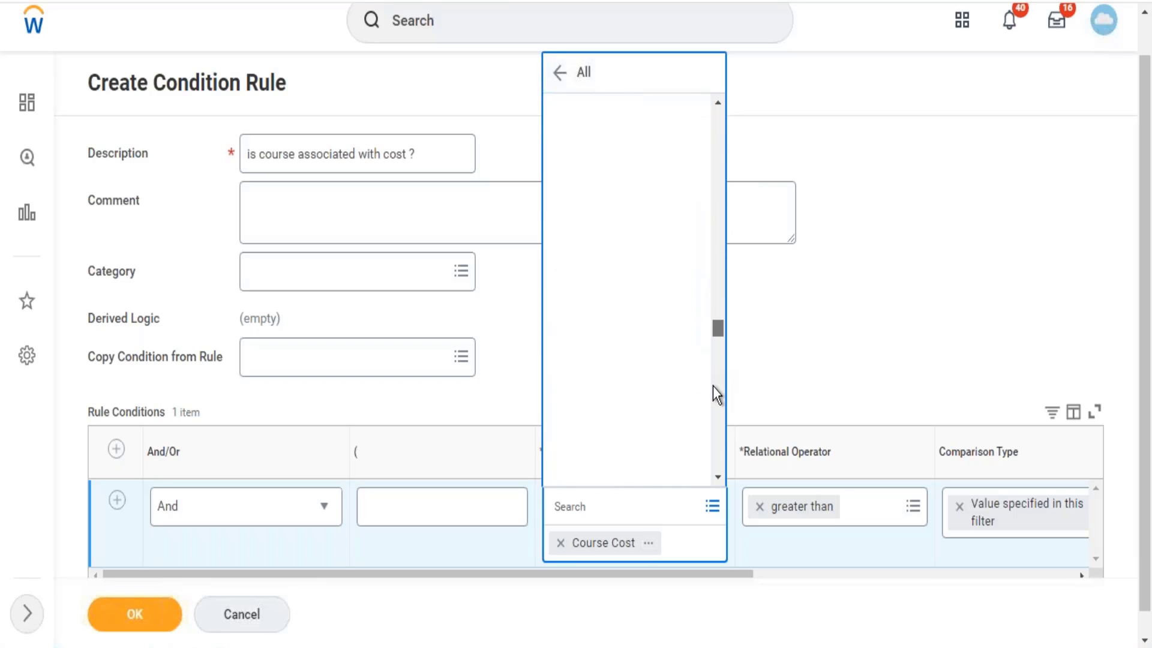
{"action": "left_click", "coordinate": [836, 301]}
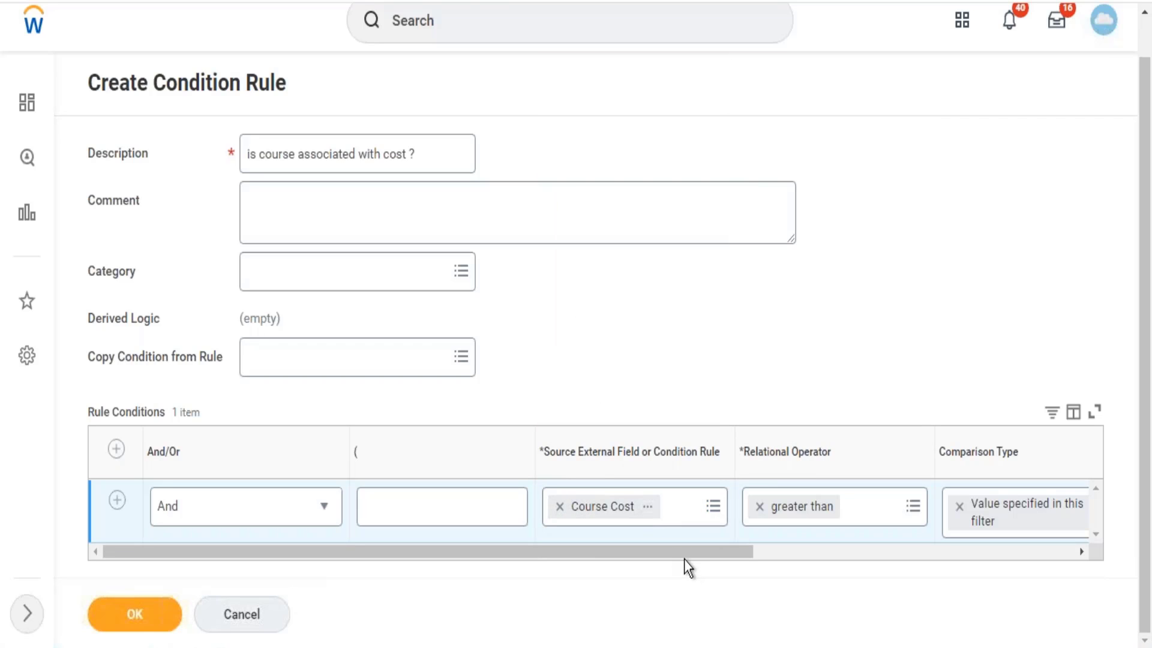
{"action": "left_click_drag", "start_coordinate": [684, 551], "coordinate": [930, 538]}
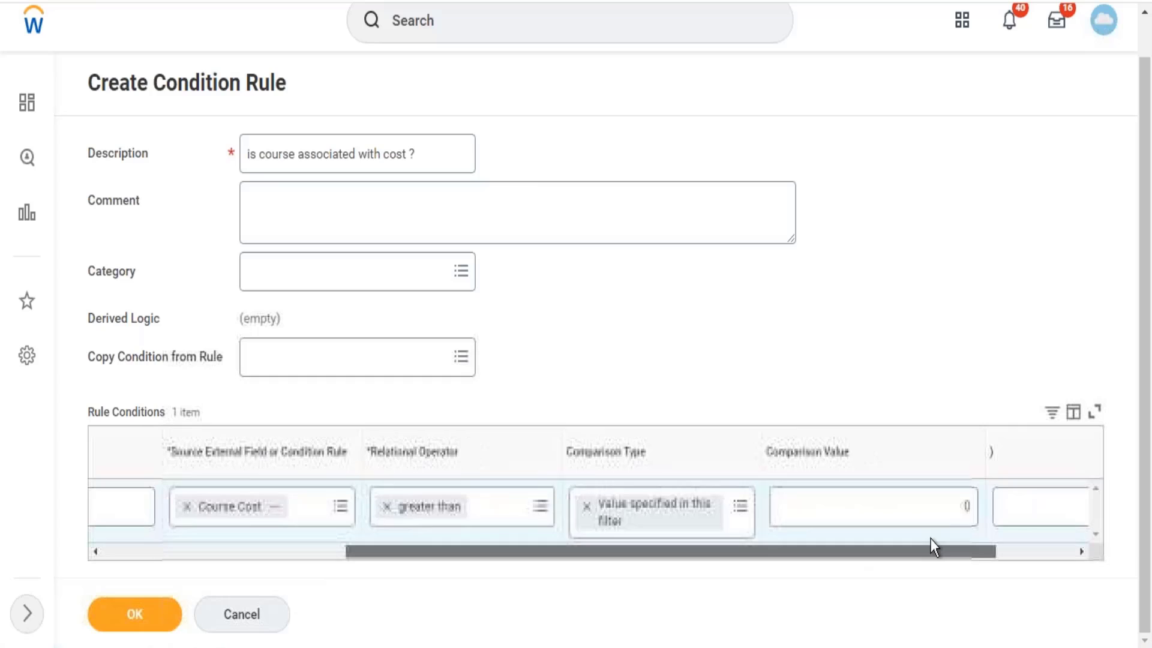
- Keep the Course Cost comparison value at 0 and save the condition rule "is course associated with cost ?"
{"action": "left_click", "coordinate": [956, 514]}
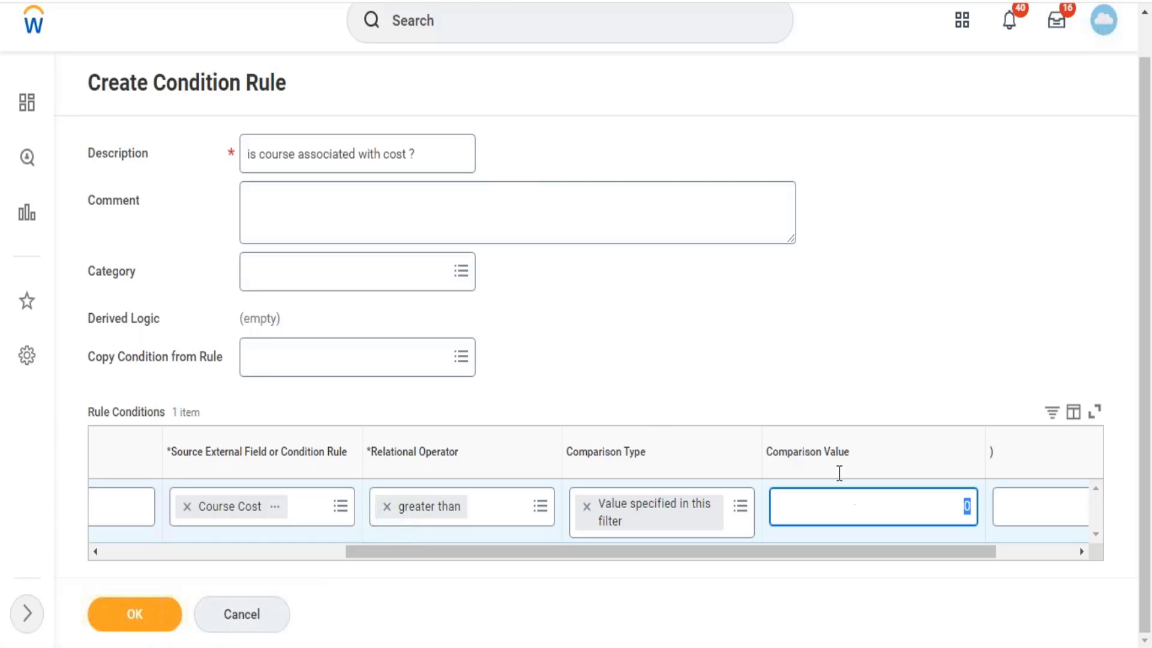
{"action": "left_click", "coordinate": [301, 569]}
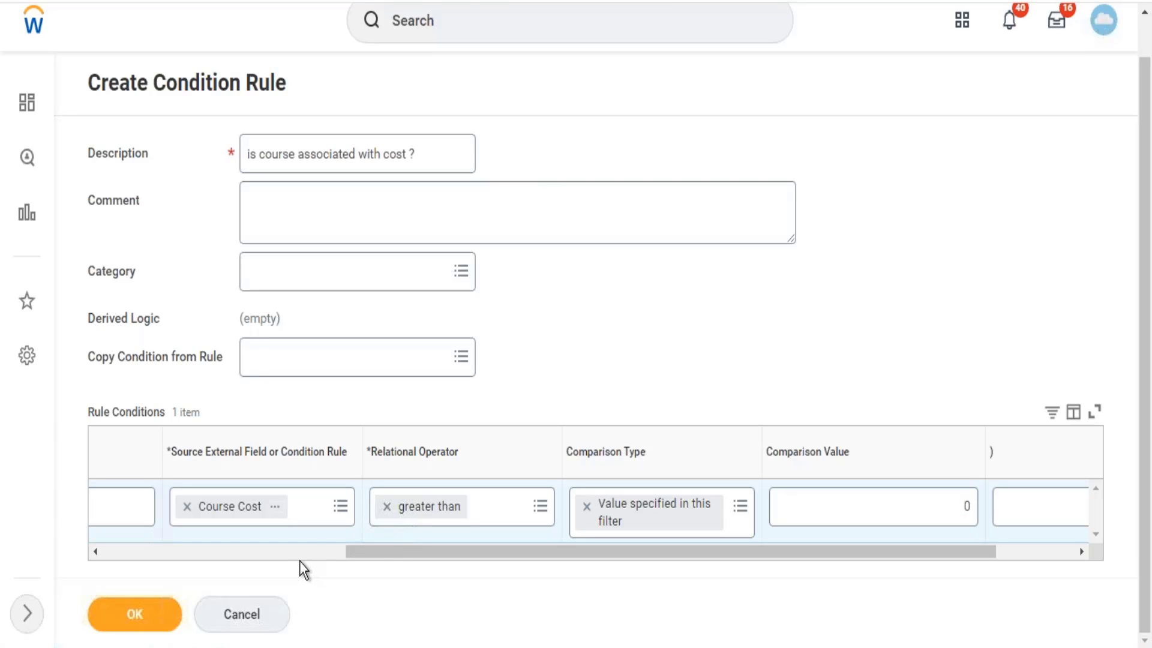
{"action": "left_click", "coordinate": [297, 553]}
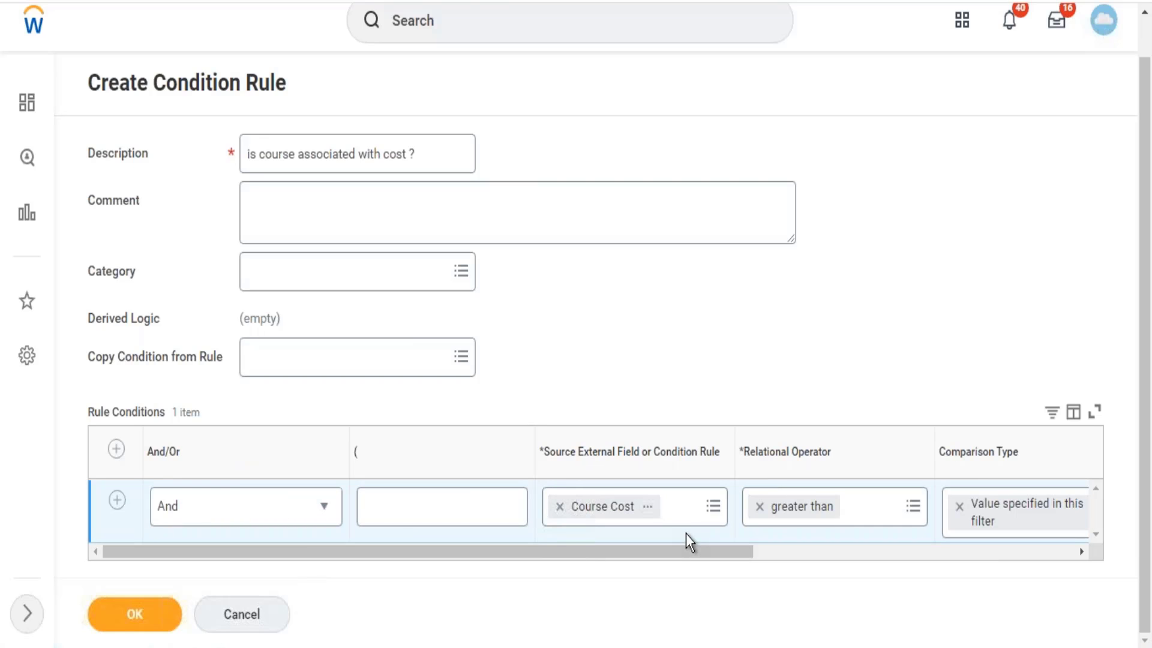
{"action": "left_click_drag", "start_coordinate": [684, 550], "coordinate": [368, 614]}
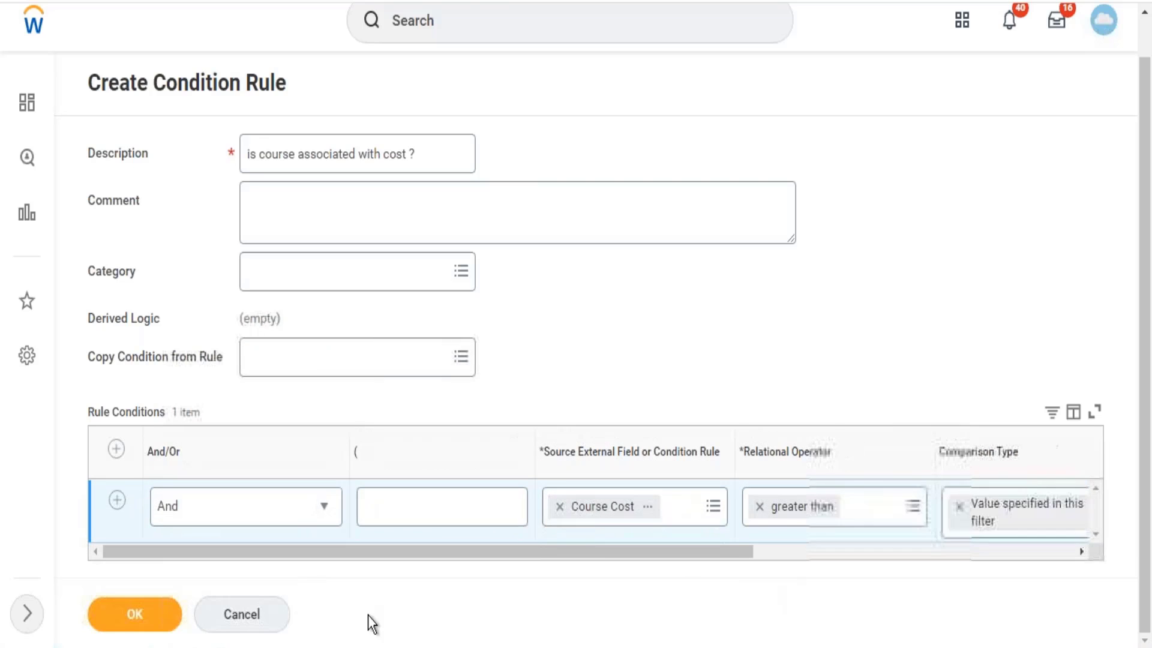
{"action": "left_click", "coordinate": [142, 614]}
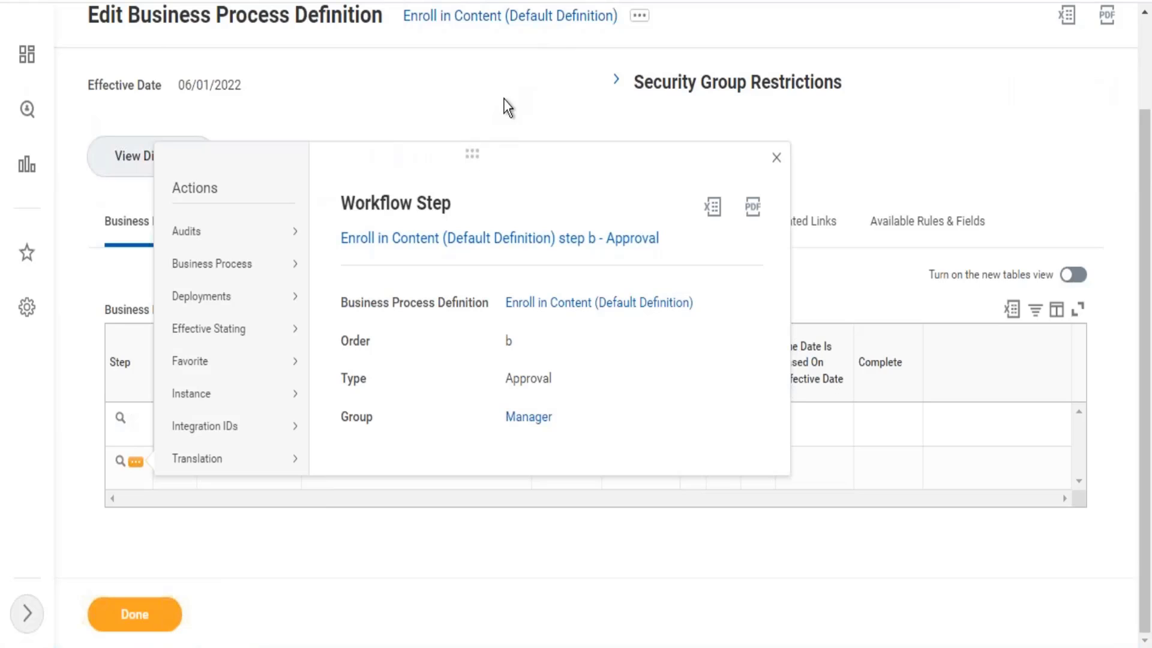
- Open the step condition maintenance for approval step b of Enroll in Content, effective 06/01/2022
{"action": "left_click", "coordinate": [503, 98]}
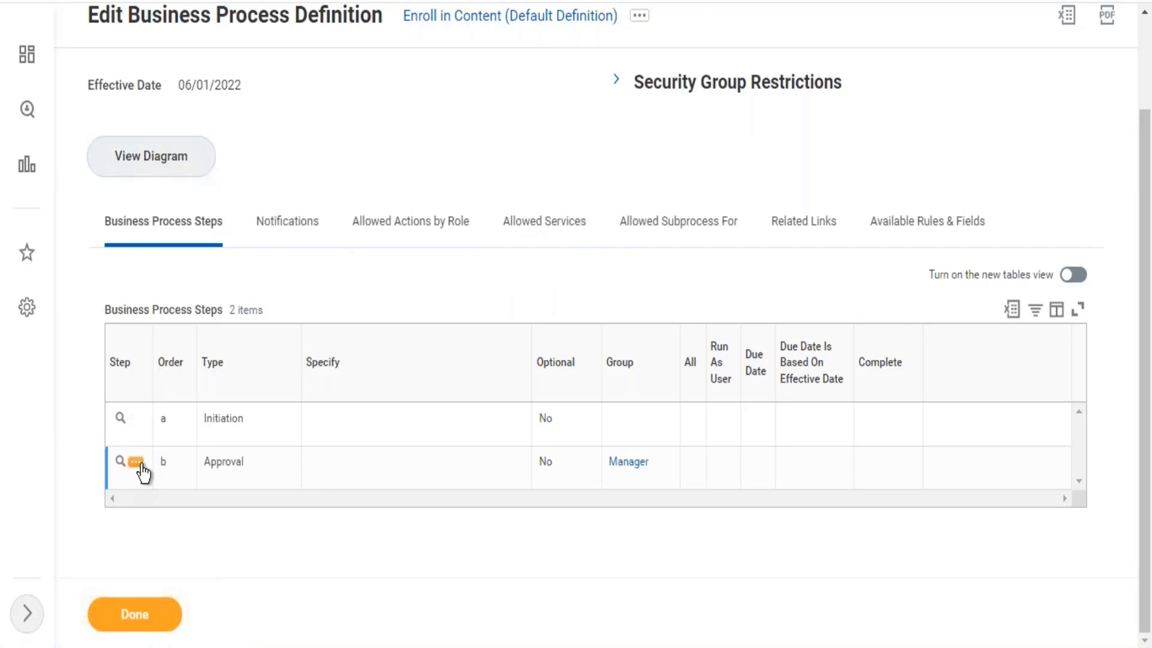
{"action": "left_click", "coordinate": [140, 471]}
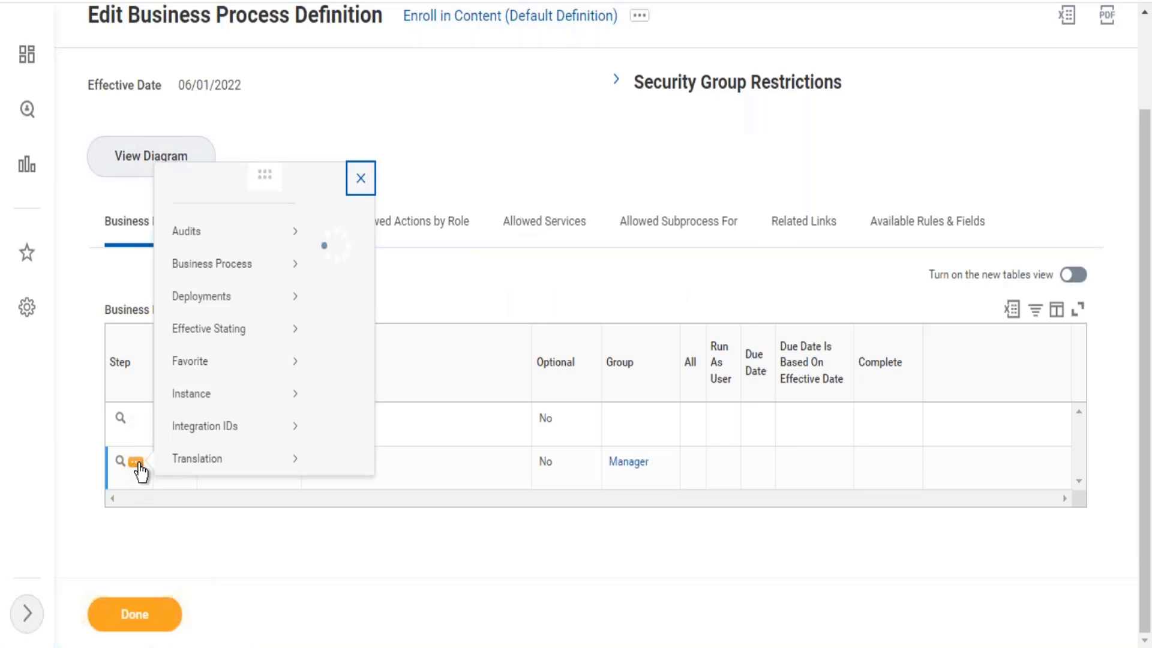
{"action": "mouse_move", "coordinate": [240, 274]}
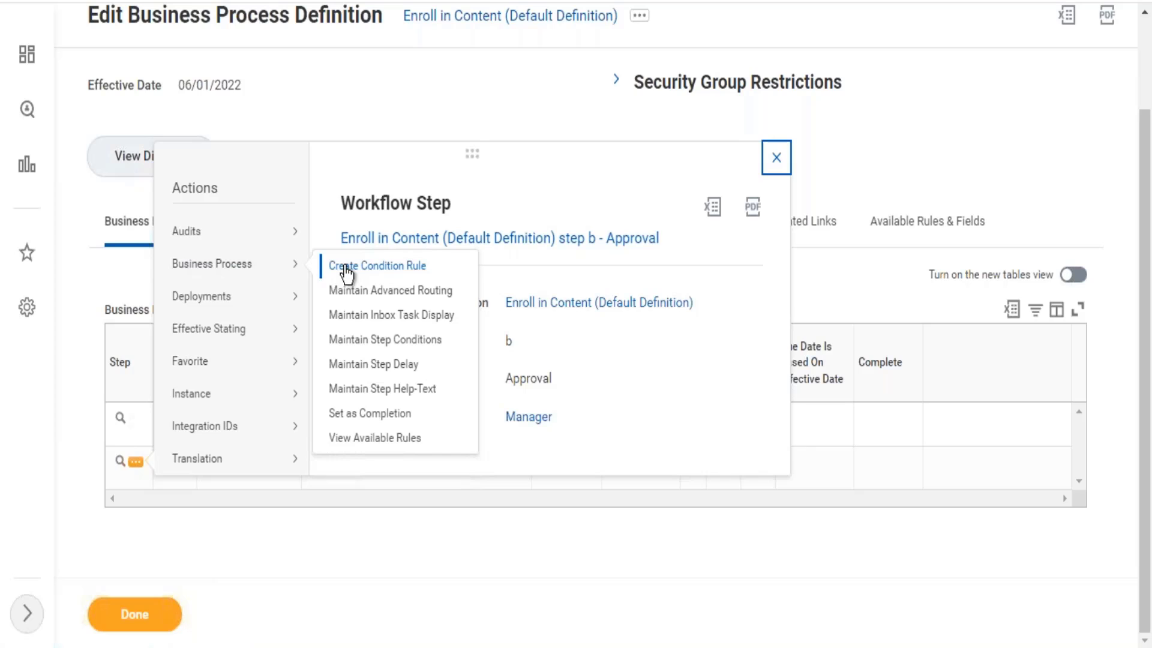
{"action": "left_click", "coordinate": [385, 339]}
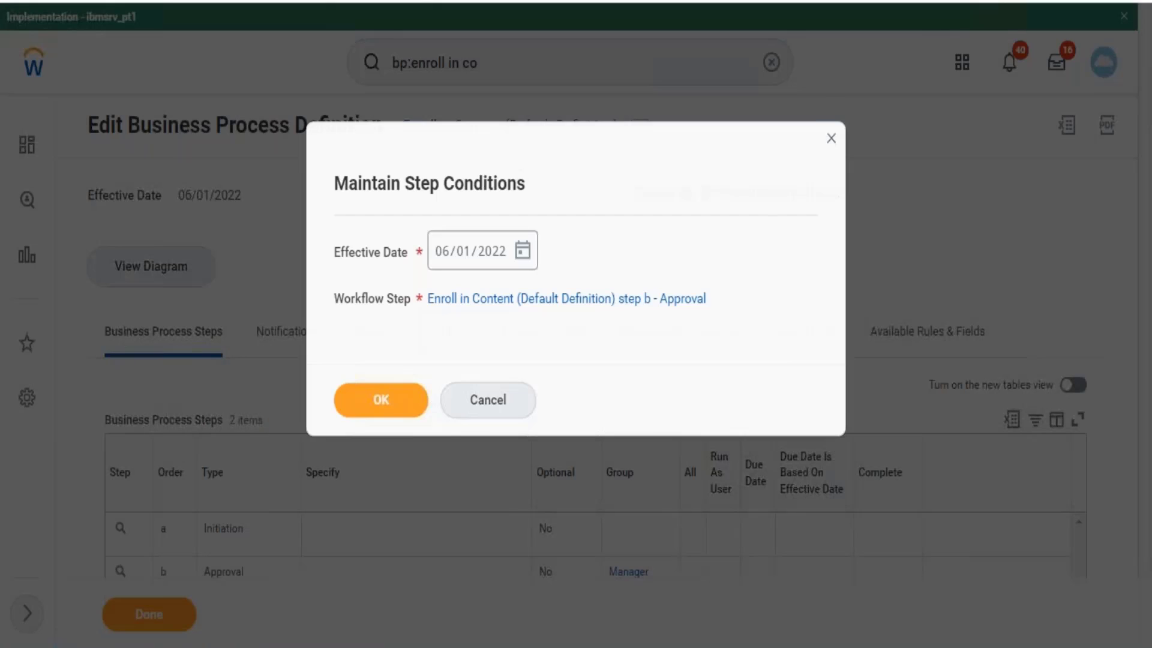
{"action": "left_click", "coordinate": [398, 409]}
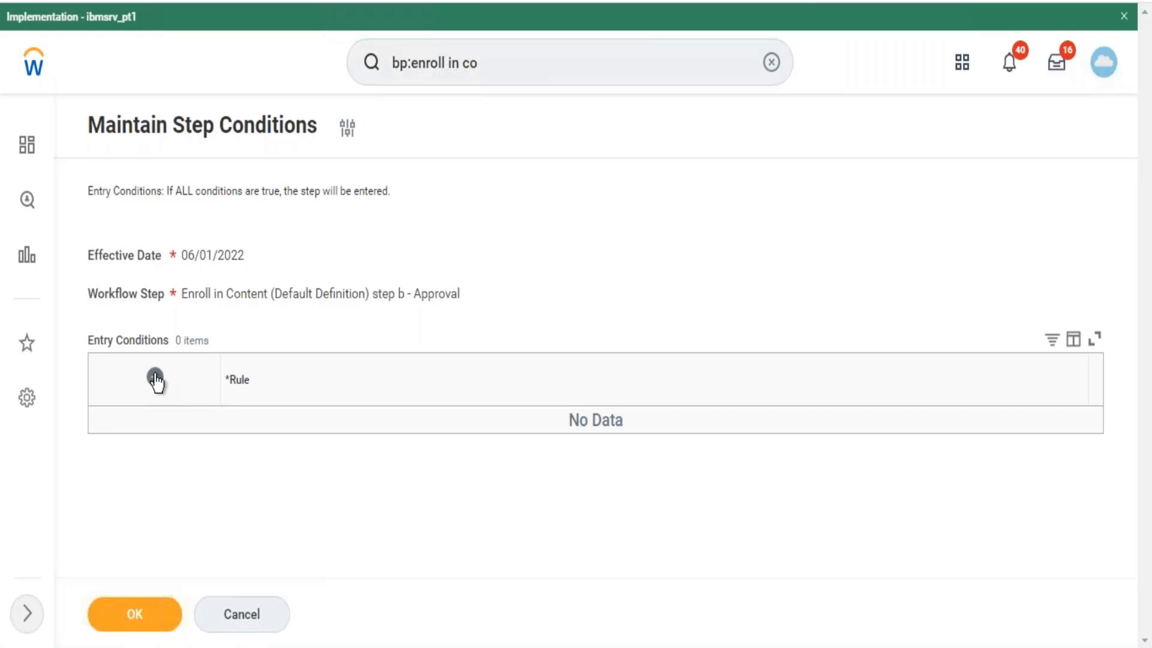
- Add the rule "is course associated with cost ?" as an entry condition of the approval step and save it
{"action": "left_click", "coordinate": [155, 380]}
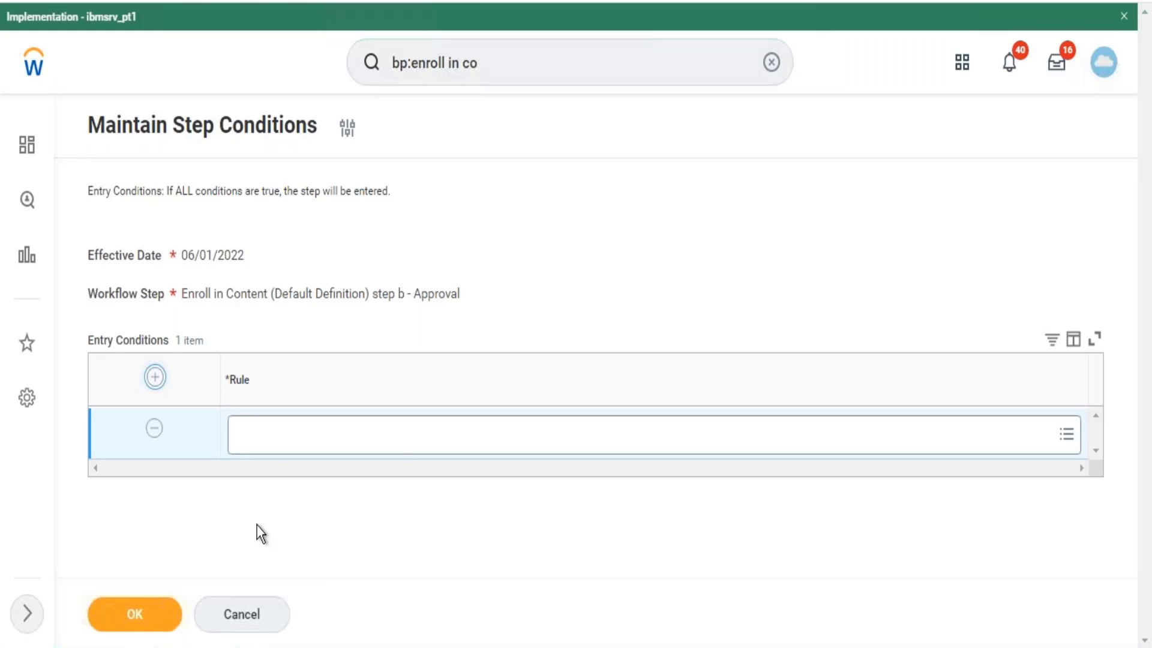
{"action": "left_click", "coordinate": [359, 445]}
{"action": "type", "text": "is "}
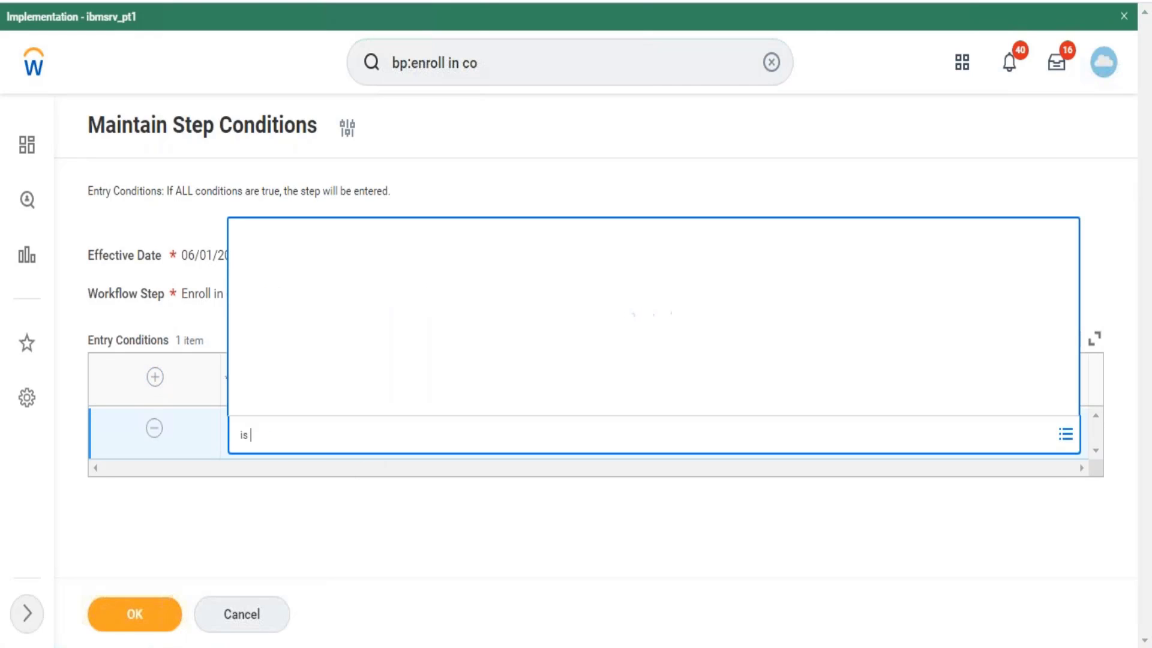
{"action": "type", "text": "cours"}
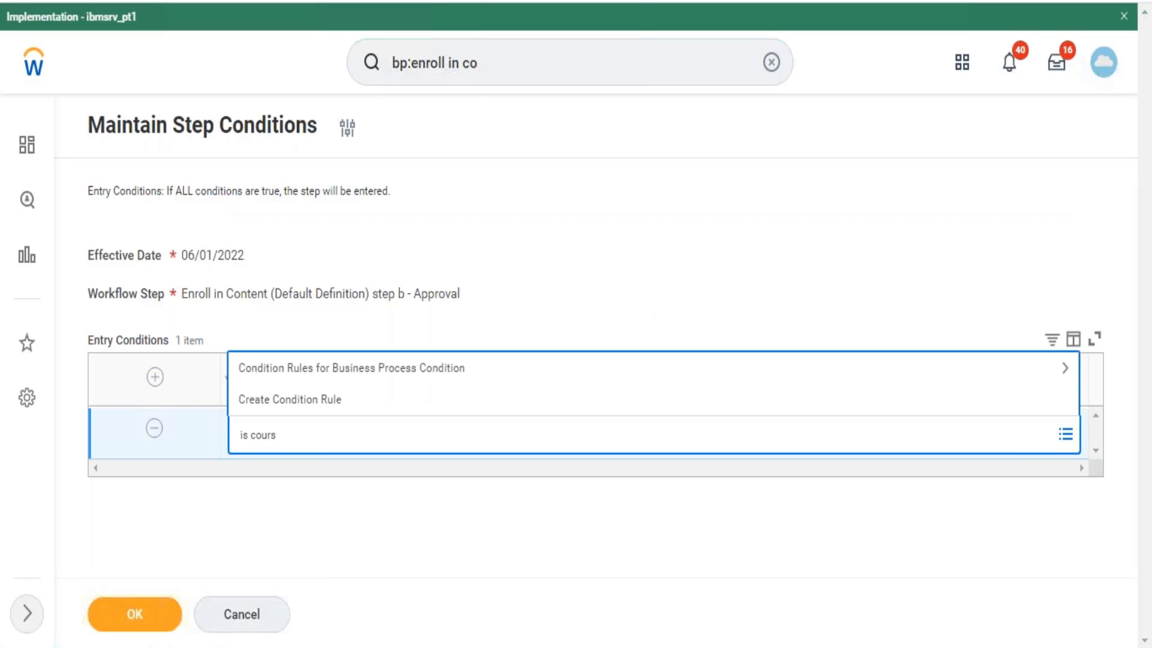
{"action": "type", "text": "e cost"}
{"action": "key", "text": "Return"}
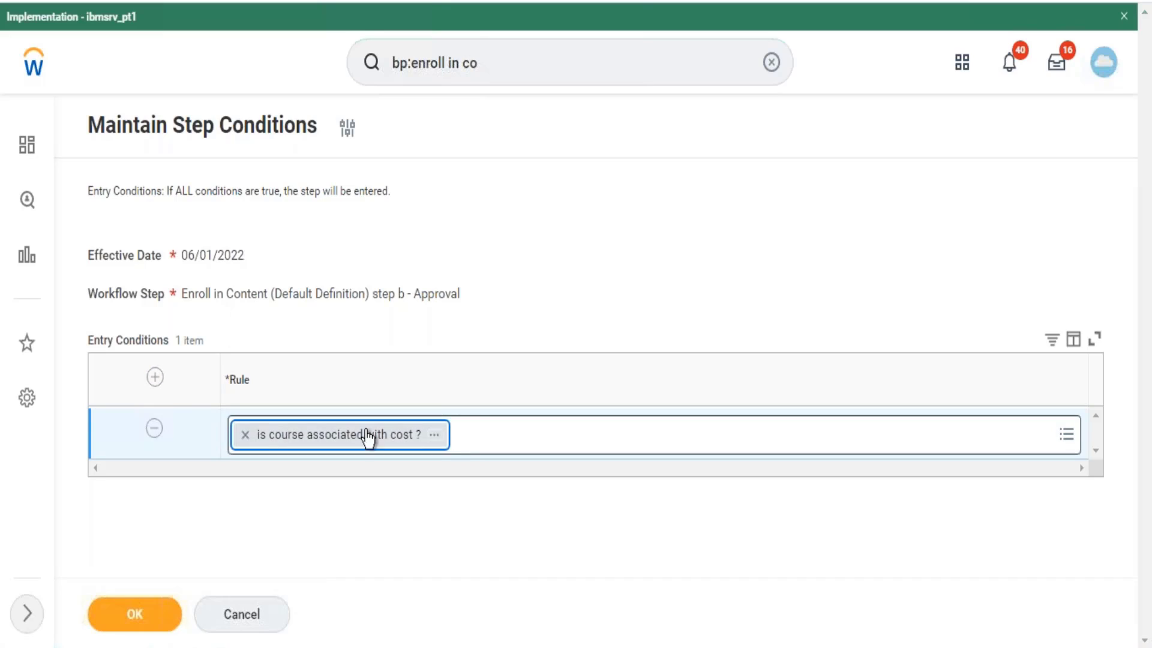
{"action": "left_click", "coordinate": [143, 611]}
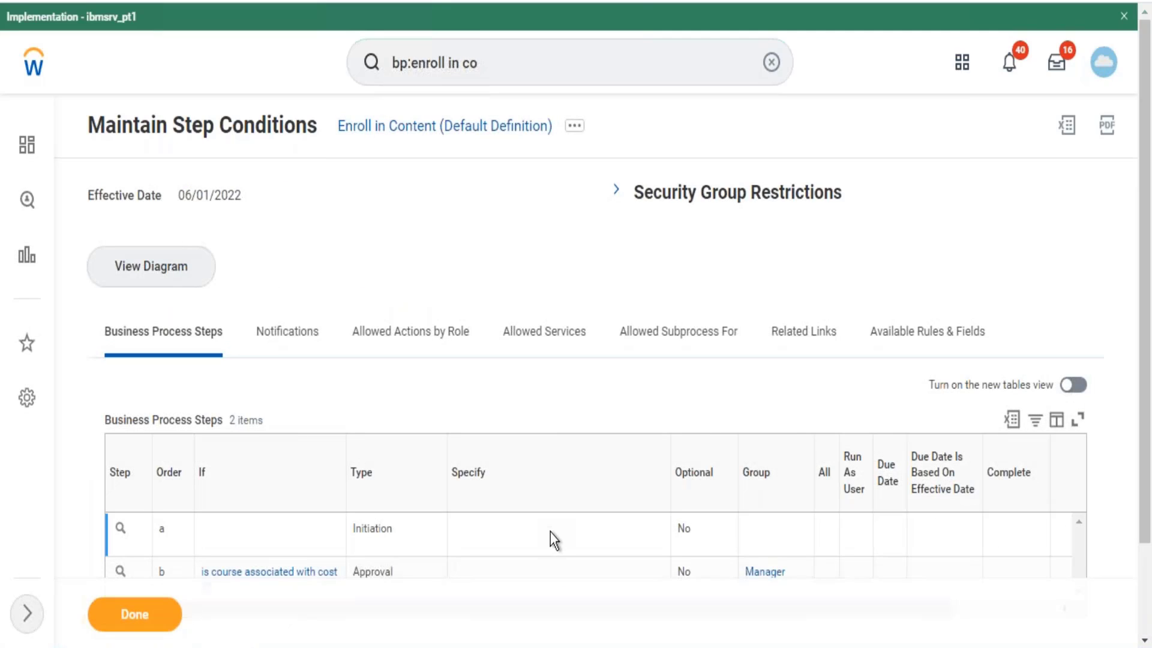
- Review the condition and the Manager group assigned to approval step b in the business process steps
{"action": "left_click_drag", "start_coordinate": [1146, 373], "coordinate": [1146, 471]}
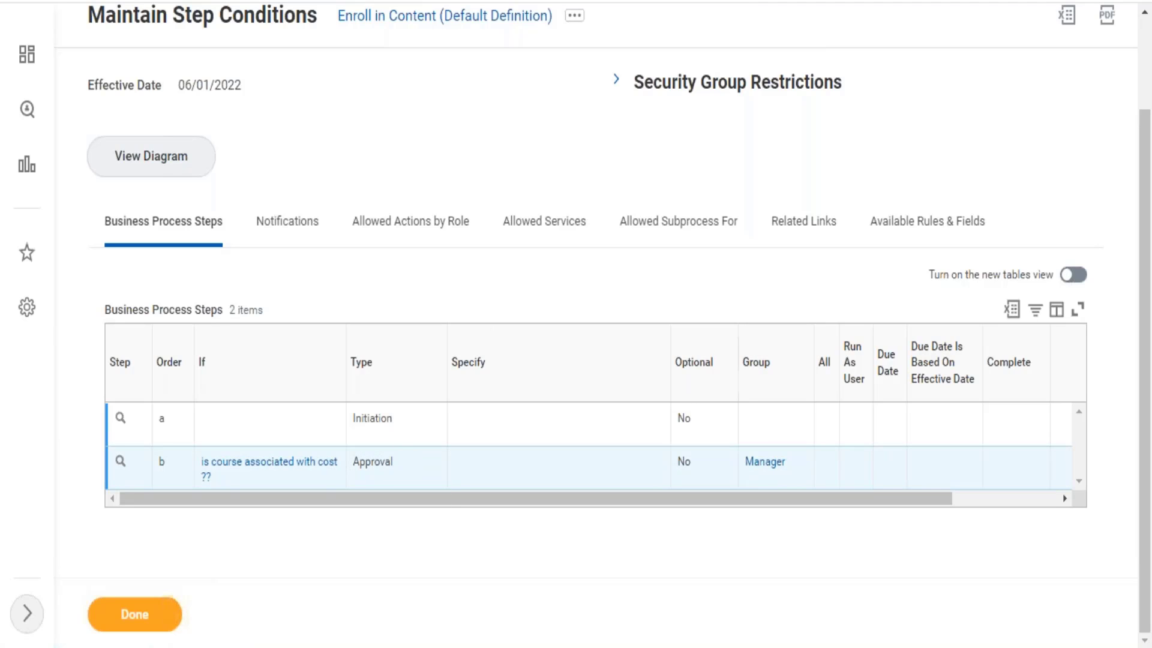
{"action": "left_click_drag", "start_coordinate": [784, 465], "coordinate": [746, 468]}
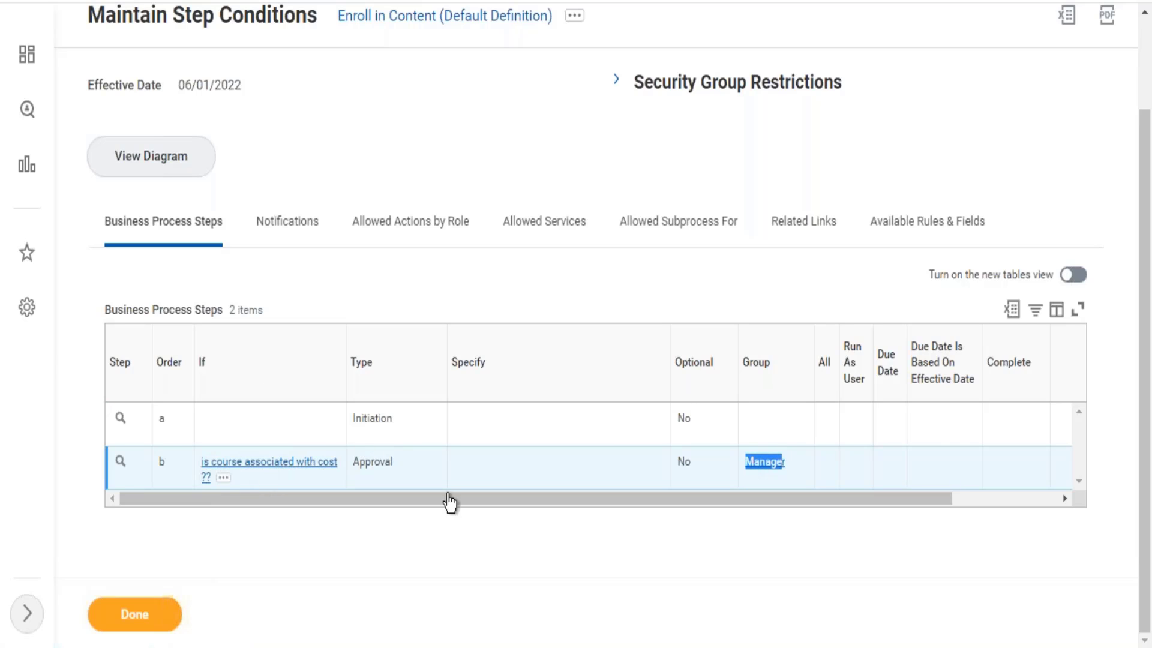
{"action": "left_click", "coordinate": [387, 559]}
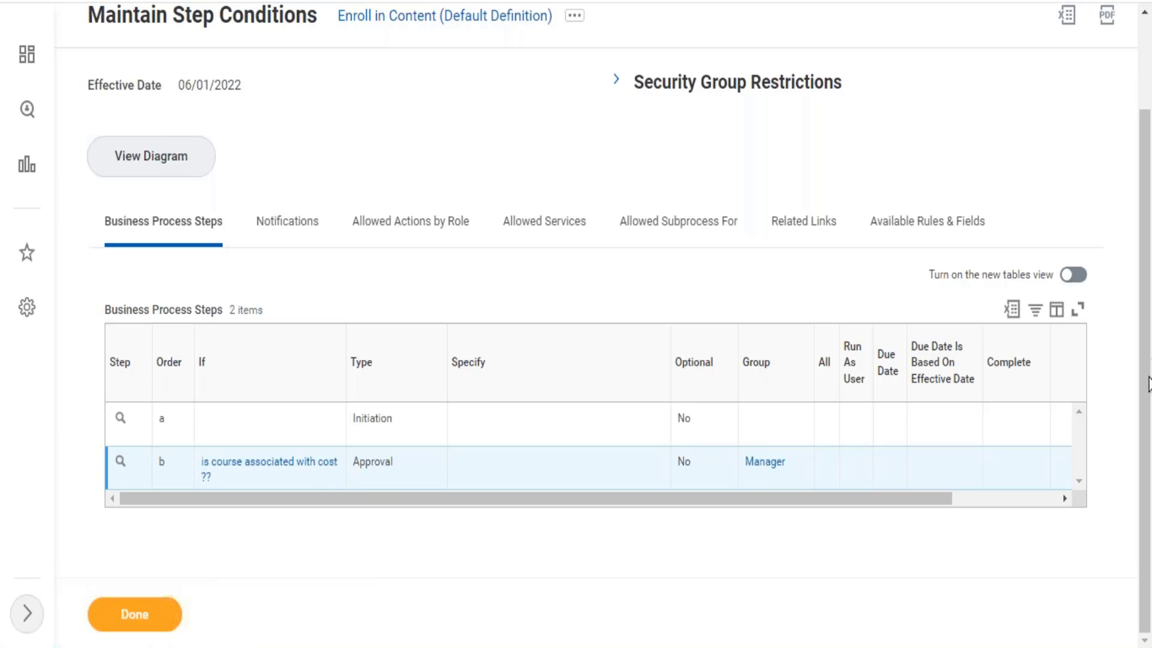
{"action": "left_click_drag", "start_coordinate": [1143, 315], "coordinate": [1126, 393]}
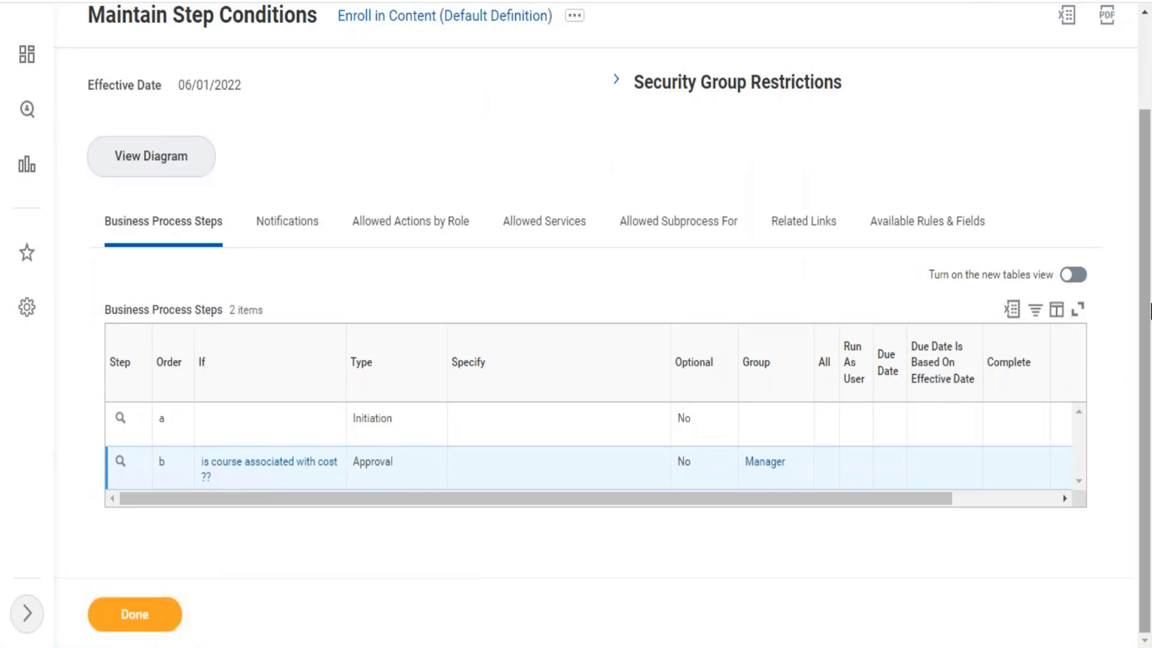
{"action": "left_click_drag", "start_coordinate": [1142, 231], "coordinate": [1139, 144]}
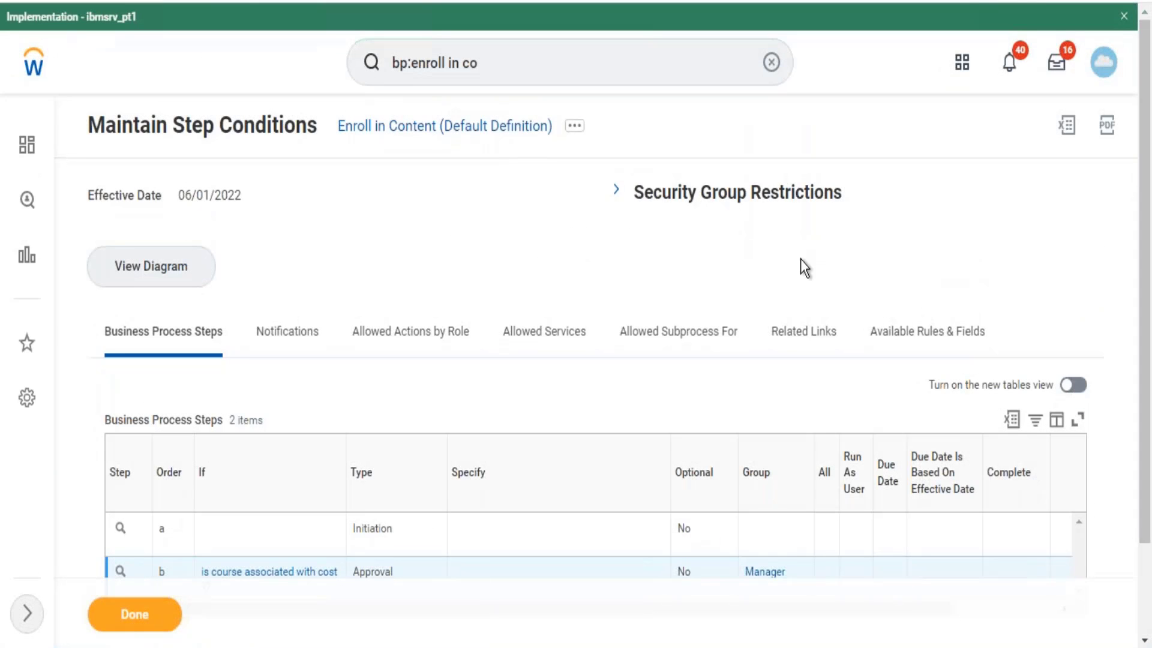
- Open the Enroll in Content default definition for editing and add a new row to its business process steps
{"action": "left_click", "coordinate": [569, 135]}
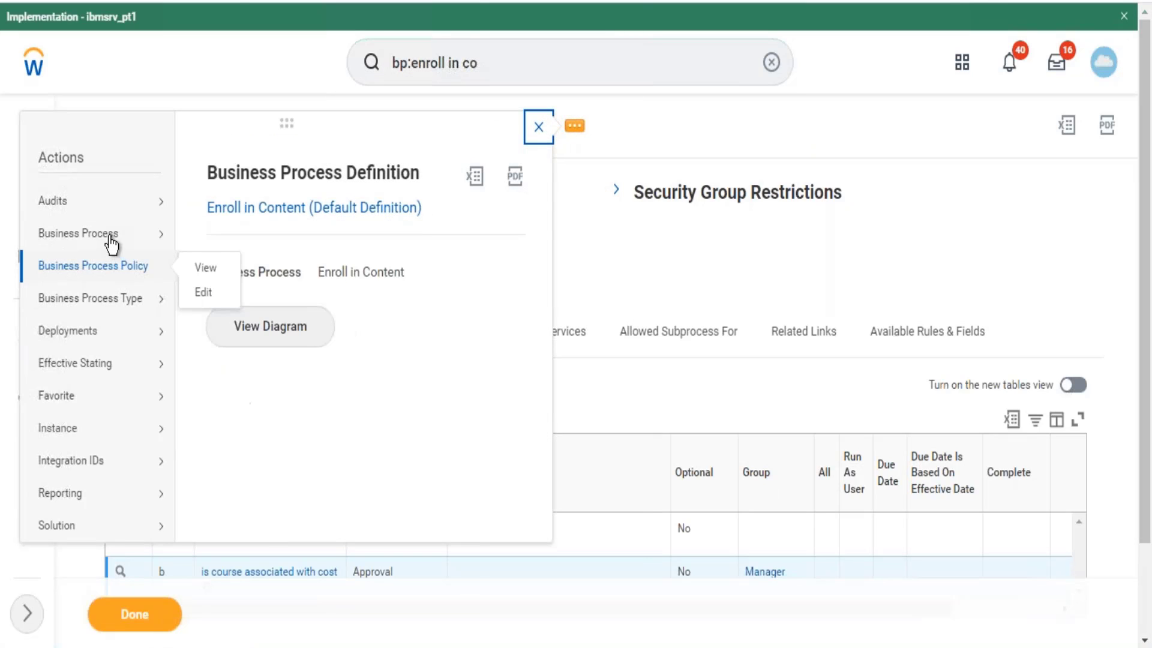
{"action": "mouse_move", "coordinate": [116, 237]}
{"action": "mouse_move", "coordinate": [166, 265]}
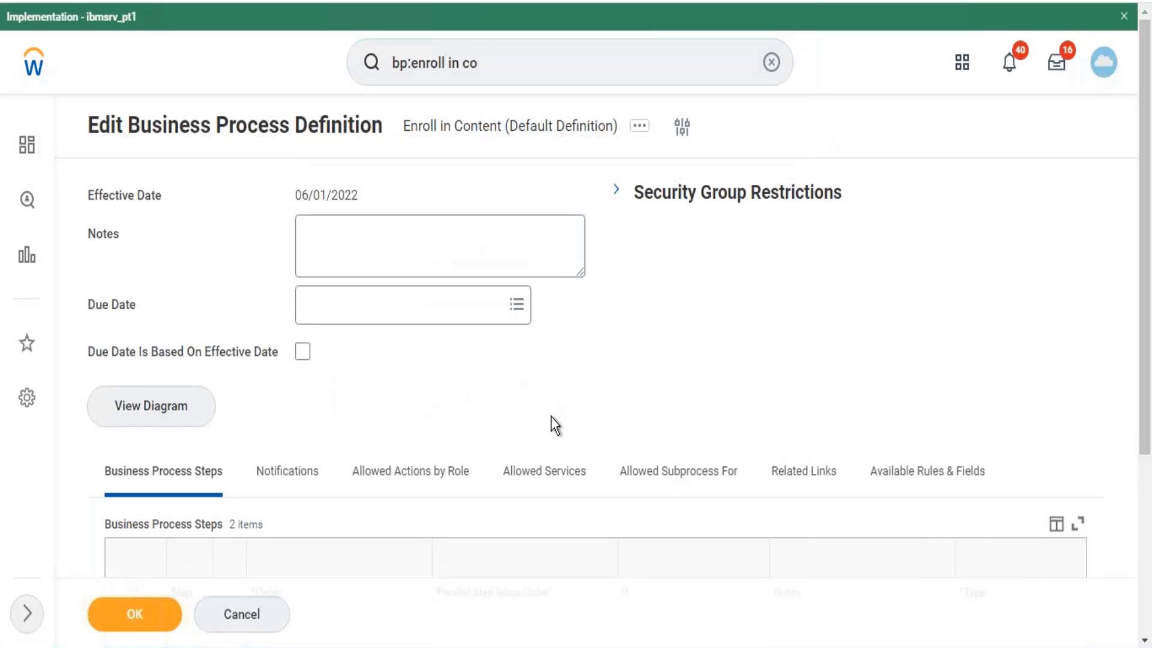
{"action": "left_click_drag", "start_coordinate": [1148, 143], "coordinate": [1151, 341]}
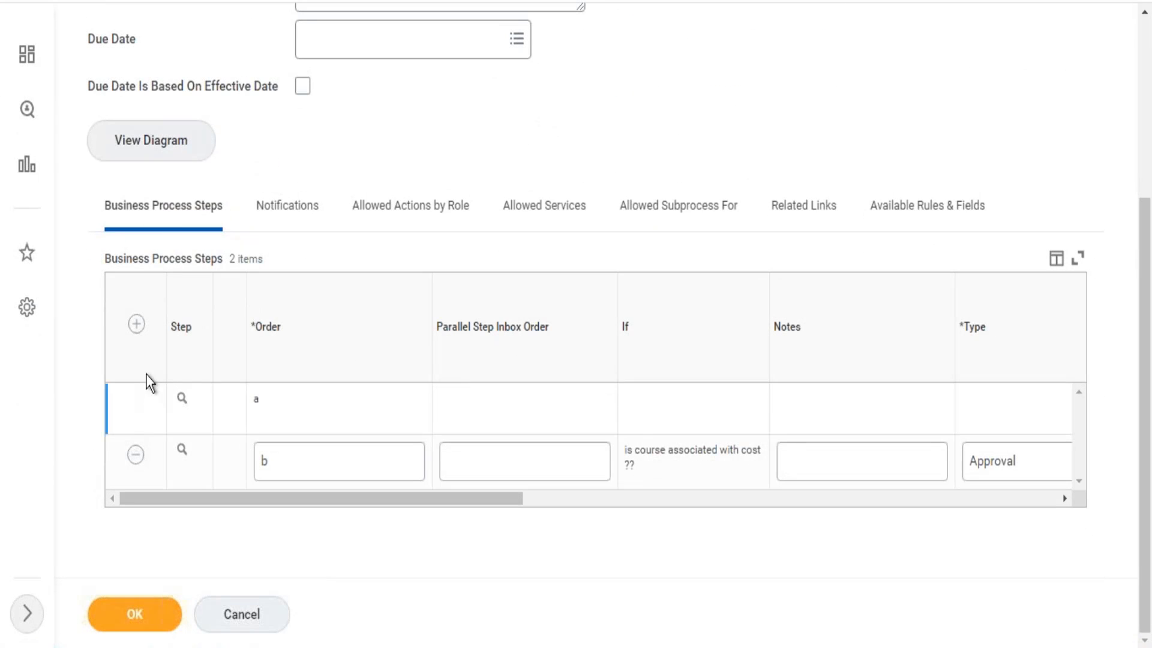
{"action": "left_click", "coordinate": [136, 327]}
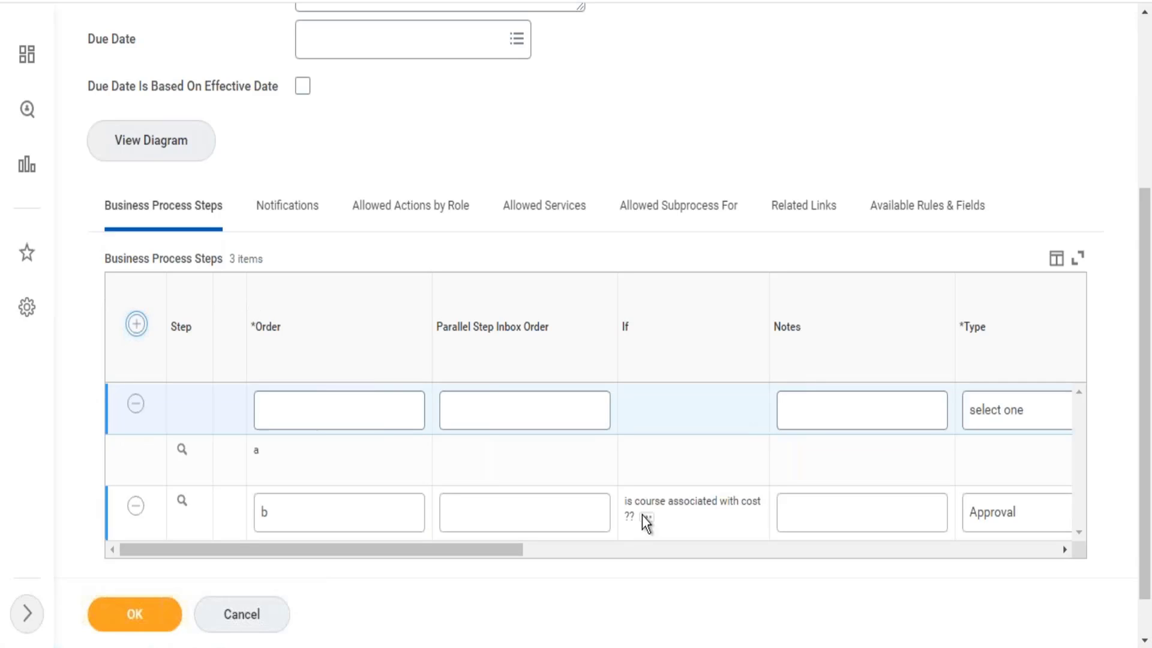
- Look through the step types and the approval step's group, and set the new step's type to Checklist
{"action": "left_click_drag", "start_coordinate": [494, 546], "coordinate": [602, 545]}
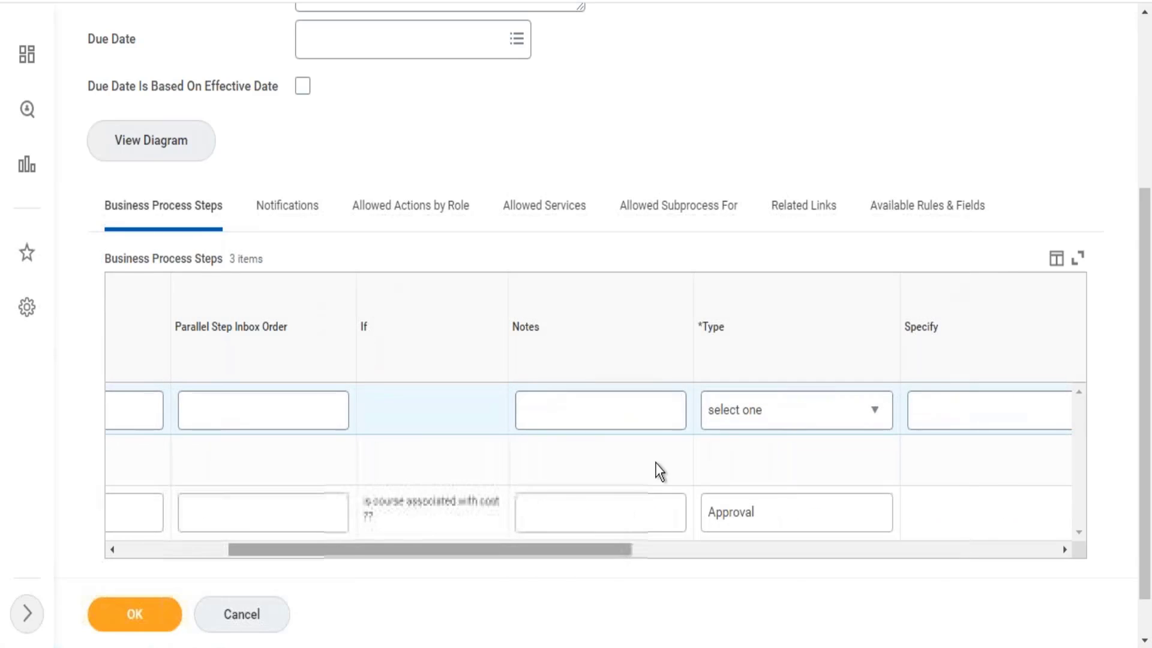
{"action": "left_click", "coordinate": [792, 410]}
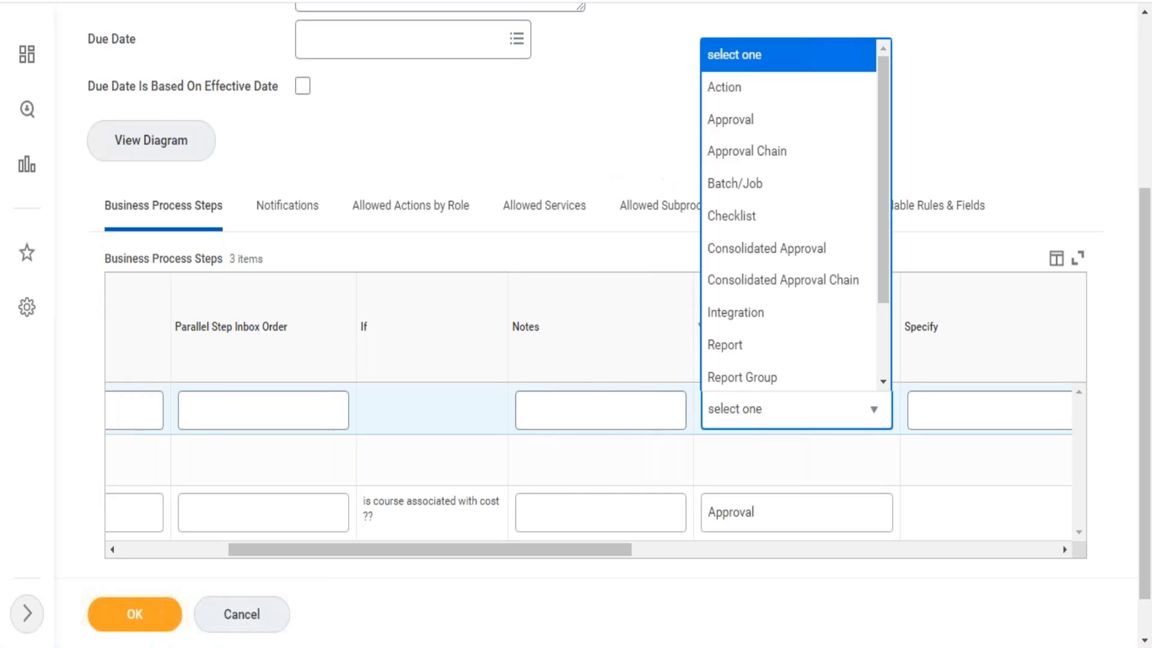
{"action": "left_click", "coordinate": [632, 157]}
{"action": "left_click_drag", "start_coordinate": [543, 546], "coordinate": [793, 525]}
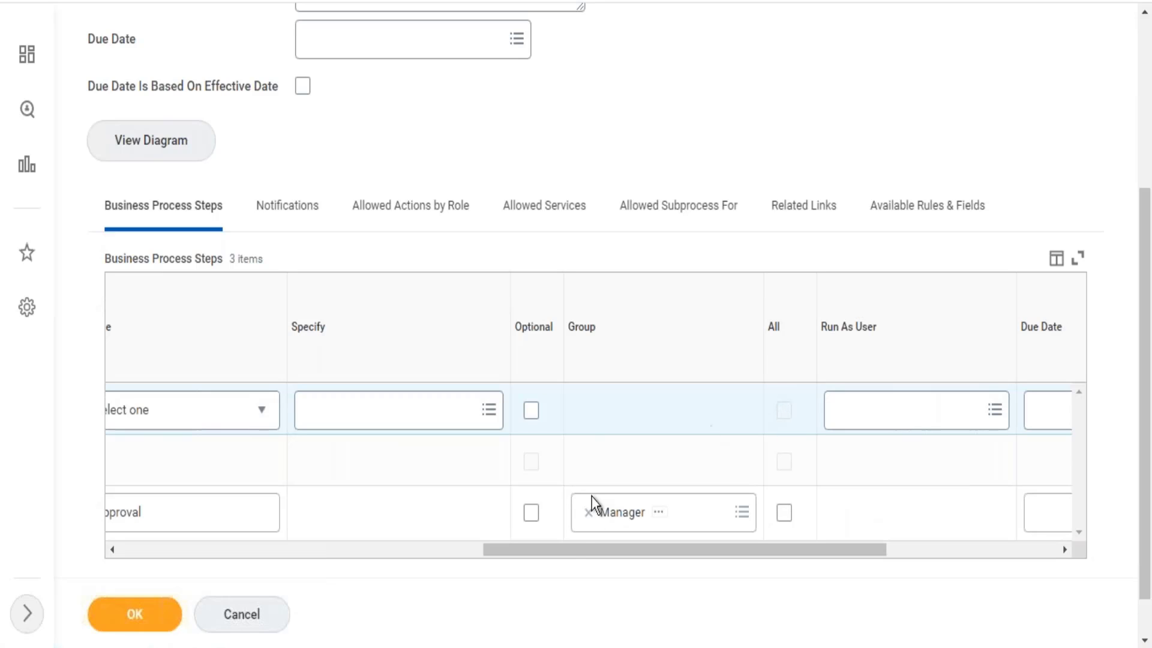
{"action": "left_click_drag", "start_coordinate": [577, 547], "coordinate": [484, 552]}
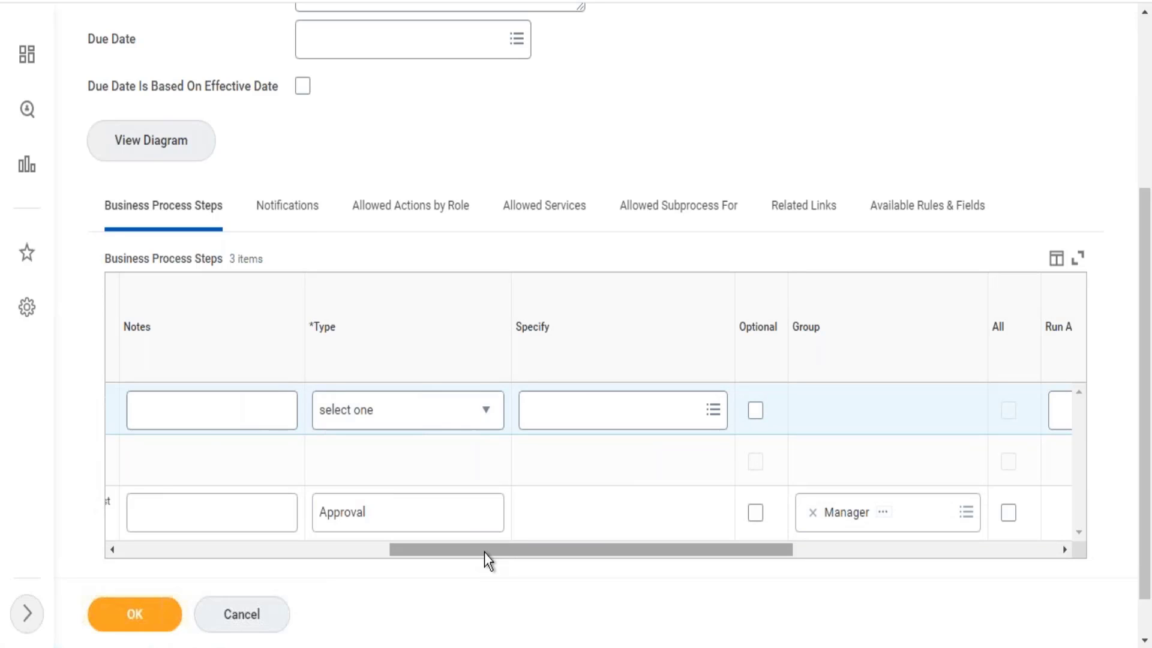
{"action": "left_click", "coordinate": [427, 399]}
{"action": "left_click", "coordinate": [427, 398]}
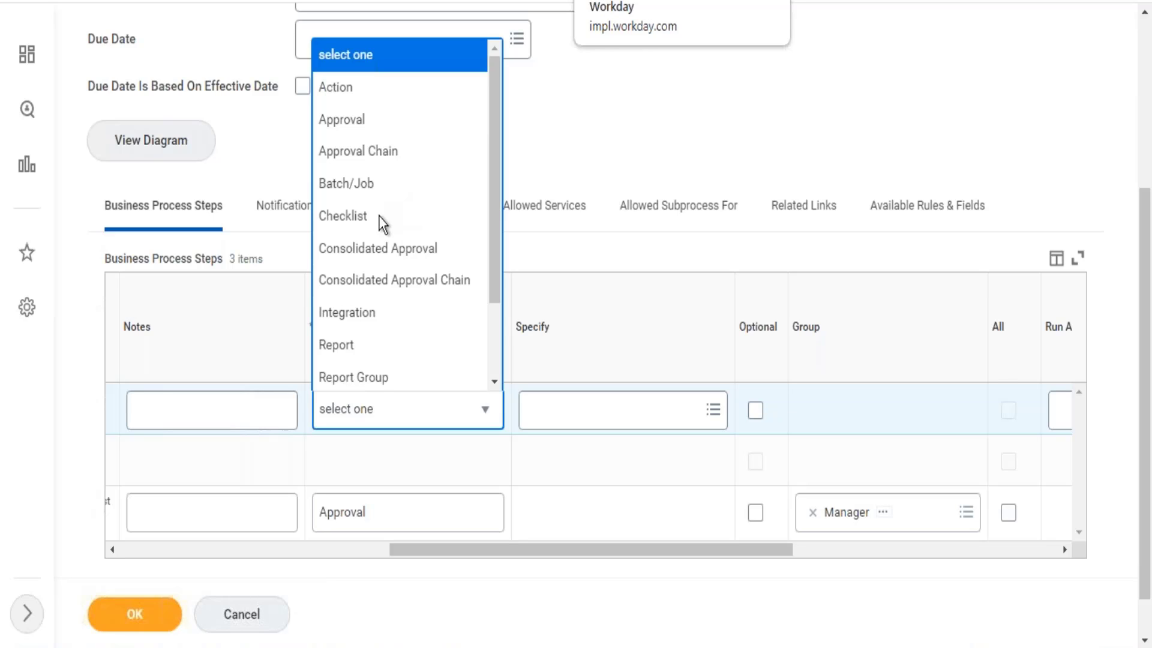
{"action": "left_click", "coordinate": [337, 216]}
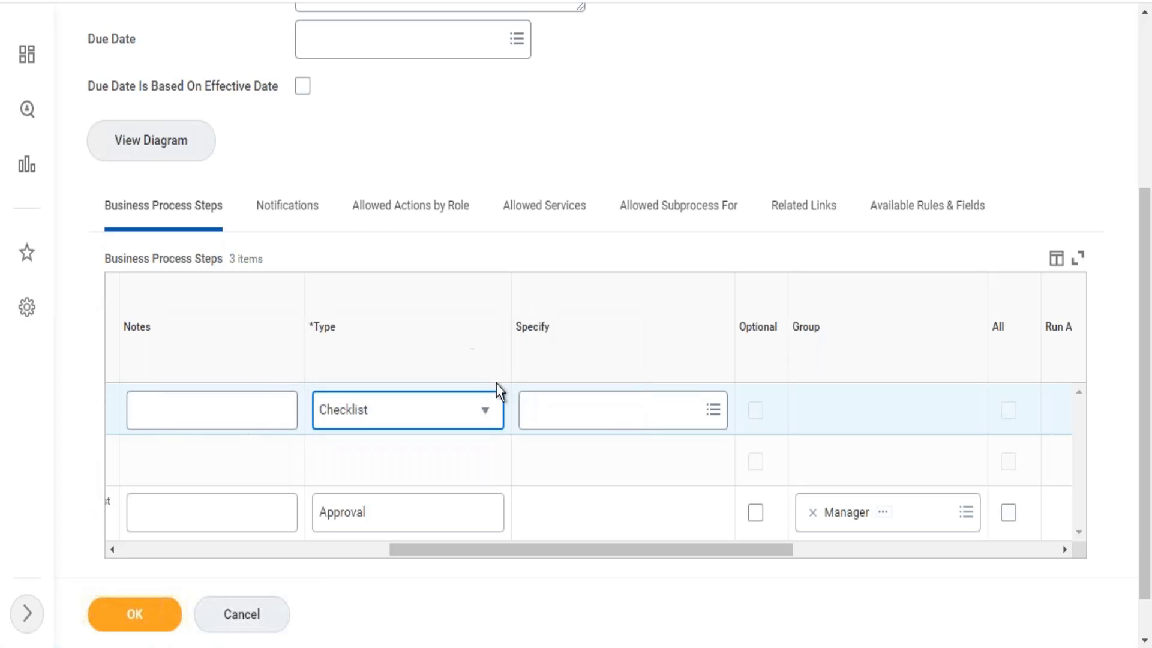
- Specify the New Hire checklist for the new step and look over its remaining columns
{"action": "left_click", "coordinate": [622, 418]}
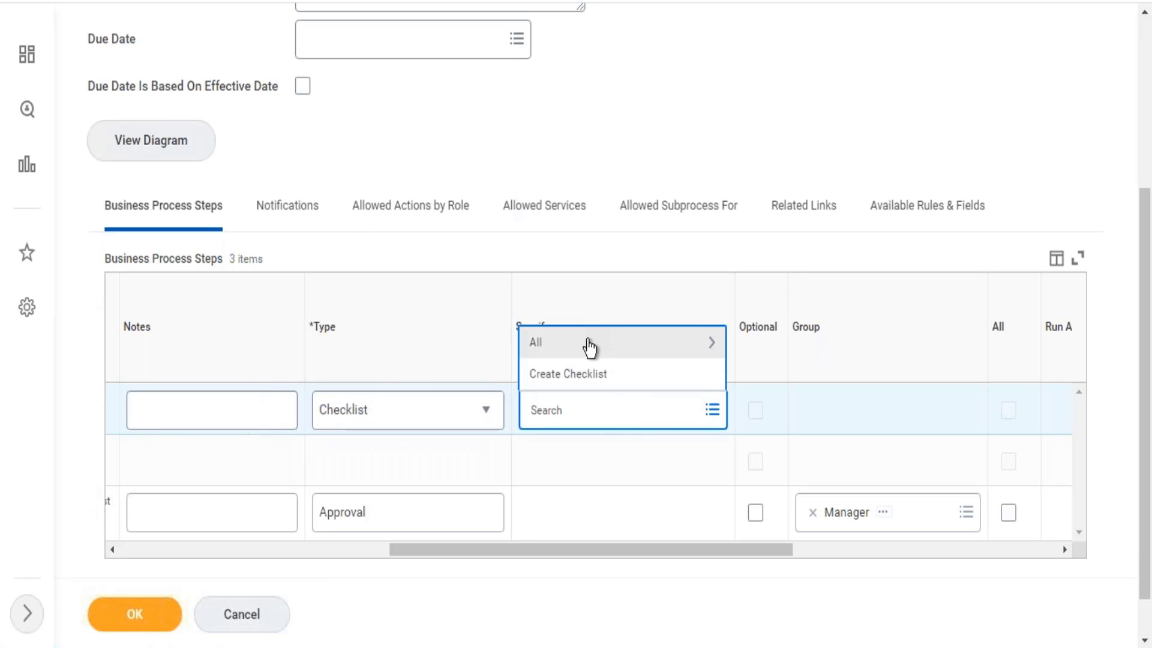
{"action": "left_click", "coordinate": [590, 344]}
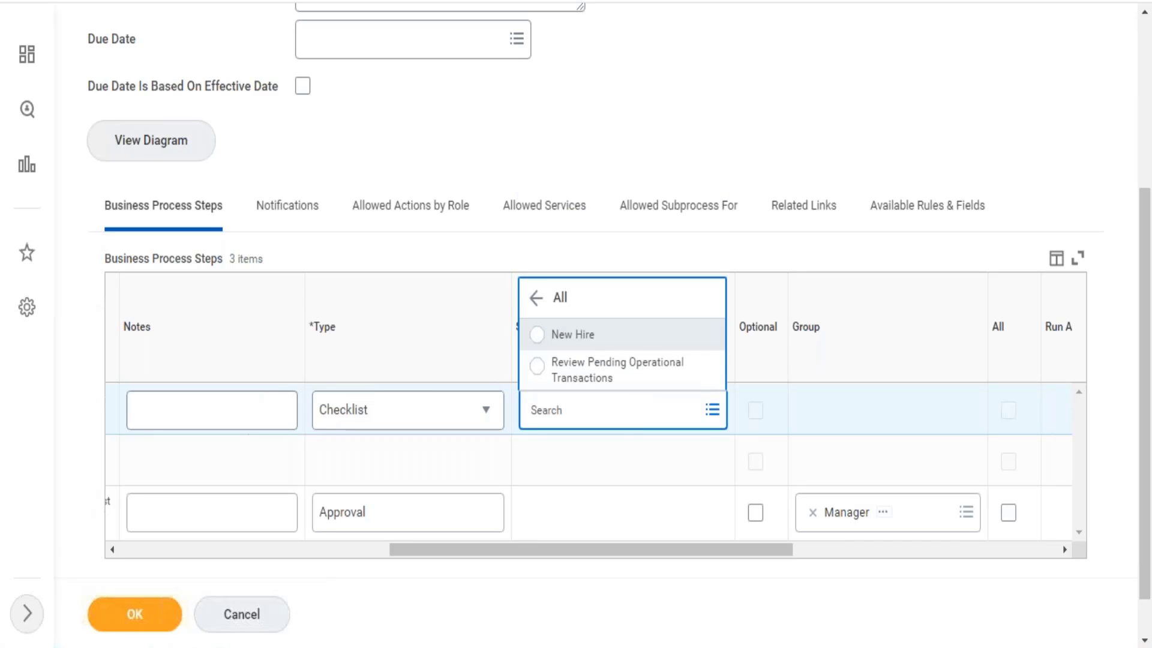
{"action": "left_click", "coordinate": [592, 345]}
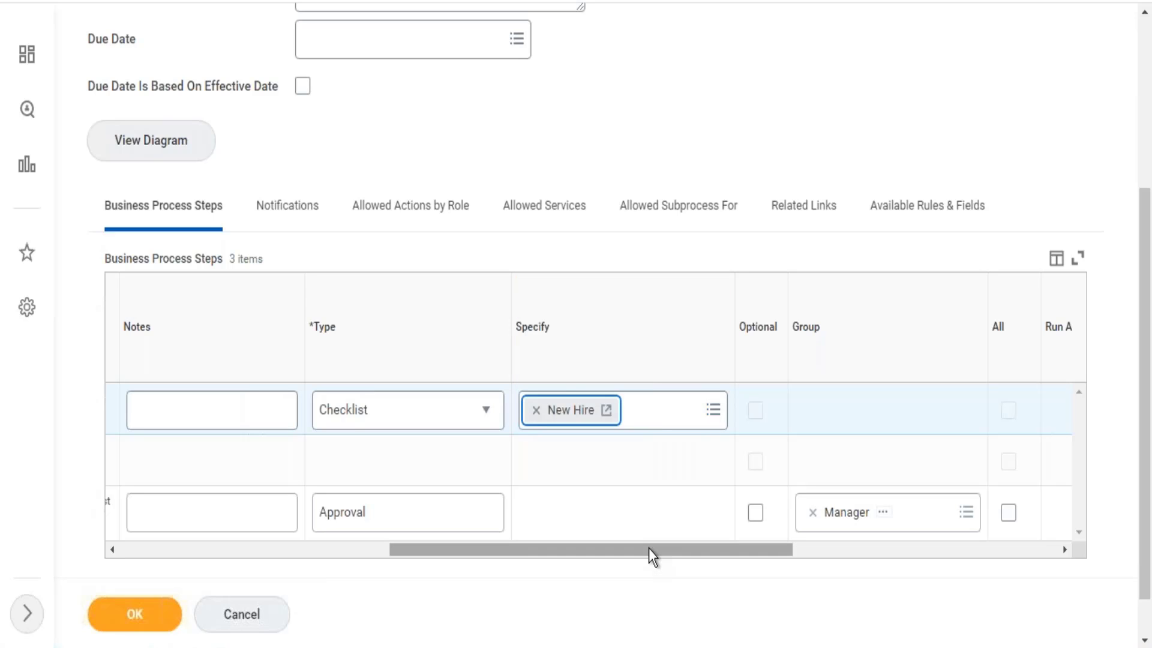
{"action": "left_click_drag", "start_coordinate": [649, 548], "coordinate": [784, 568]}
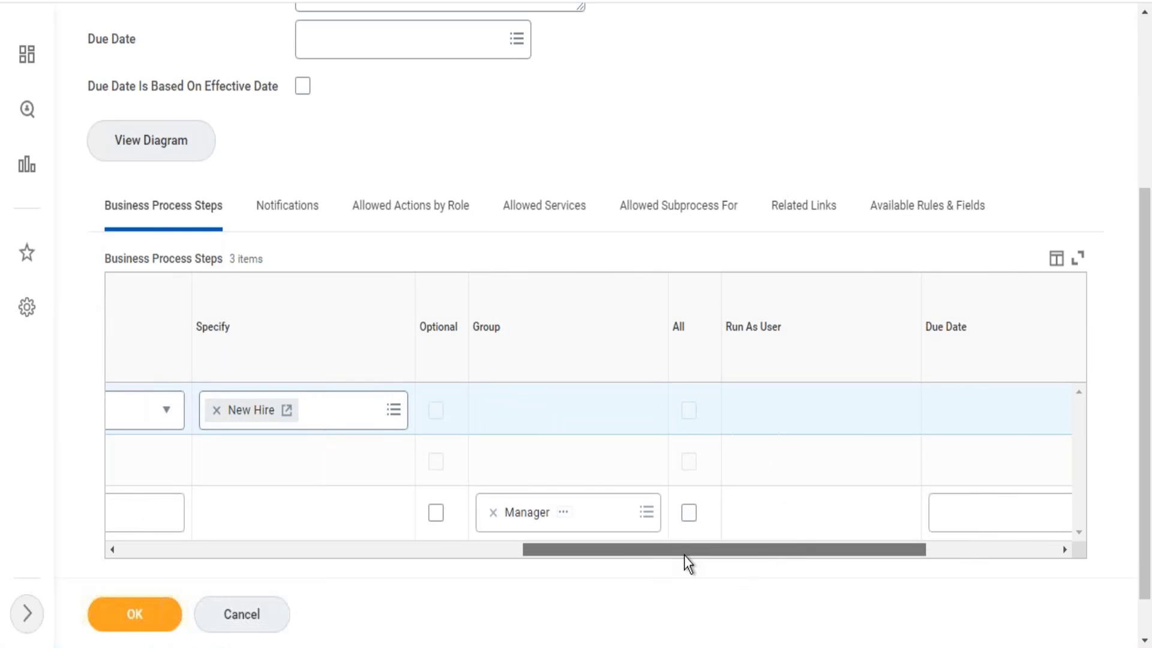
{"action": "left_click_drag", "start_coordinate": [681, 556], "coordinate": [535, 519]}
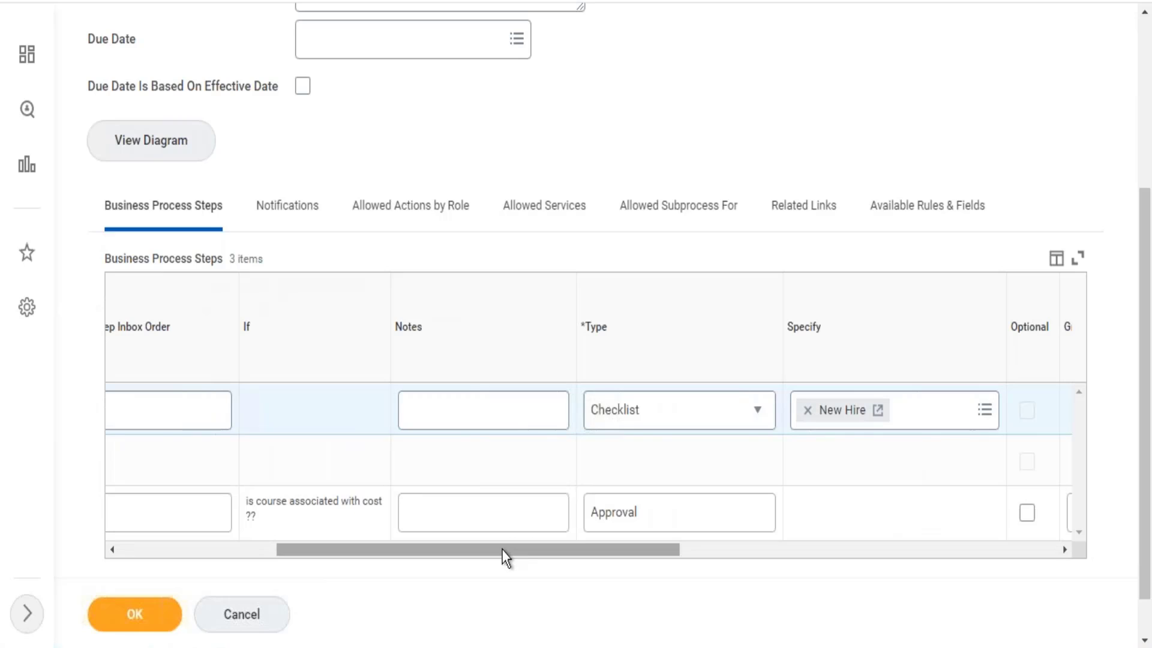
- Remove the New Hire checklist from the new business process step and change its type to Report
{"action": "left_click_drag", "start_coordinate": [509, 544], "coordinate": [322, 535]}
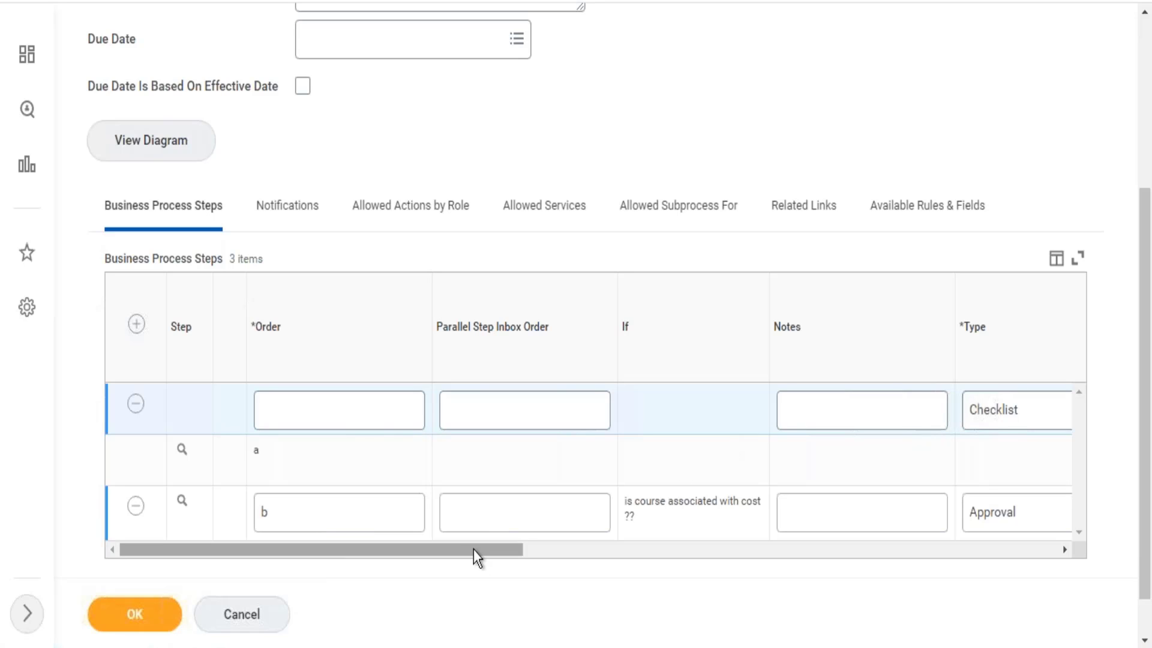
{"action": "left_click_drag", "start_coordinate": [471, 548], "coordinate": [625, 569]}
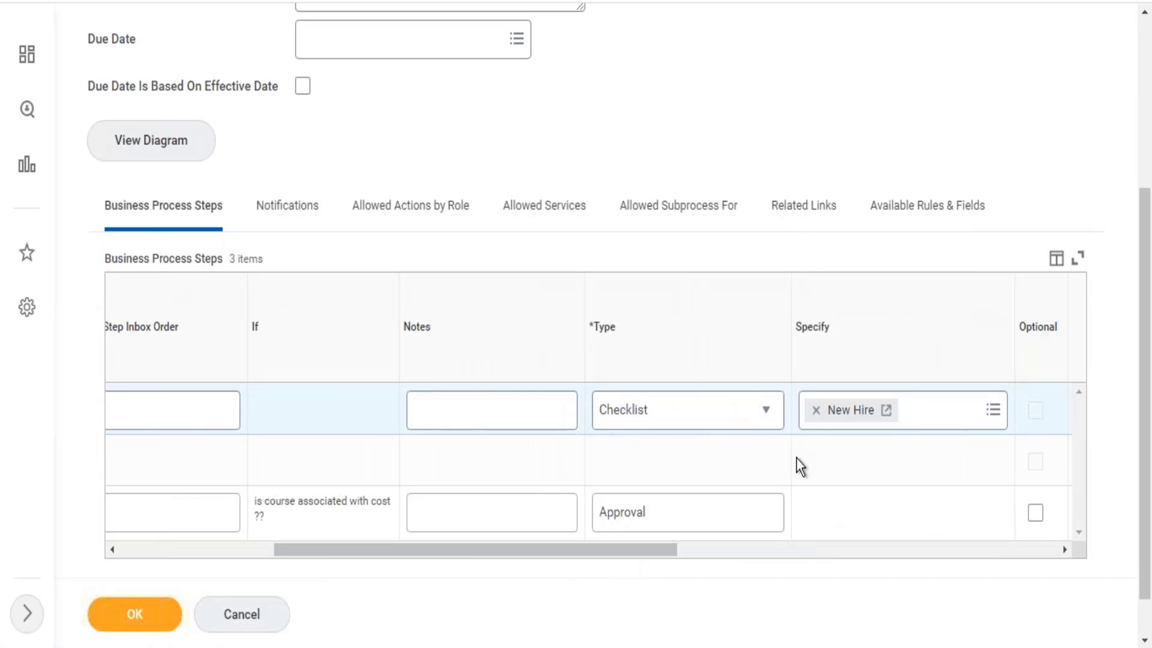
{"action": "left_click", "coordinate": [816, 410]}
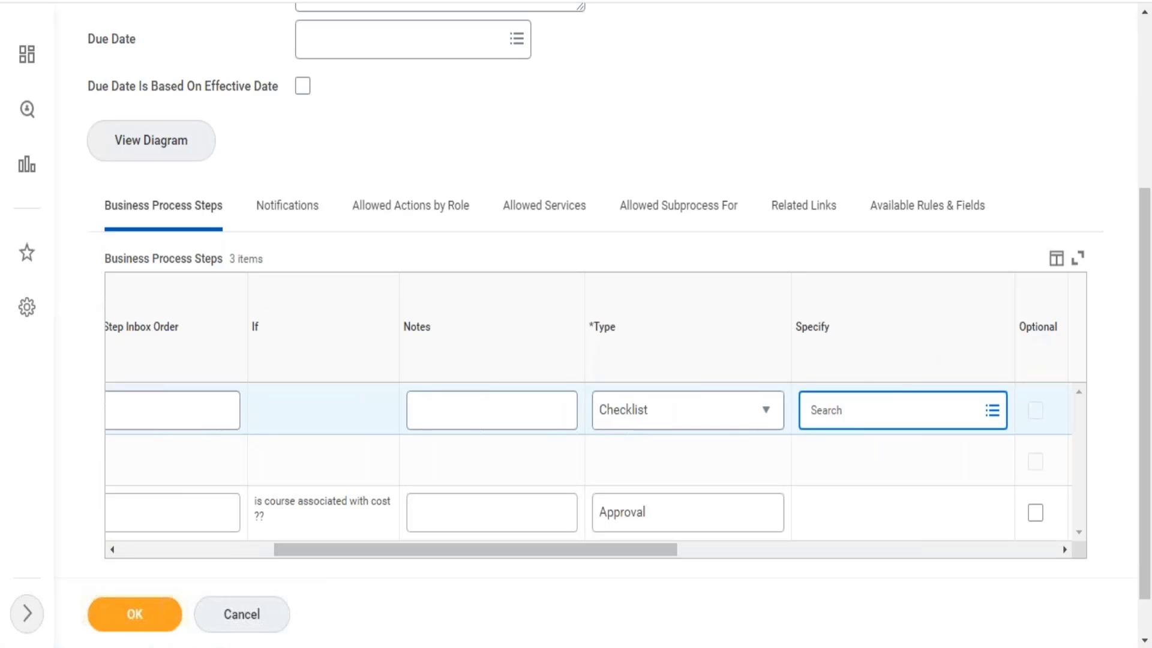
{"action": "left_click", "coordinate": [693, 427]}
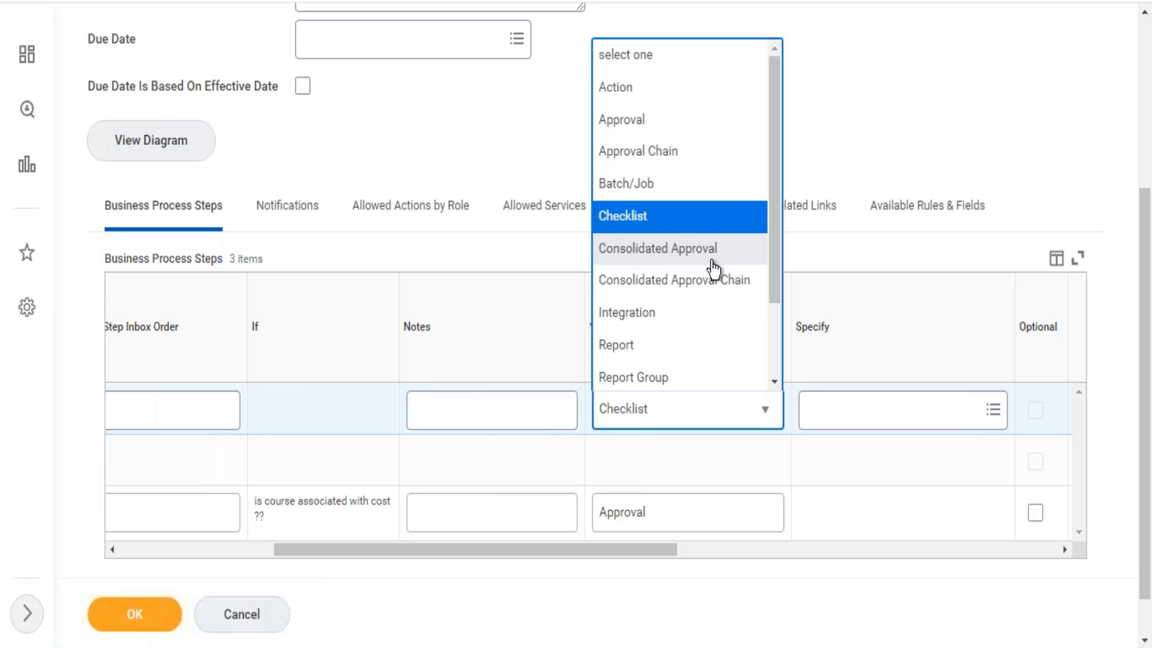
{"action": "left_click", "coordinate": [642, 353]}
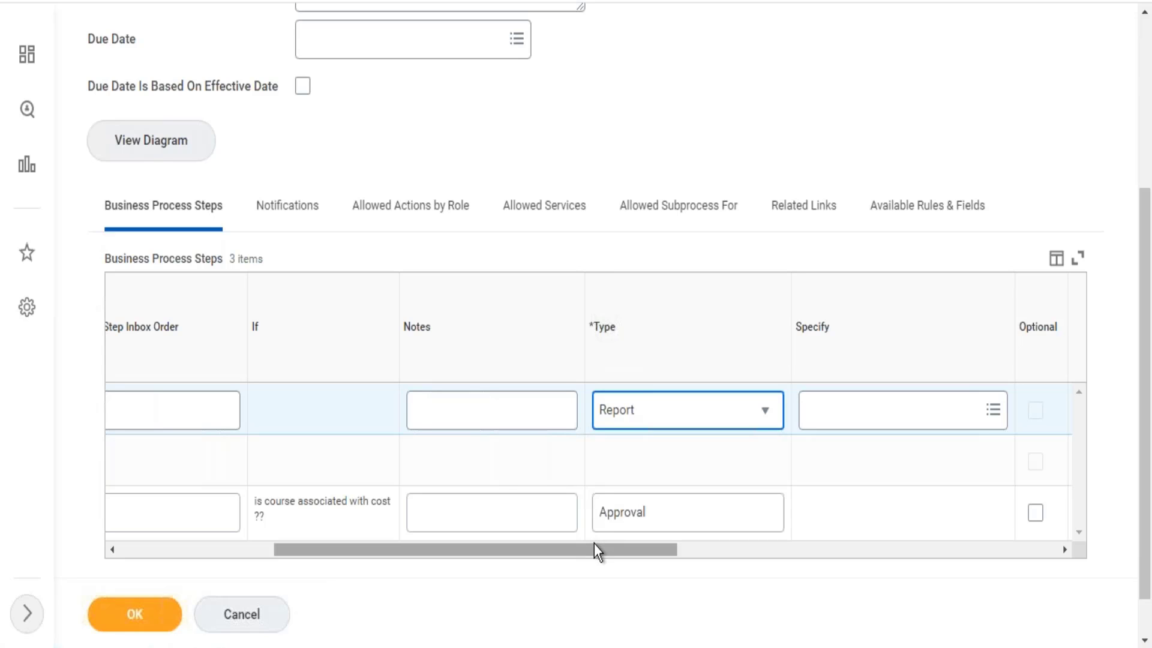
- Look through the security group choices and the report selection options for the new Report step
{"action": "left_click_drag", "start_coordinate": [594, 543], "coordinate": [435, 535]}
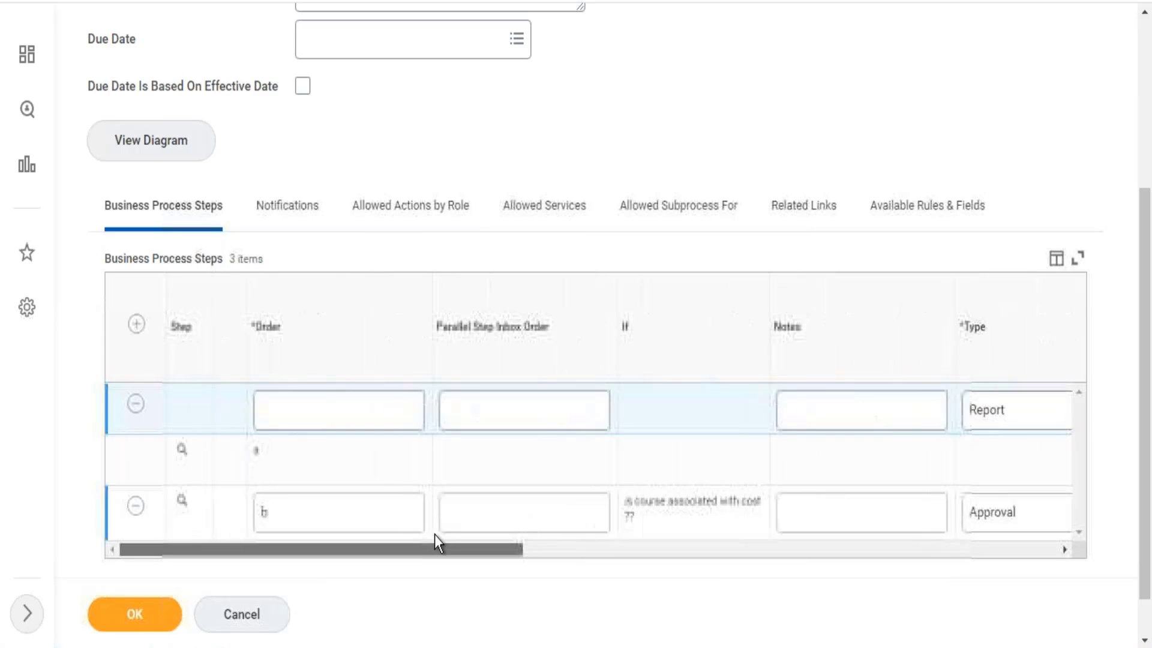
{"action": "left_click_drag", "start_coordinate": [527, 523], "coordinate": [744, 555]}
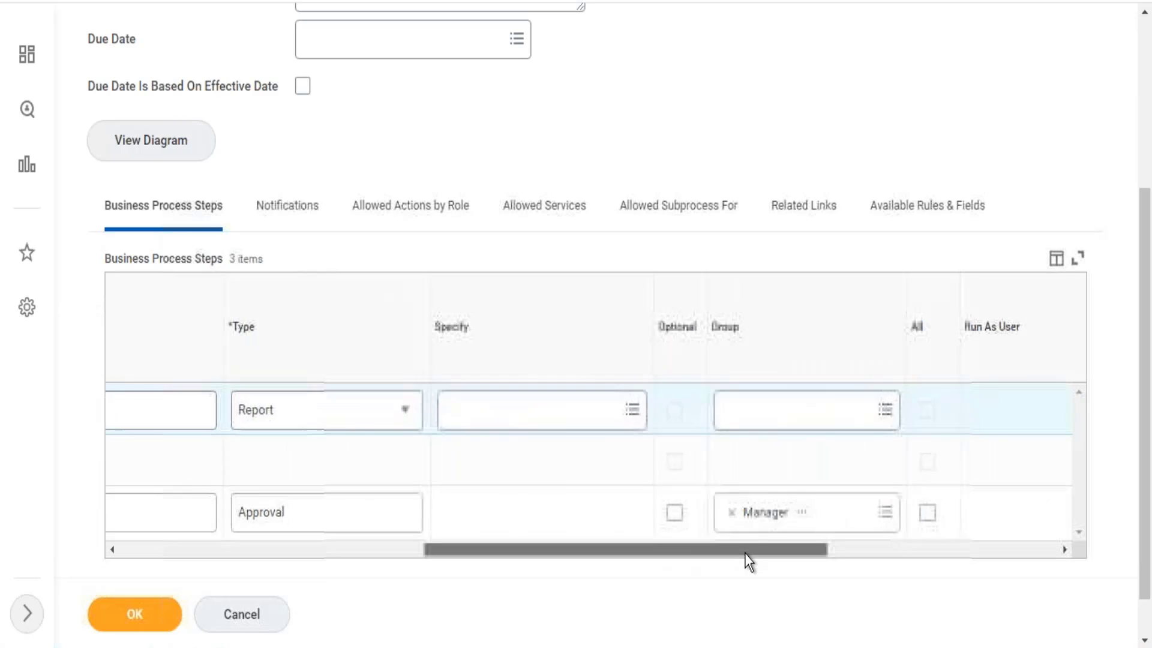
{"action": "left_click", "coordinate": [819, 409]}
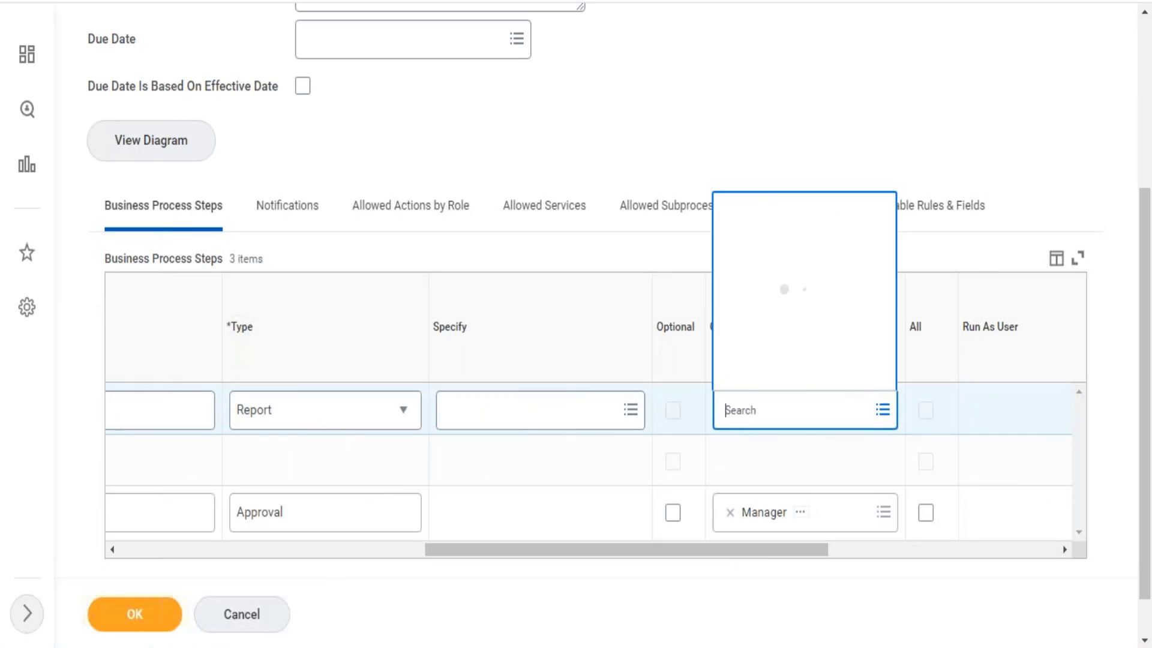
{"action": "left_click", "coordinate": [815, 338]}
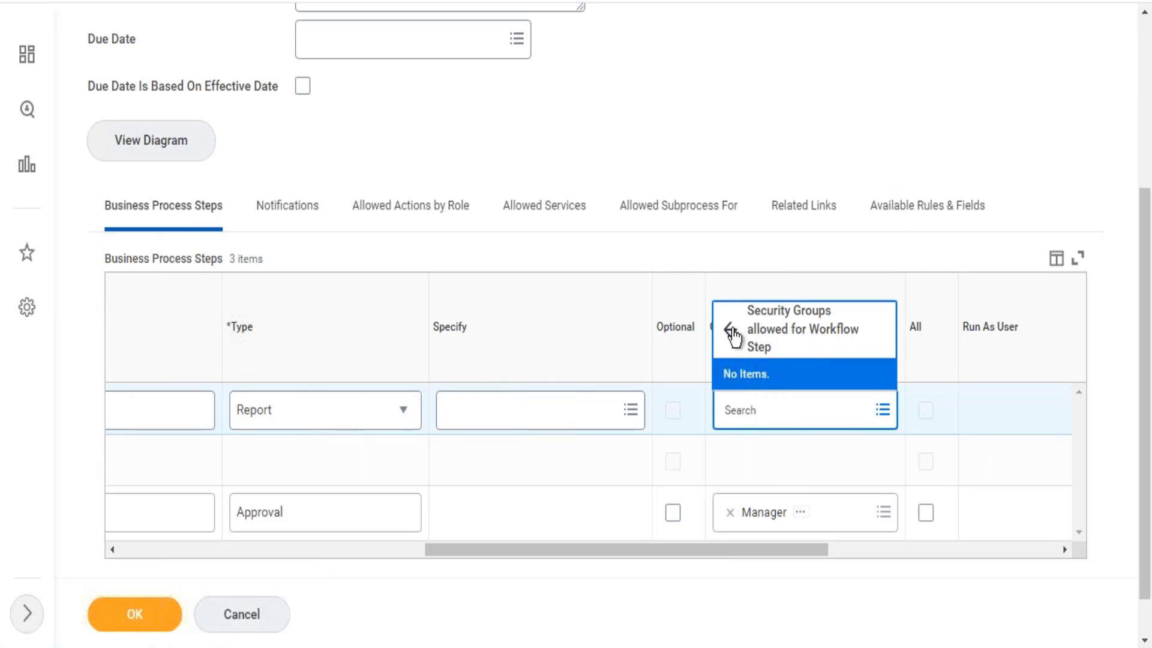
{"action": "left_click", "coordinate": [731, 331]}
{"action": "left_click", "coordinate": [575, 417]}
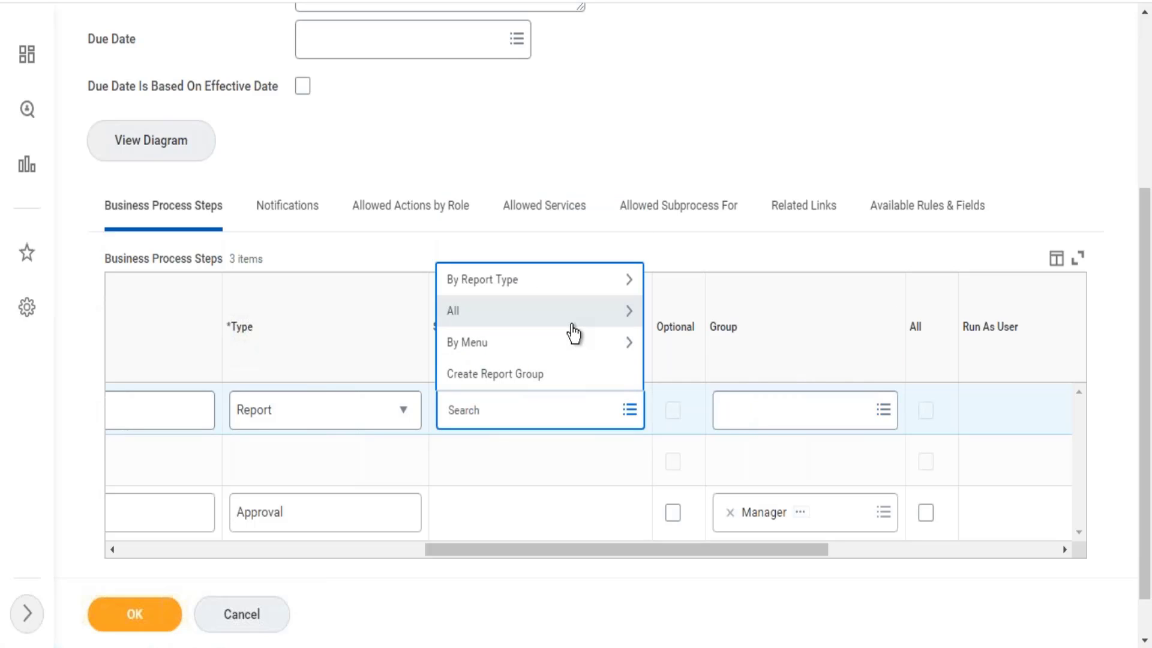
{"action": "left_click", "coordinate": [572, 325]}
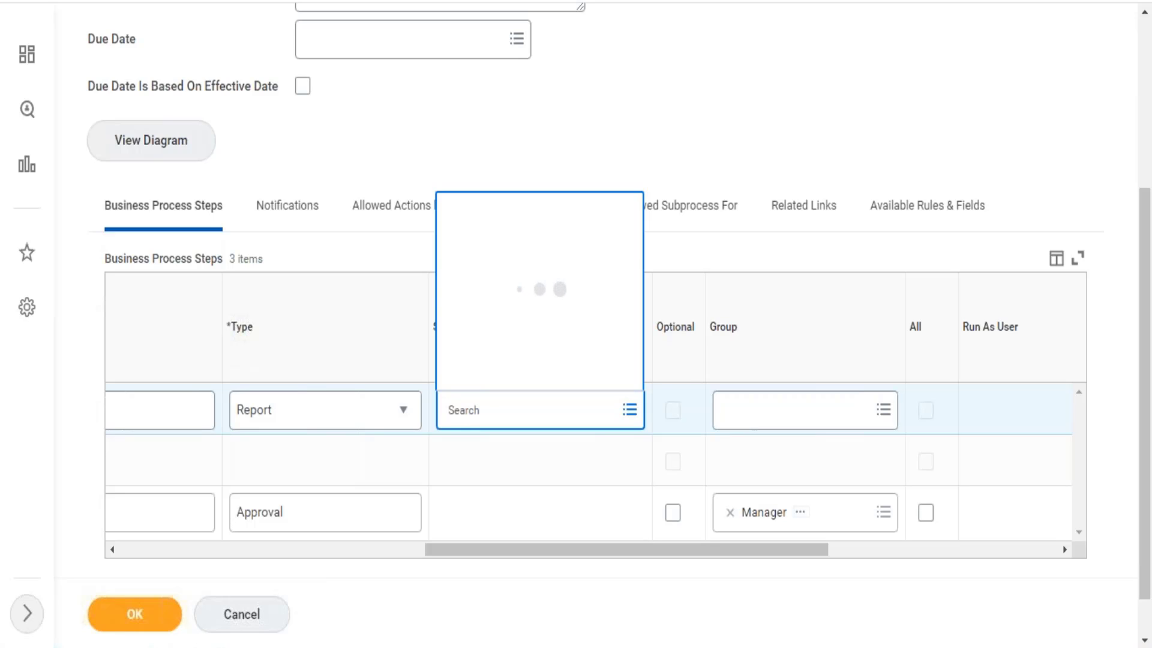
- Set the new business process step's type to Integration and look over its remaining columns
{"action": "left_click", "coordinate": [337, 421]}
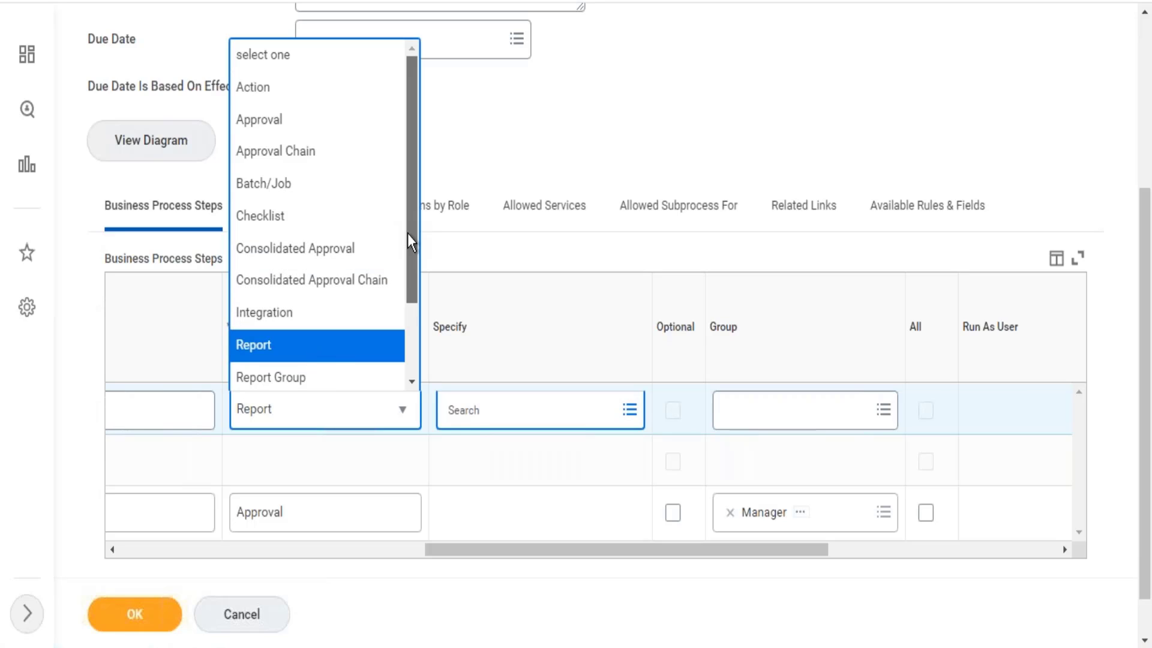
{"action": "left_click_drag", "start_coordinate": [408, 232], "coordinate": [401, 361]}
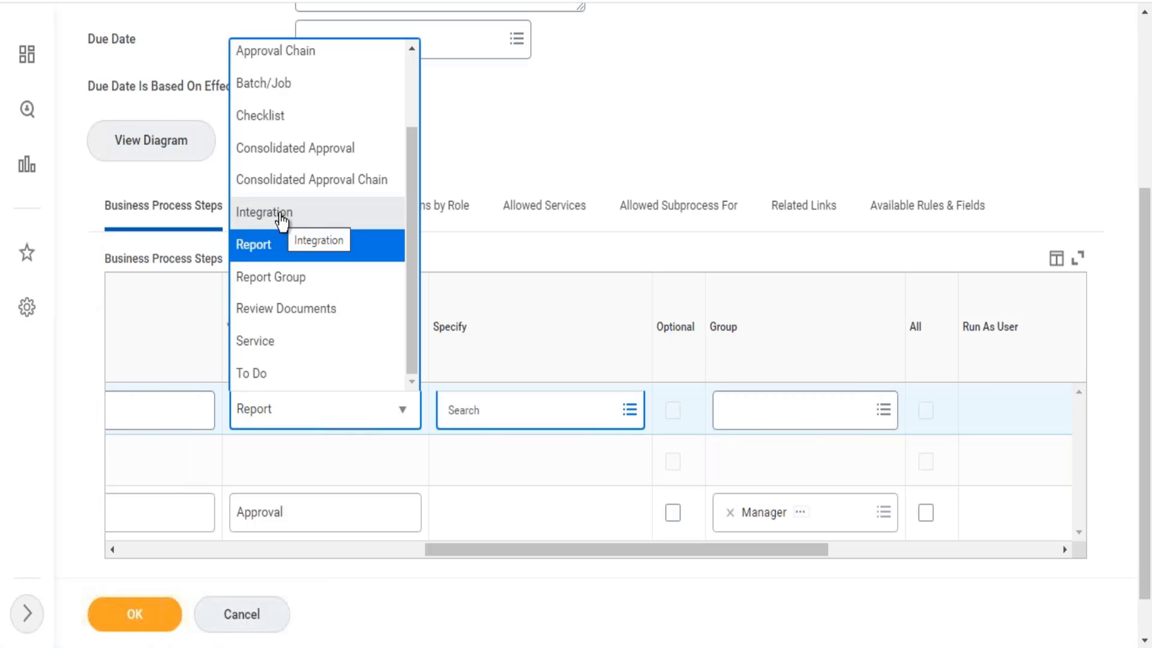
{"action": "left_click", "coordinate": [281, 222]}
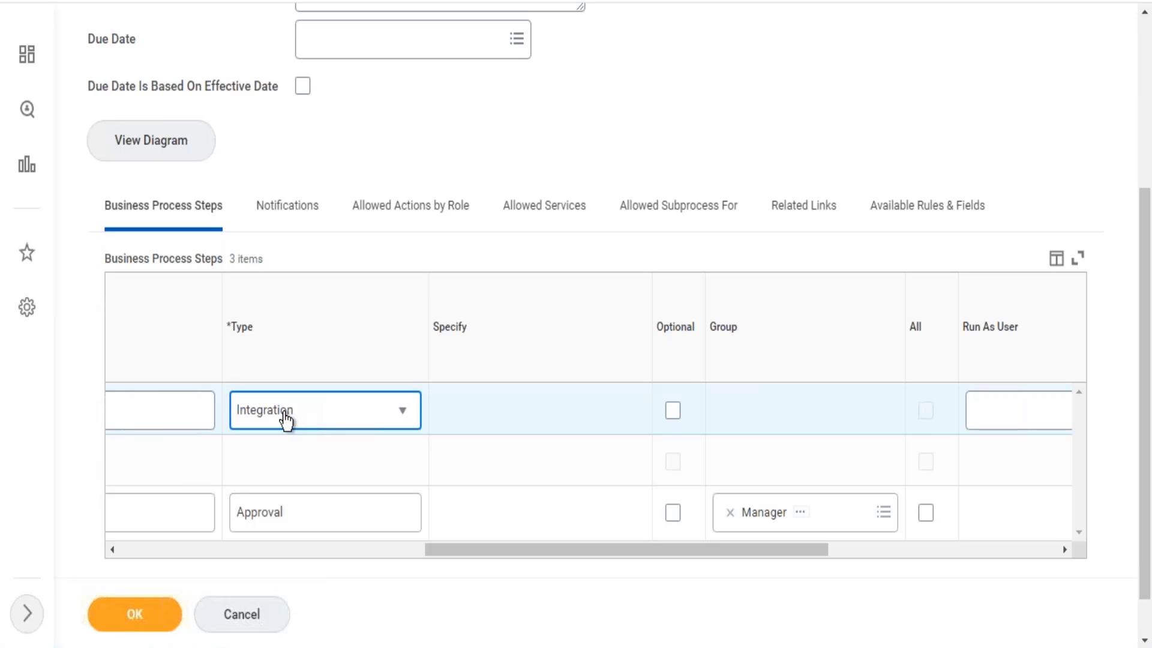
{"action": "left_click", "coordinate": [181, 550]}
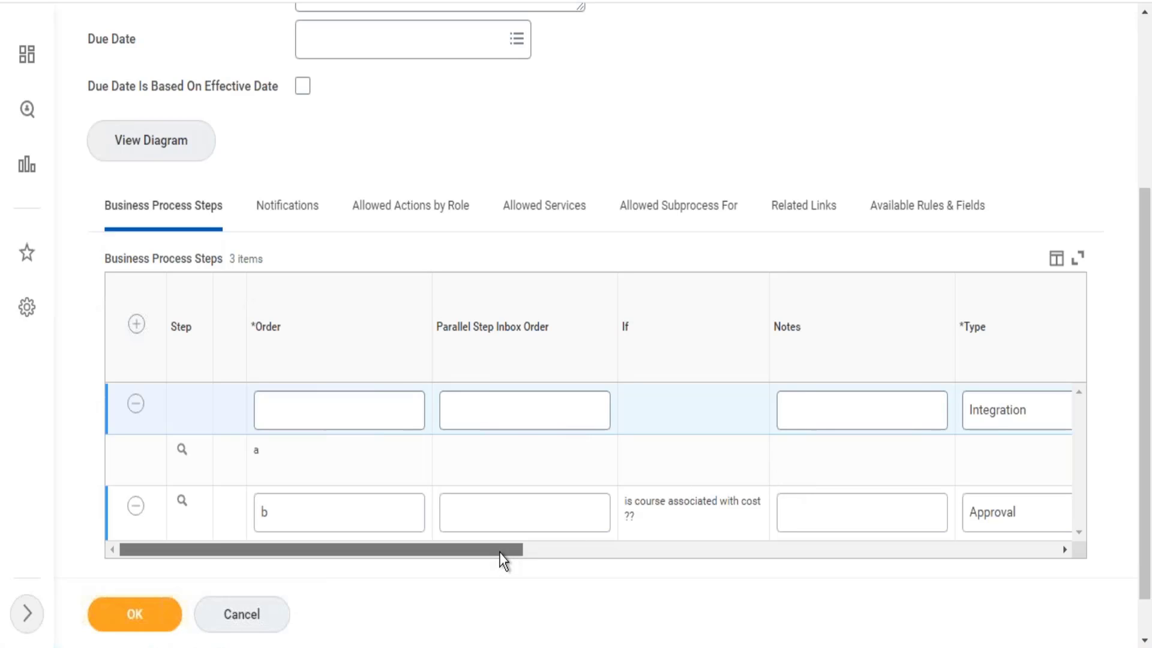
{"action": "left_click_drag", "start_coordinate": [502, 557], "coordinate": [582, 514]}
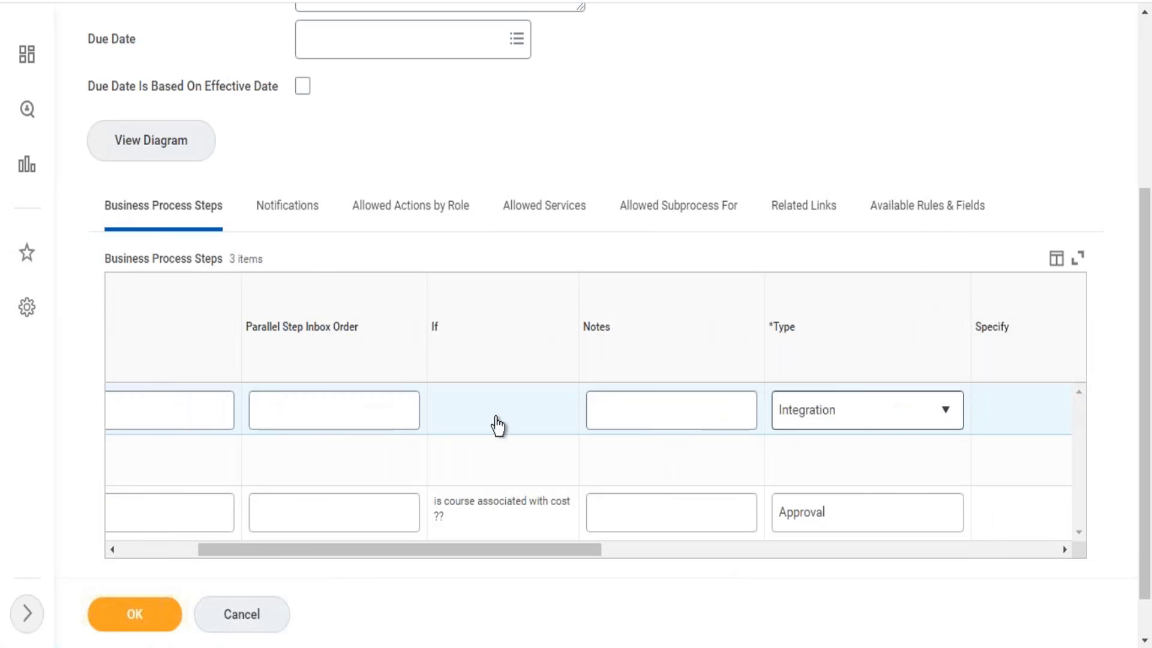
- Give the new Integration step order c and save the Enroll in Content definition
{"action": "left_click", "coordinate": [134, 614]}
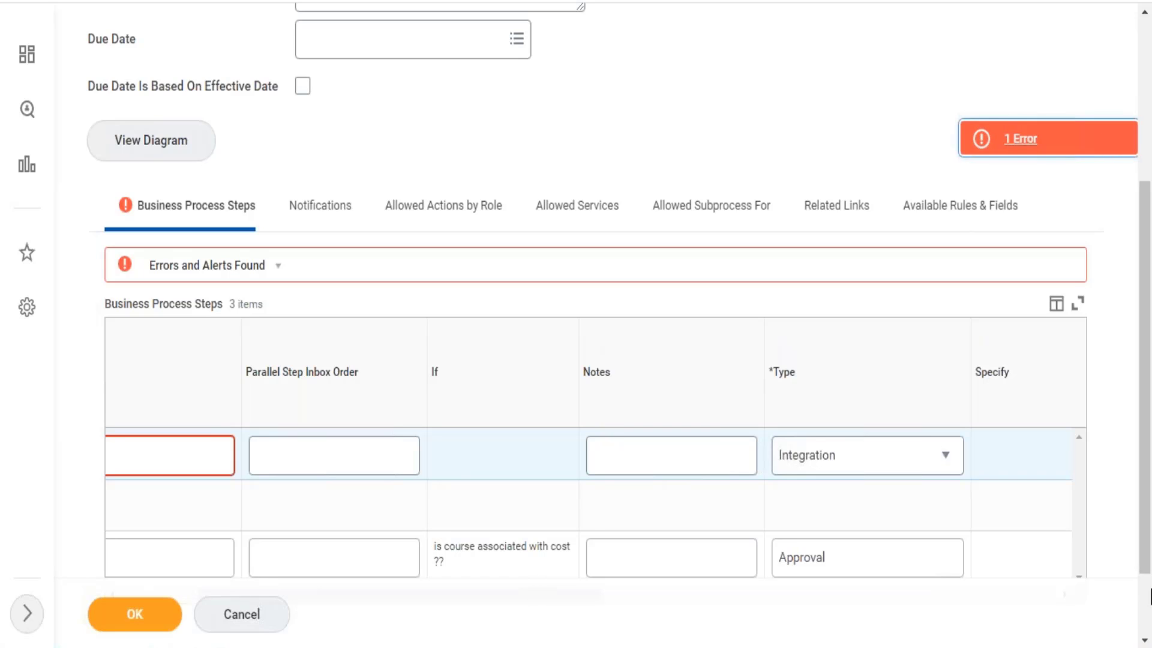
{"action": "scroll", "coordinate": [1146, 597], "scroll_direction": "down", "scroll_amount": 2}
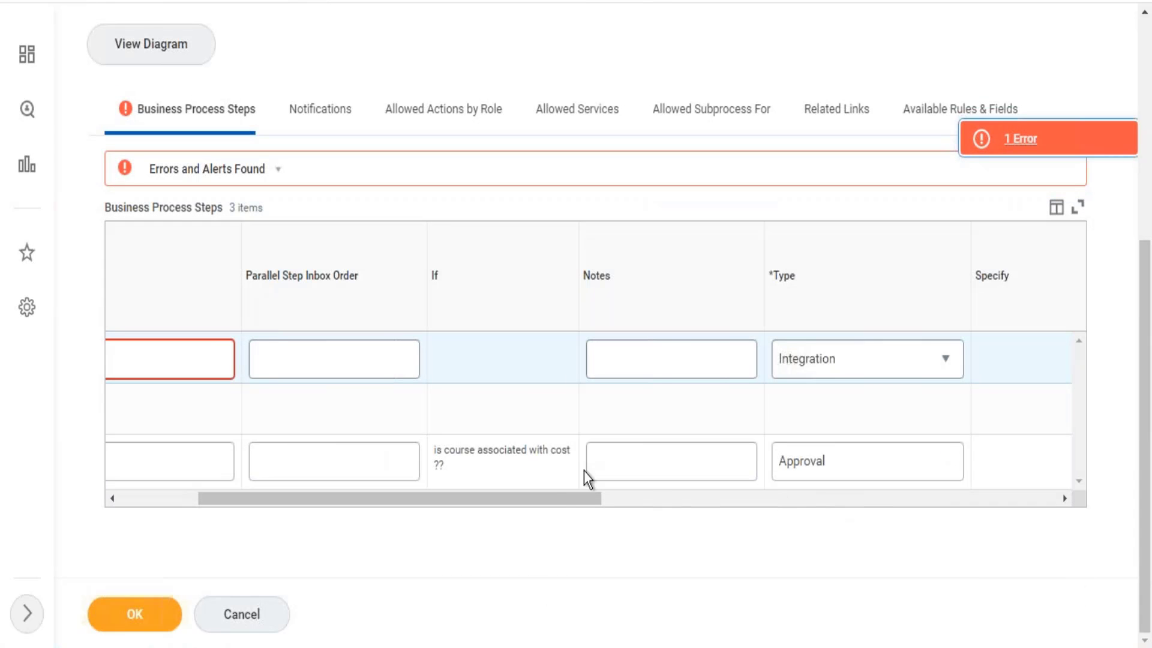
{"action": "left_click_drag", "start_coordinate": [501, 495], "coordinate": [419, 480]}
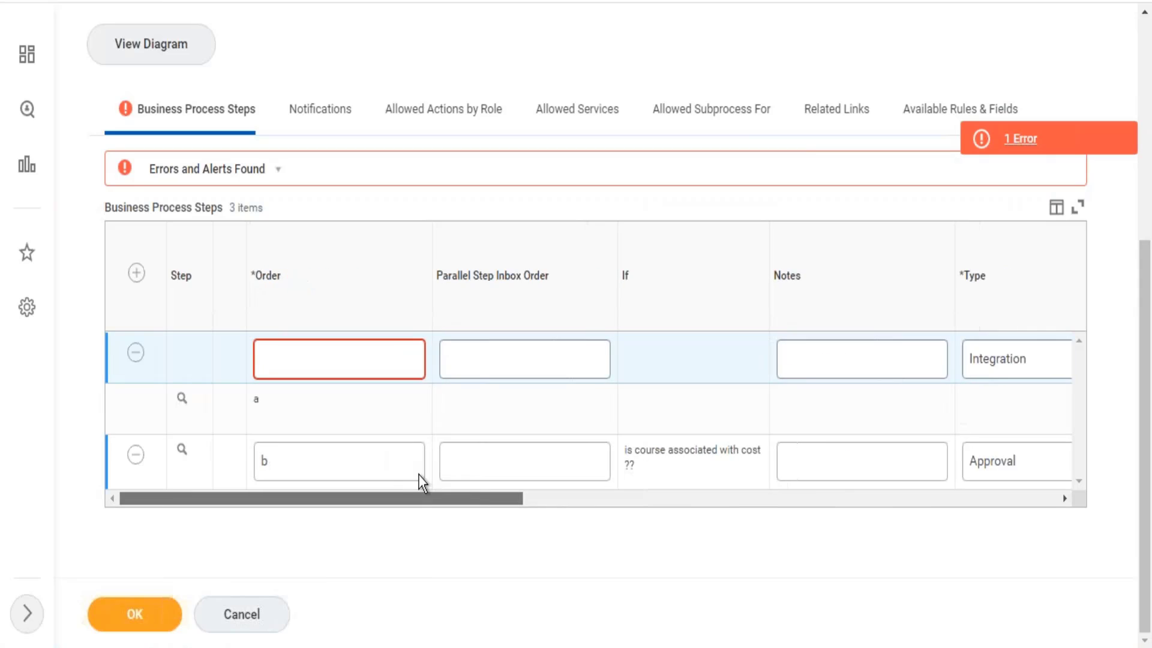
{"action": "left_click", "coordinate": [343, 373]}
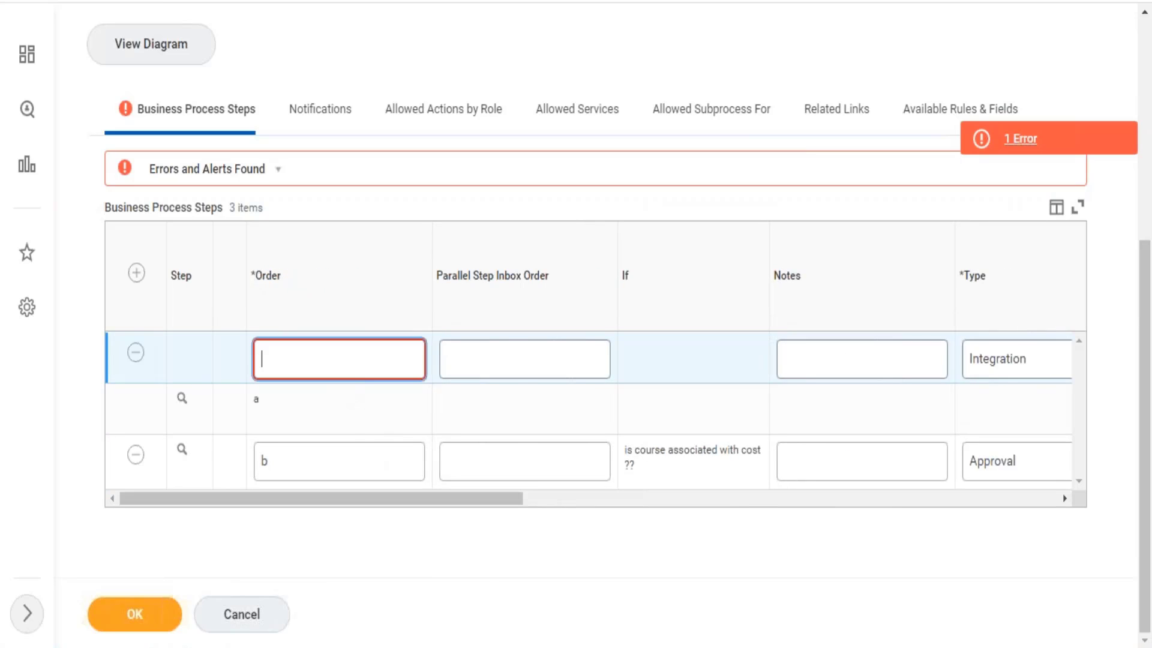
{"action": "type", "text": "c"}
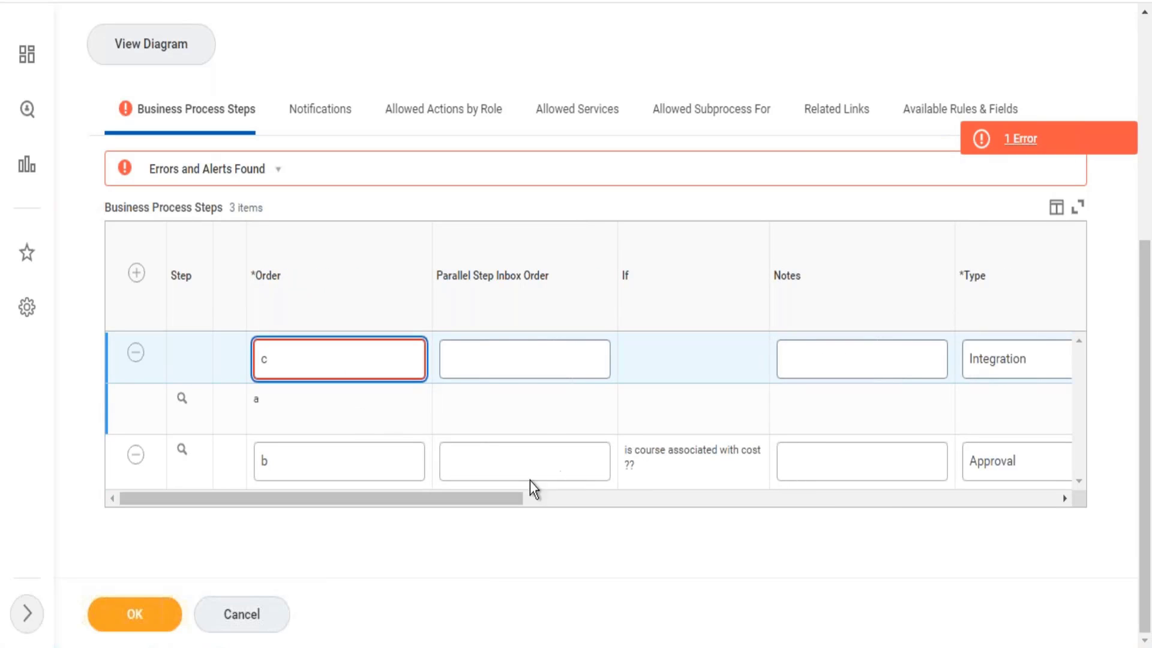
{"action": "left_click_drag", "start_coordinate": [478, 504], "coordinate": [800, 489]}
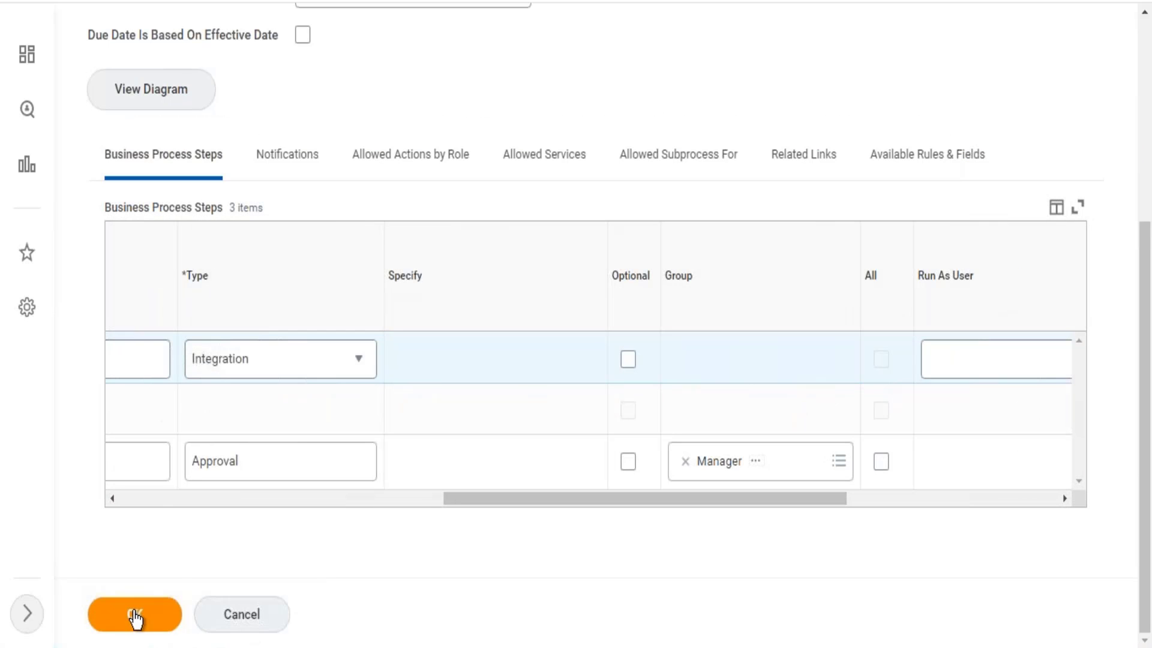
{"action": "left_click", "coordinate": [136, 616]}
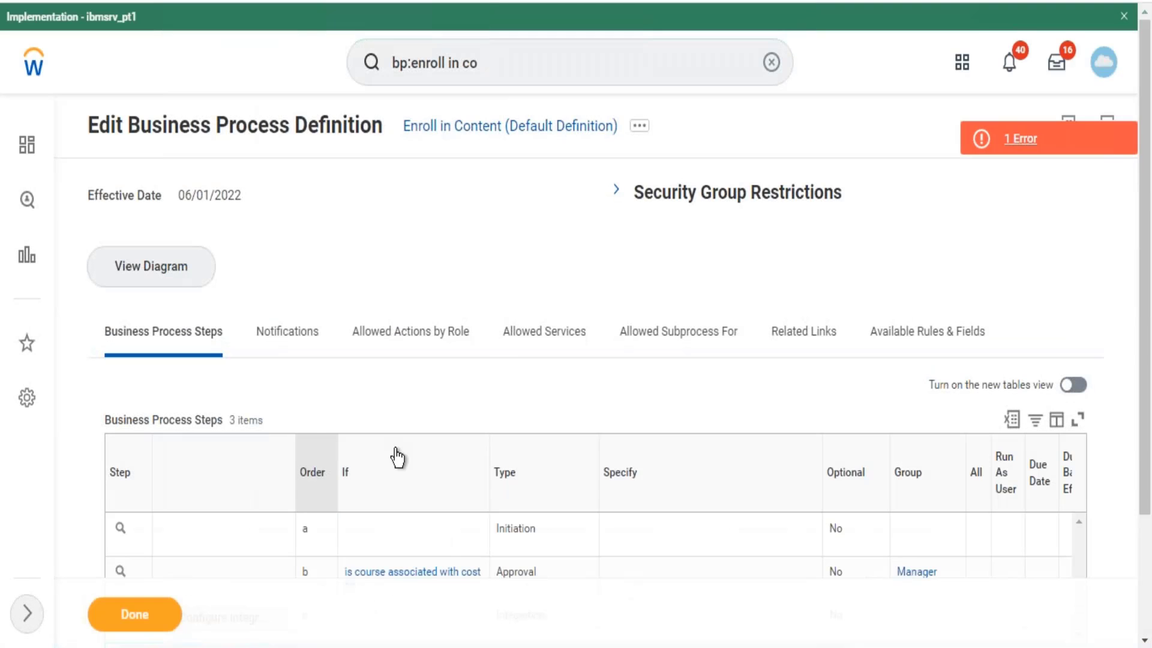
- Review the order, conditions and types of the saved business process steps, including the integration configuration option on step c
{"action": "left_click_drag", "start_coordinate": [1148, 343], "coordinate": [1148, 410]}
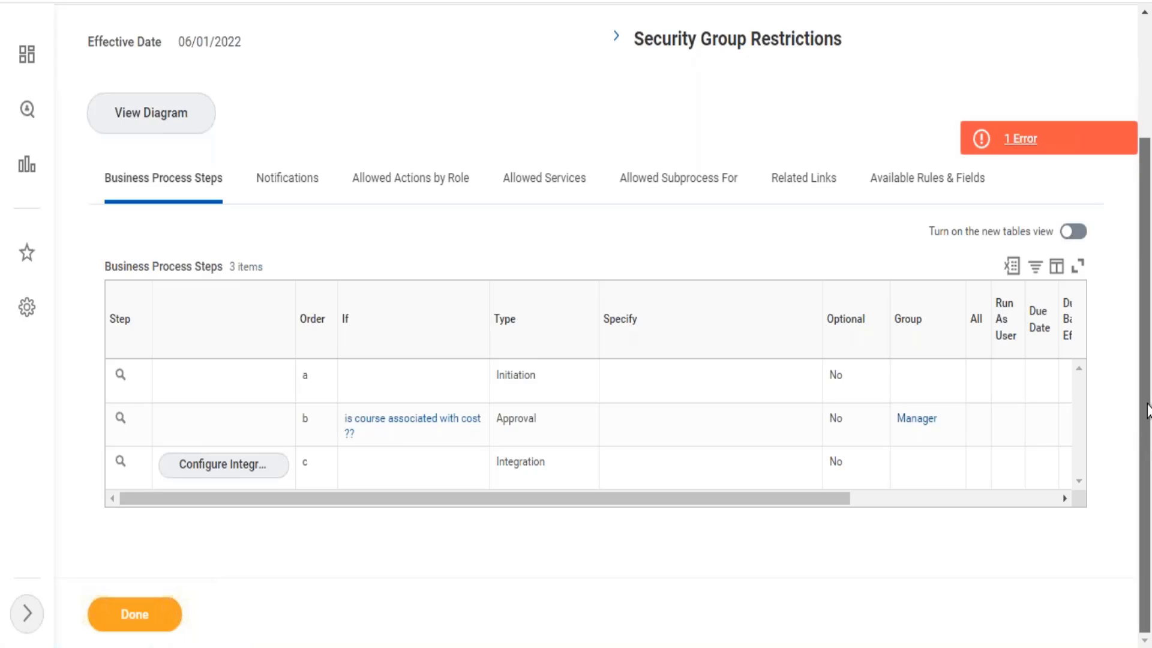
{"action": "scroll", "coordinate": [1144, 440], "scroll_direction": "up", "scroll_amount": 3}
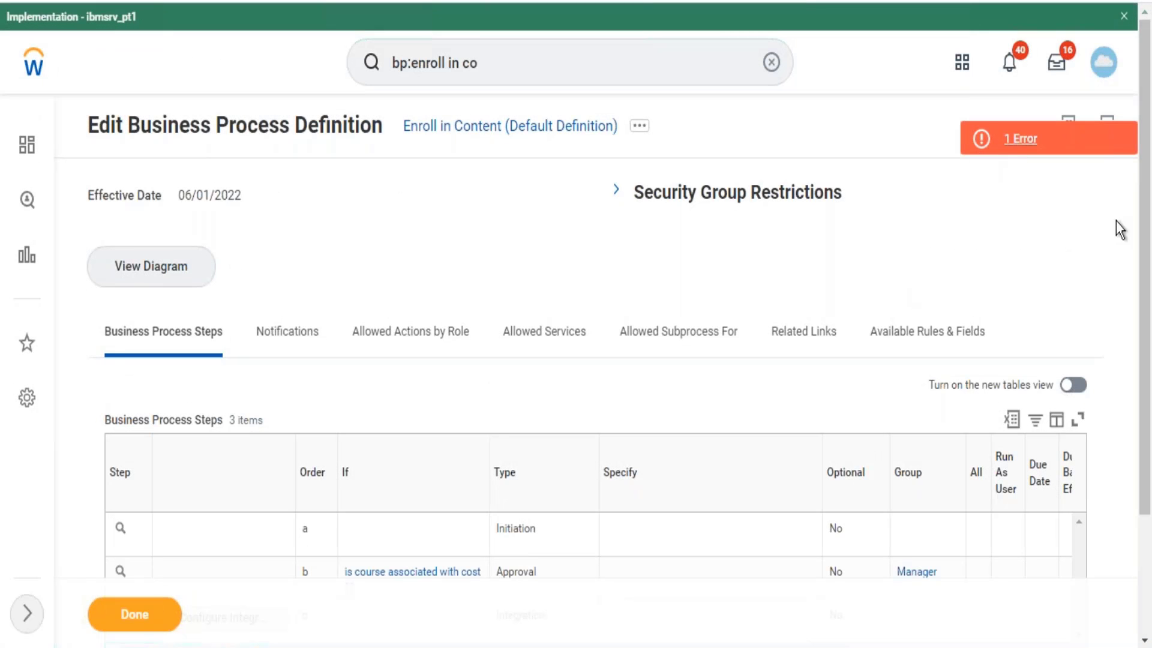
{"action": "scroll", "coordinate": [1144, 359], "scroll_direction": "down", "scroll_amount": 3}
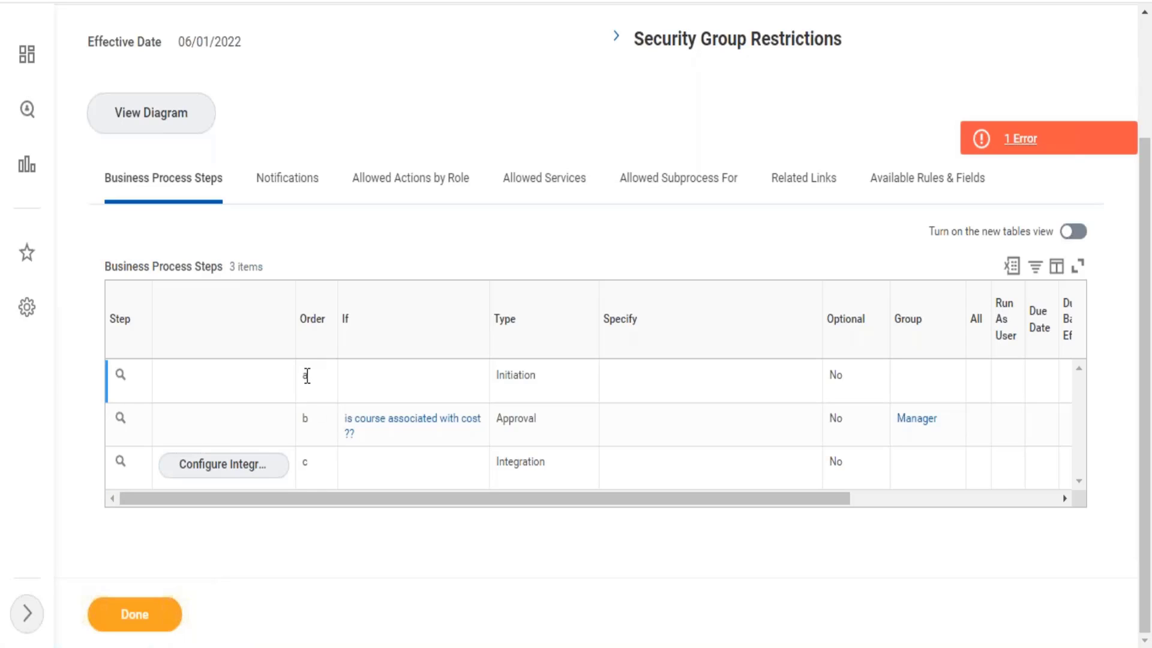
{"action": "left_click_drag", "start_coordinate": [306, 376], "coordinate": [306, 485]}
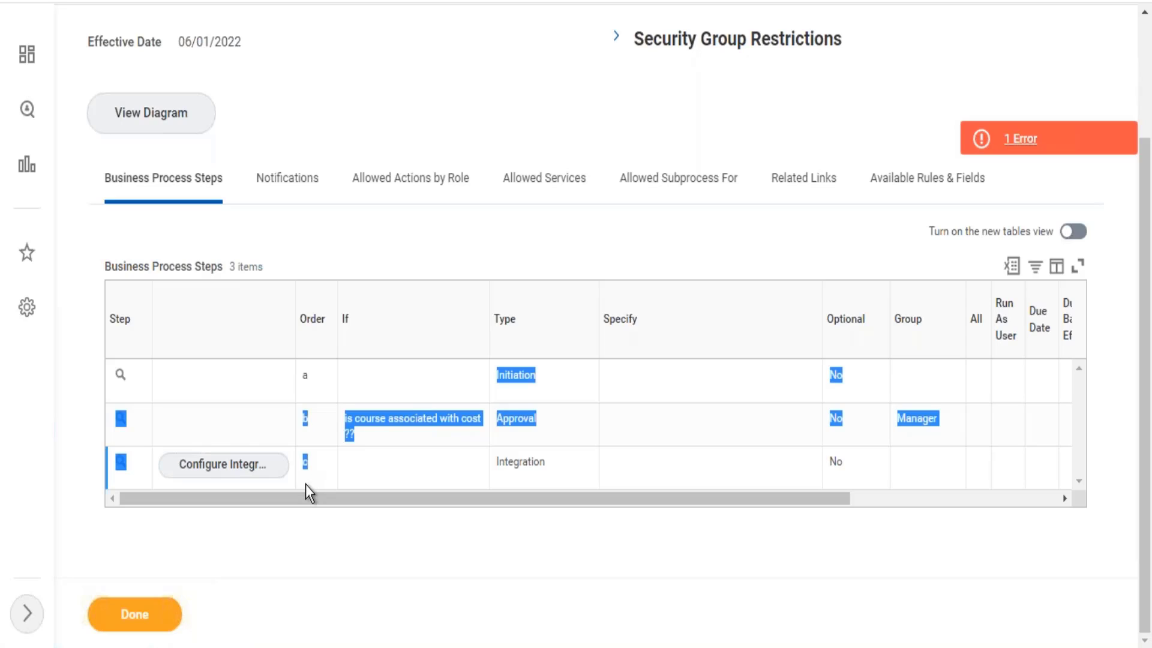
{"action": "left_click", "coordinate": [318, 517]}
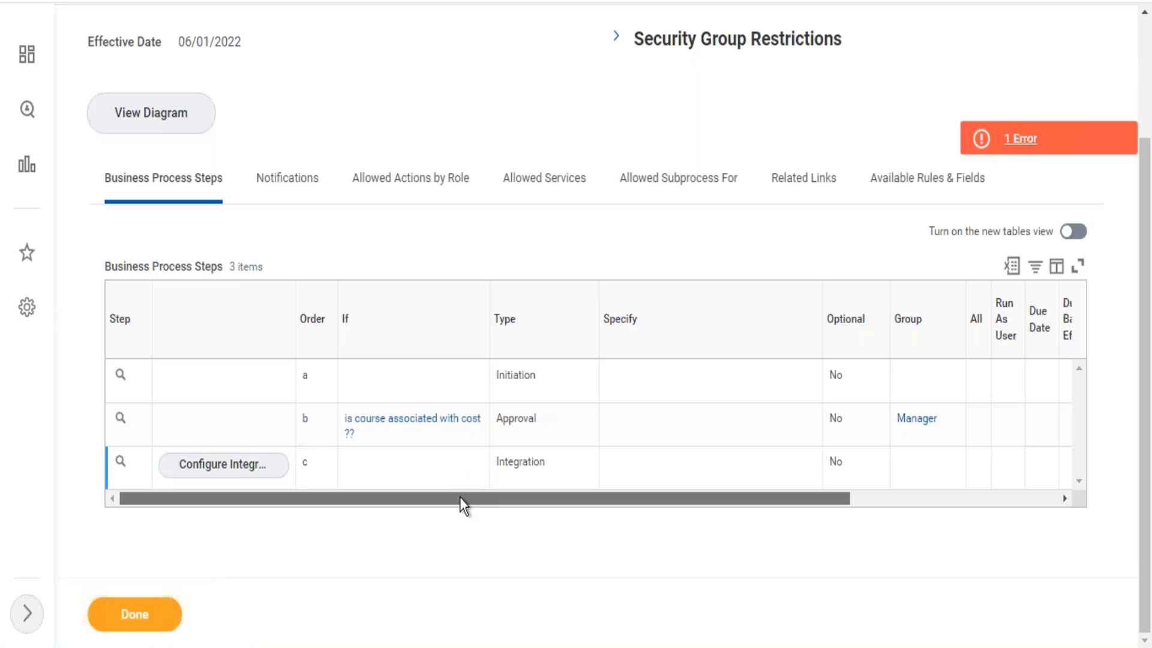
{"action": "mouse_move", "coordinate": [460, 497]}
{"action": "left_mouse_down"}
{"action": "mouse_move", "coordinate": [481, 491]}
{"action": "mouse_move", "coordinate": [458, 496]}
{"action": "left_mouse_up"}
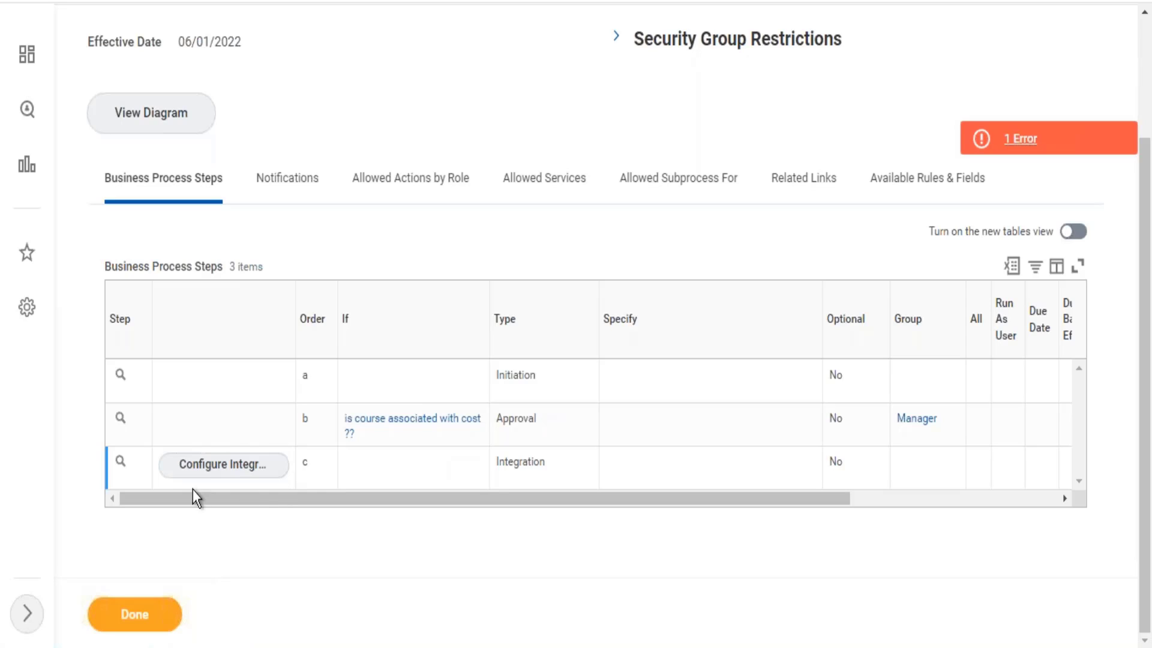
{"action": "mouse_move", "coordinate": [135, 468]}
{"action": "mouse_move", "coordinate": [385, 432]}
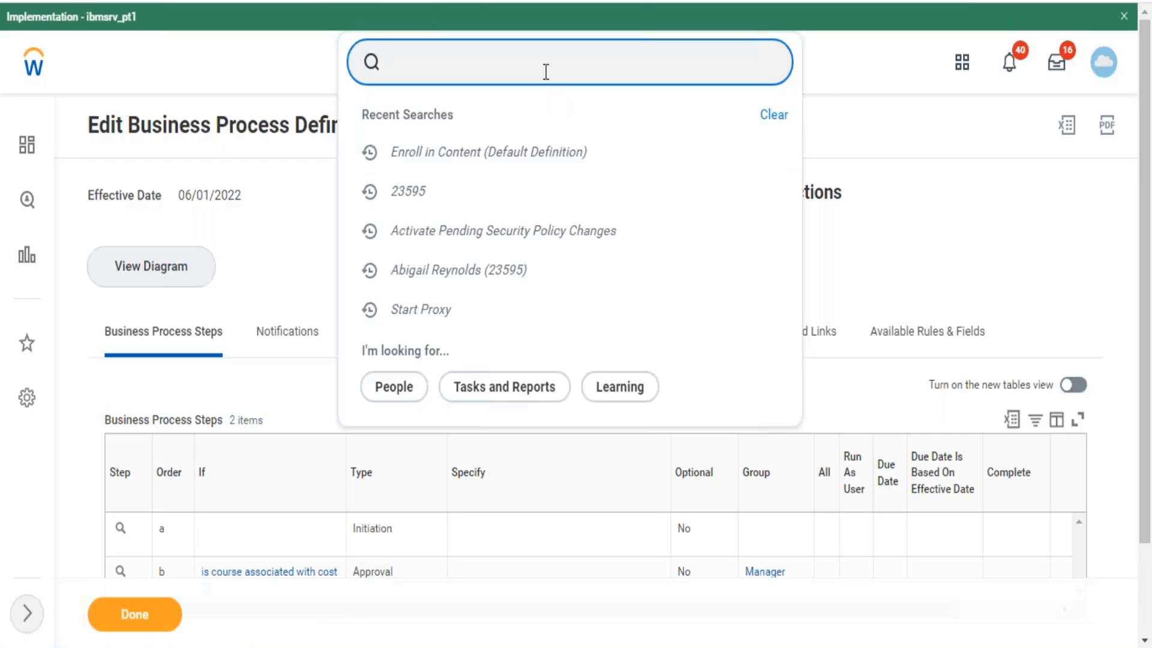
- Find the Create Course task and start a new blended course
{"action": "type", "text": "create course"}
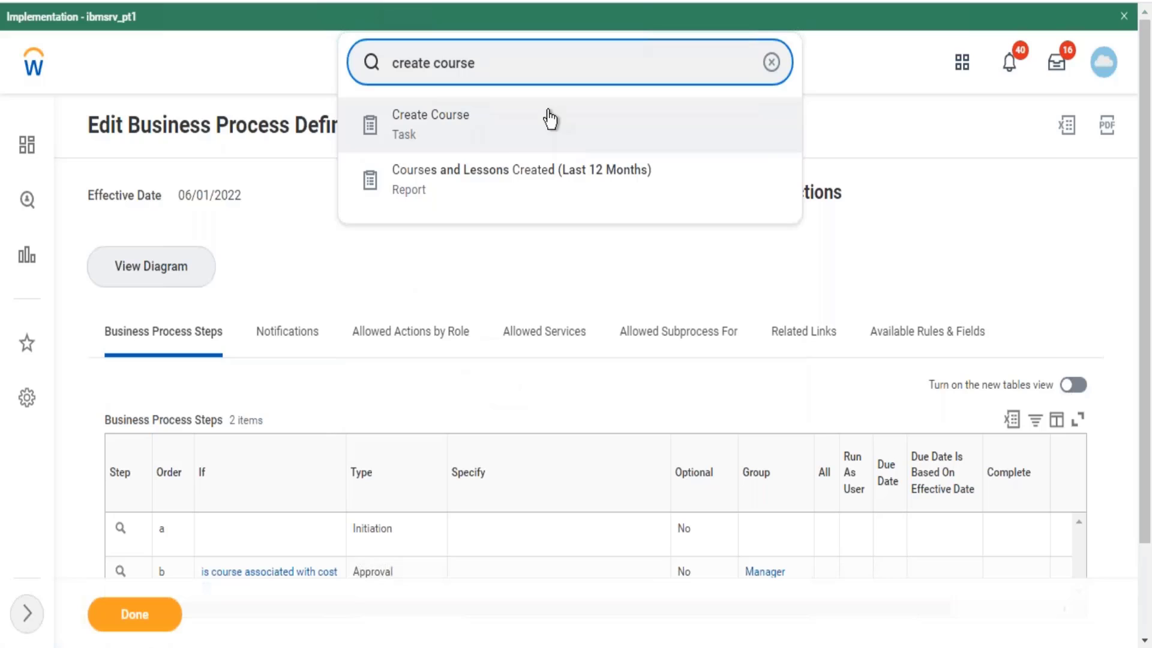
{"action": "left_click", "coordinate": [491, 134]}
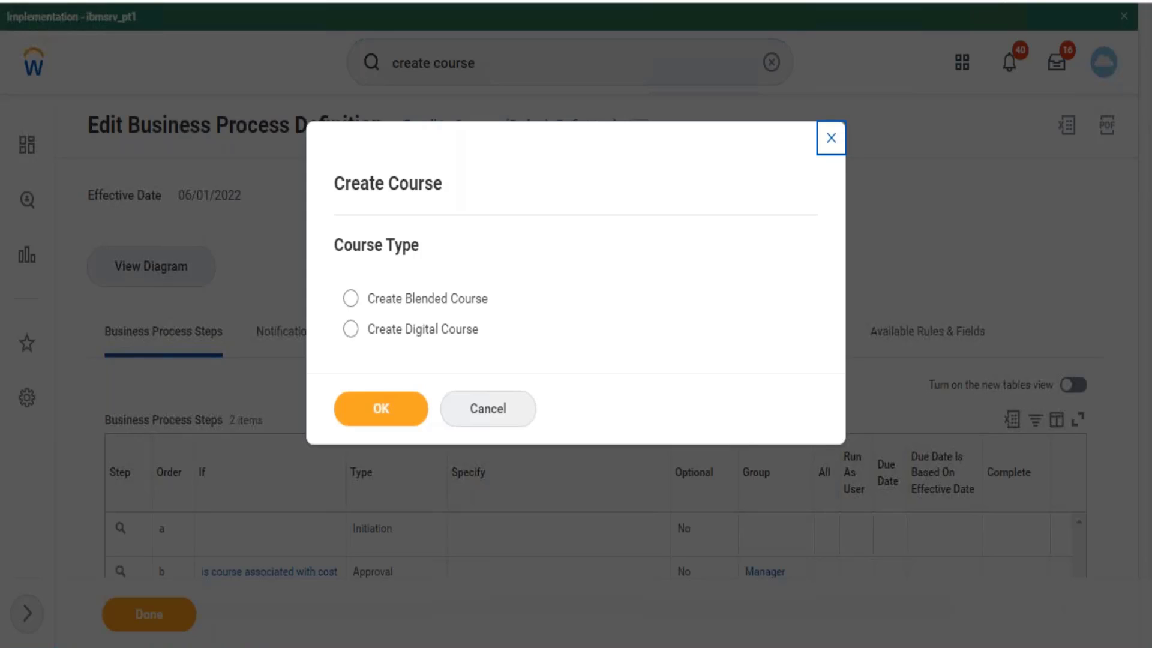
{"action": "left_click", "coordinate": [412, 302]}
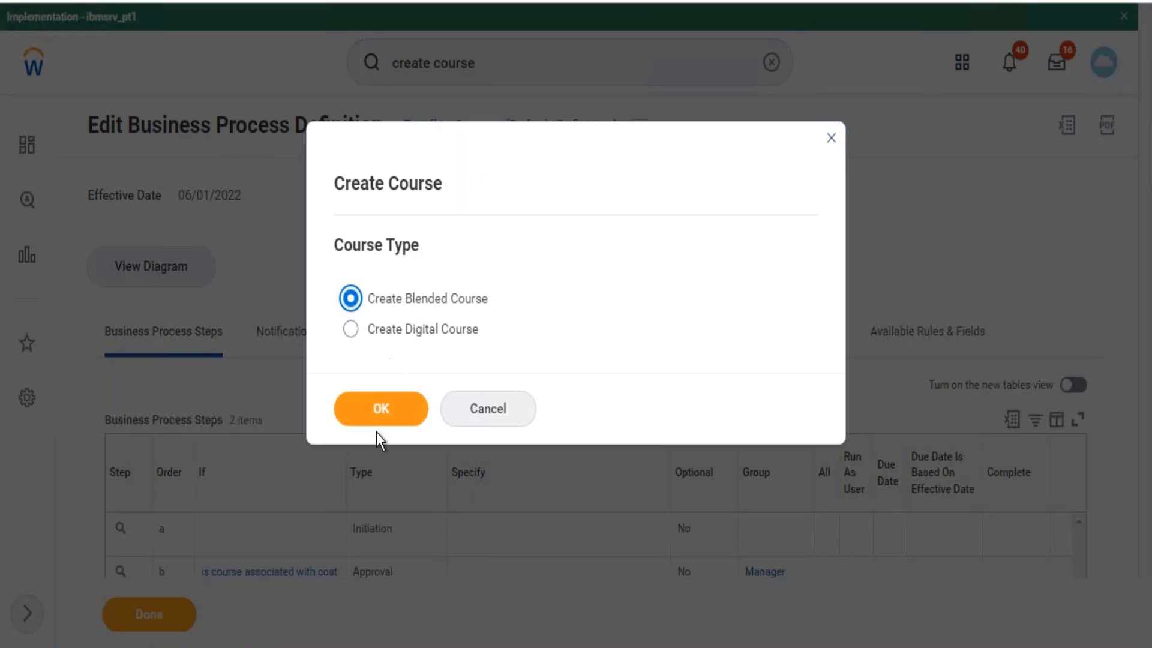
{"action": "left_click", "coordinate": [381, 408]}
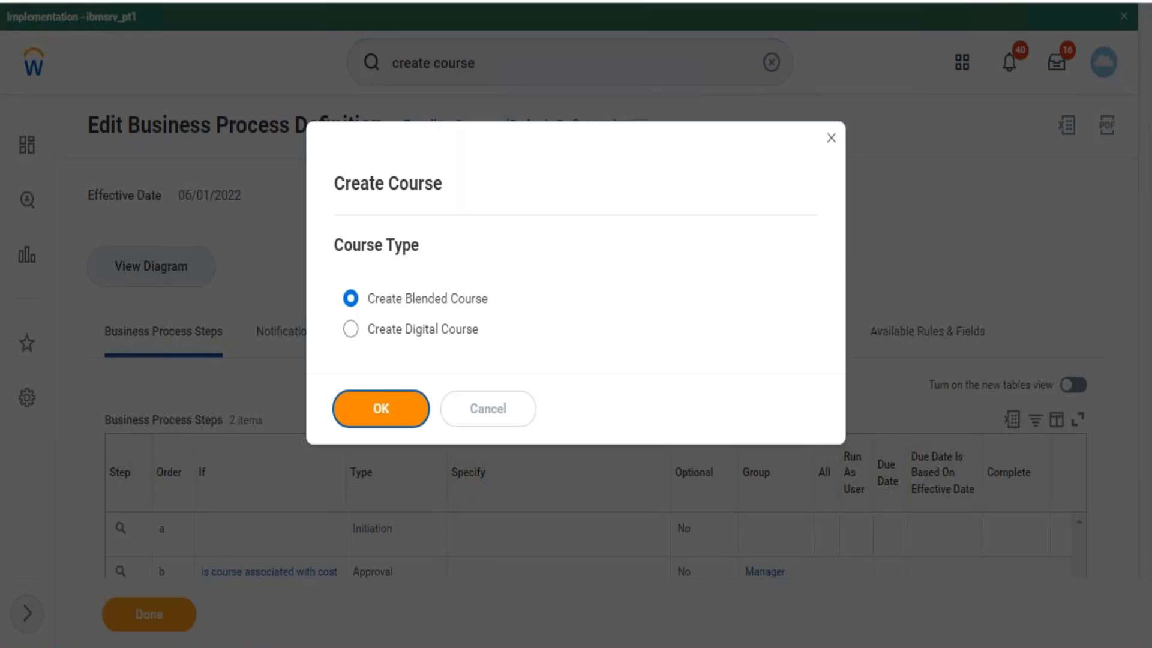
{"action": "scroll", "coordinate": [1147, 255], "scroll_direction": "down", "scroll_amount": 2}
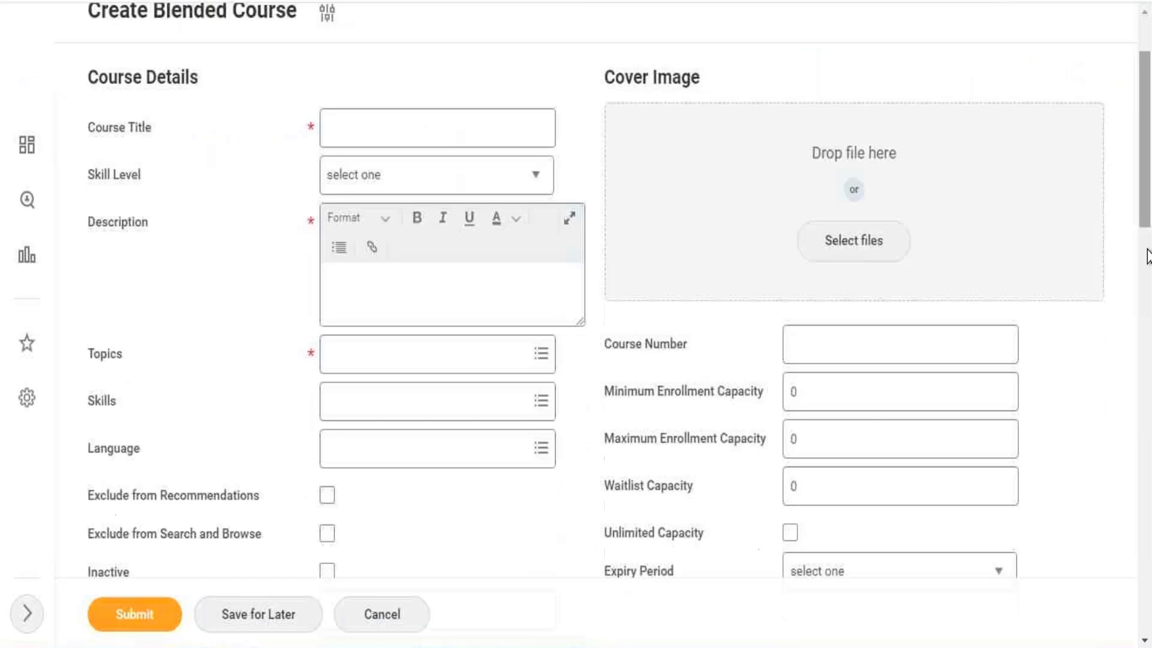
- Examine the blended course form's Lesson Details section, including the available Allowed Assessors options, the location settings and the comment field
{"action": "scroll", "coordinate": [1146, 254], "scroll_direction": "down", "scroll_amount": 20}
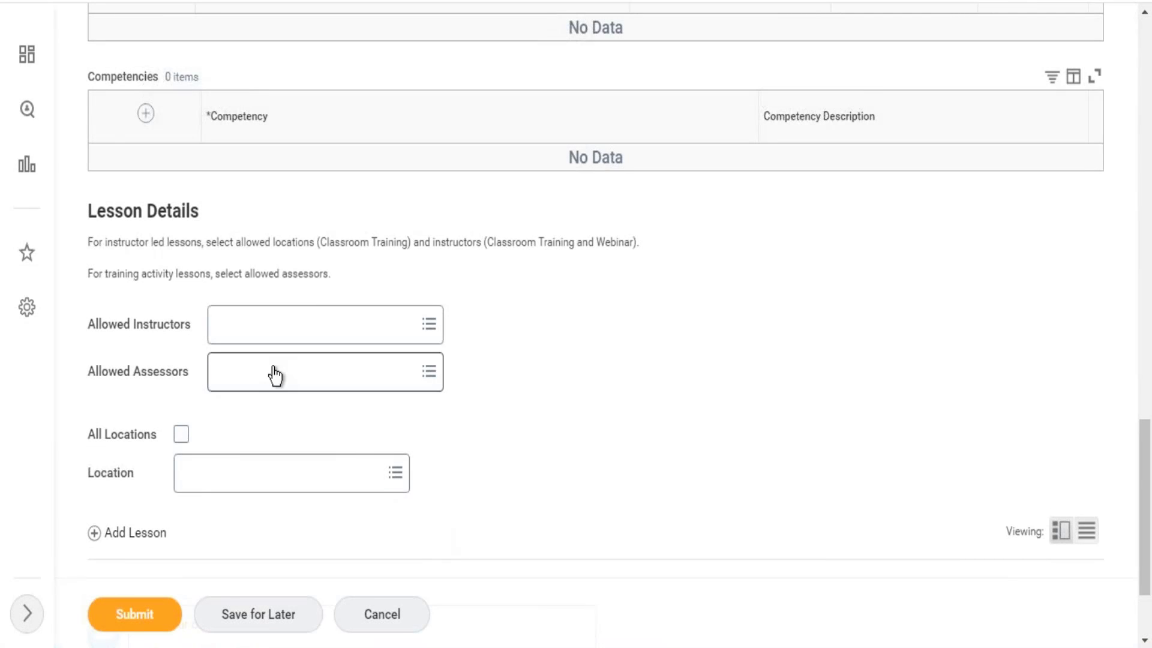
{"action": "left_click", "coordinate": [275, 375]}
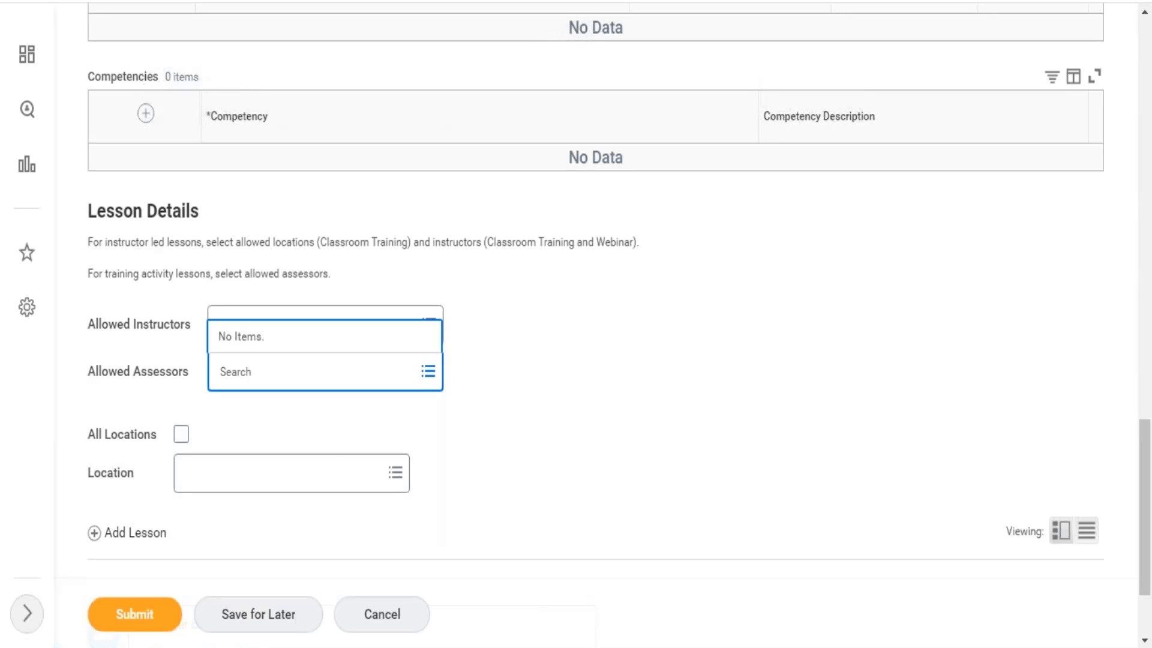
{"action": "left_click", "coordinate": [619, 349]}
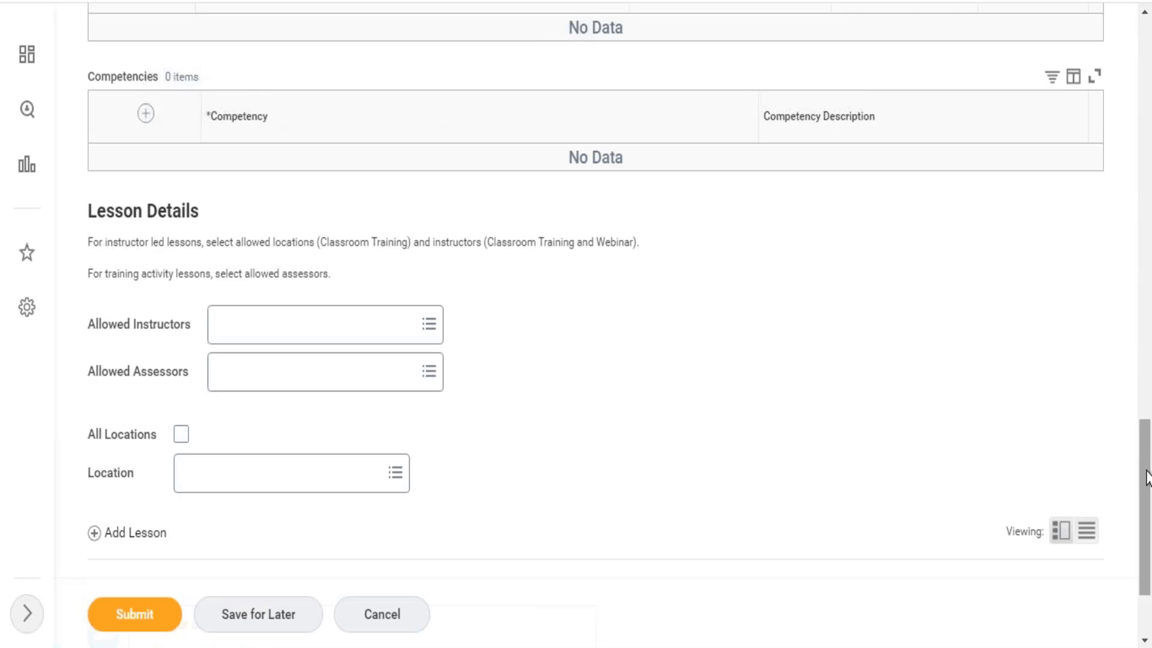
{"action": "left_click_drag", "start_coordinate": [1147, 470], "coordinate": [1147, 538]}
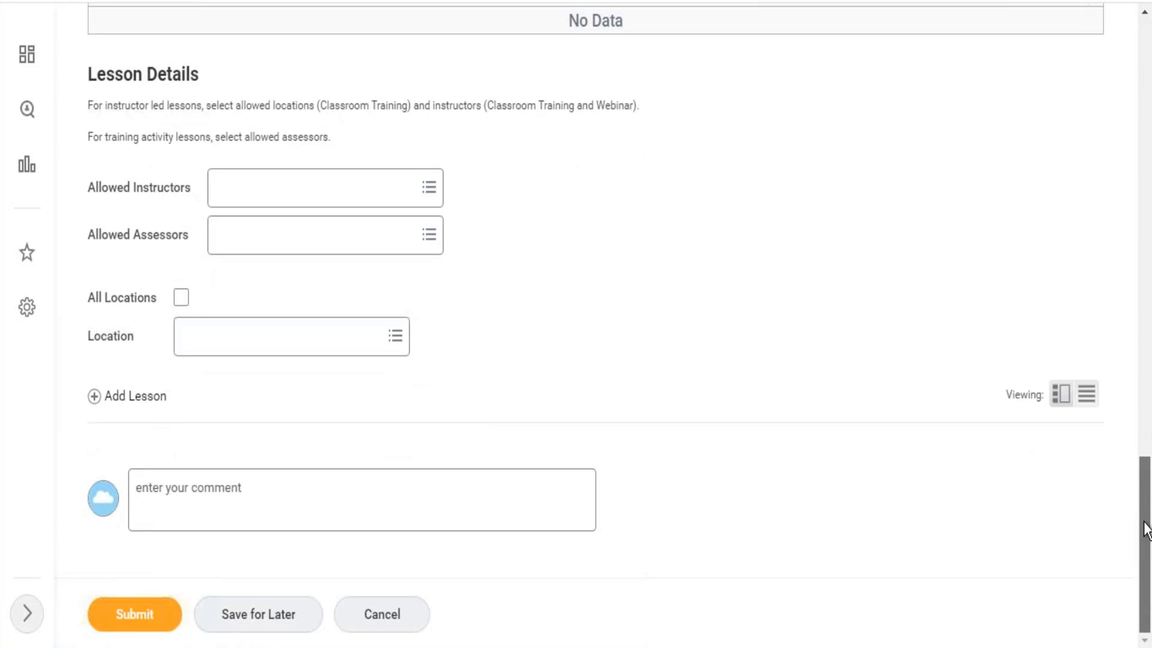
{"action": "scroll", "coordinate": [1146, 474], "scroll_direction": "up", "scroll_amount": 4}
{"action": "left_click_drag", "start_coordinate": [1145, 444], "coordinate": [1150, 555]}
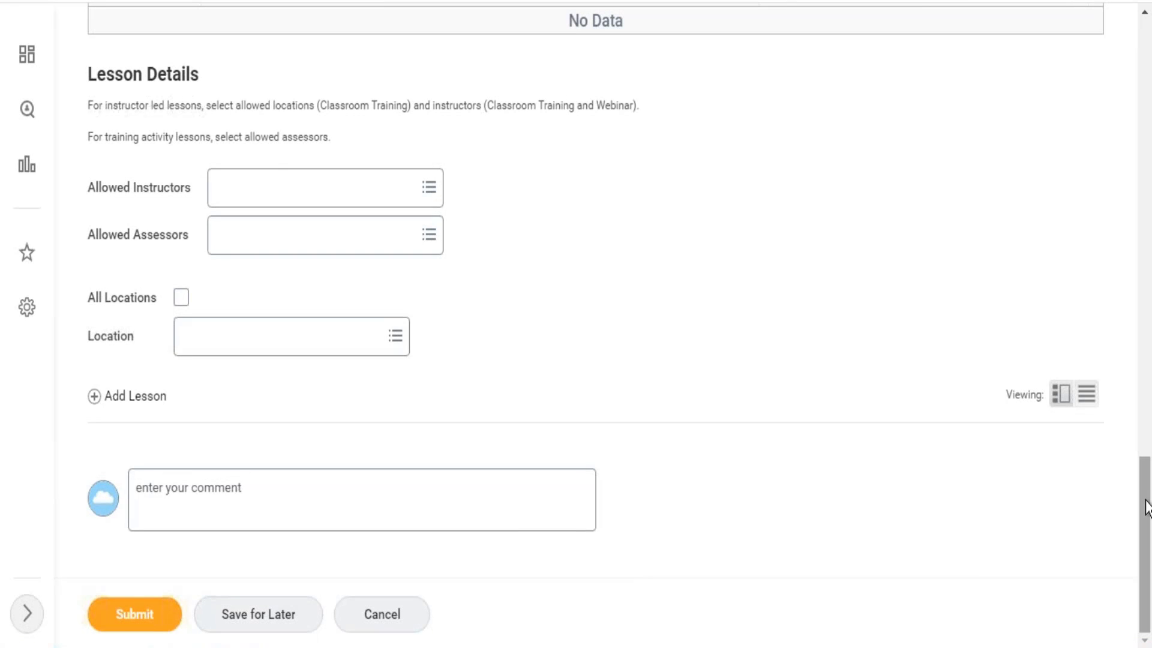
{"action": "left_click_drag", "start_coordinate": [1147, 456], "coordinate": [1149, 13]}
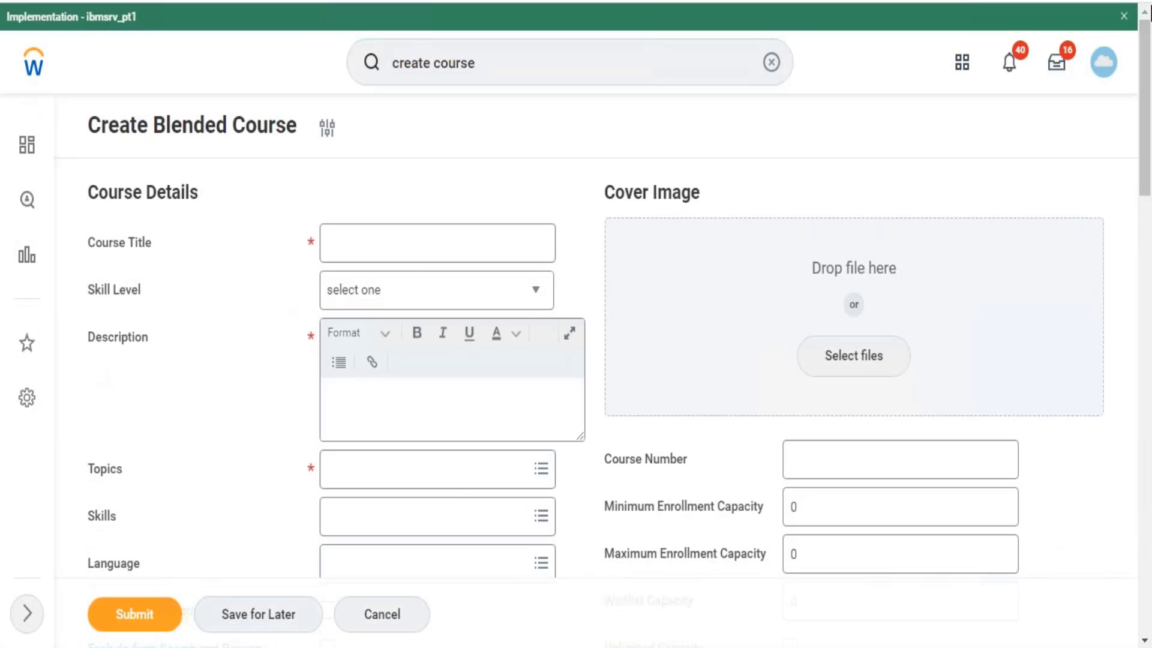